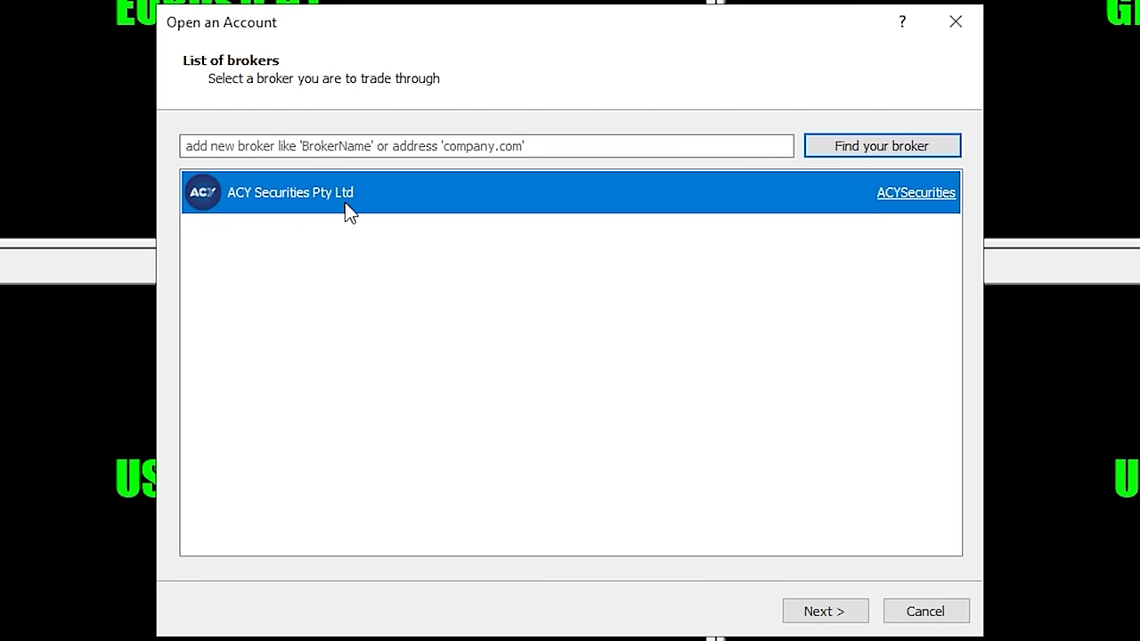
# Open a demo account with ACY Securities Pty Ltd to trade virtual money and finish the registration
pyautogui.click(819, 612)
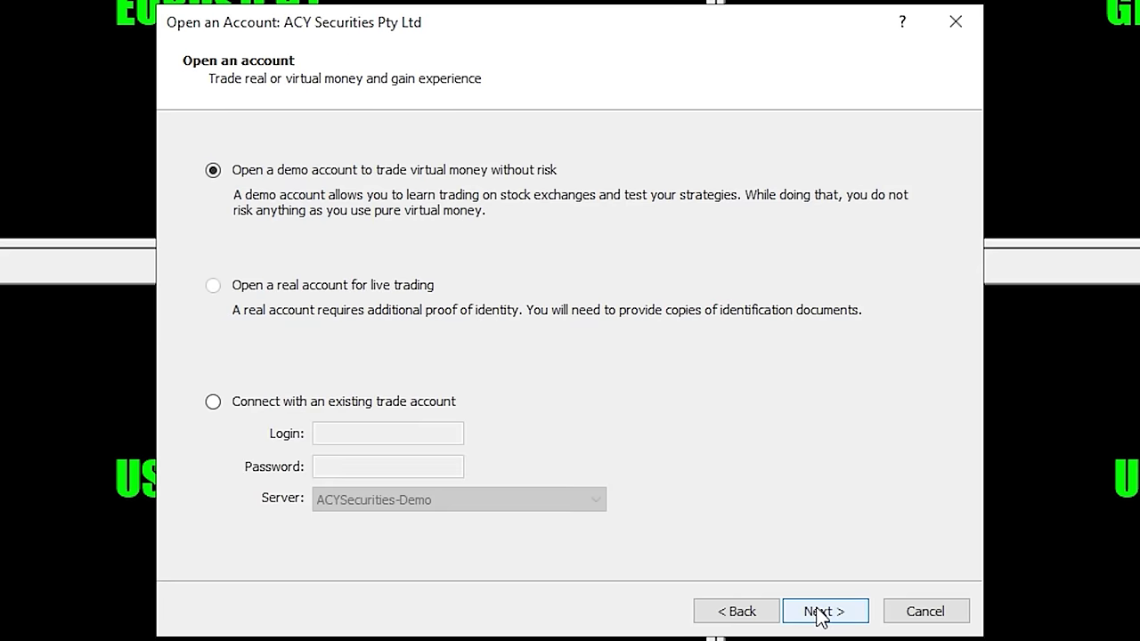
pyautogui.click(270, 401)
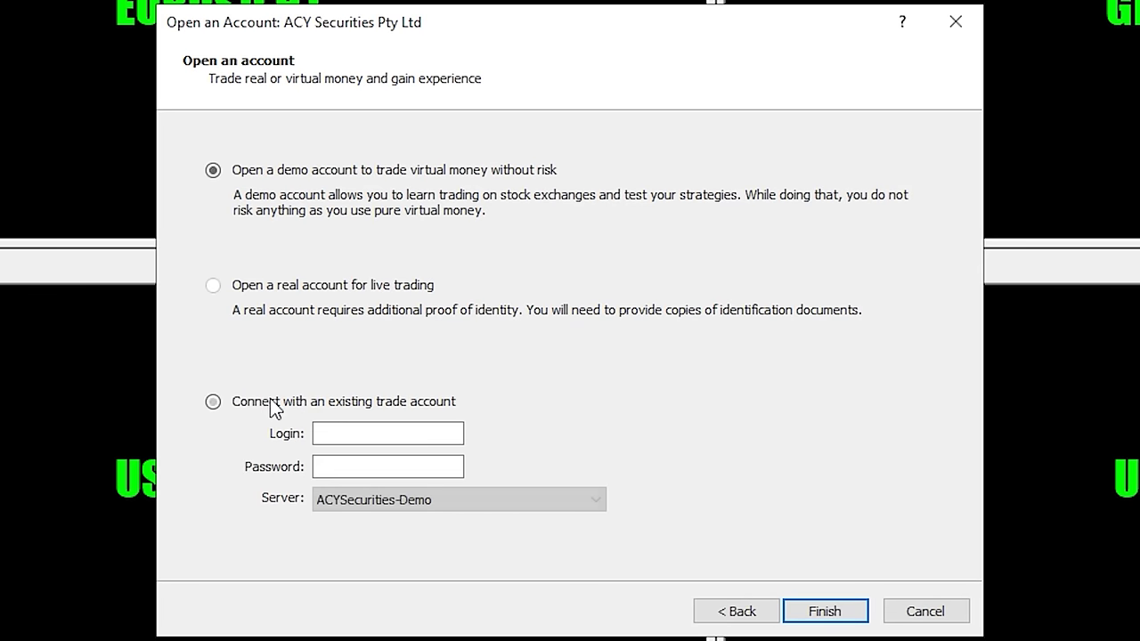
pyautogui.click(214, 170)
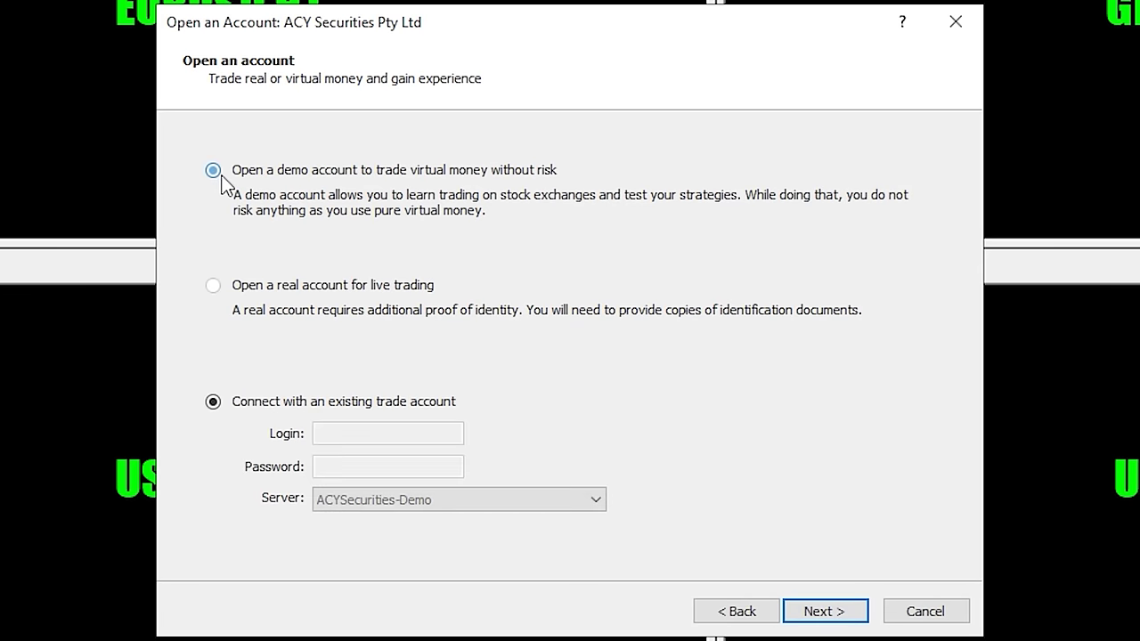
pyautogui.click(807, 613)
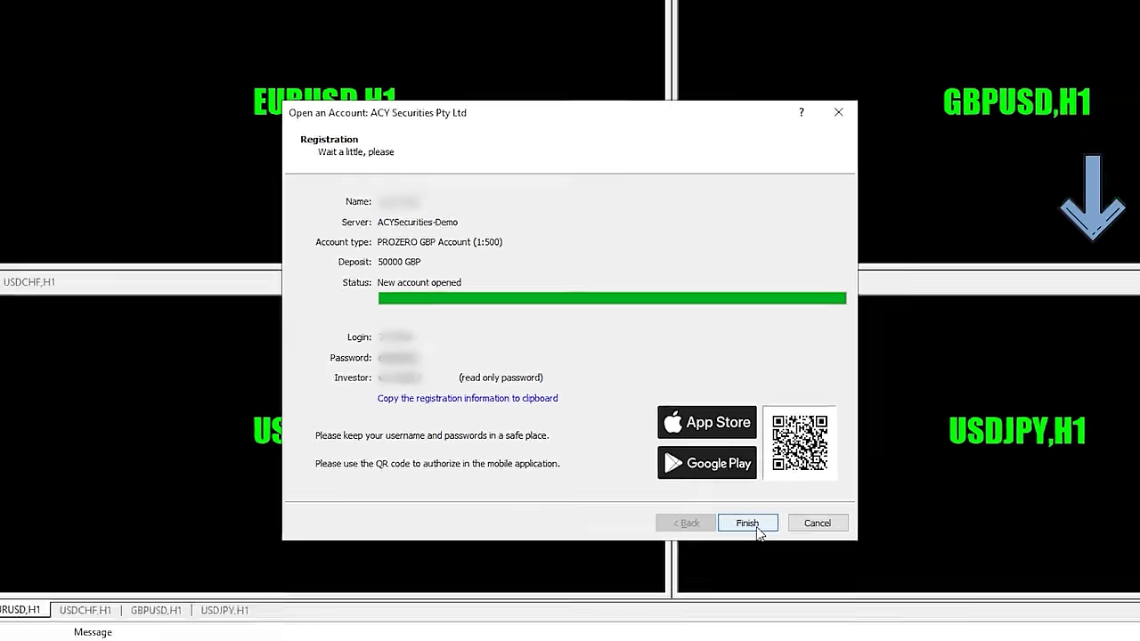
pyautogui.click(832, 615)
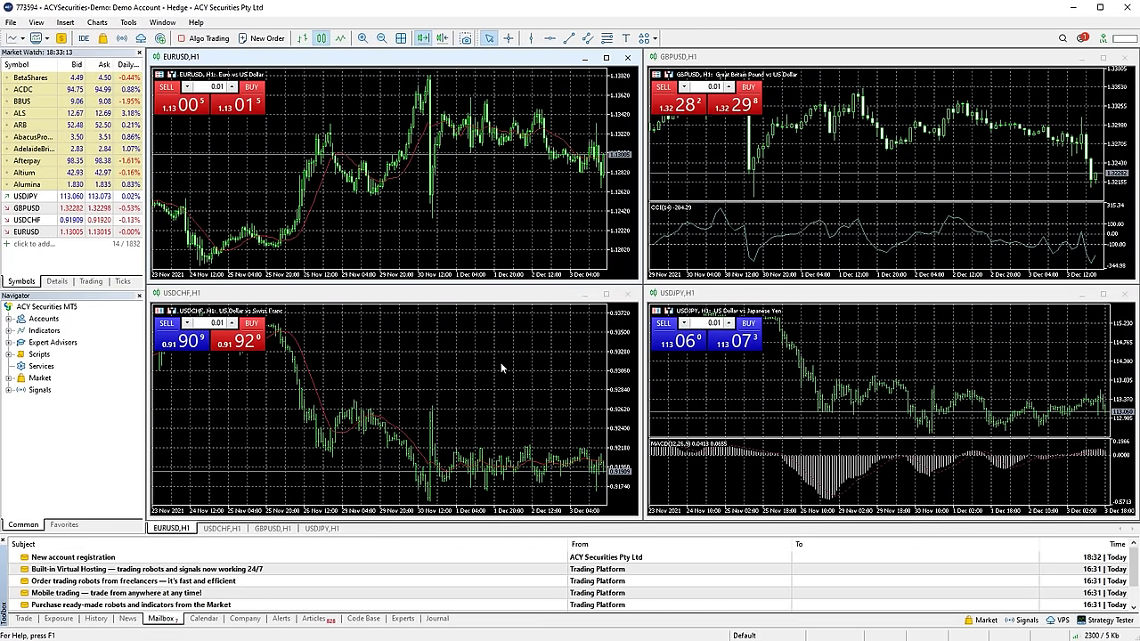
# Display the USDCHF and USDJPY charts as candlesticks
pyautogui.click(883, 372)
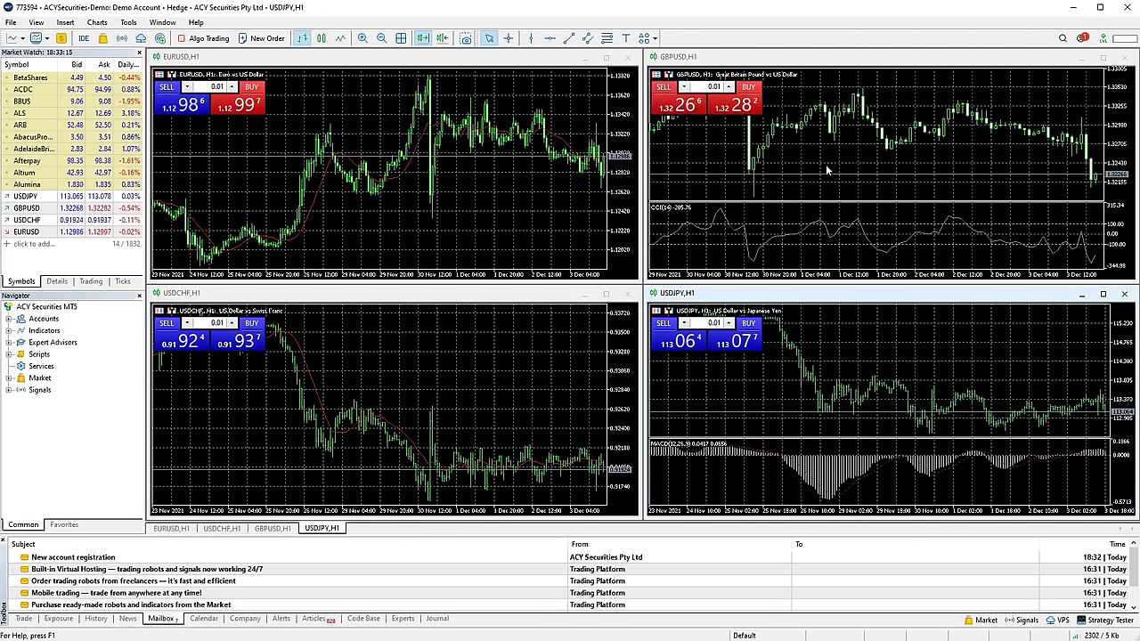
pyautogui.click(545, 166)
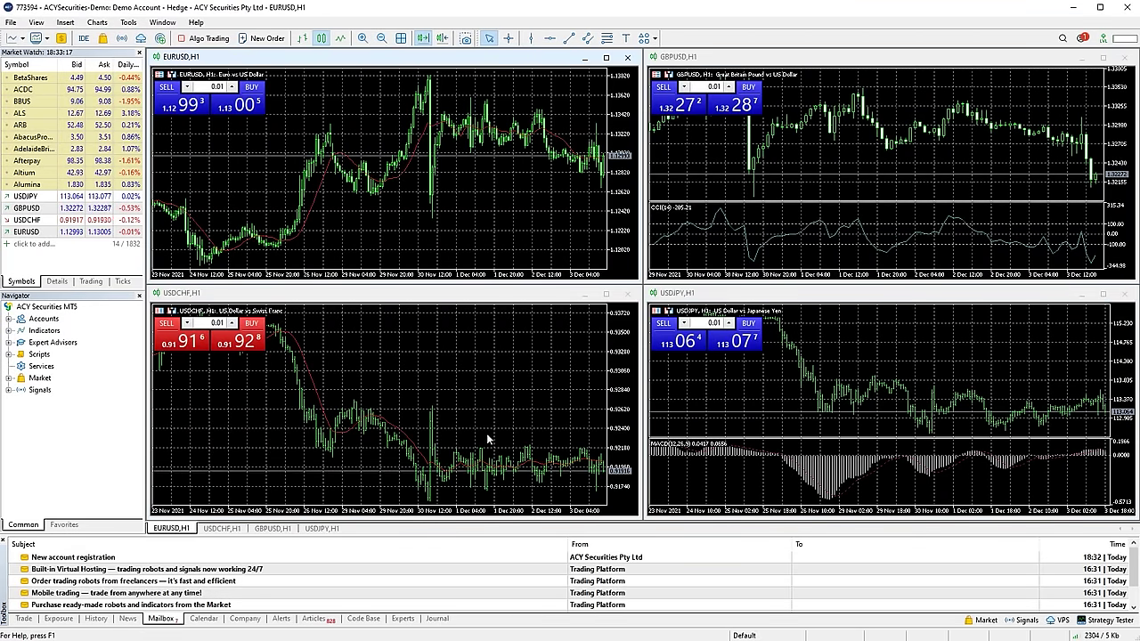
pyautogui.click(495, 366)
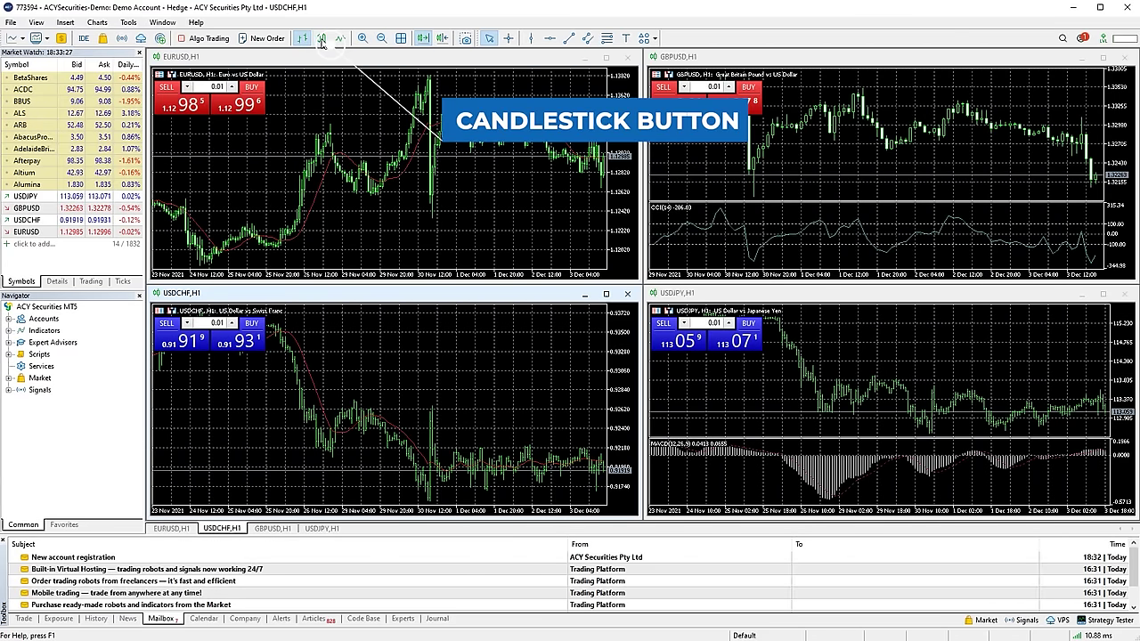
pyautogui.click(321, 38)
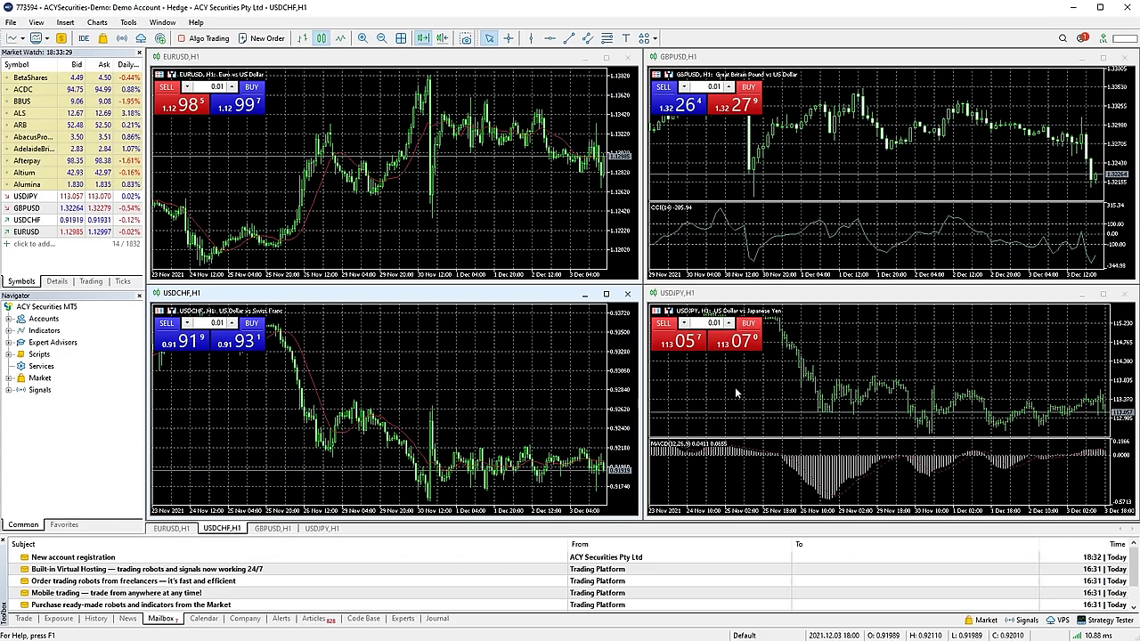
pyautogui.rightClick(757, 378)
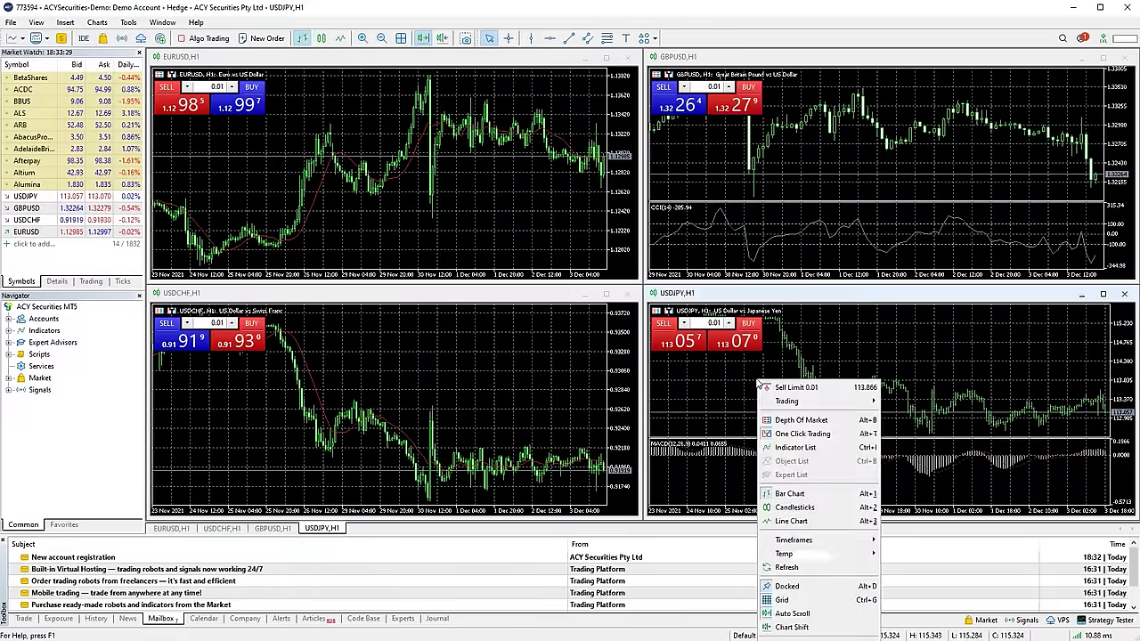
pyautogui.click(808, 509)
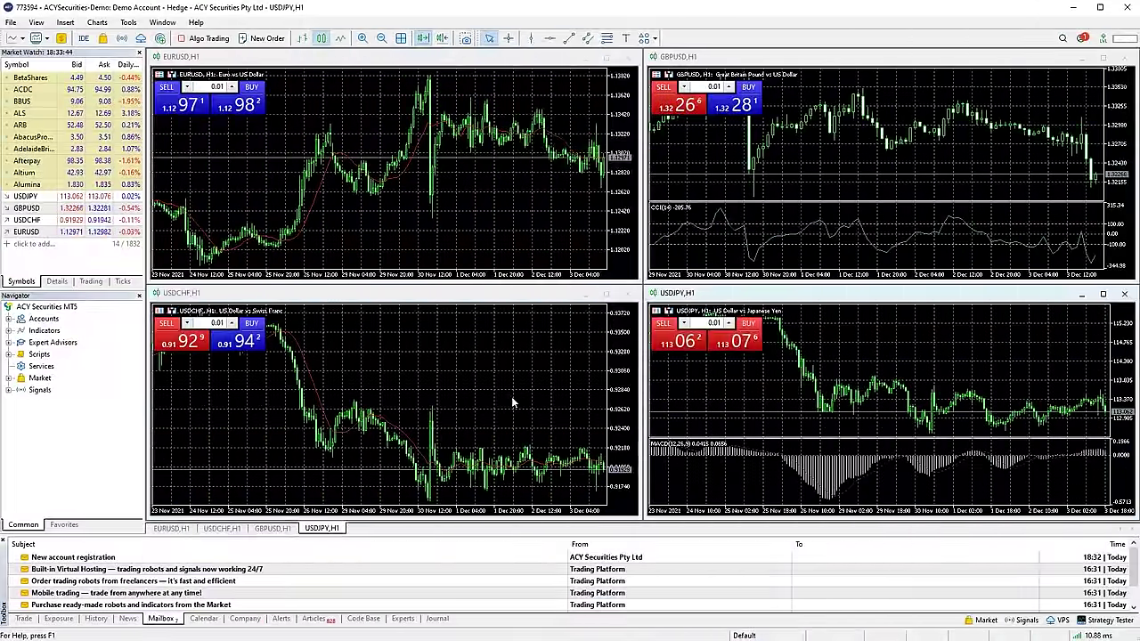
pyautogui.rightClick(511, 401)
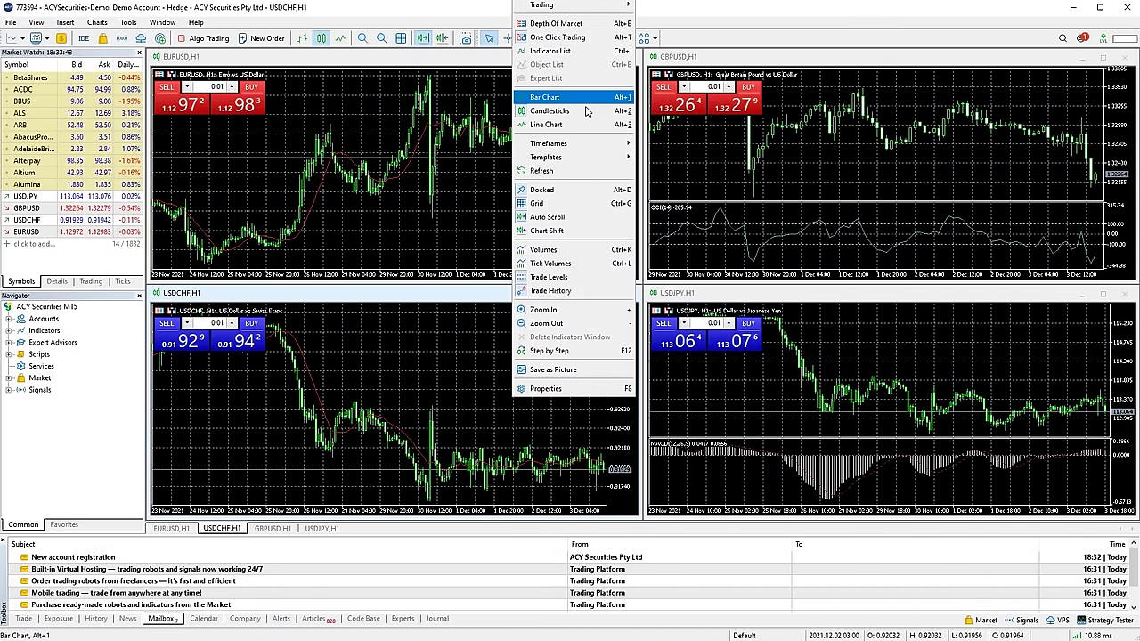
pyautogui.click(479, 365)
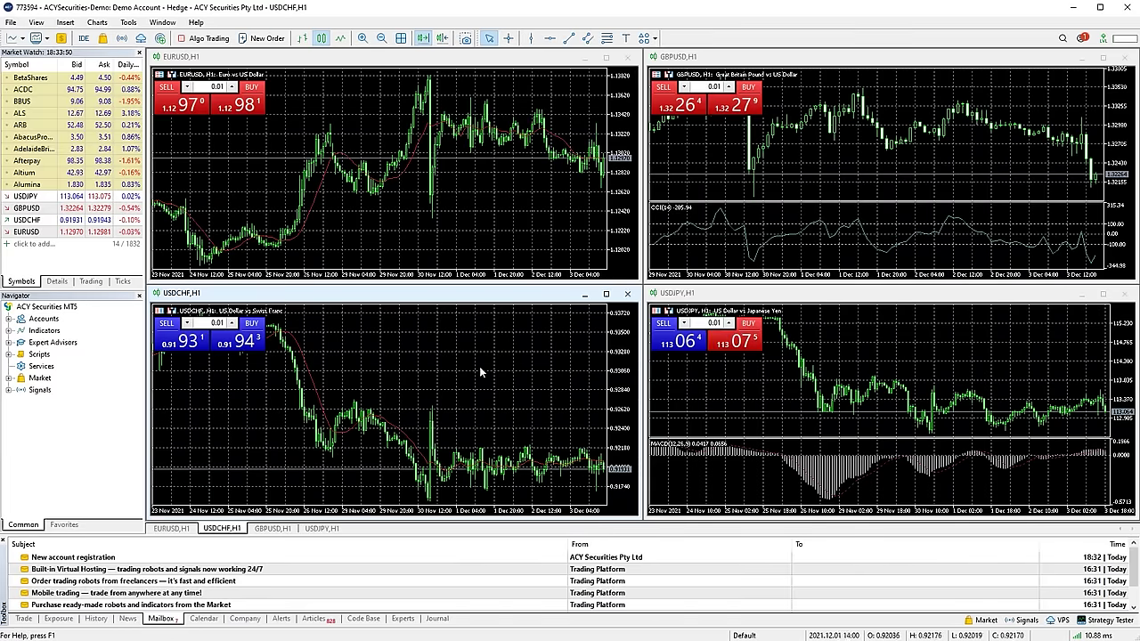
# In the EURUSD chart's color properties, set the background to White and the foreground to Black
pyautogui.rightClick(565, 105)
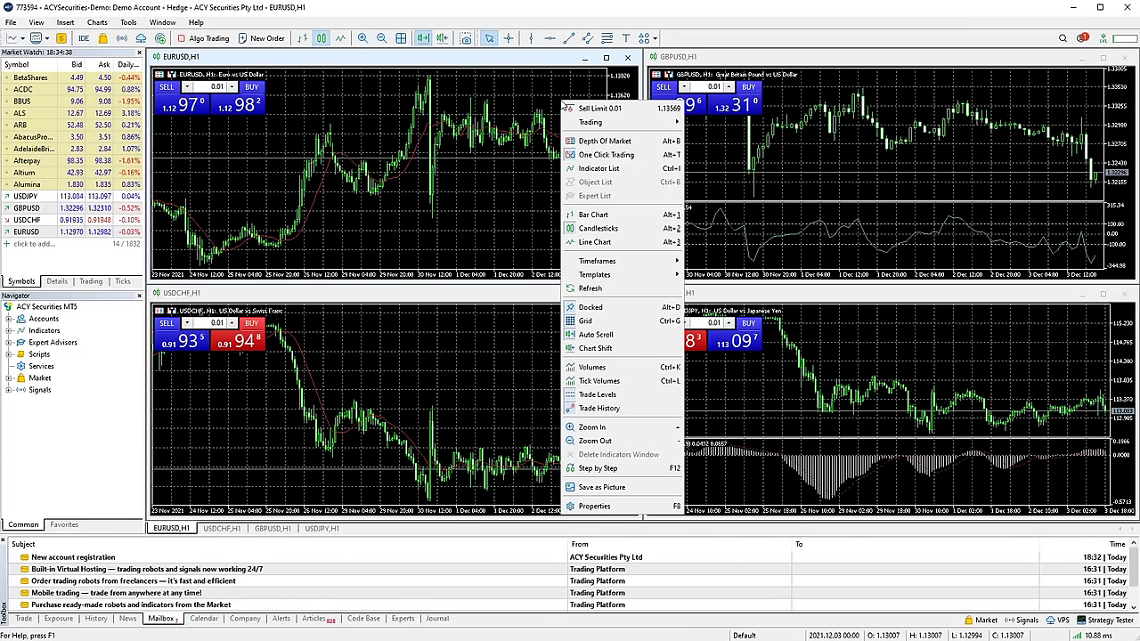
pyautogui.click(594, 506)
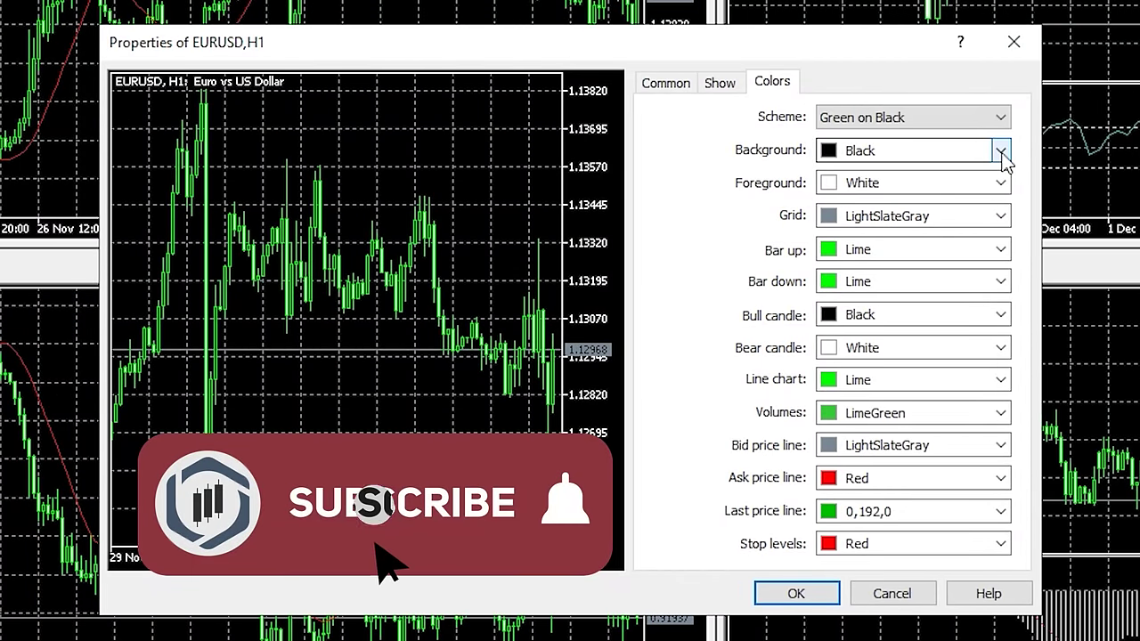
pyautogui.click(1000, 154)
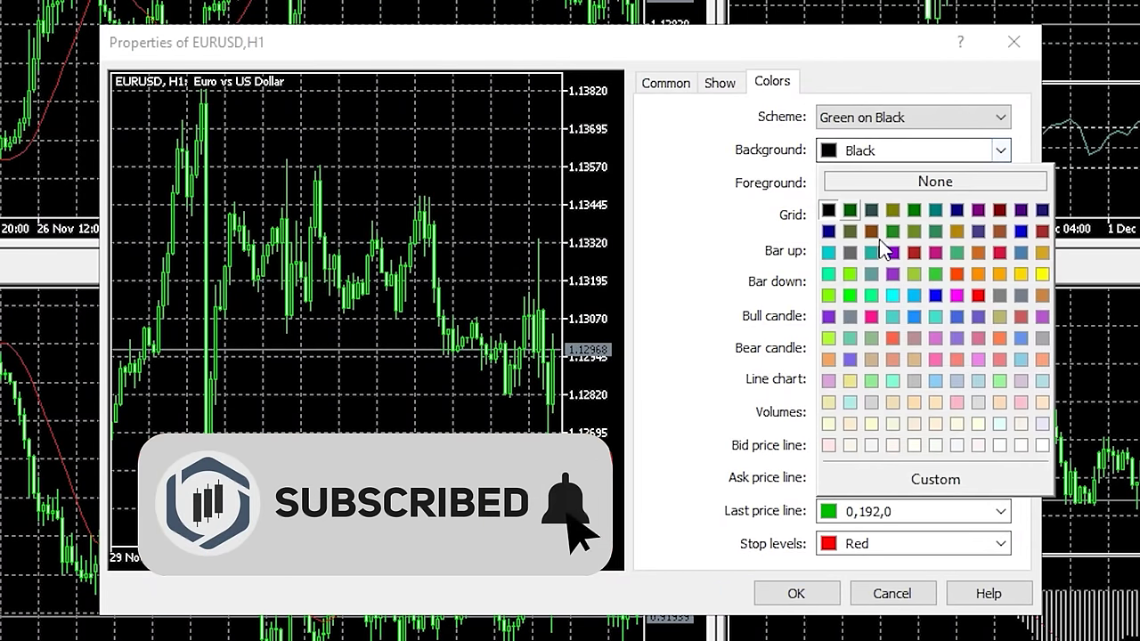
pyautogui.click(1041, 444)
pyautogui.click(1000, 182)
pyautogui.click(829, 243)
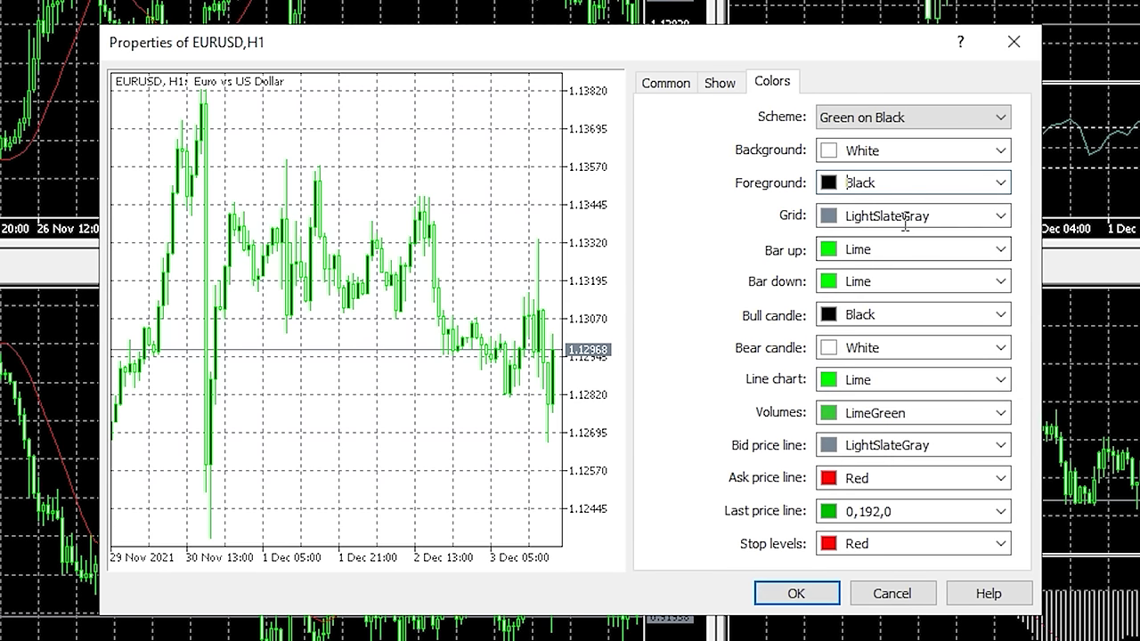
# Set the EURUSD chart's grid, bar up and bar down colors to Black
pyautogui.click(1001, 217)
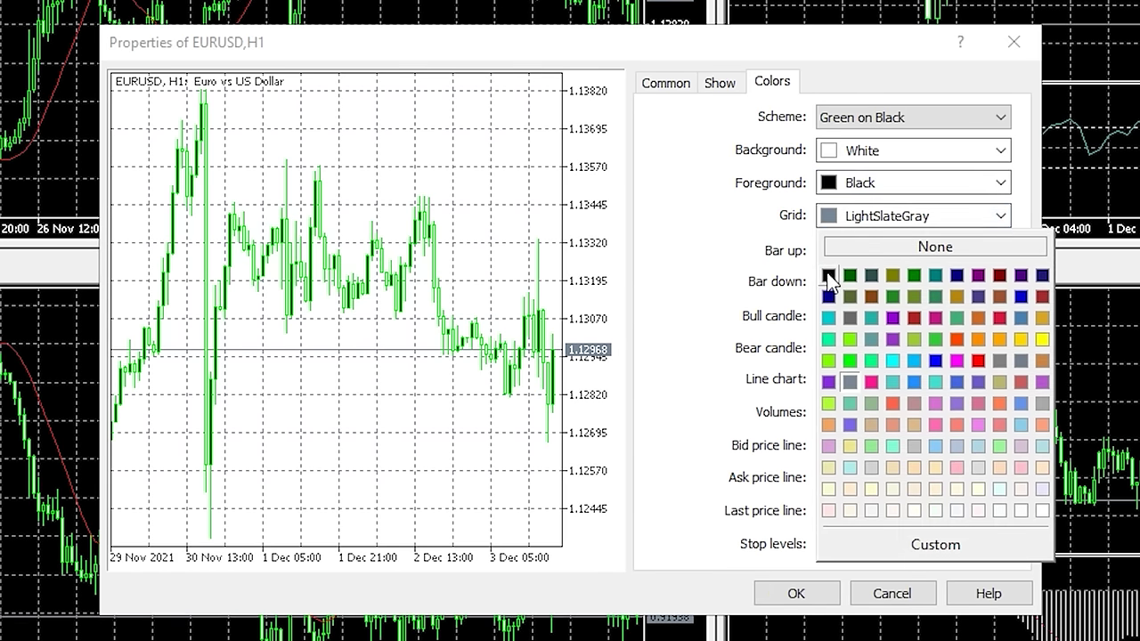
pyautogui.click(831, 272)
pyautogui.click(1000, 252)
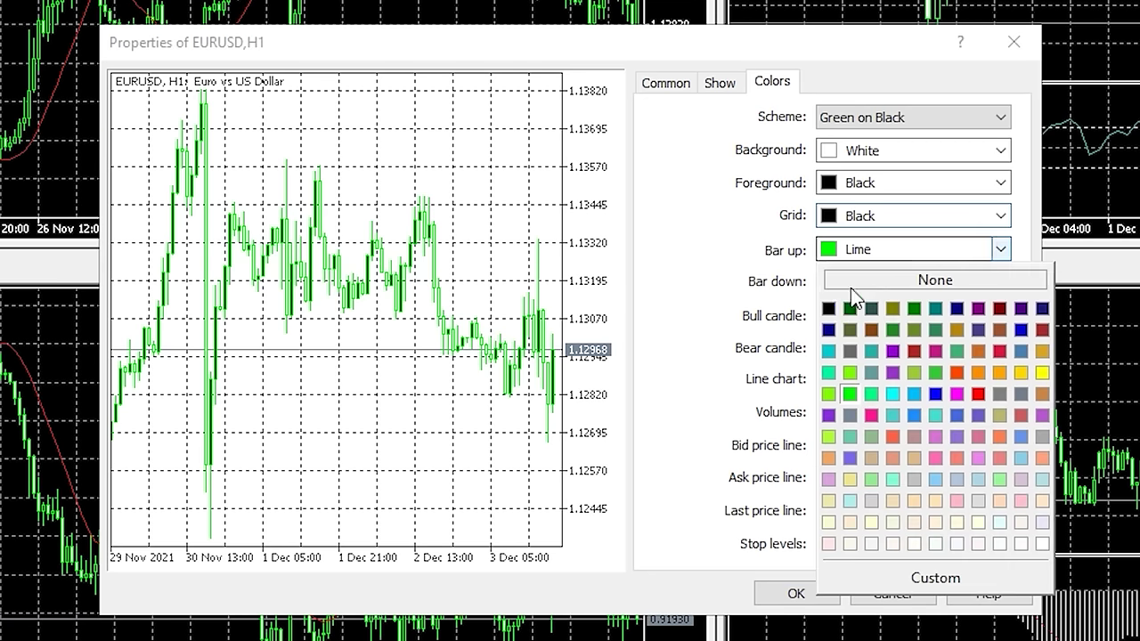
pyautogui.click(829, 310)
pyautogui.click(1001, 281)
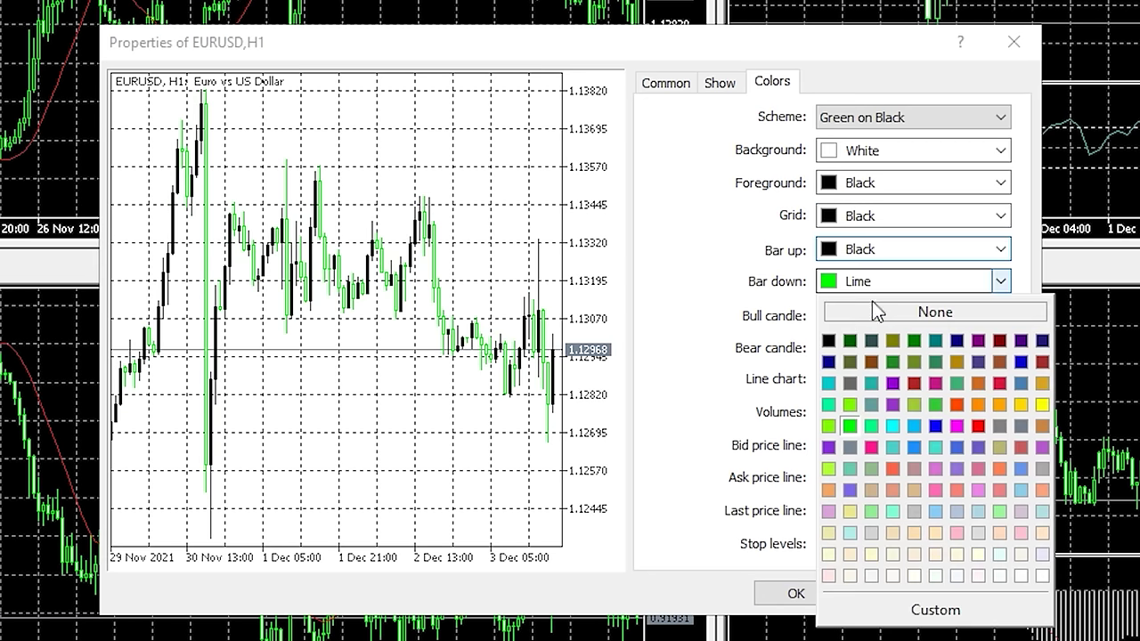
pyautogui.click(828, 341)
# Set the EURUSD chart's bull candle to LimeGreen and bear candle to Red, and apply the color properties
pyautogui.click(1001, 315)
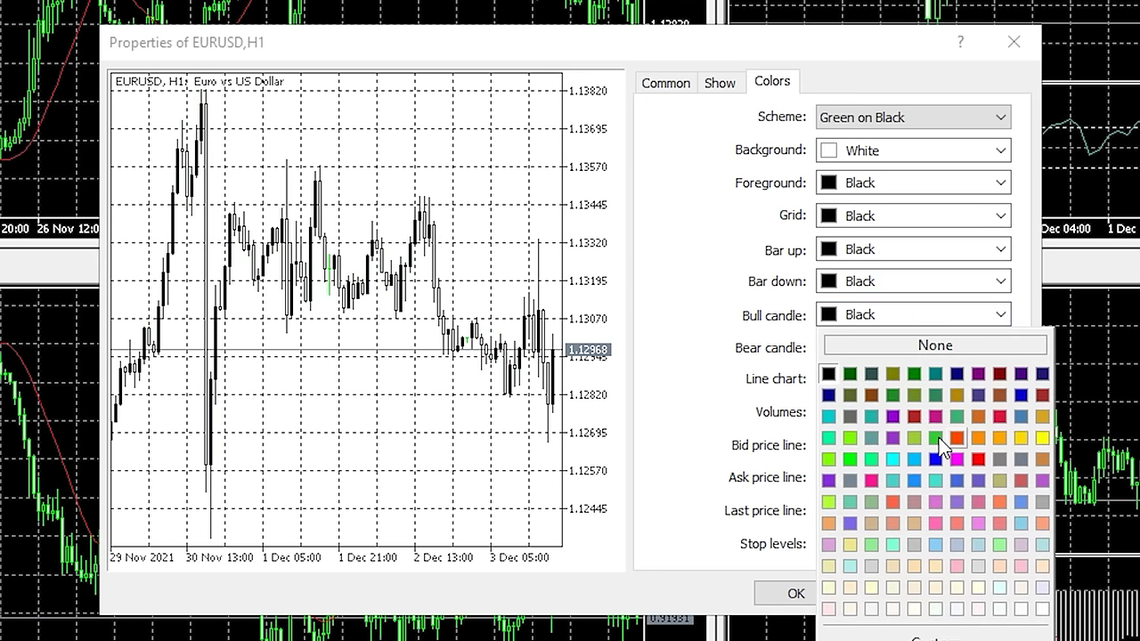
pyautogui.click(938, 438)
pyautogui.click(1000, 348)
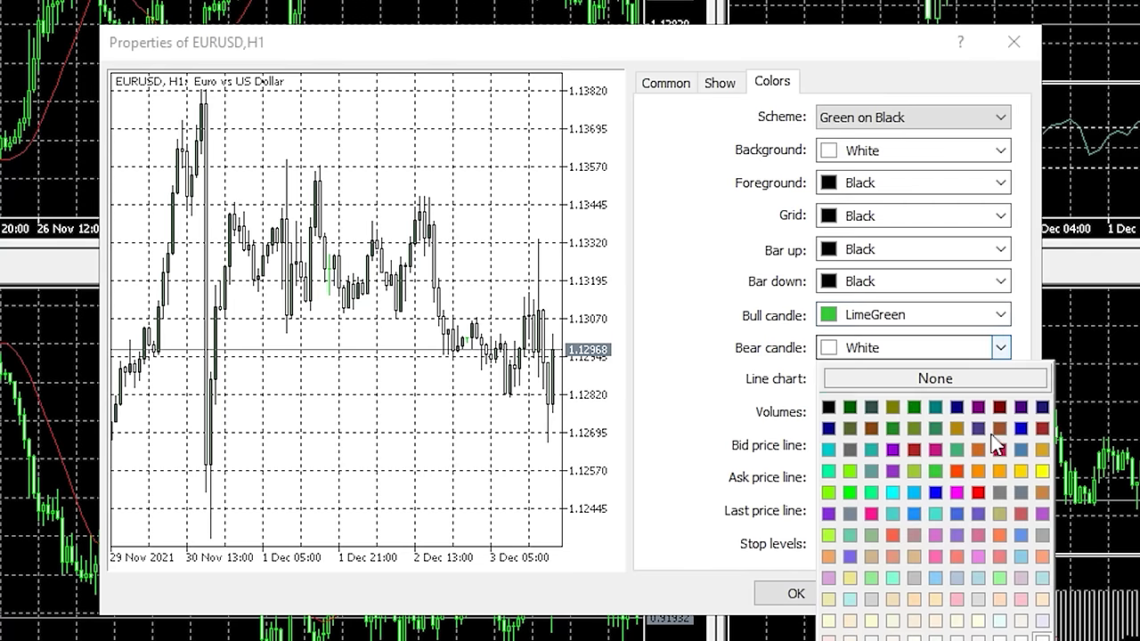
pyautogui.click(978, 492)
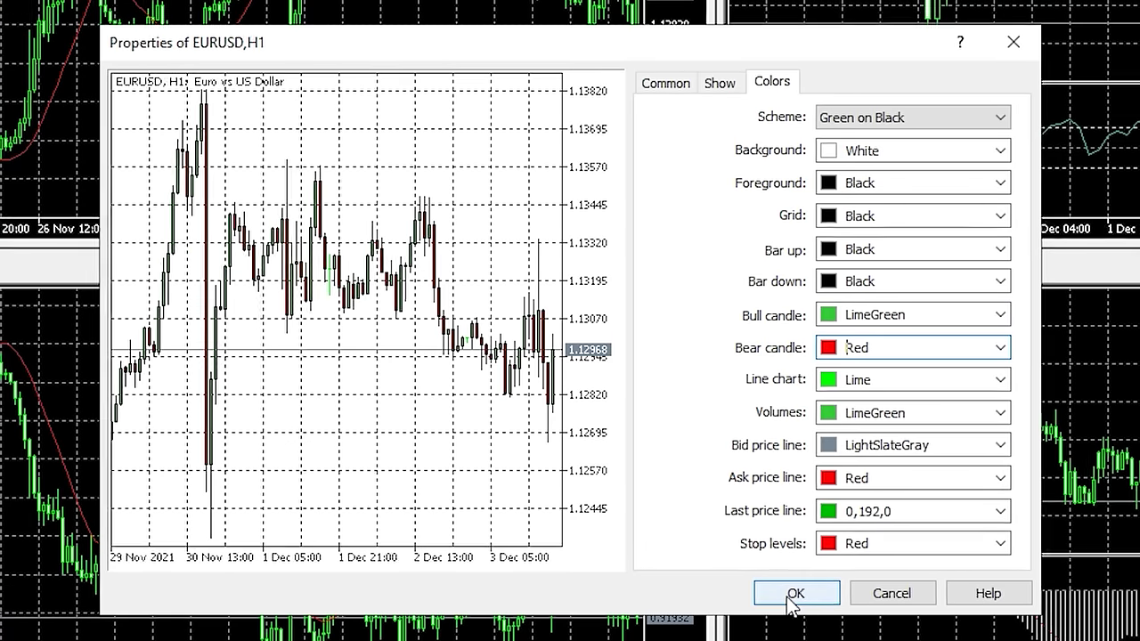
pyautogui.click(795, 592)
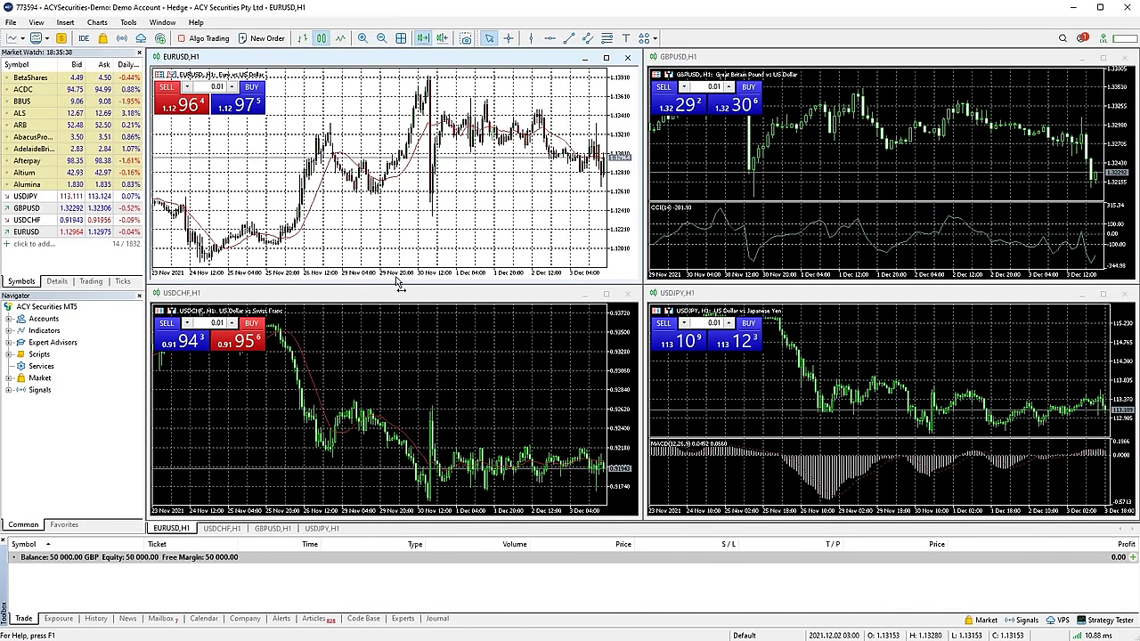
# Open a separate USDJPY chart window to view its default colors, and close it again
pyautogui.rightClick(25, 196)
pyautogui.click(63, 218)
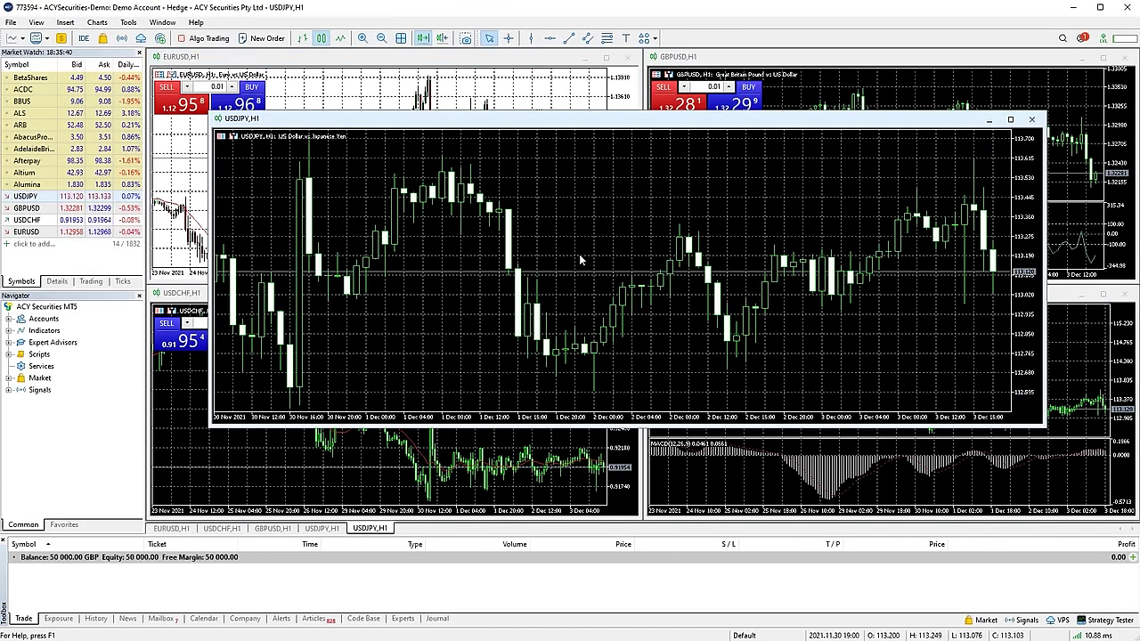
pyautogui.click(1031, 119)
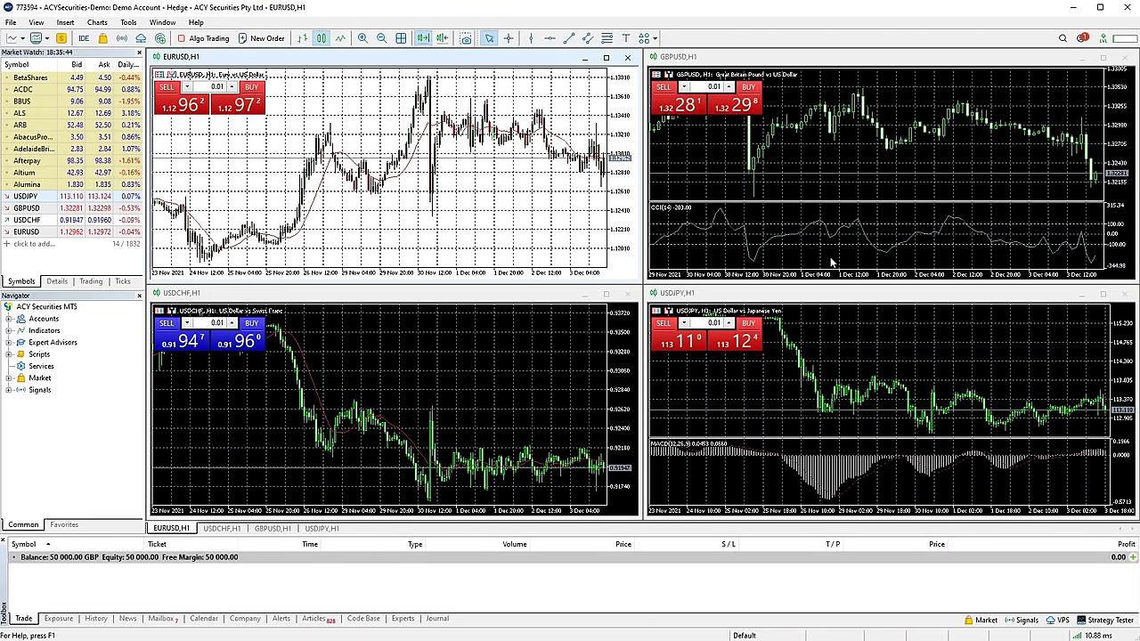
# Save the EURUSD chart's settings as a template named "trading"
pyautogui.rightClick(457, 191)
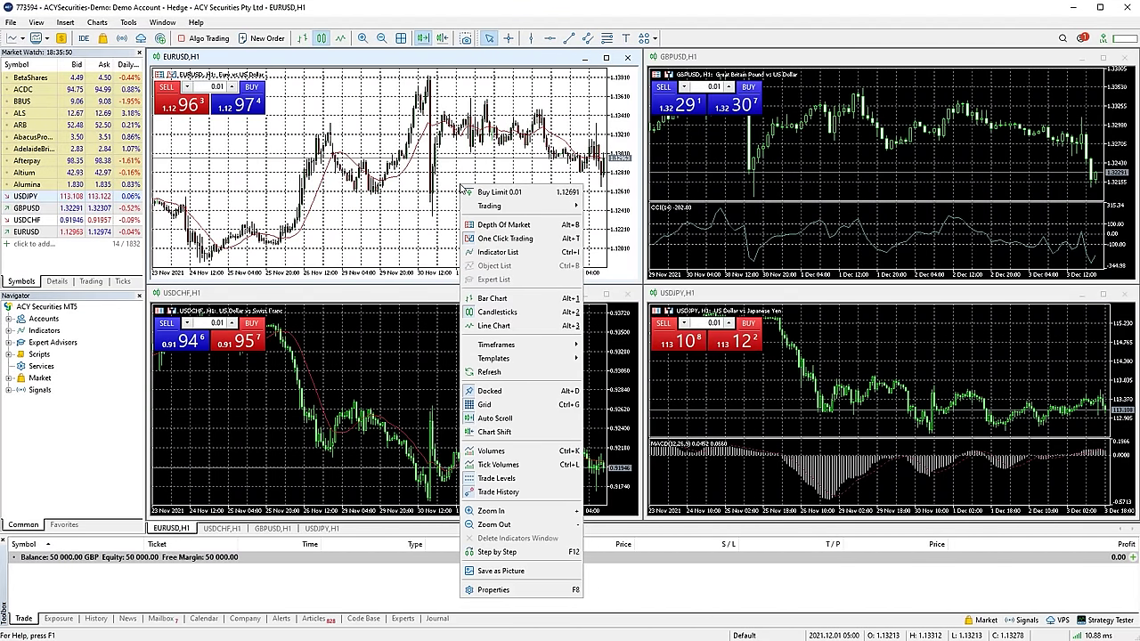
pyautogui.moveTo(529, 359)
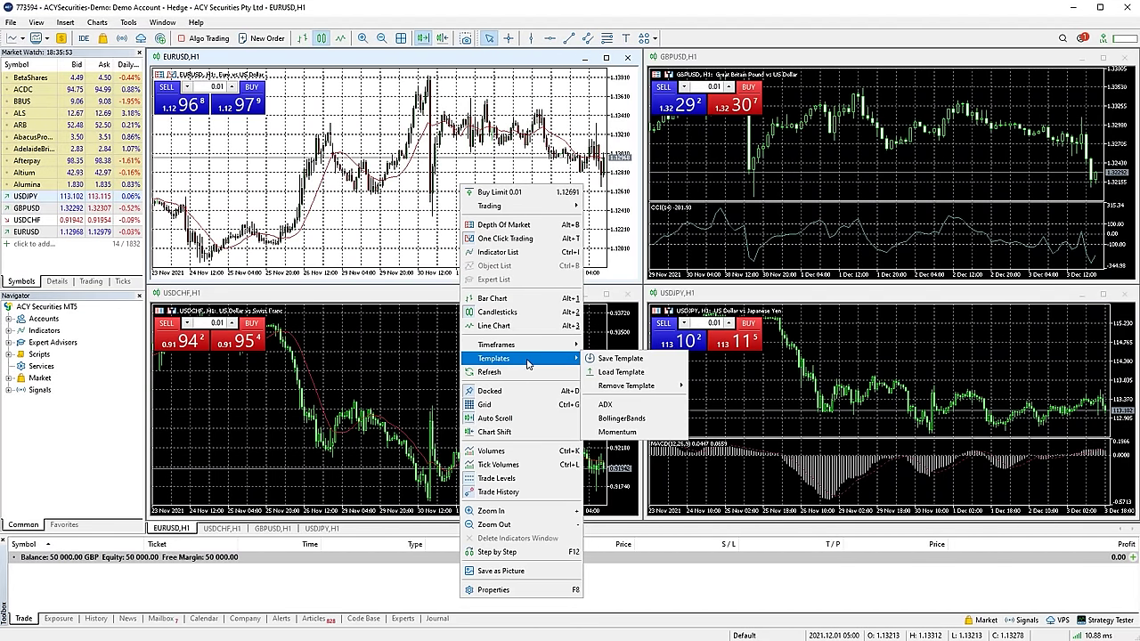
pyautogui.click(637, 359)
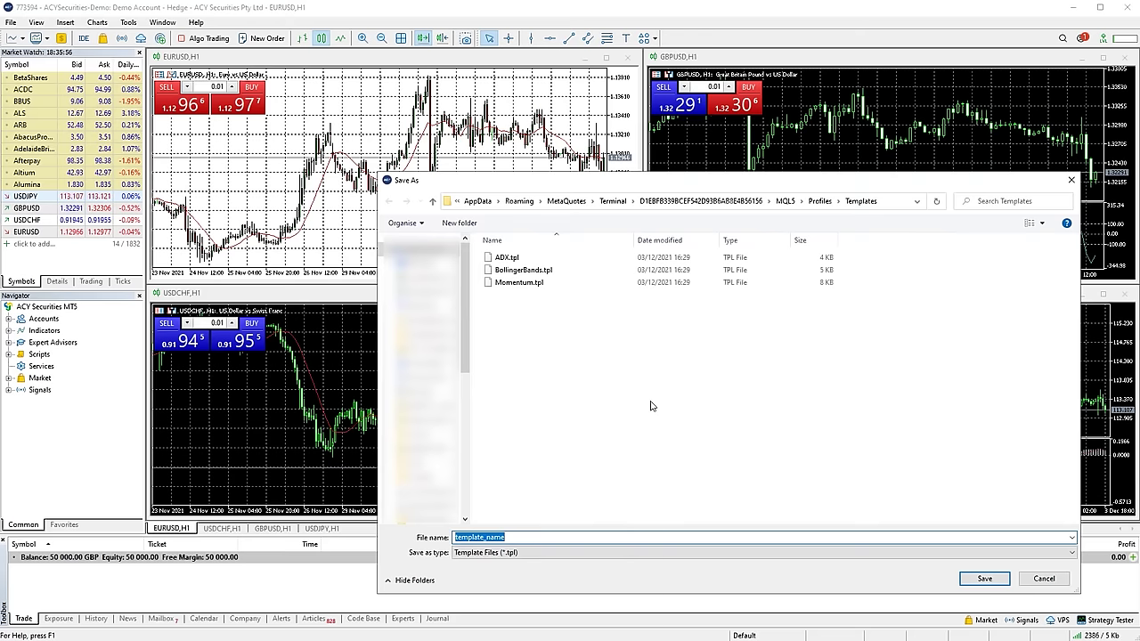
pyautogui.write('trading')
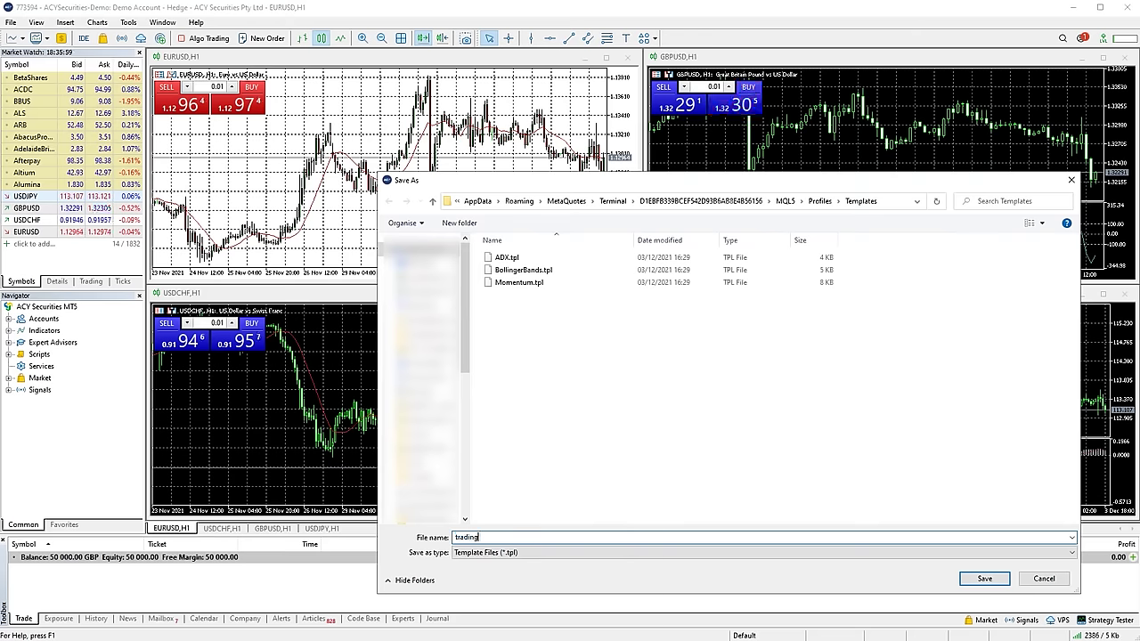
pyautogui.click(984, 578)
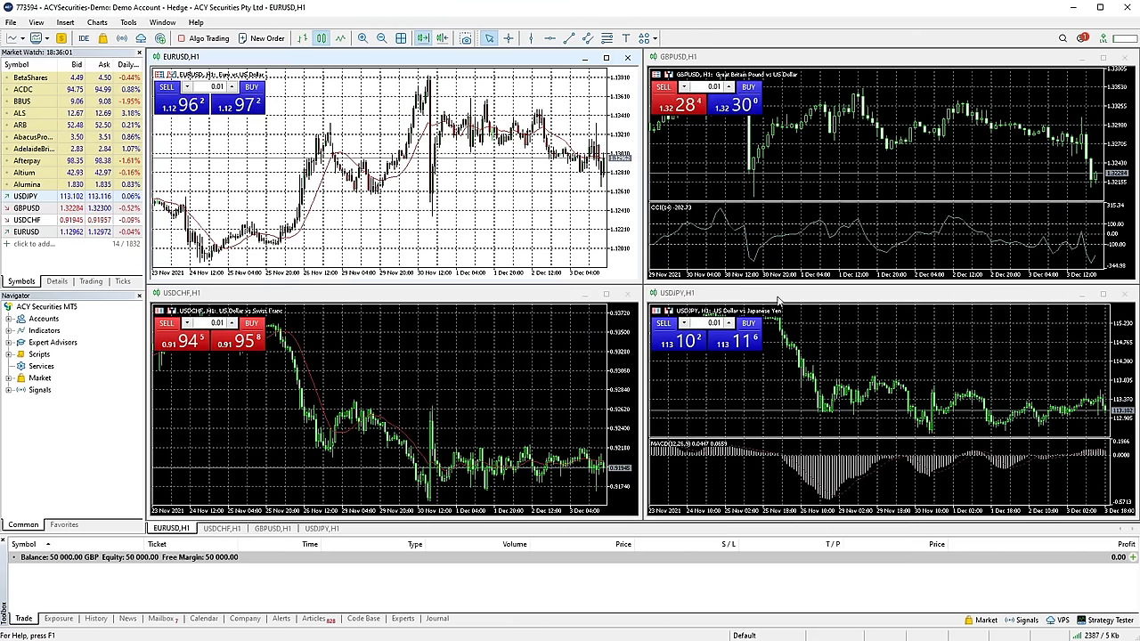
# Open a new USDJPY chart window and apply the "trading" template to it
pyautogui.rightClick(25, 195)
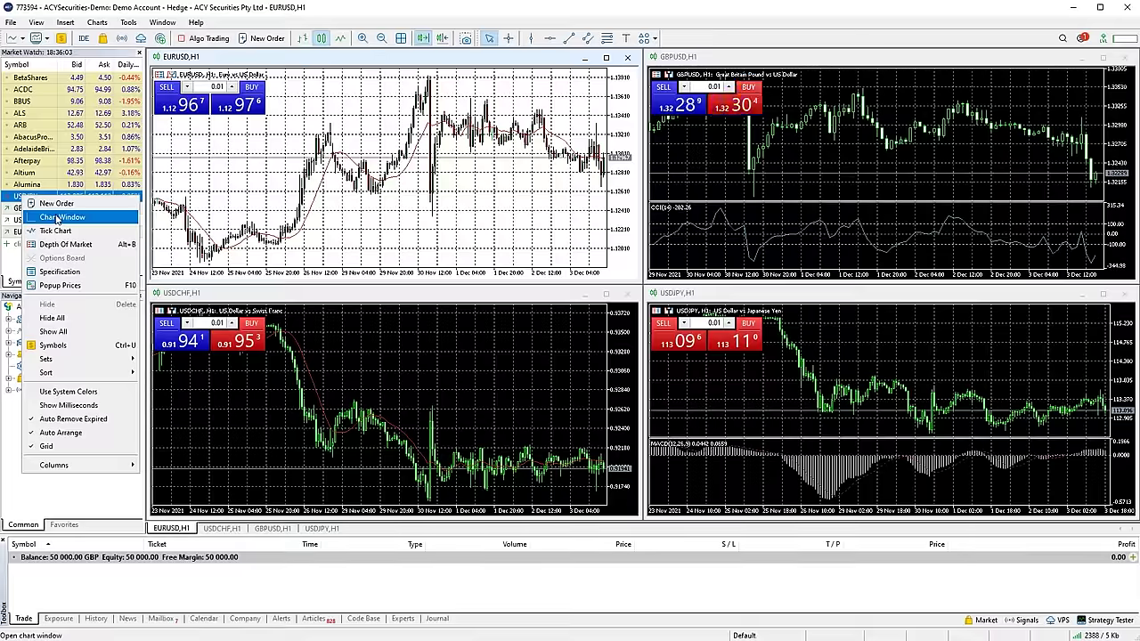
pyautogui.click(53, 208)
pyautogui.rightClick(557, 209)
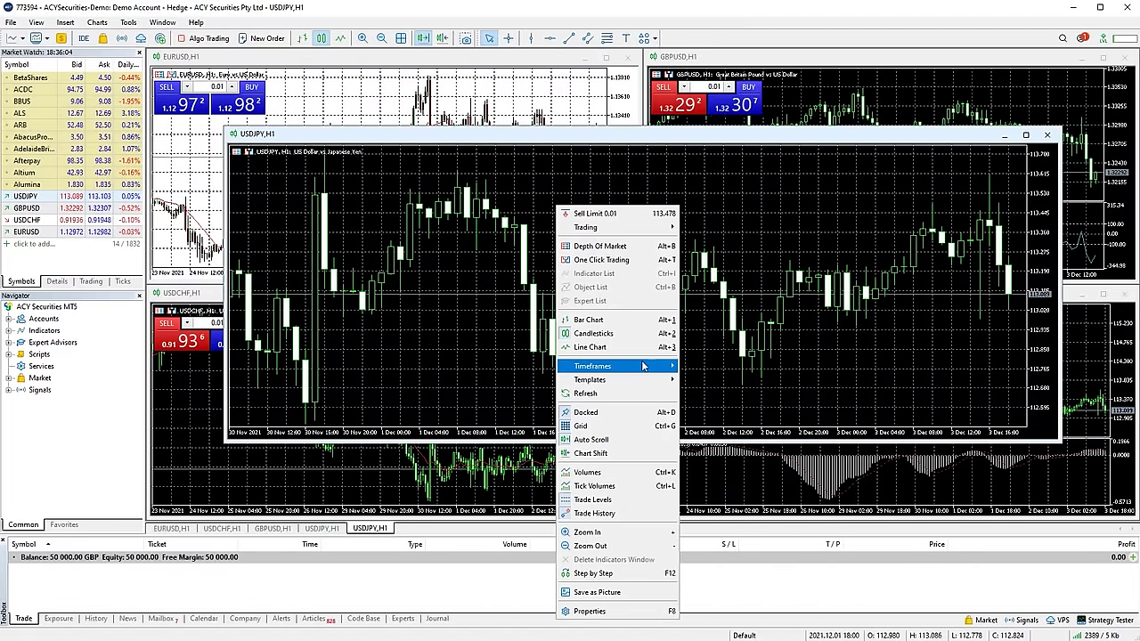
pyautogui.moveTo(643, 366)
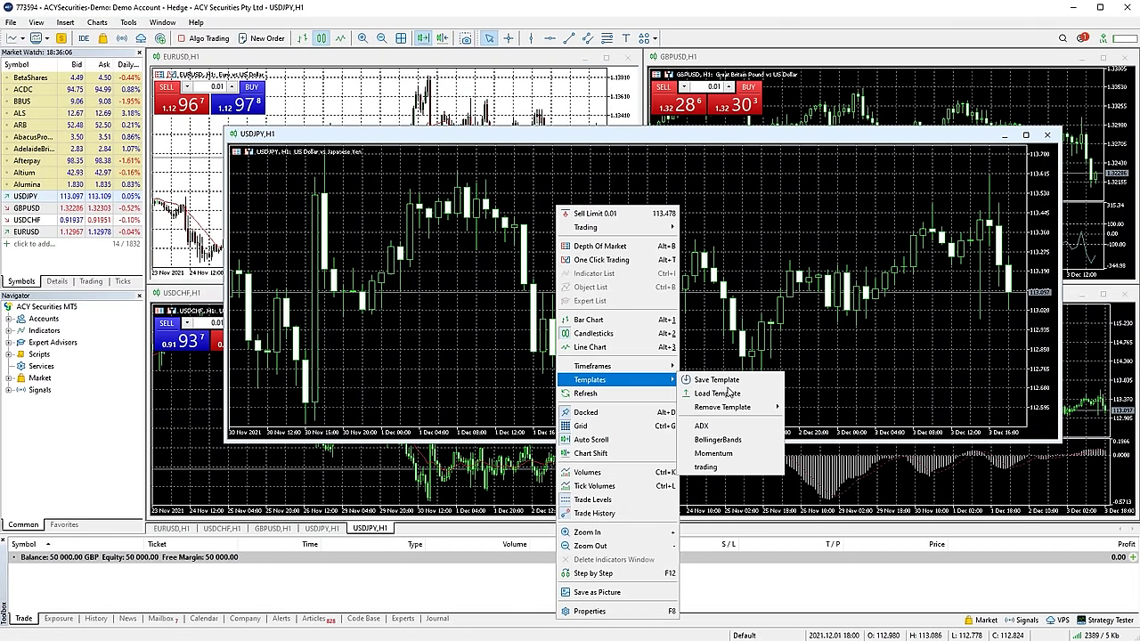
pyautogui.click(723, 468)
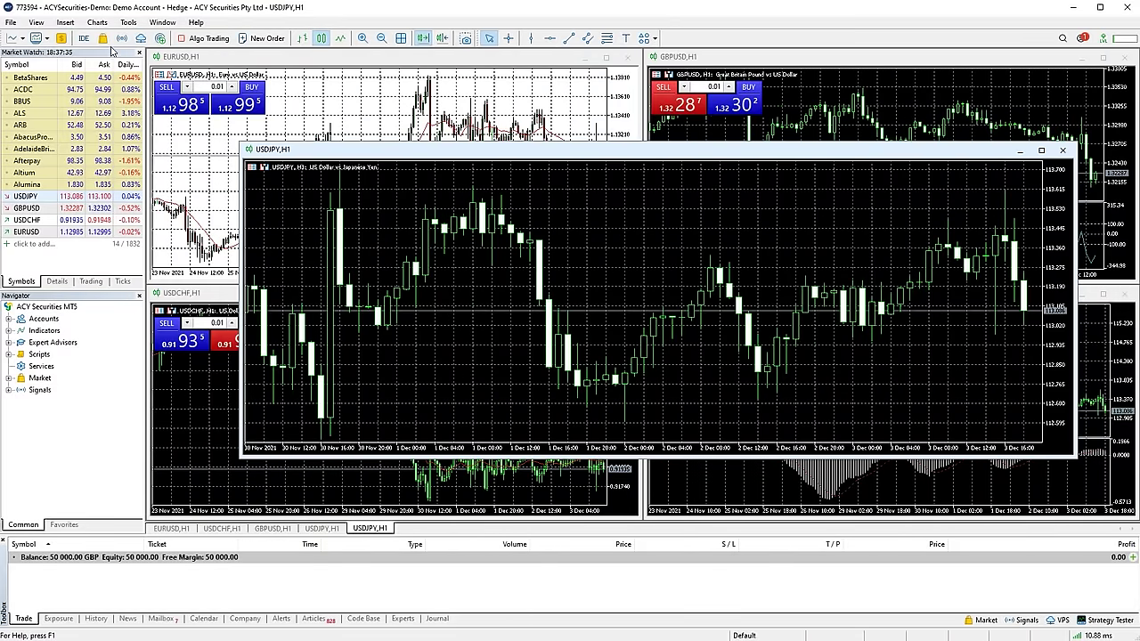
# Apply the saved "trading" template to the floating USDJPY chart window
pyautogui.click(95, 23)
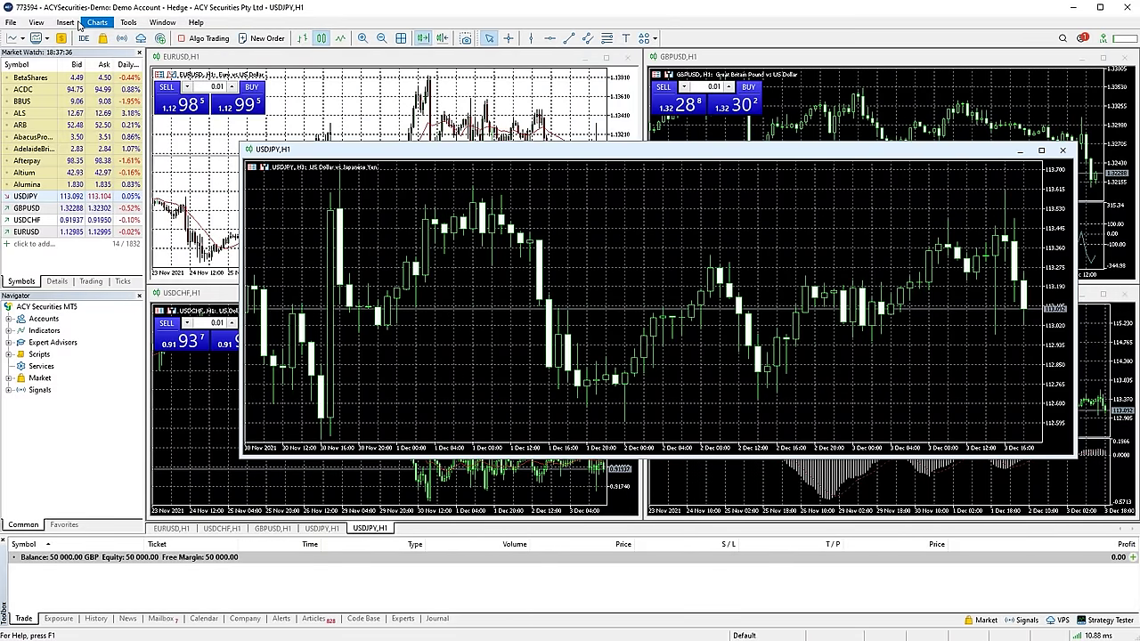
pyautogui.moveTo(152, 160)
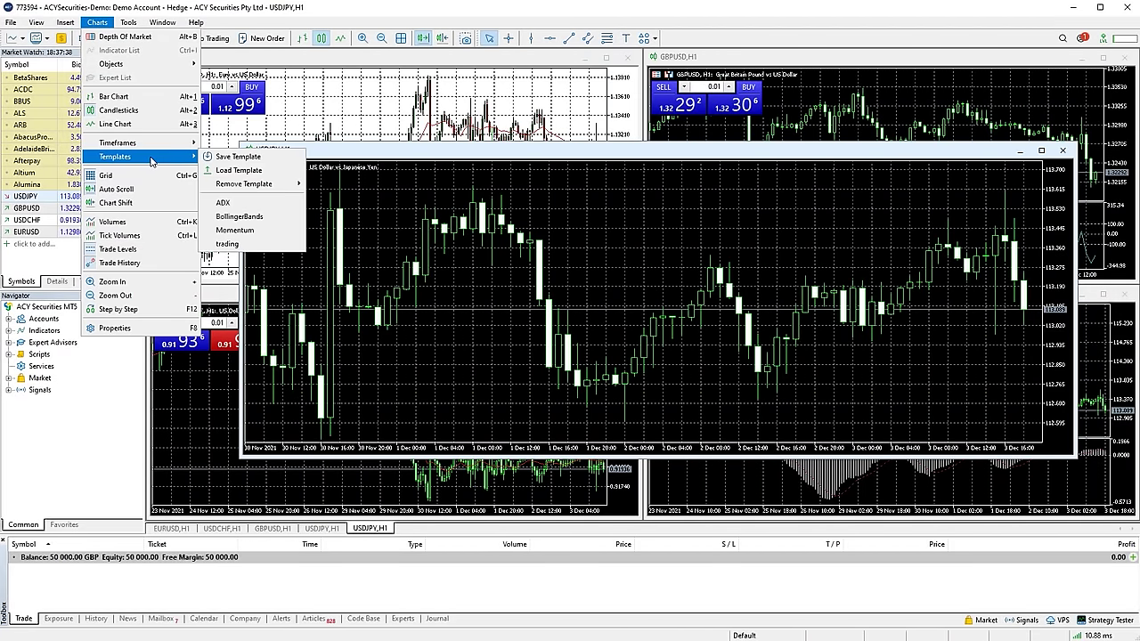
pyautogui.click(230, 243)
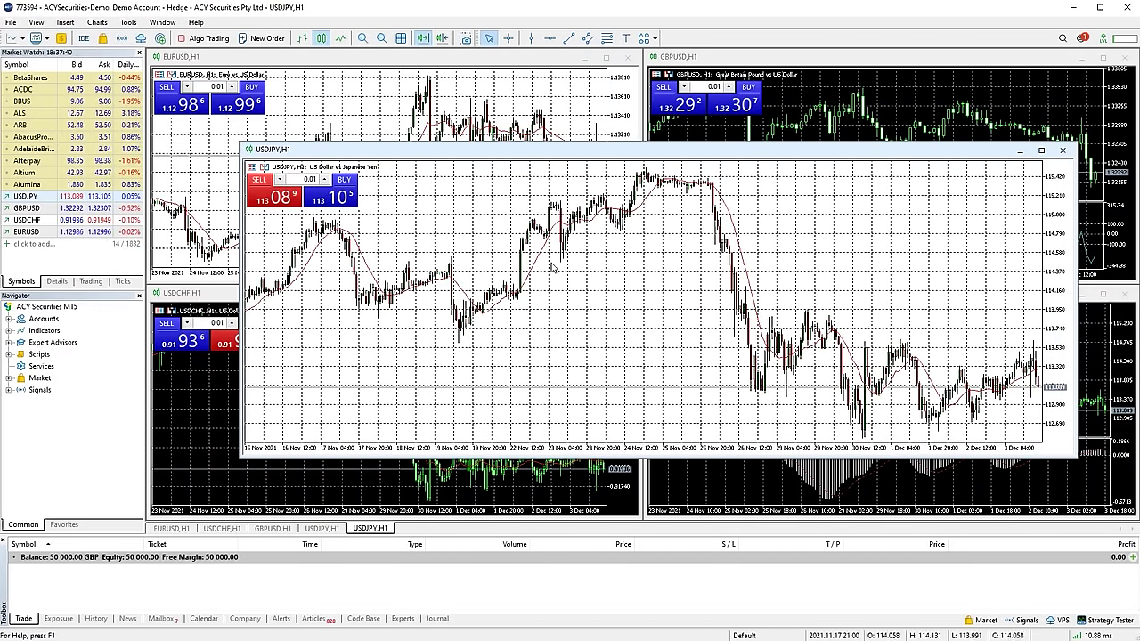
pyautogui.click(44, 37)
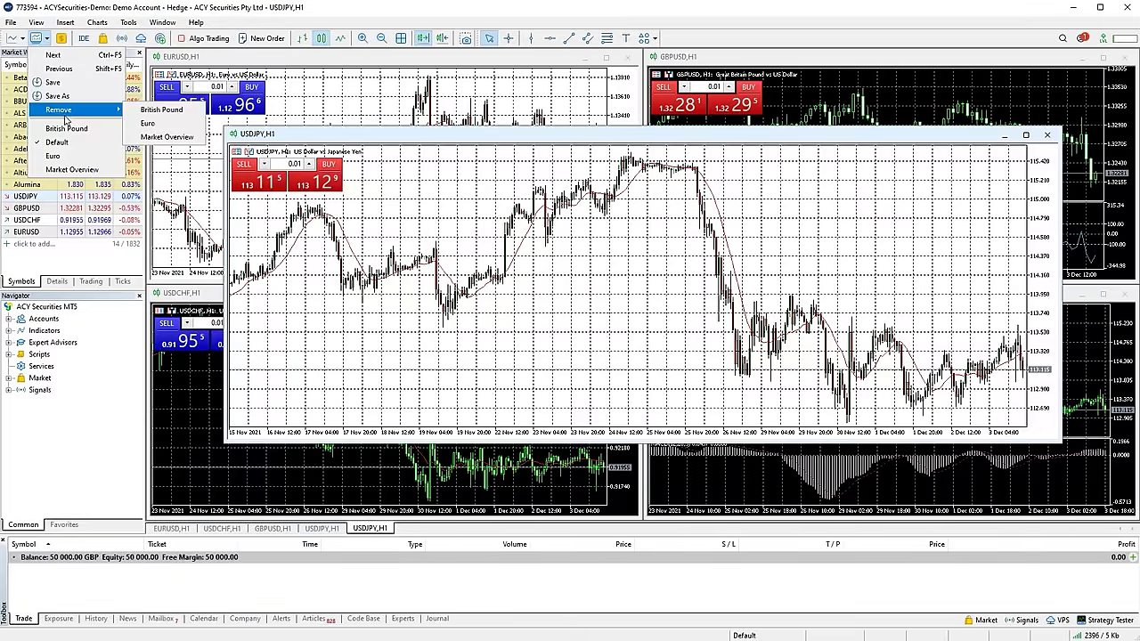
pyautogui.click(40, 39)
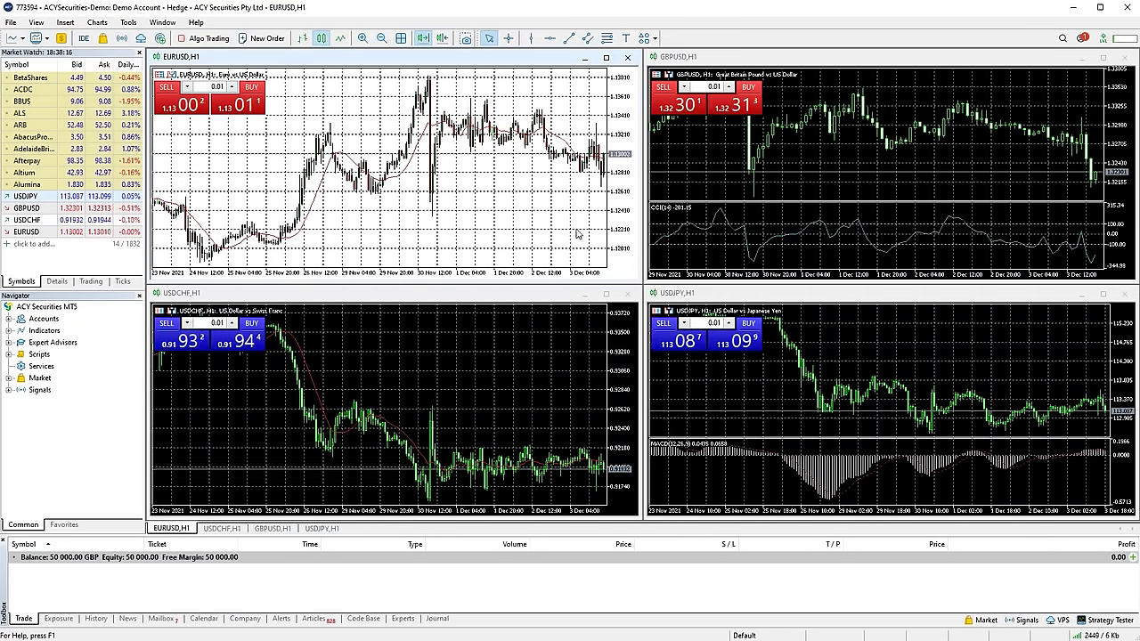
# Save the EURUSD chart's settings as a template named "default"
pyautogui.rightClick(468, 184)
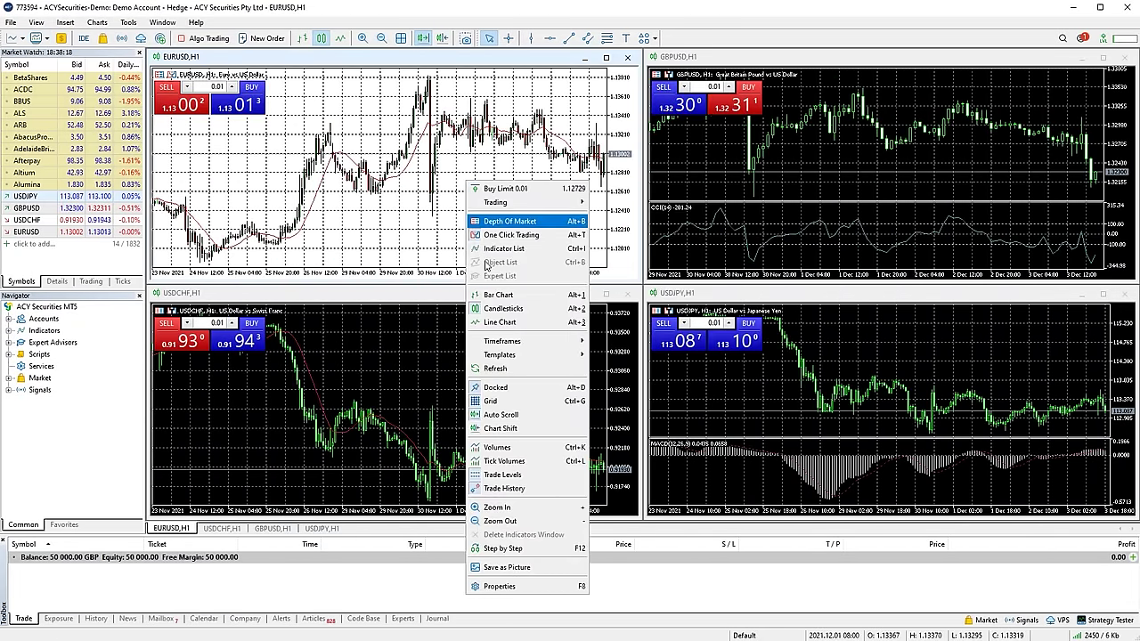
pyautogui.moveTo(518, 356)
pyautogui.click(625, 356)
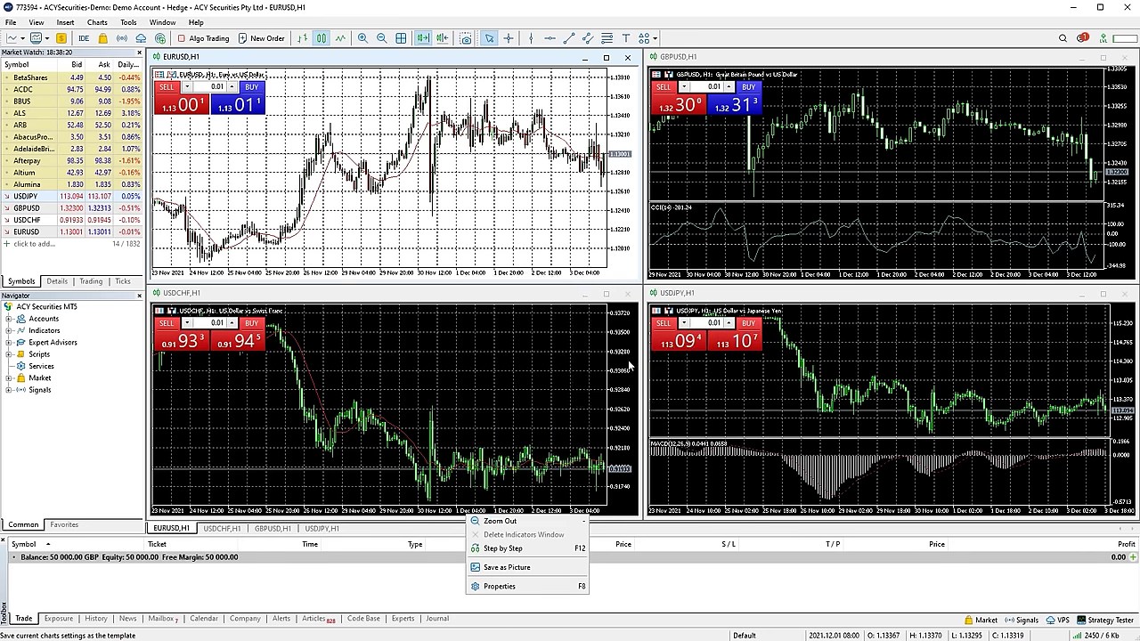
pyautogui.write('def')
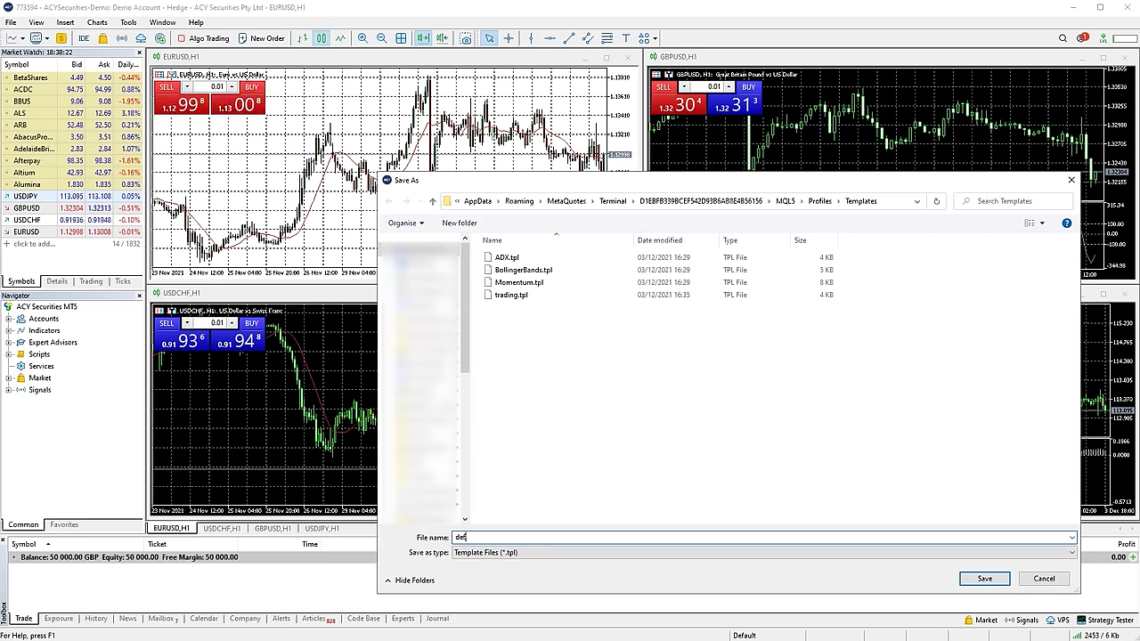
pyautogui.write('ault')
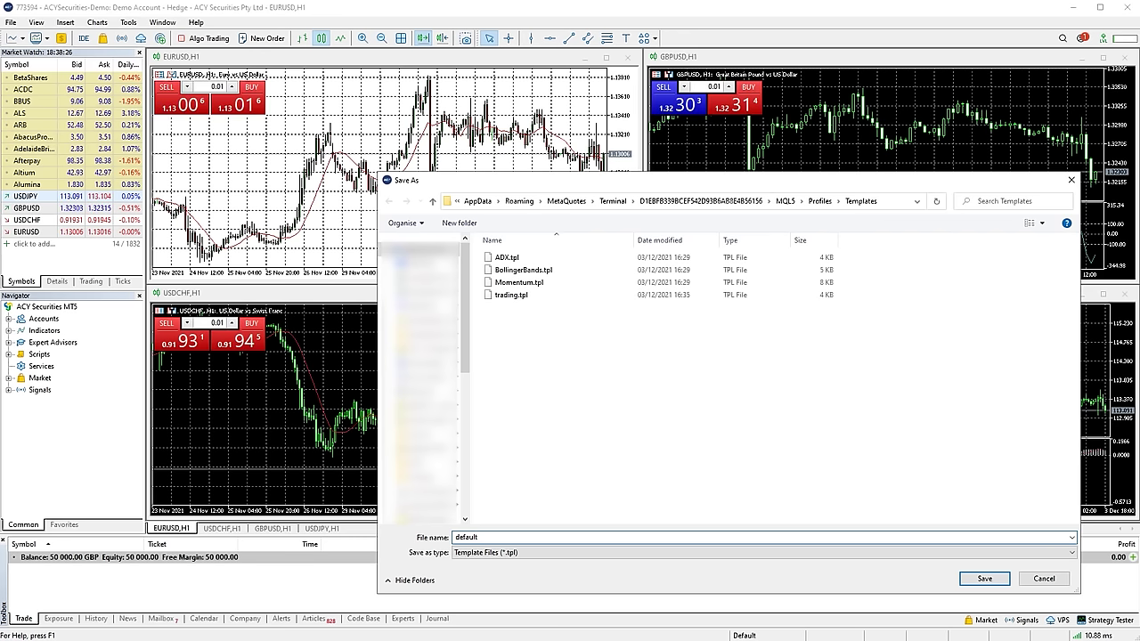
pyautogui.press('Return')
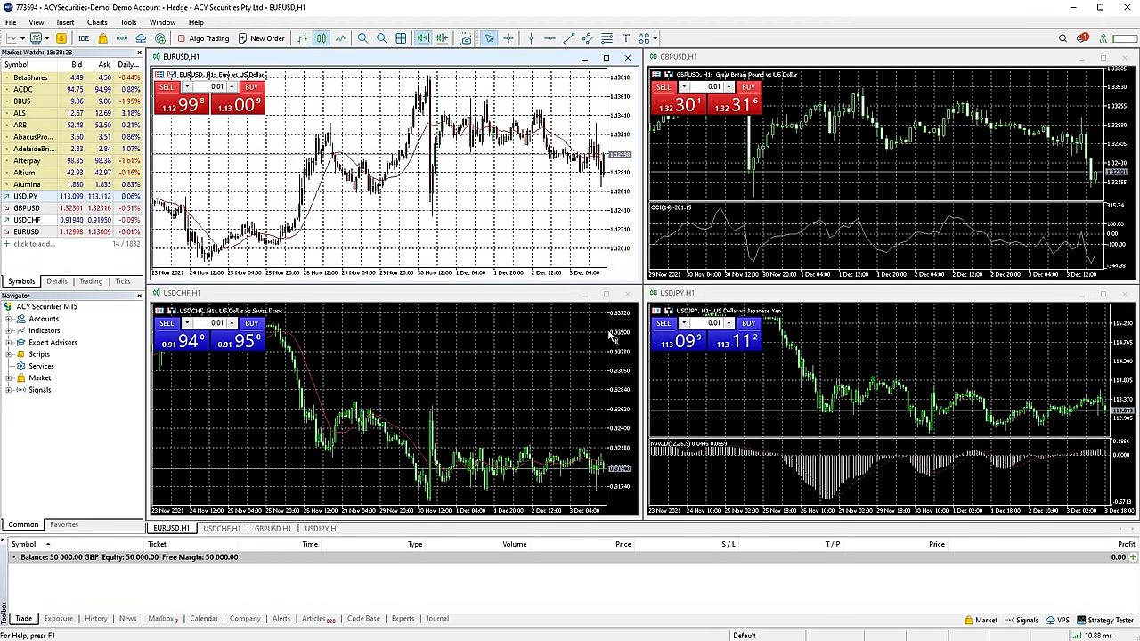
# Open a new chart window for USDJPY from the Market Watch
pyautogui.rightClick(34, 197)
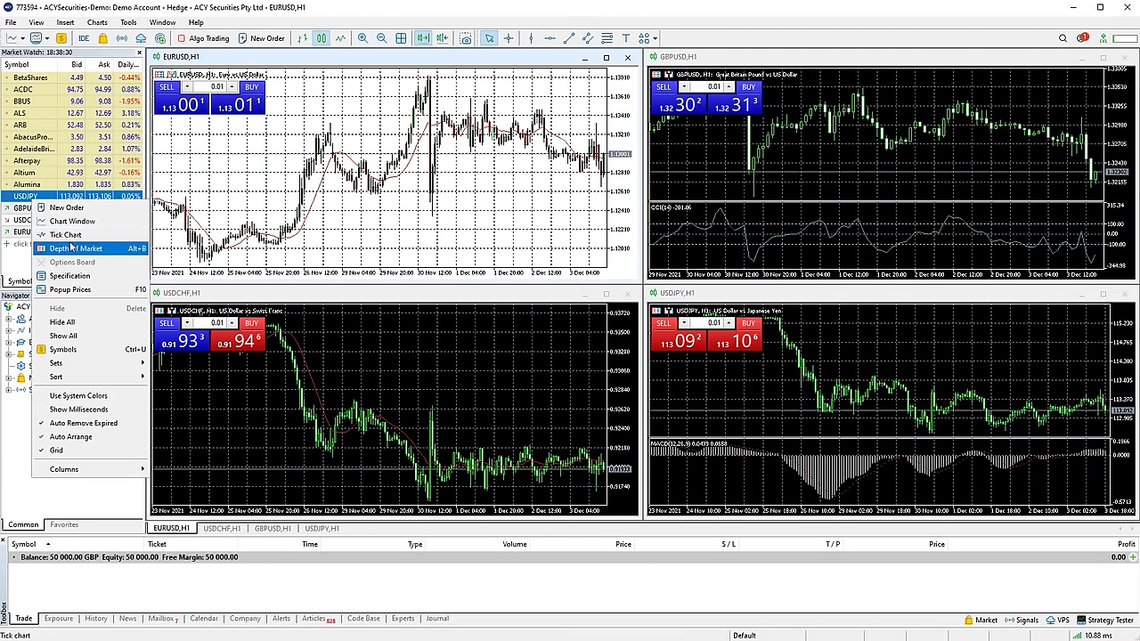
pyautogui.click(75, 221)
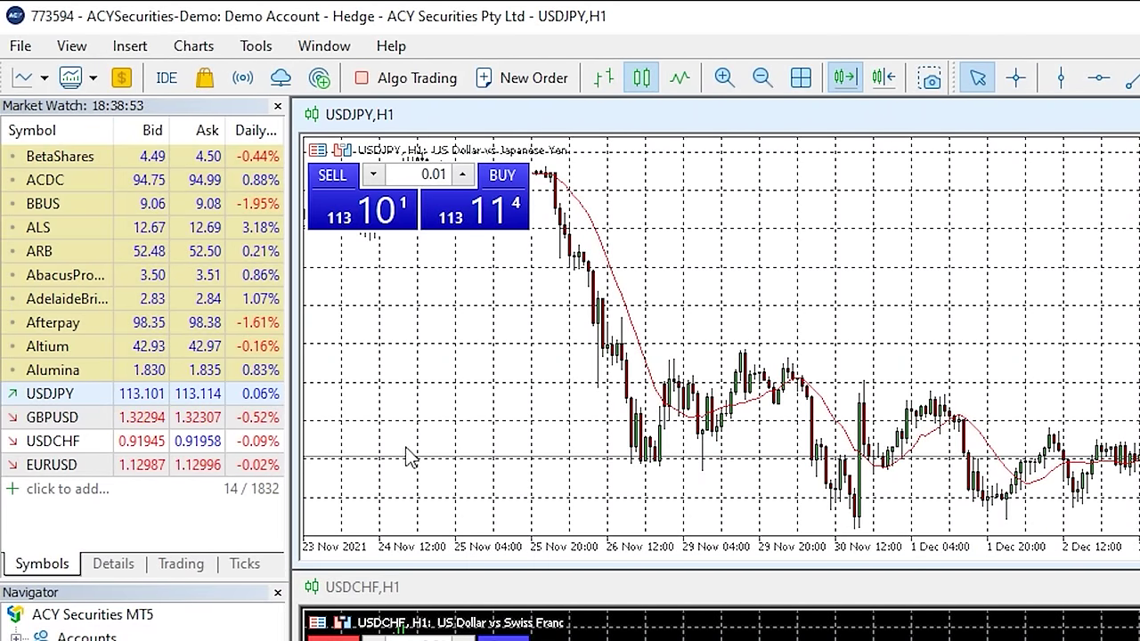
# Hide the Market Watch and show it again
pyautogui.click(73, 46)
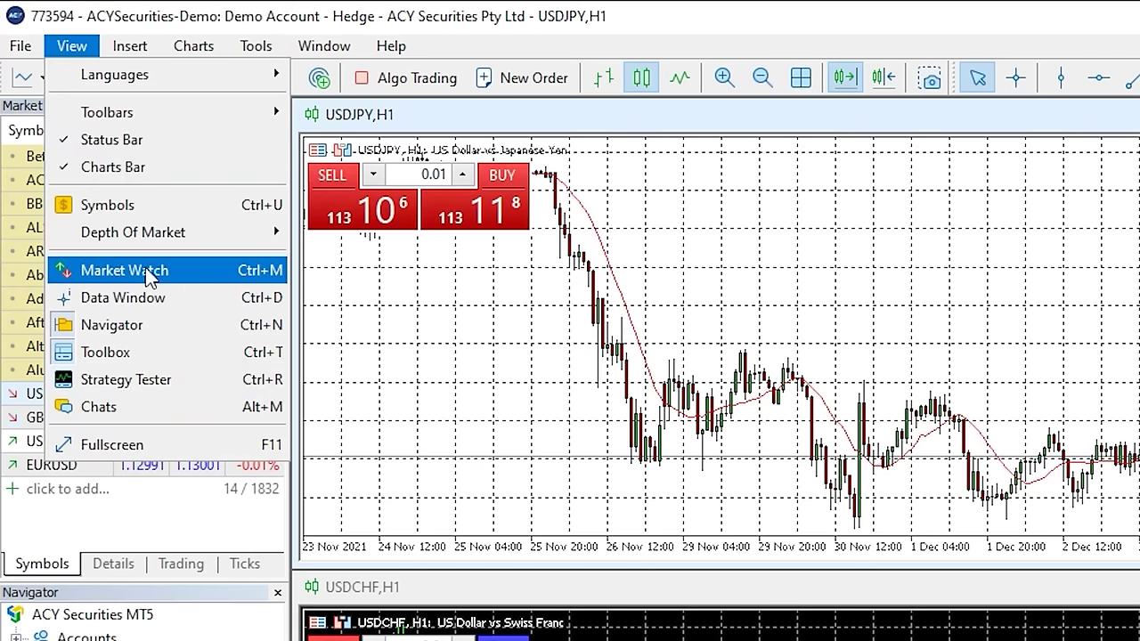
pyautogui.click(175, 274)
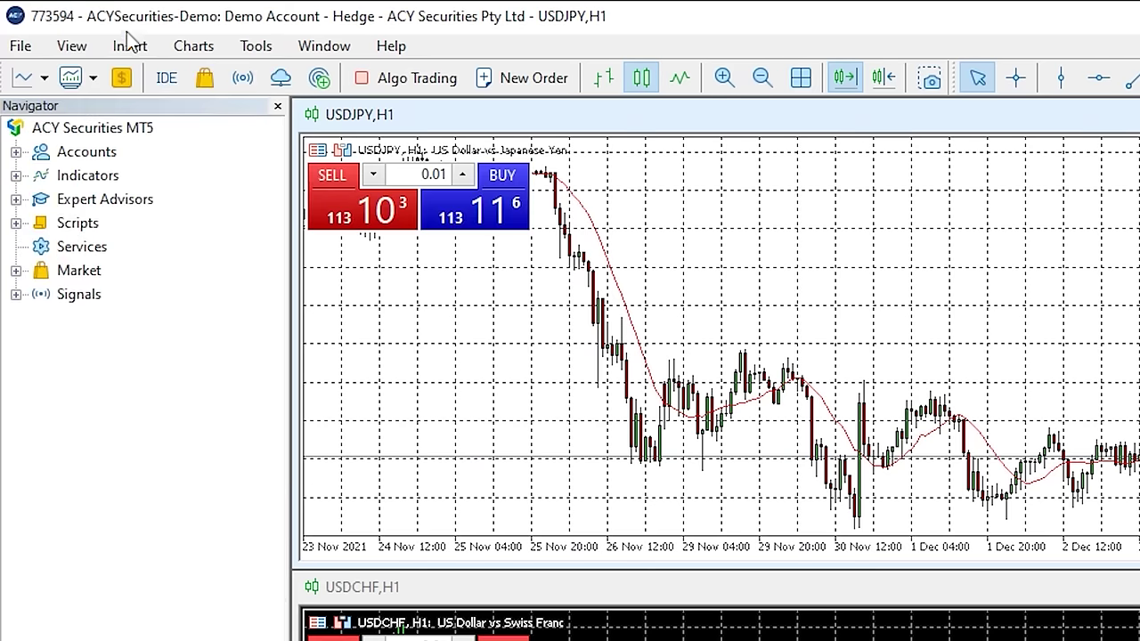
pyautogui.click(80, 45)
pyautogui.click(135, 274)
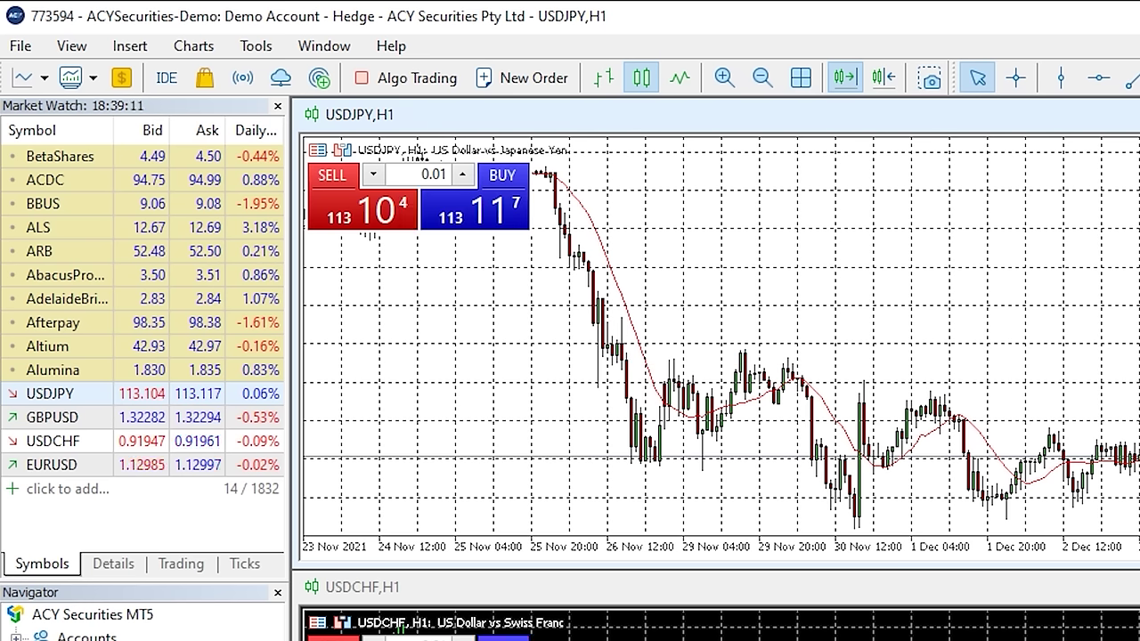
# Turn One Click Trading off on the USDJPY chart and turn it back on
pyautogui.rightClick(437, 338)
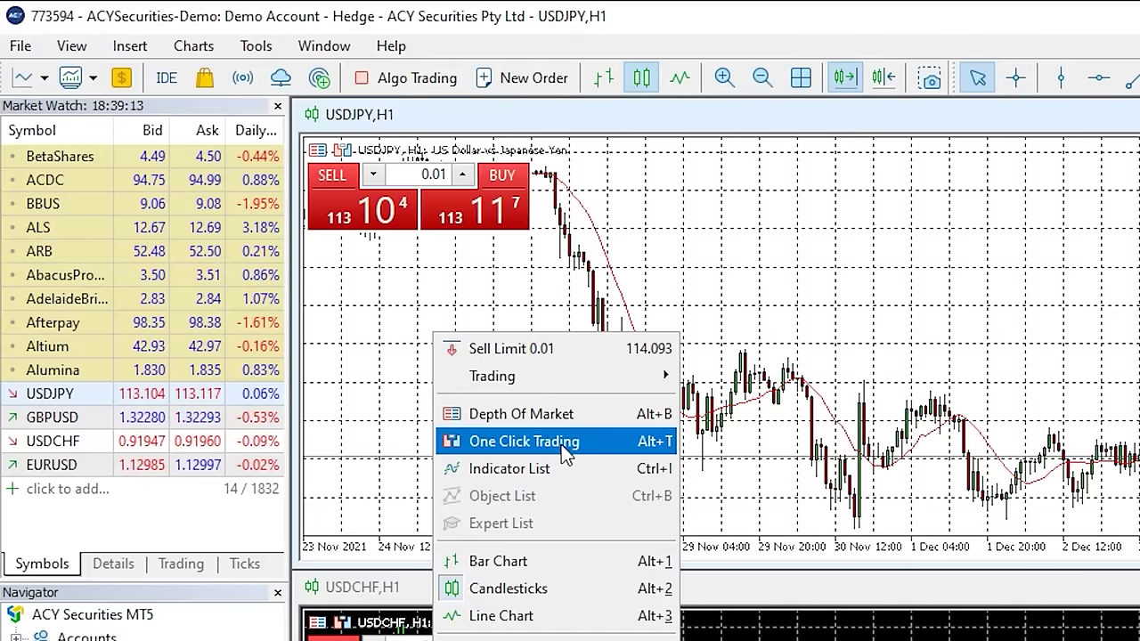
pyautogui.click(567, 445)
pyautogui.rightClick(476, 334)
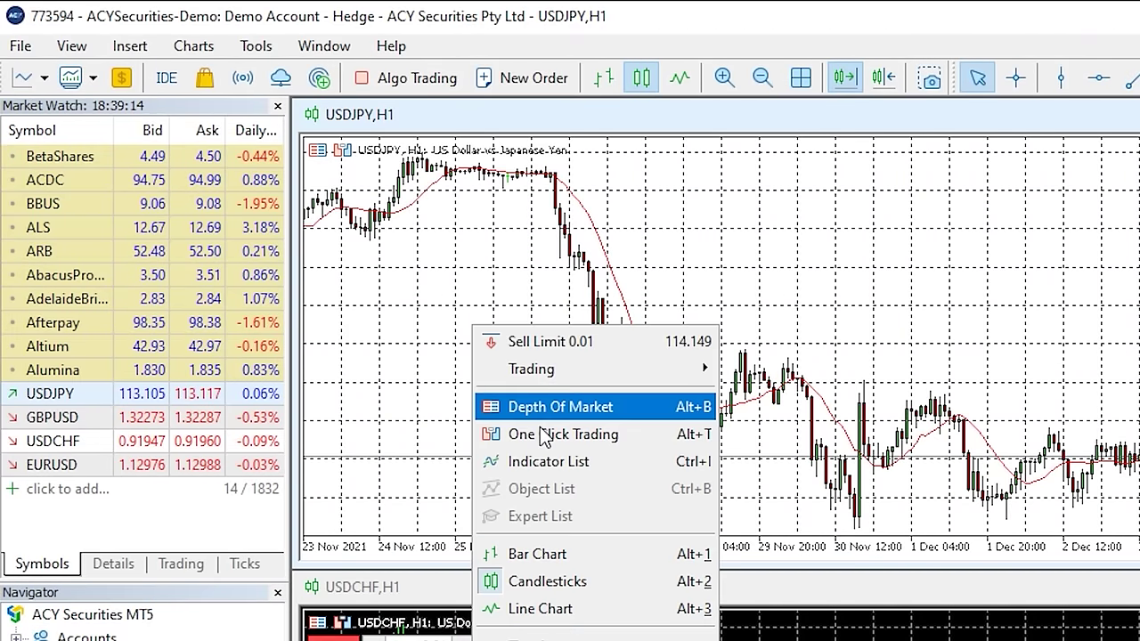
pyautogui.click(542, 435)
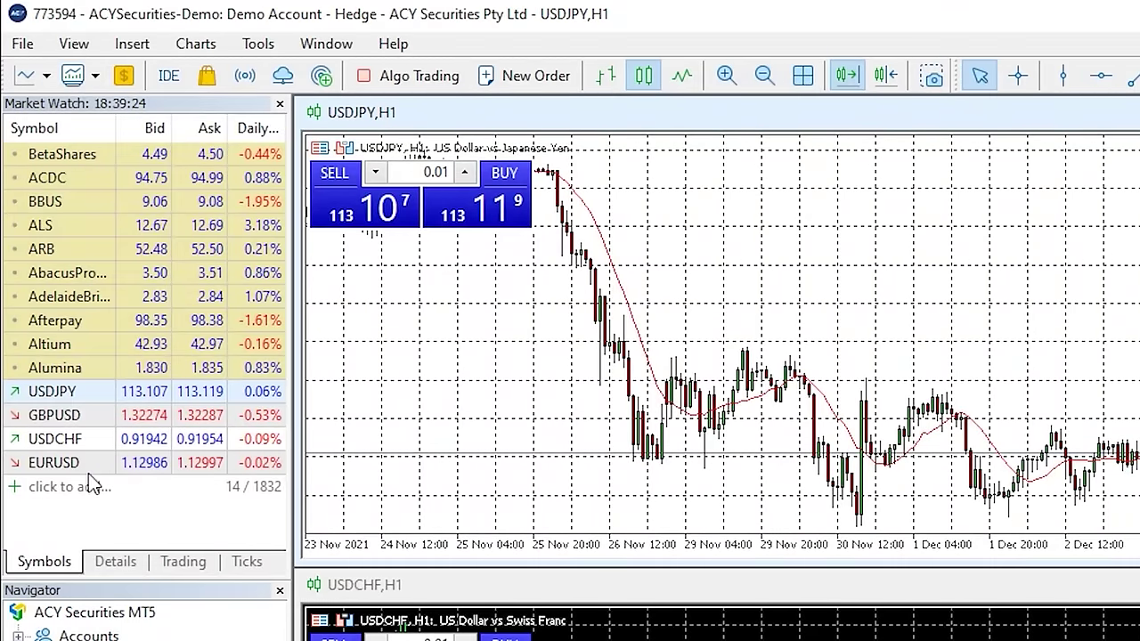
pyautogui.click(82, 45)
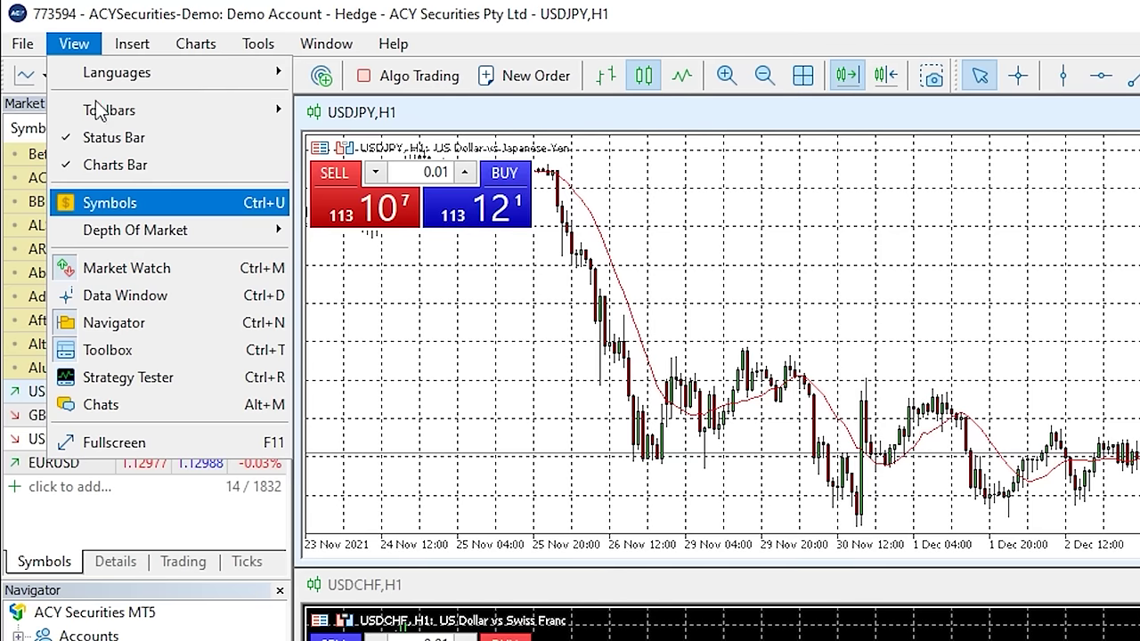
pyautogui.click(89, 43)
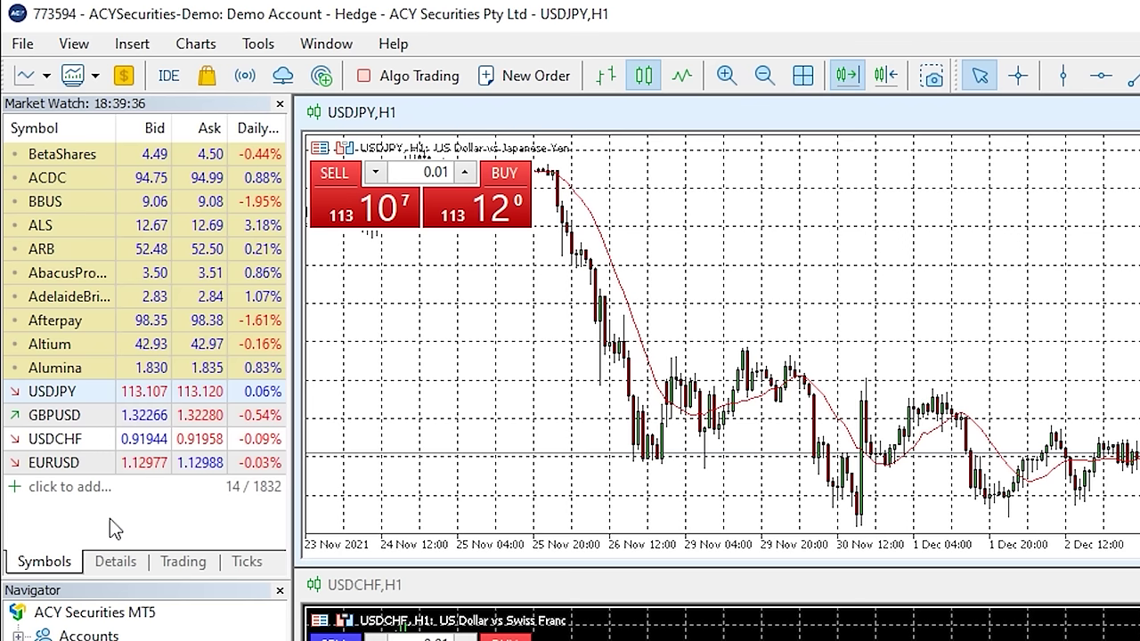
# Open a new chart window for GBPUSD from the Market Watch
pyautogui.rightClick(76, 414)
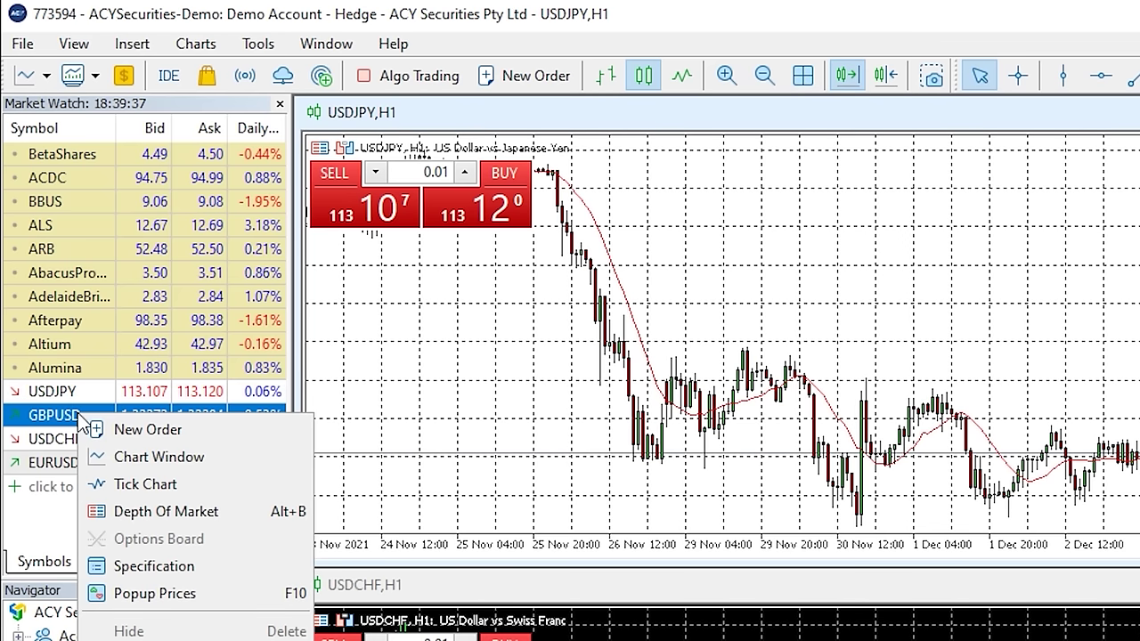
pyautogui.click(150, 456)
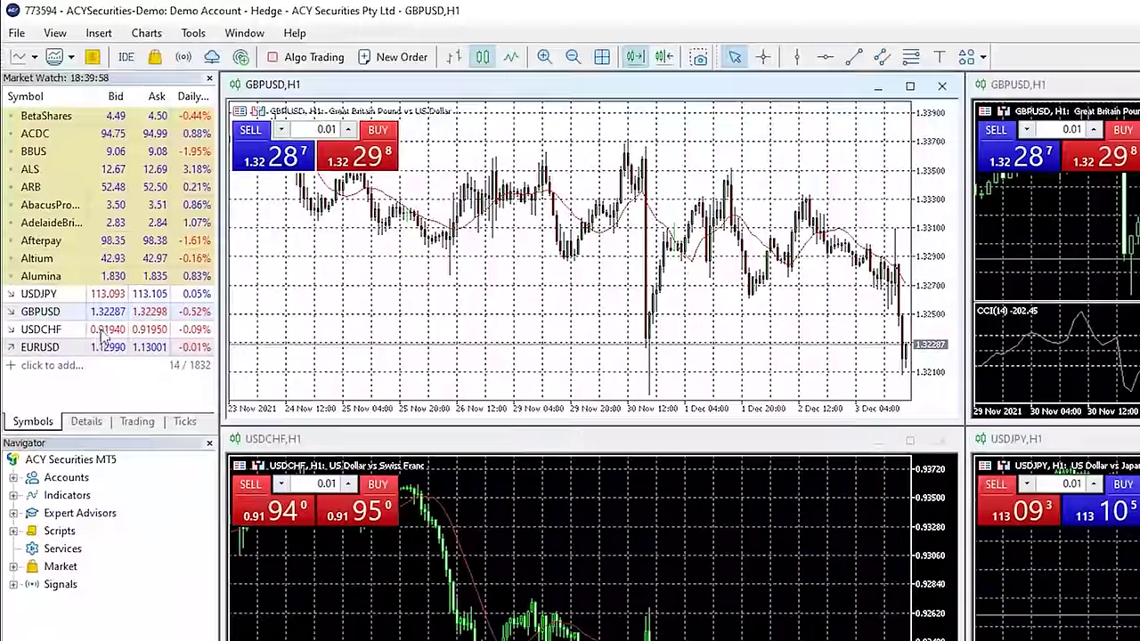
# Open the full Symbols list and look through the Majors and Exotics groups under Forex
pyautogui.rightClick(41, 390)
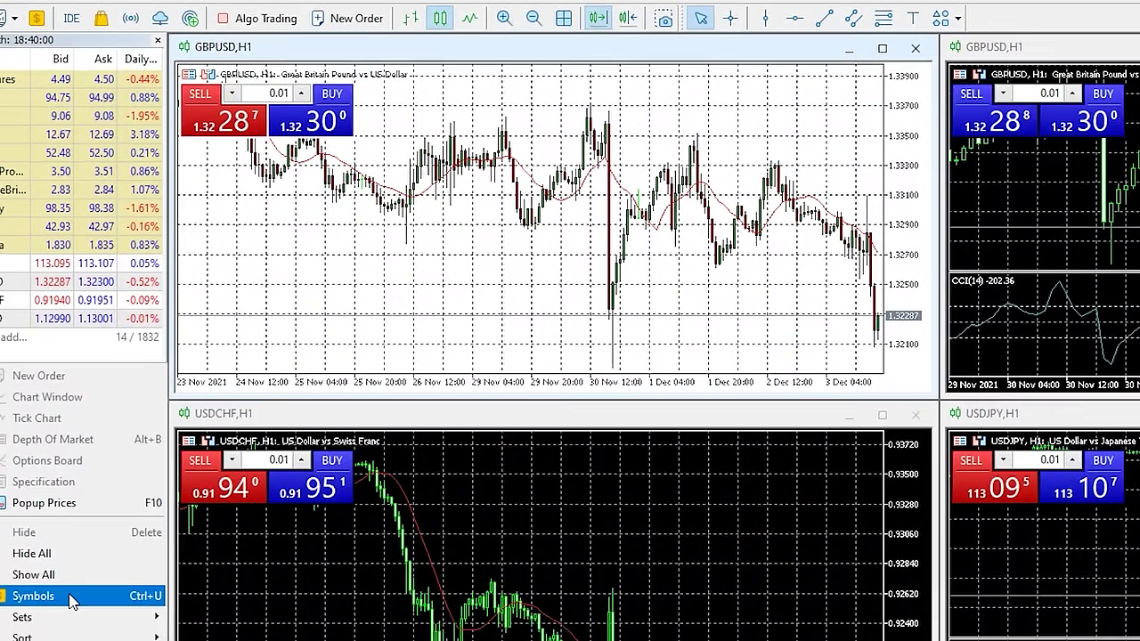
pyautogui.click(71, 603)
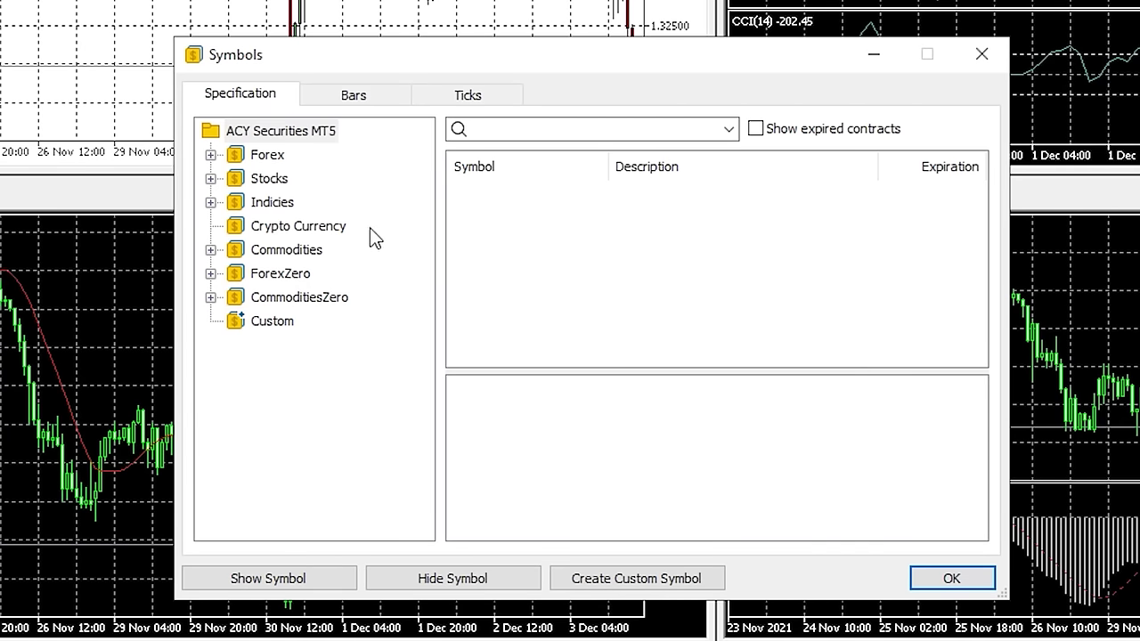
pyautogui.click(211, 156)
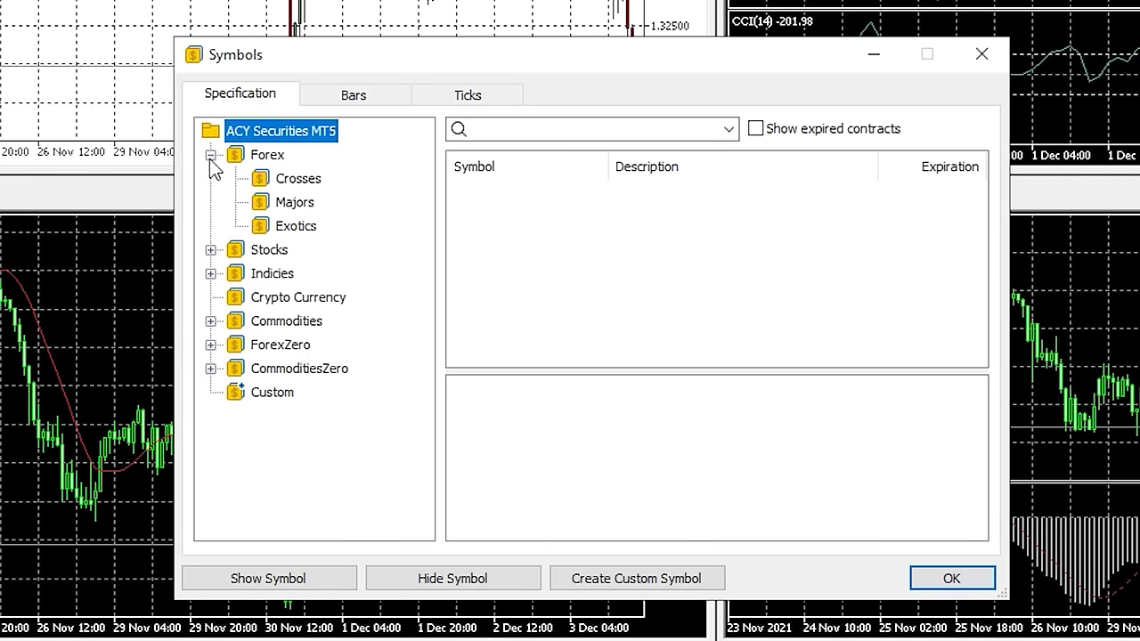
pyautogui.click(269, 204)
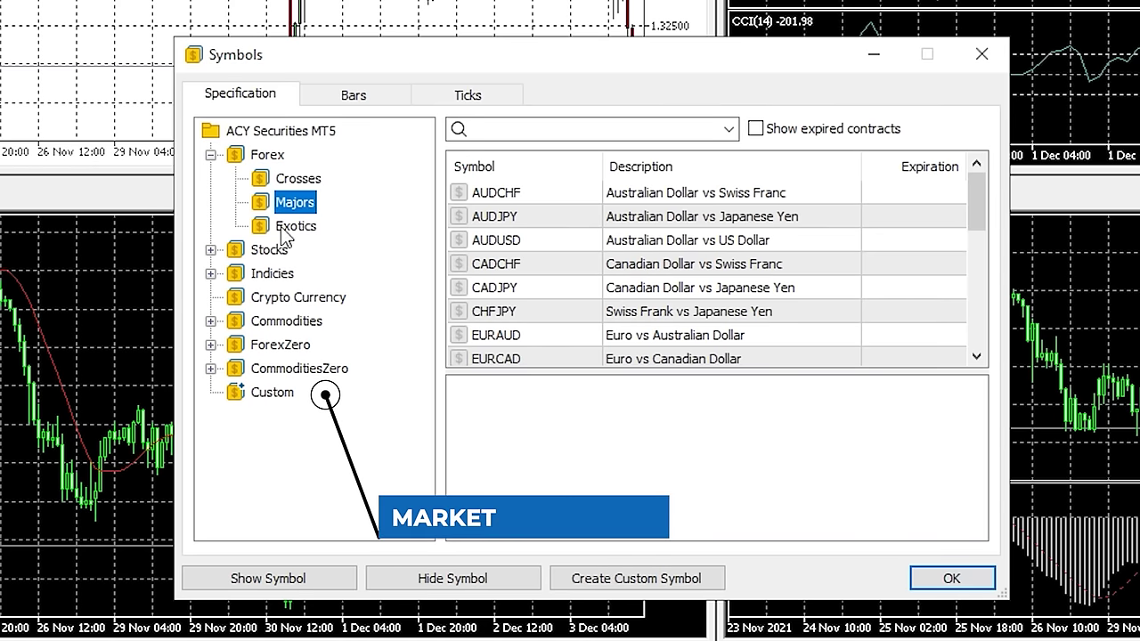
pyautogui.click(294, 229)
# View the symbols in the Majors group of Indicies and the Energy group of Commodities
pyautogui.click(210, 274)
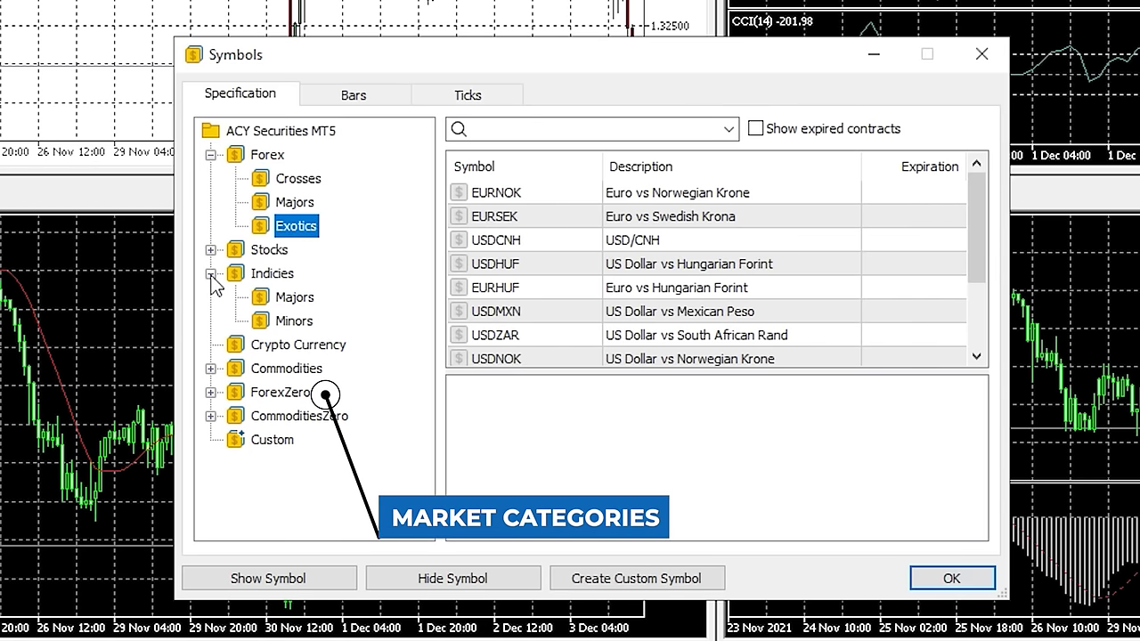
pyautogui.click(295, 297)
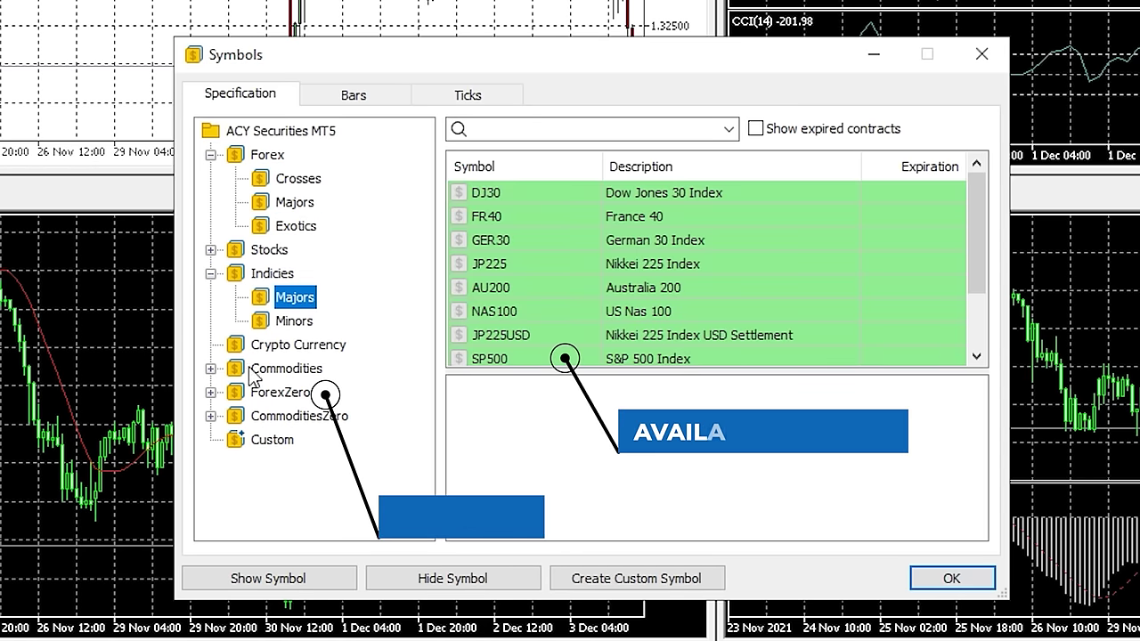
pyautogui.click(211, 369)
pyautogui.click(298, 396)
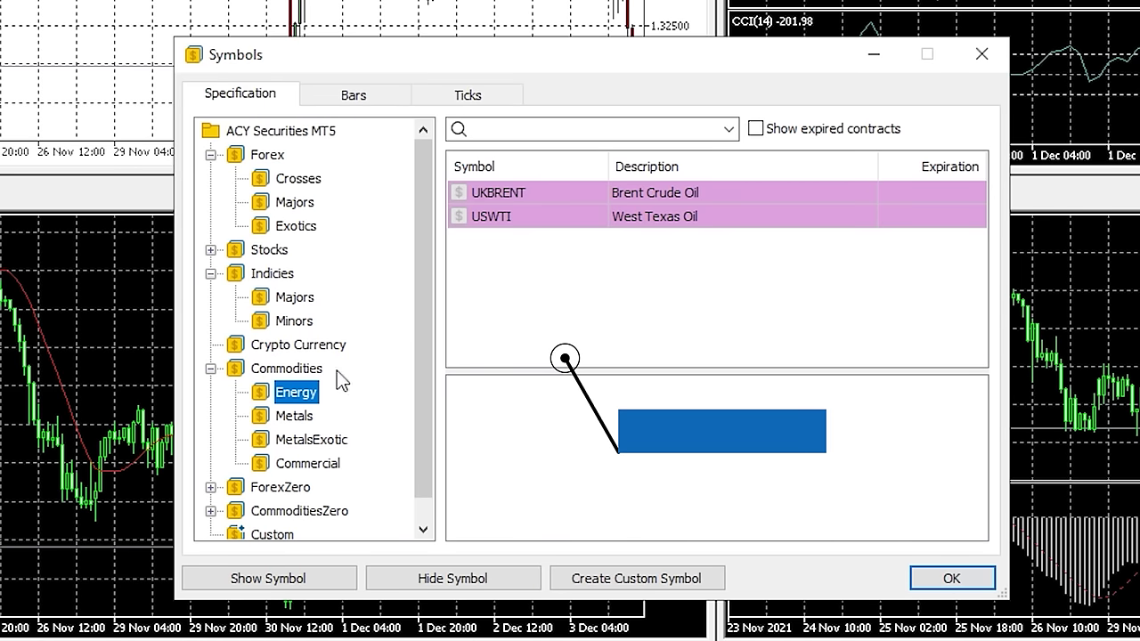
# Check the subgroups under Stocks, and look through the full list of symbols in the Indicies Majors group
pyautogui.click(211, 369)
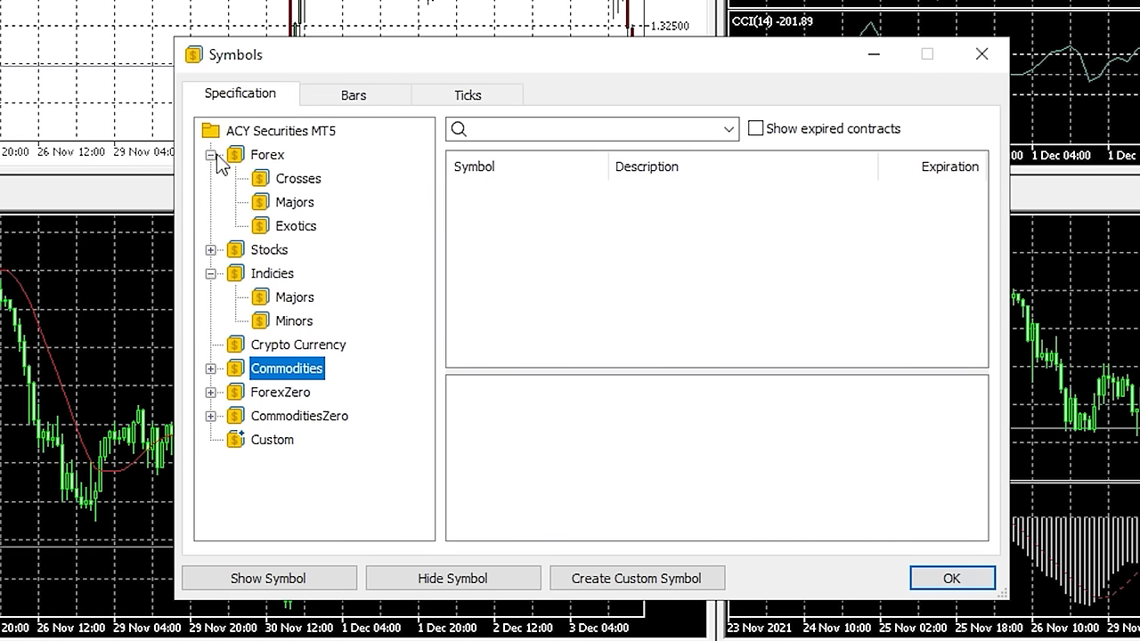
pyautogui.click(211, 250)
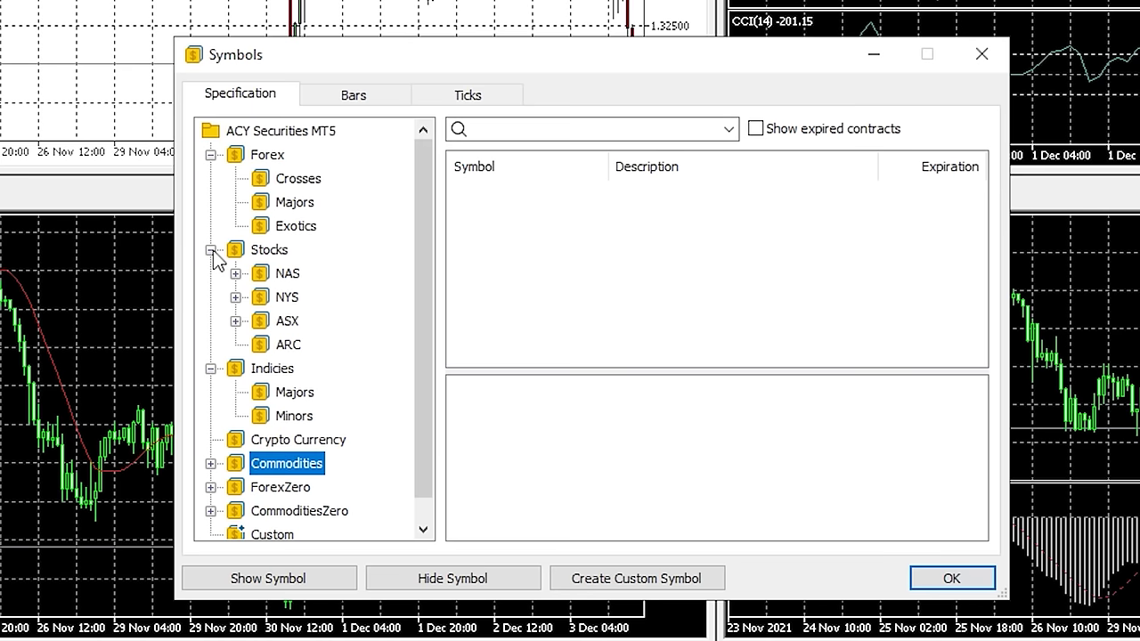
pyautogui.click(211, 251)
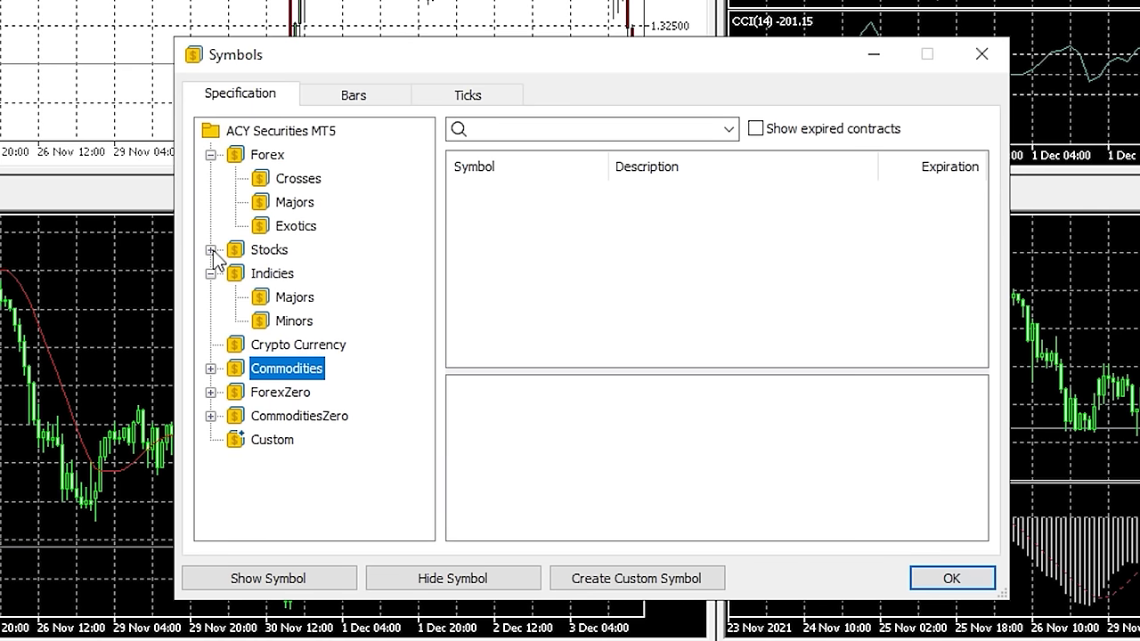
pyautogui.click(263, 278)
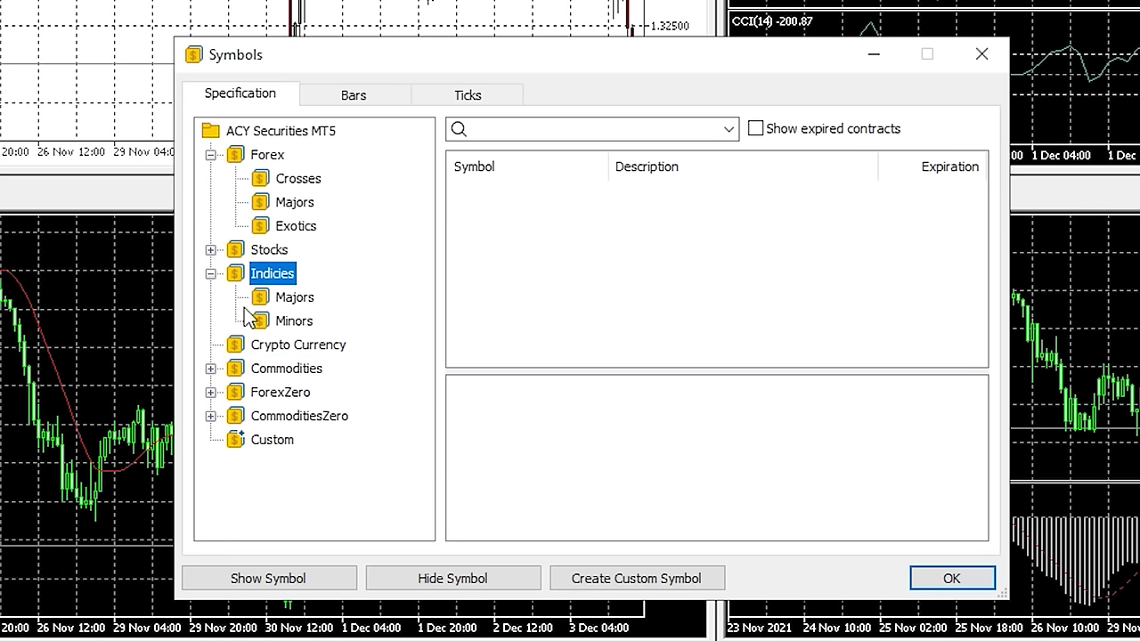
pyautogui.click(295, 299)
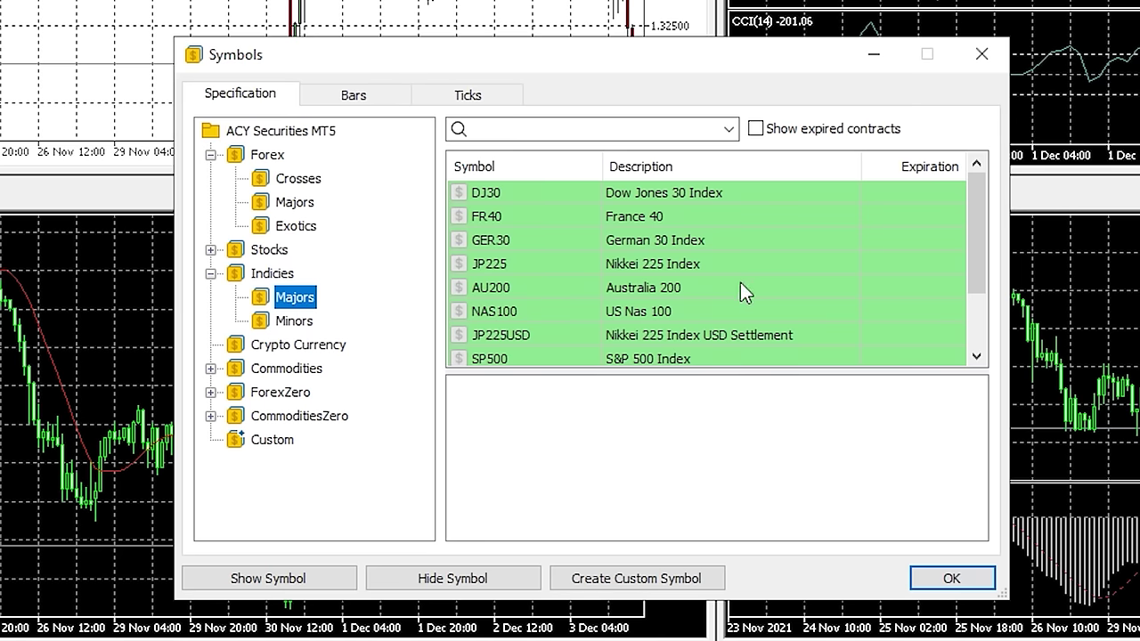
pyautogui.scroll(-1, 739, 282)
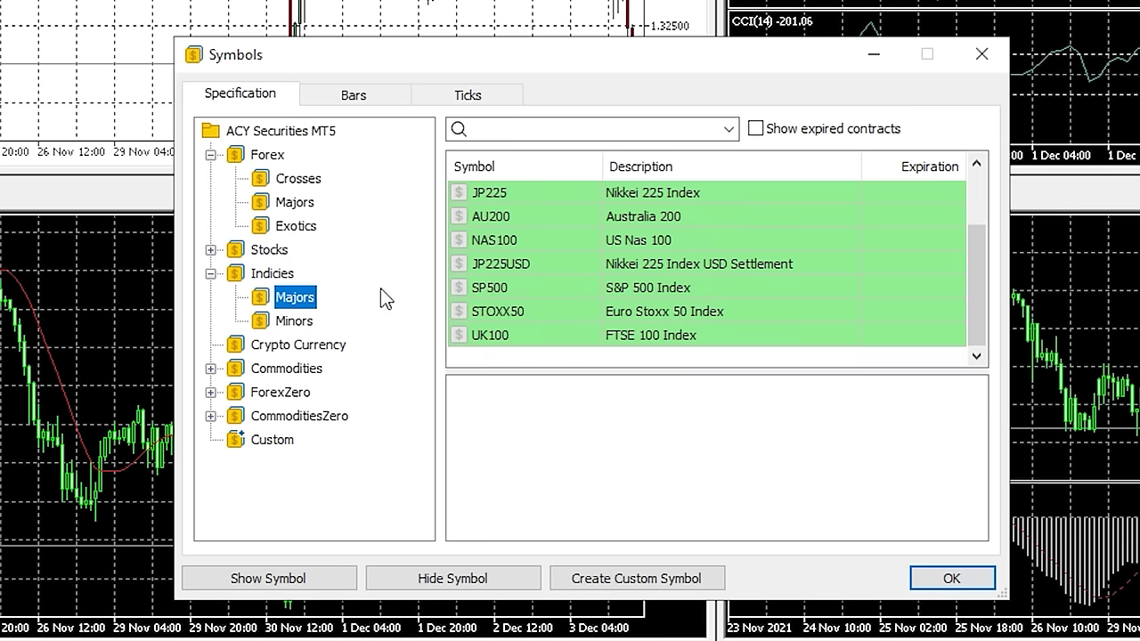
# Add the UK100 FTSE 100 index to the Market Watch and open a new chart window for it
pyautogui.click(723, 336)
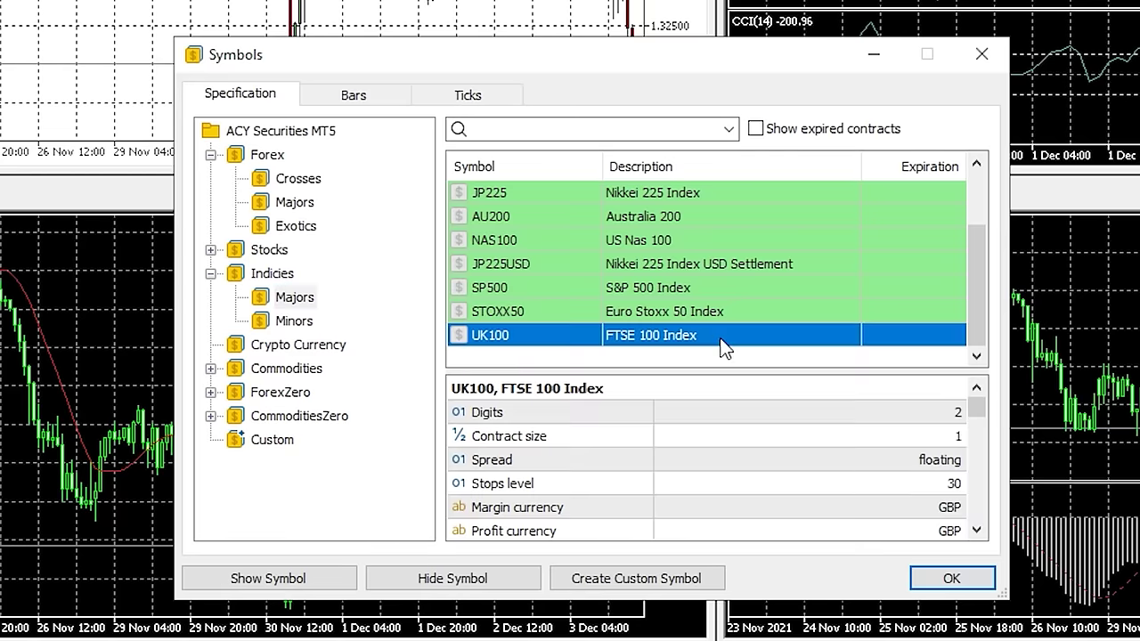
pyautogui.click(271, 578)
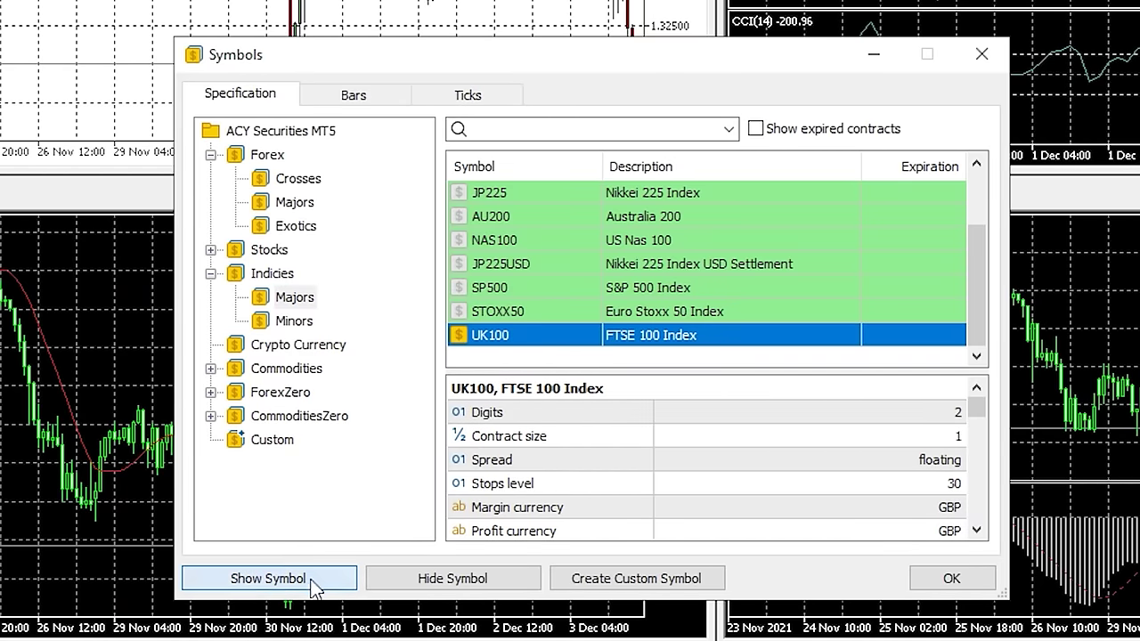
pyautogui.click(951, 579)
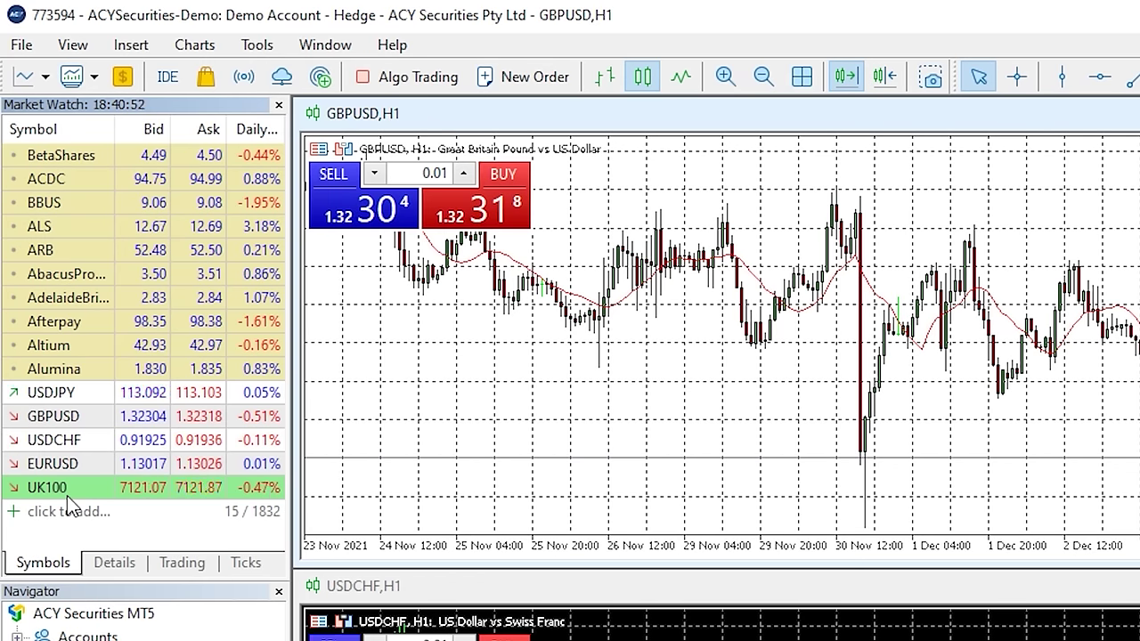
pyautogui.rightClick(74, 495)
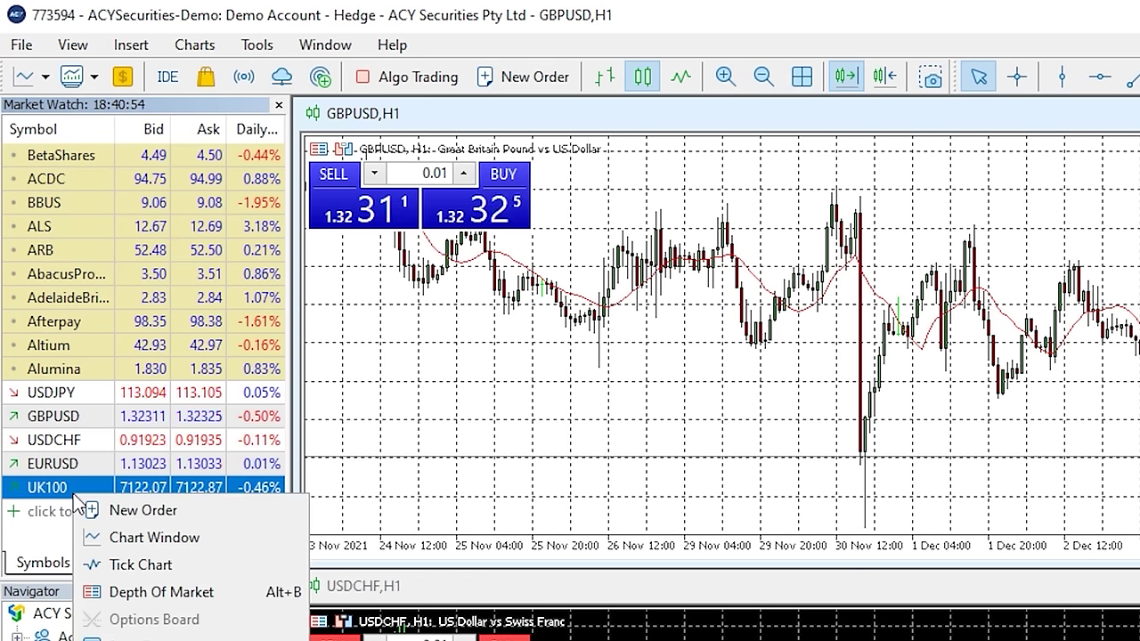
pyautogui.click(167, 543)
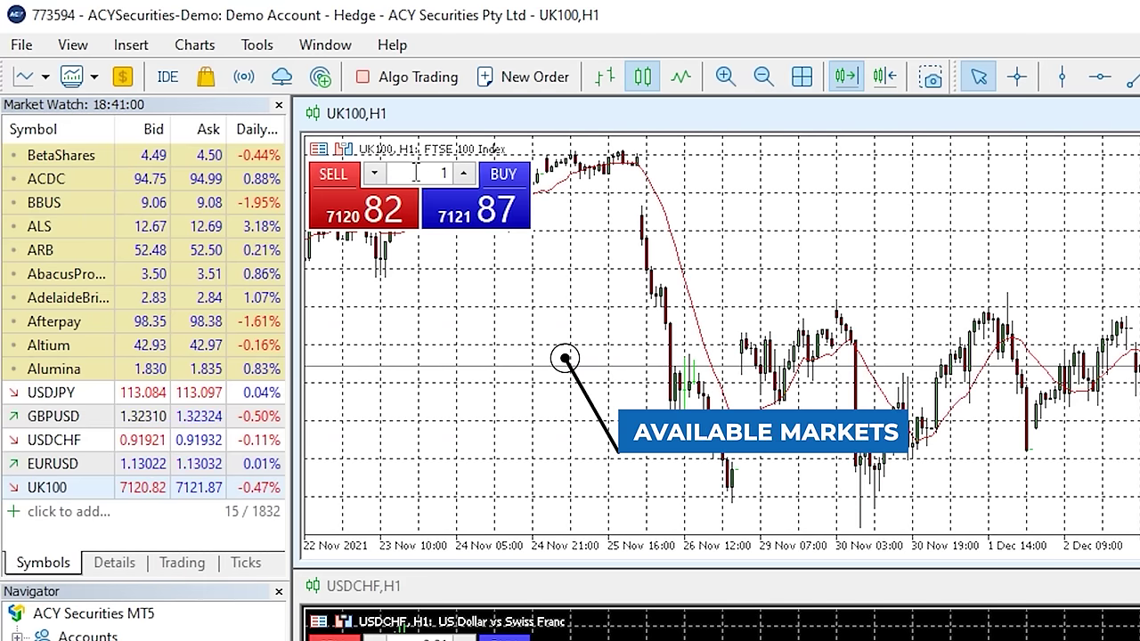
# Try to add the UK100 index to the Market Watch by searching for FTSE 100 in its symbol entry row
pyautogui.click(73, 512)
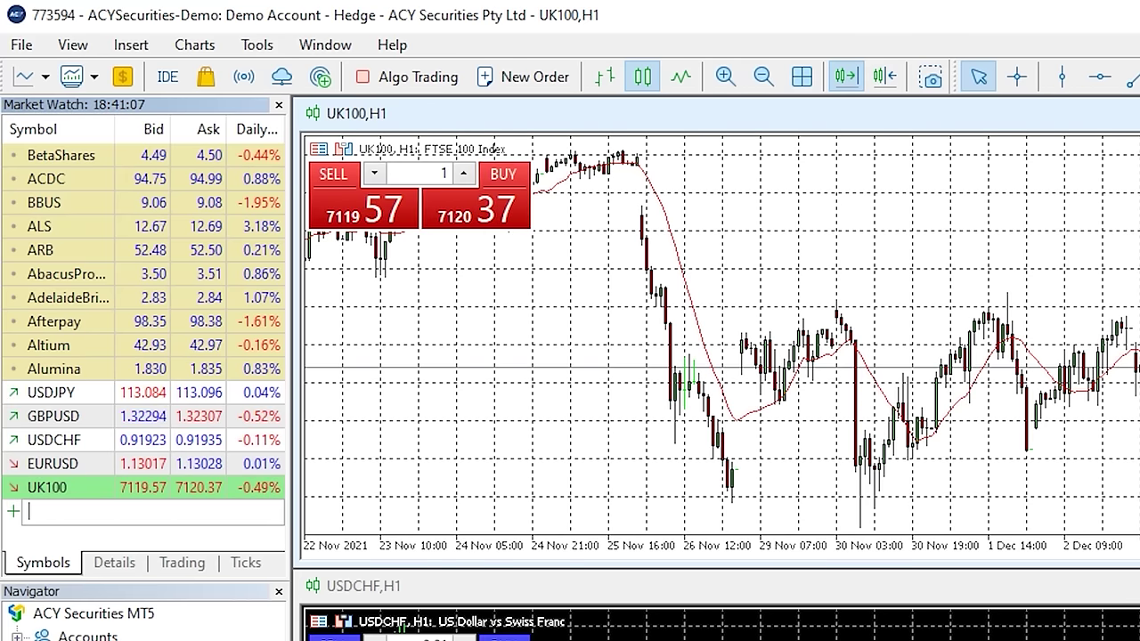
pyautogui.write('FT')
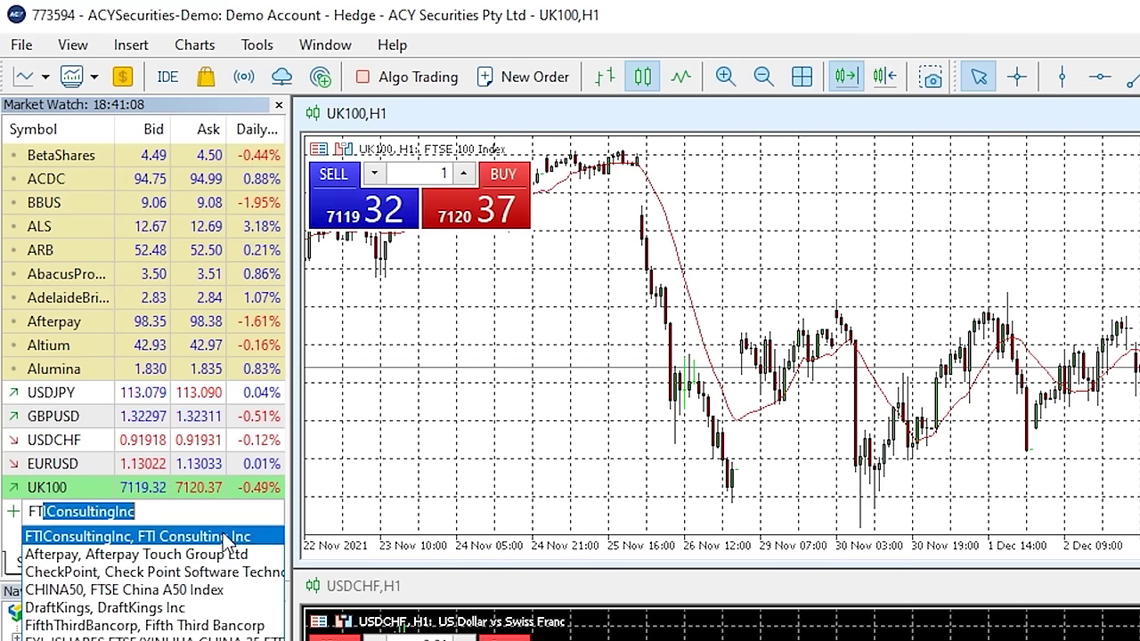
pyautogui.write('SE 1')
pyautogui.write('00')
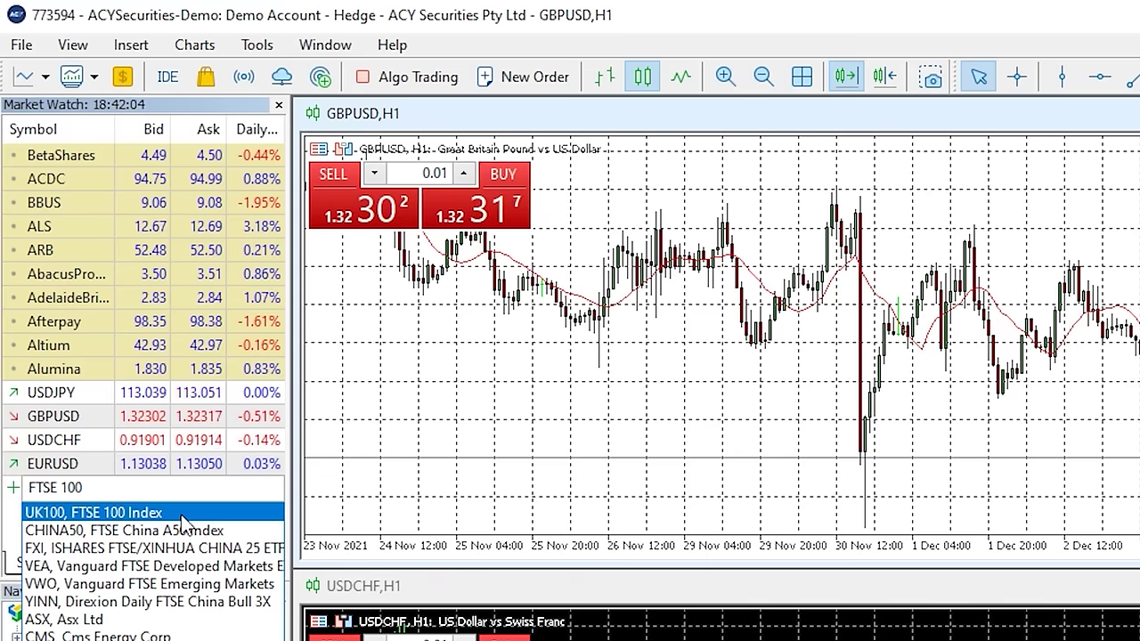
pyautogui.click(180, 514)
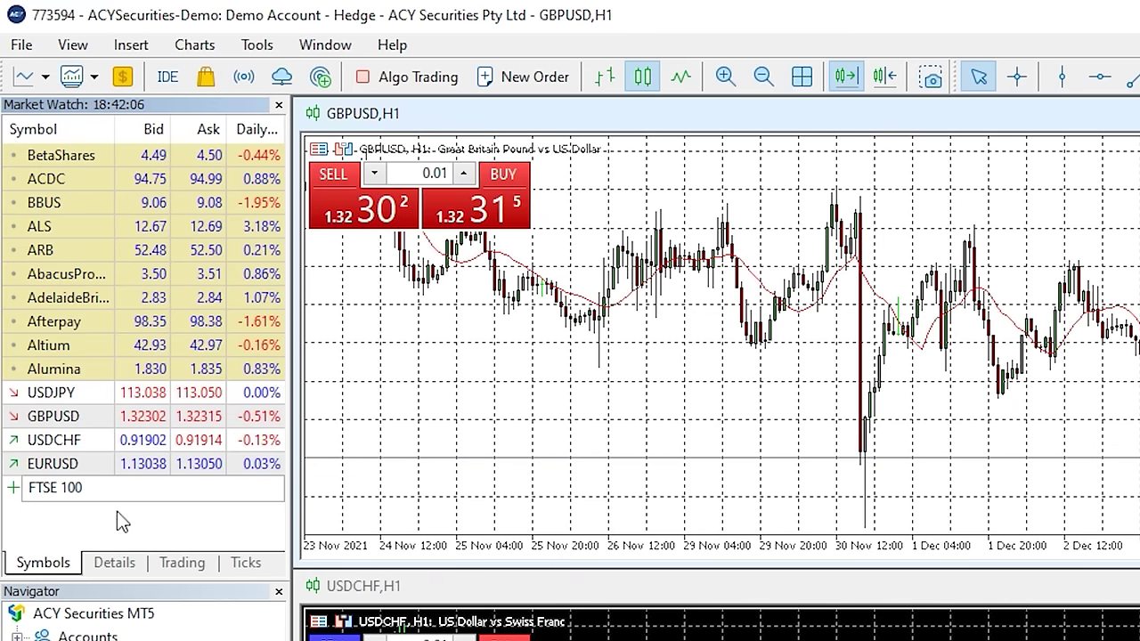
pyautogui.press('Return')
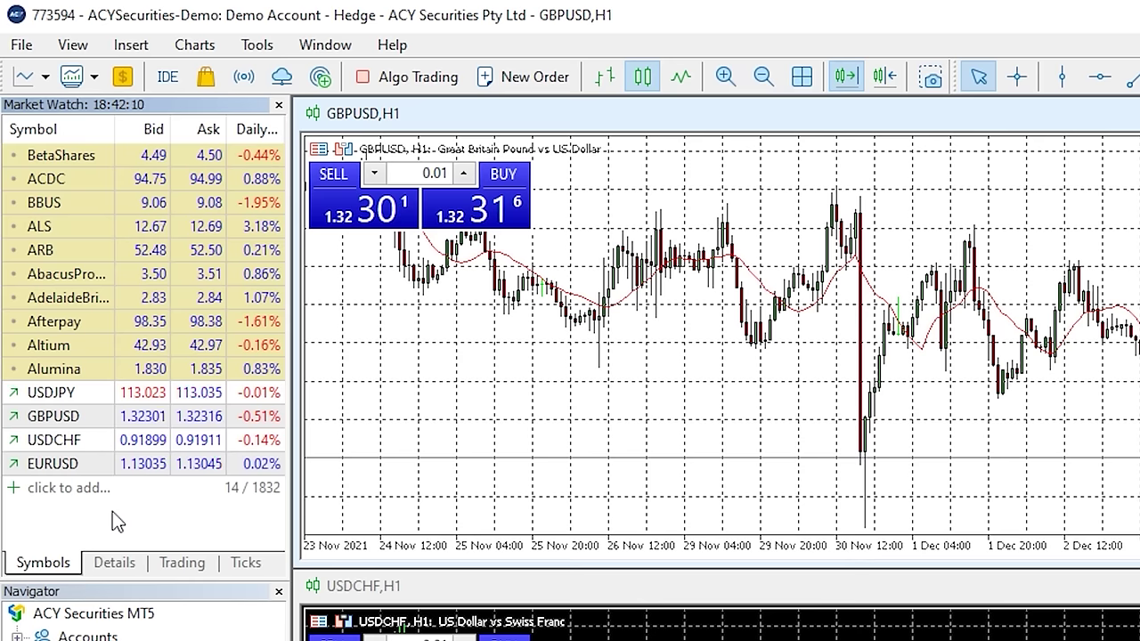
pyautogui.click(87, 490)
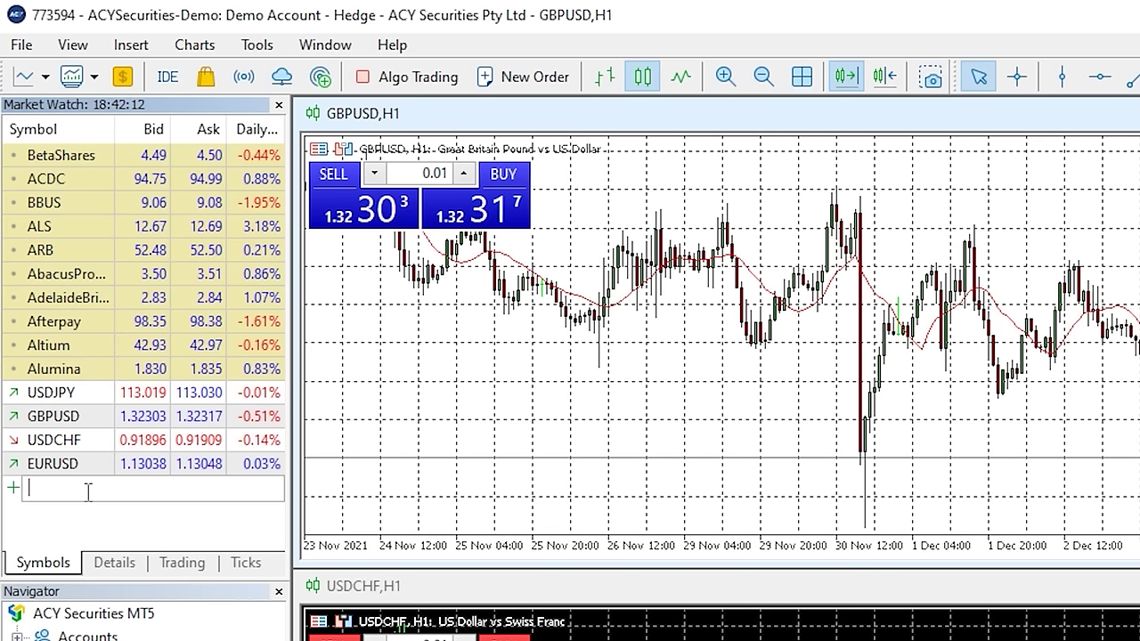
pyautogui.write('FTSE')
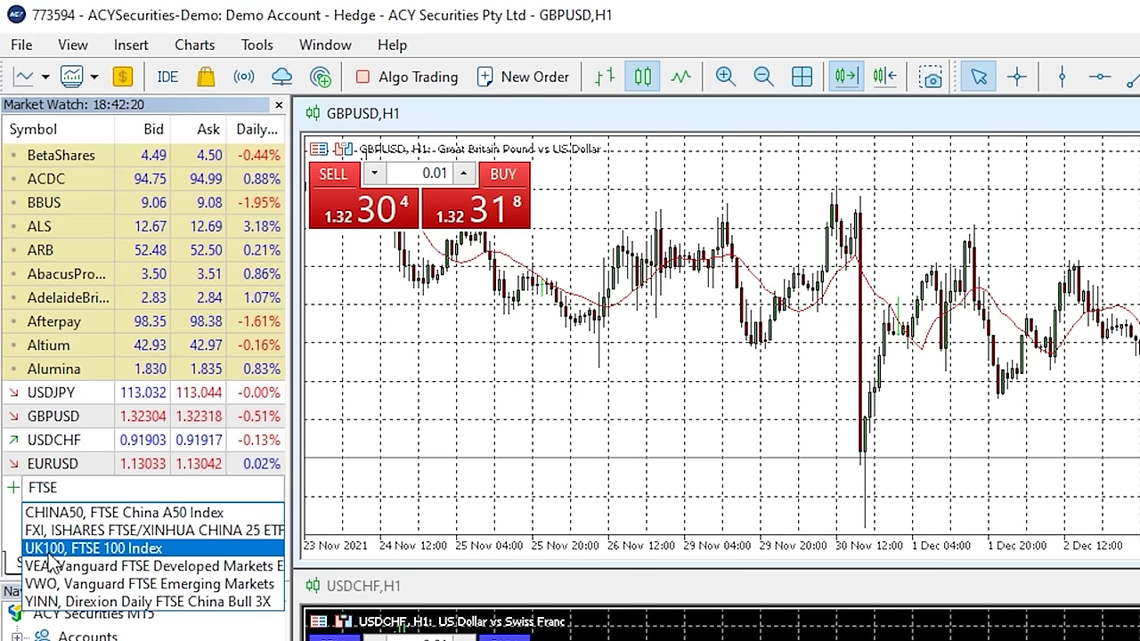
pyautogui.click(67, 492)
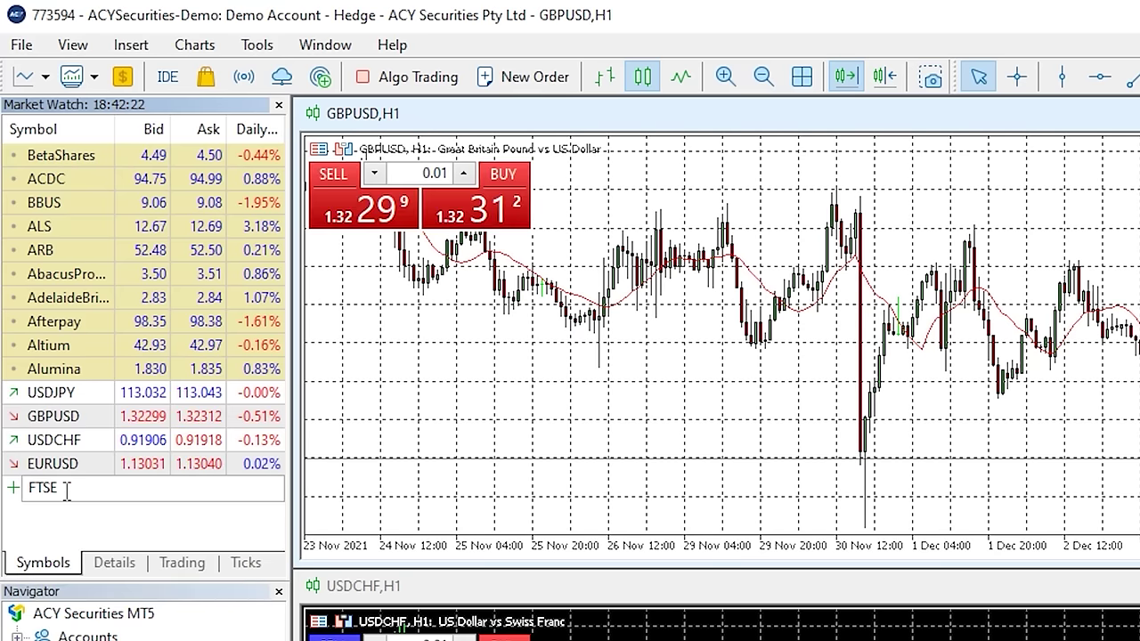
pyautogui.press('BackSpace')
pyautogui.press('BackSpace')
pyautogui.press('BackSpace')
pyautogui.press('BackSpace')
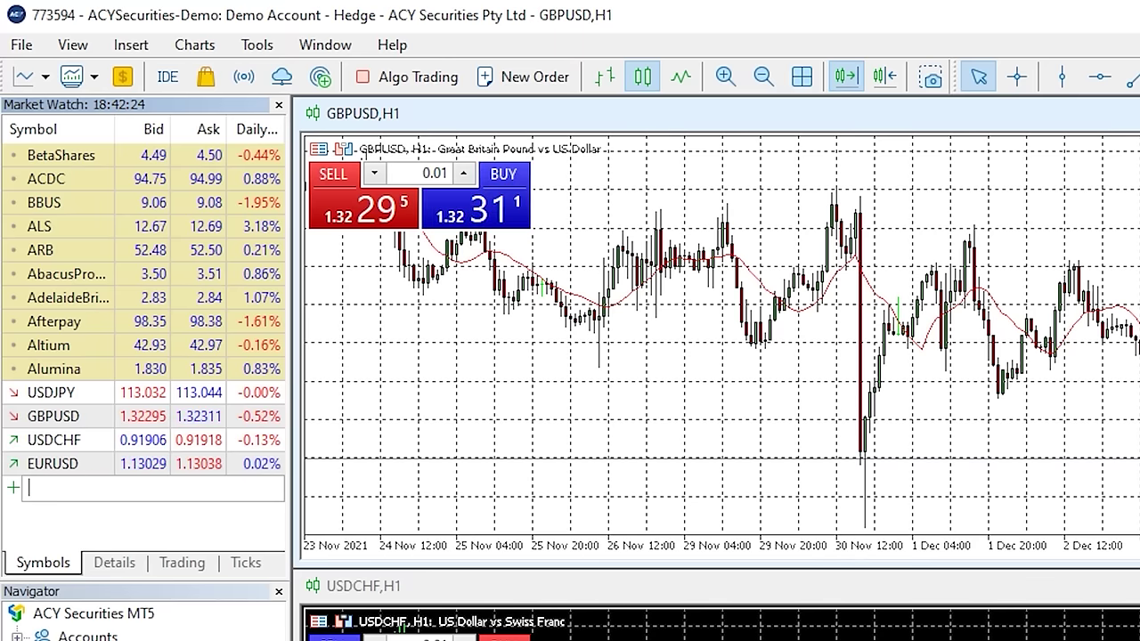
# Add the symbol UK100 to the Market Watch through its symbol entry row
pyautogui.write('UK100')
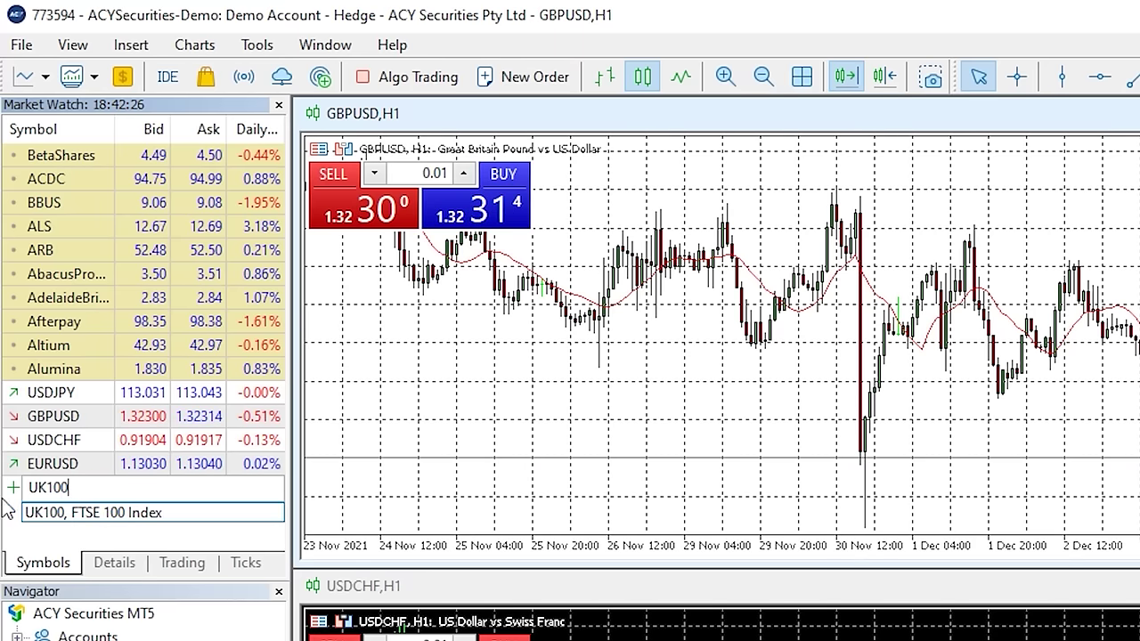
pyautogui.click(155, 487)
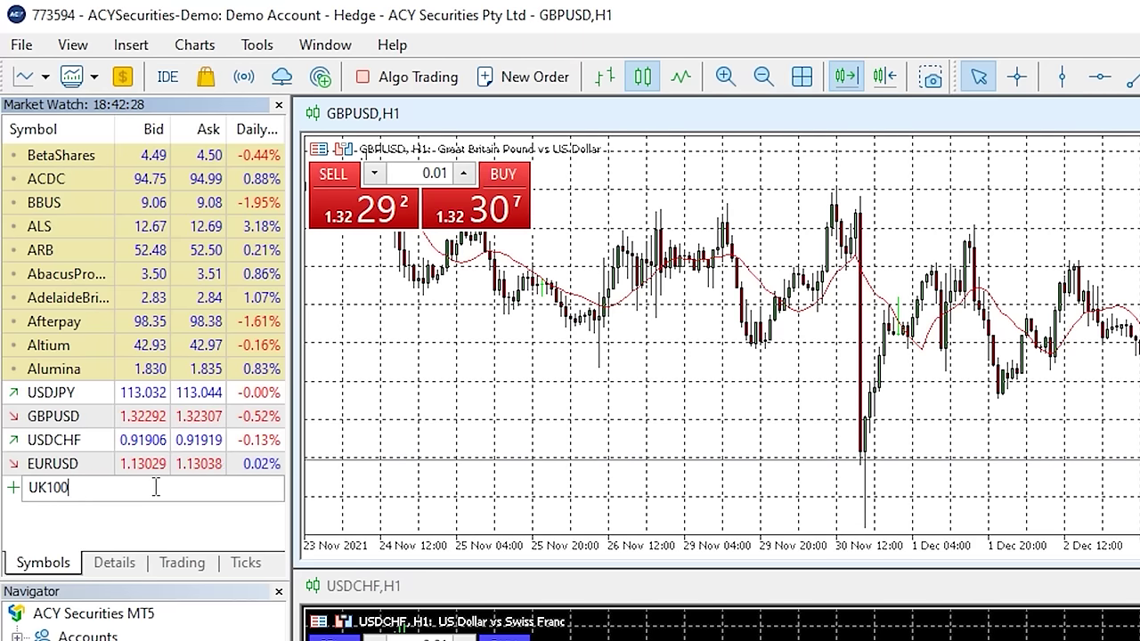
pyautogui.press('Return')
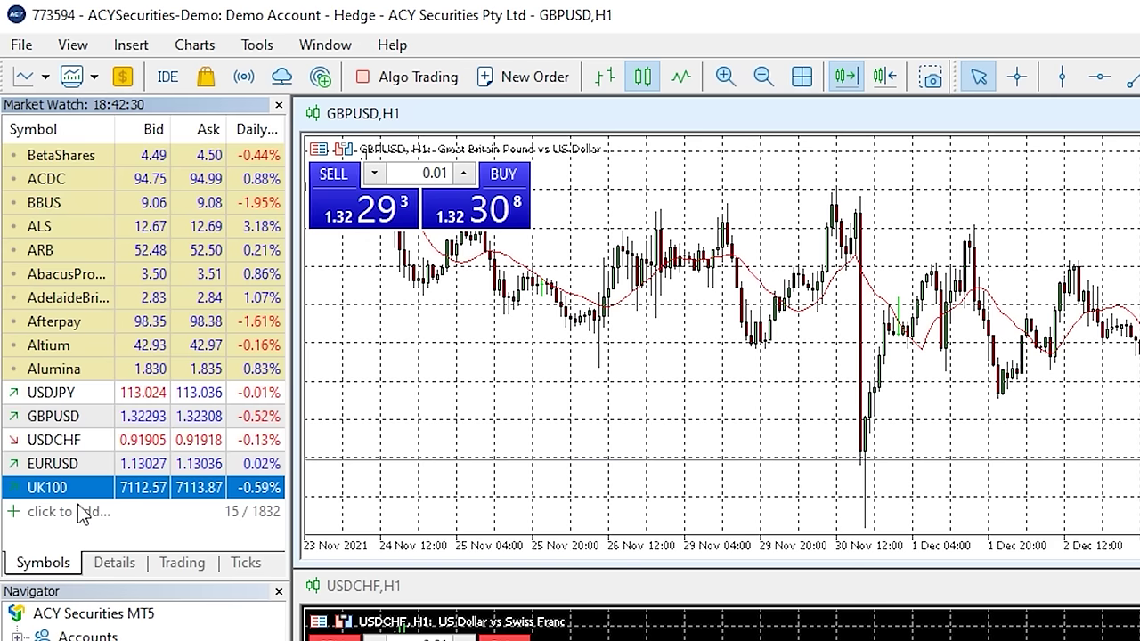
pyautogui.click(83, 515)
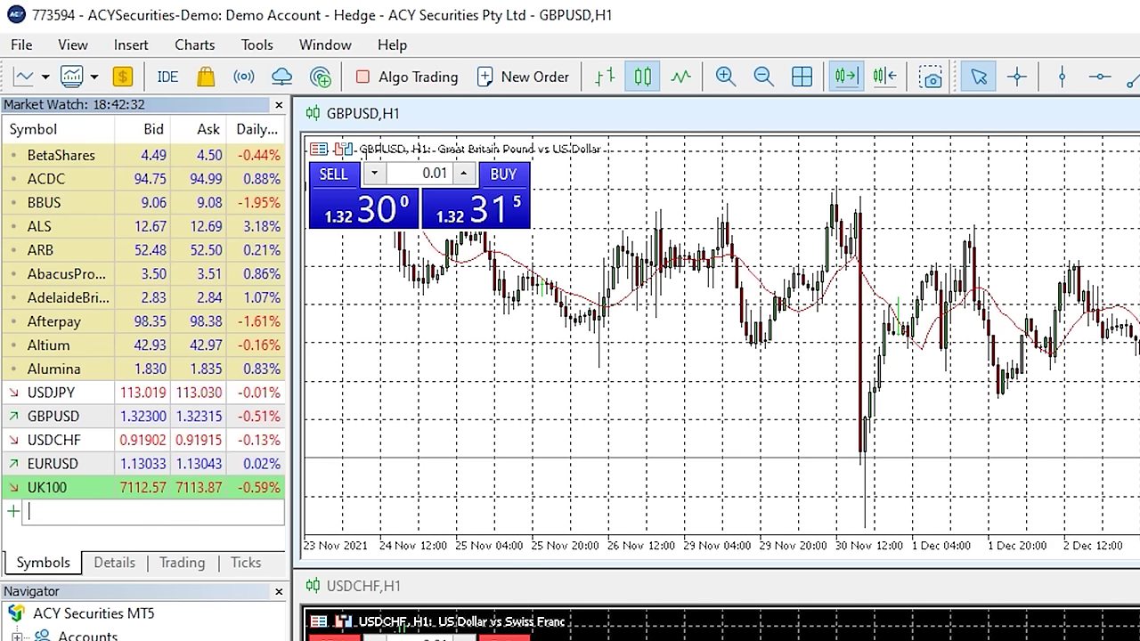
pyautogui.press('Escape')
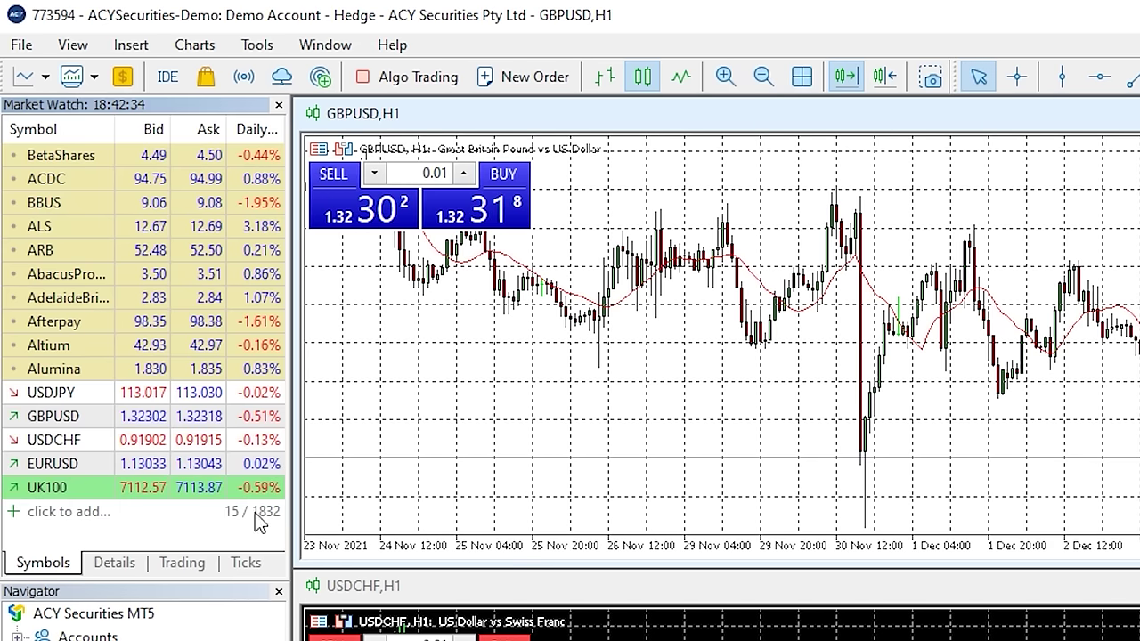
# Look through the Details, Trading and Ticks views of the Market Watch
pyautogui.click(113, 563)
pyautogui.click(181, 563)
pyautogui.click(239, 562)
pyautogui.click(41, 563)
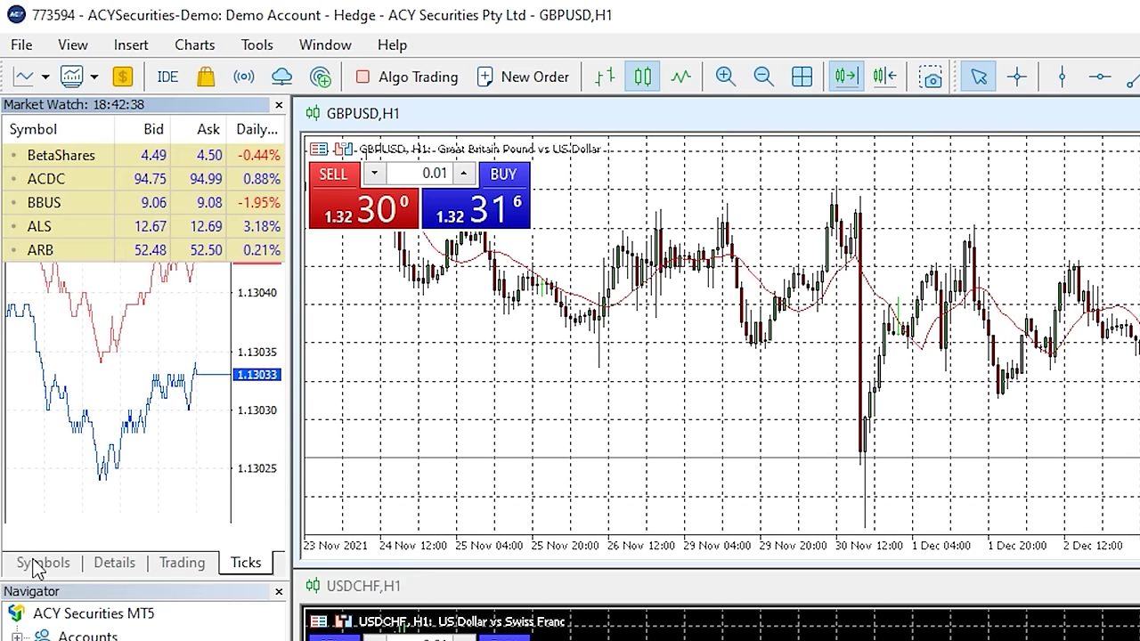
pyautogui.click(115, 563)
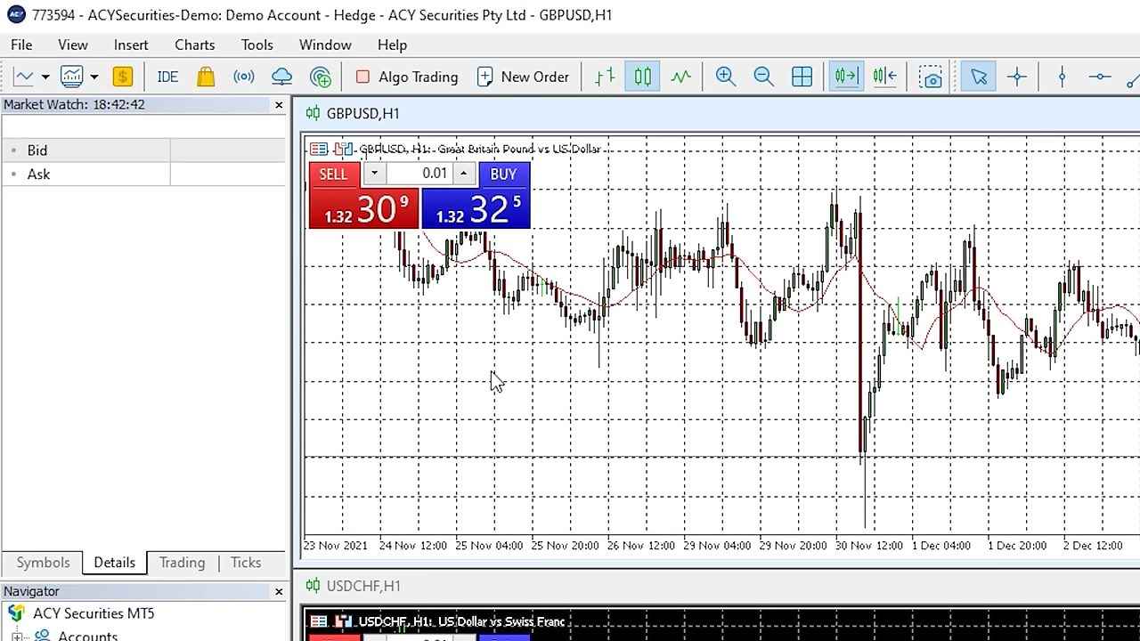
# View the price details and tick chart of USDJPY, and look through the trading panels of the listed symbols
pyautogui.click(62, 565)
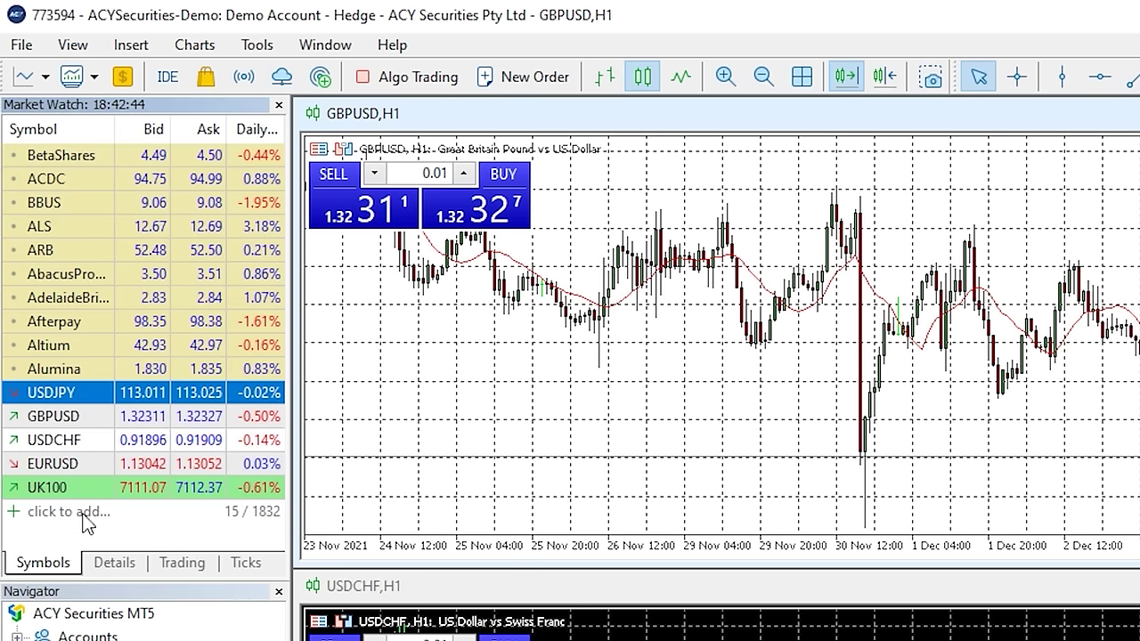
pyautogui.click(104, 564)
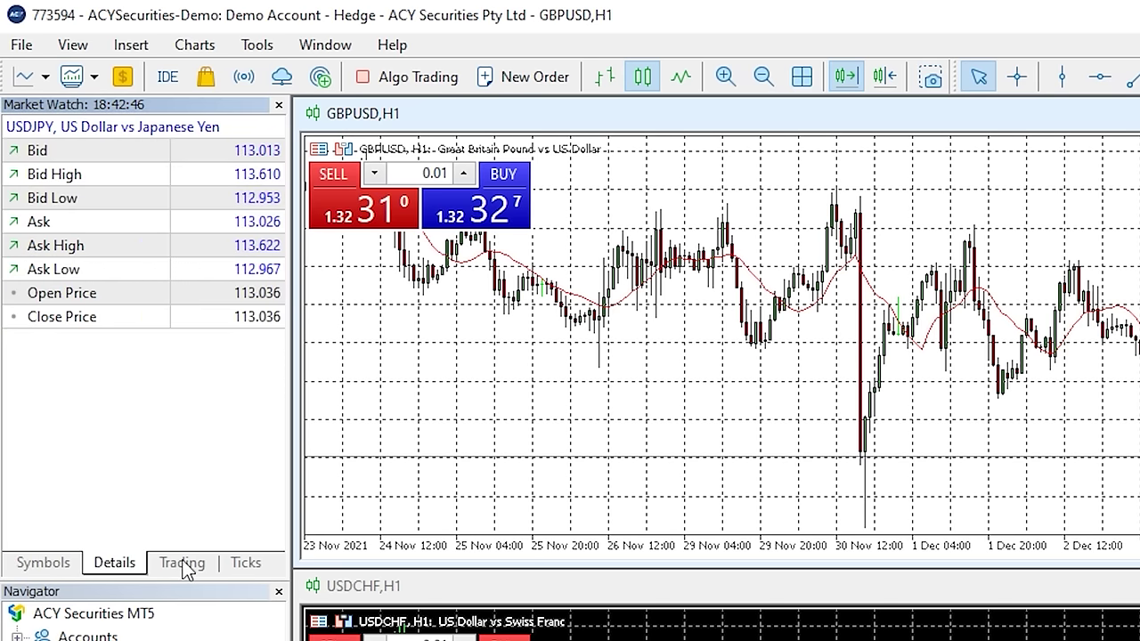
pyautogui.click(246, 564)
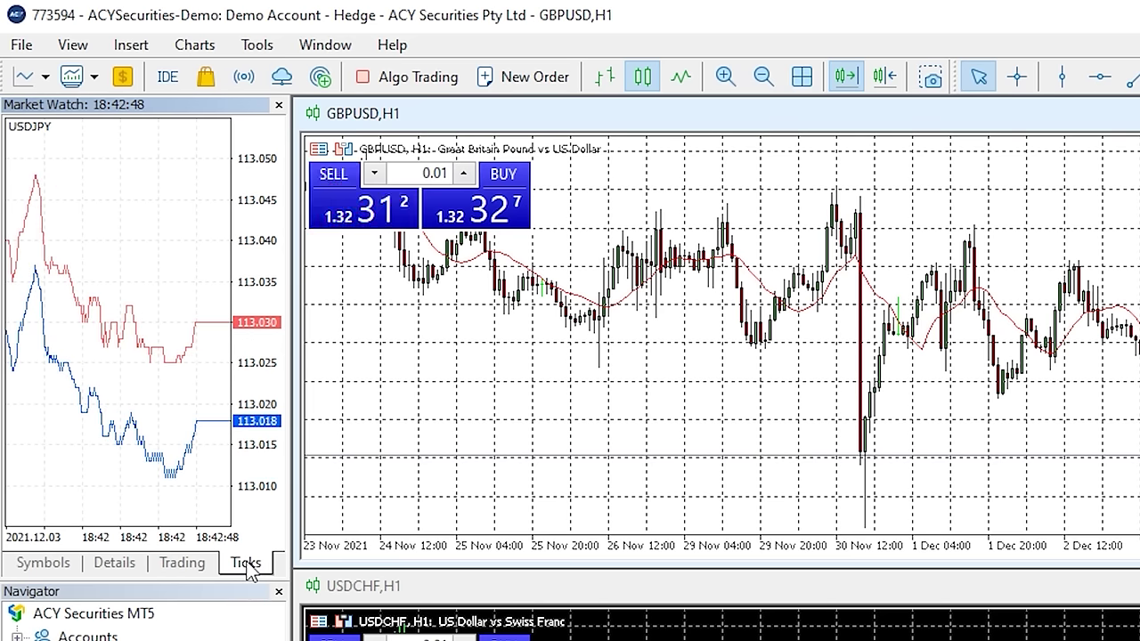
pyautogui.click(173, 563)
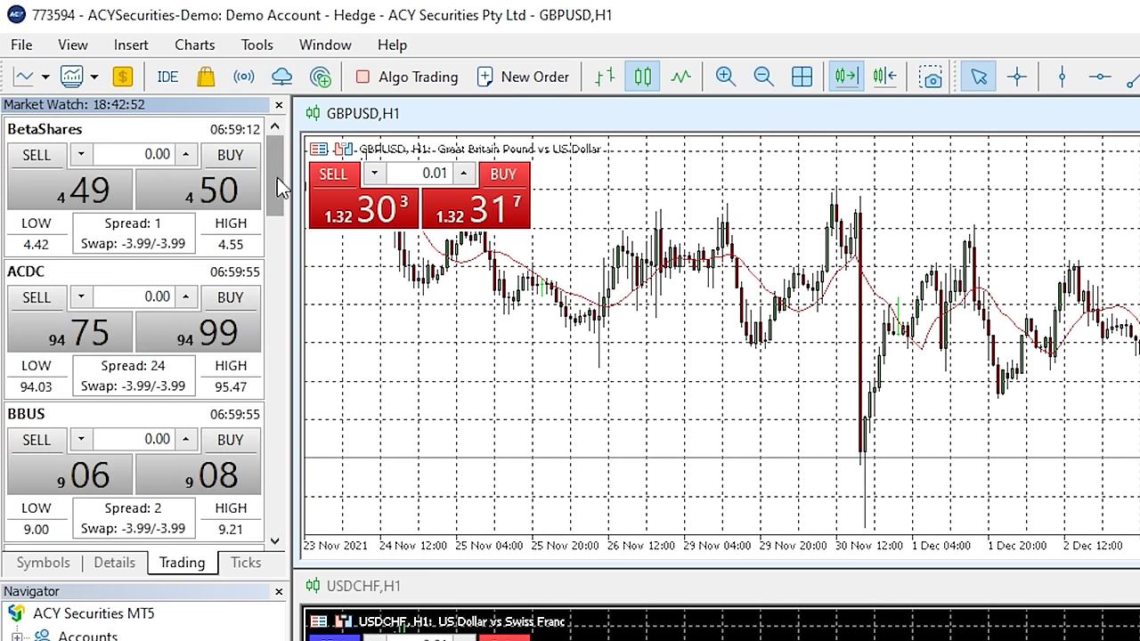
pyautogui.moveTo(277, 177); pyautogui.dragTo(271, 517)
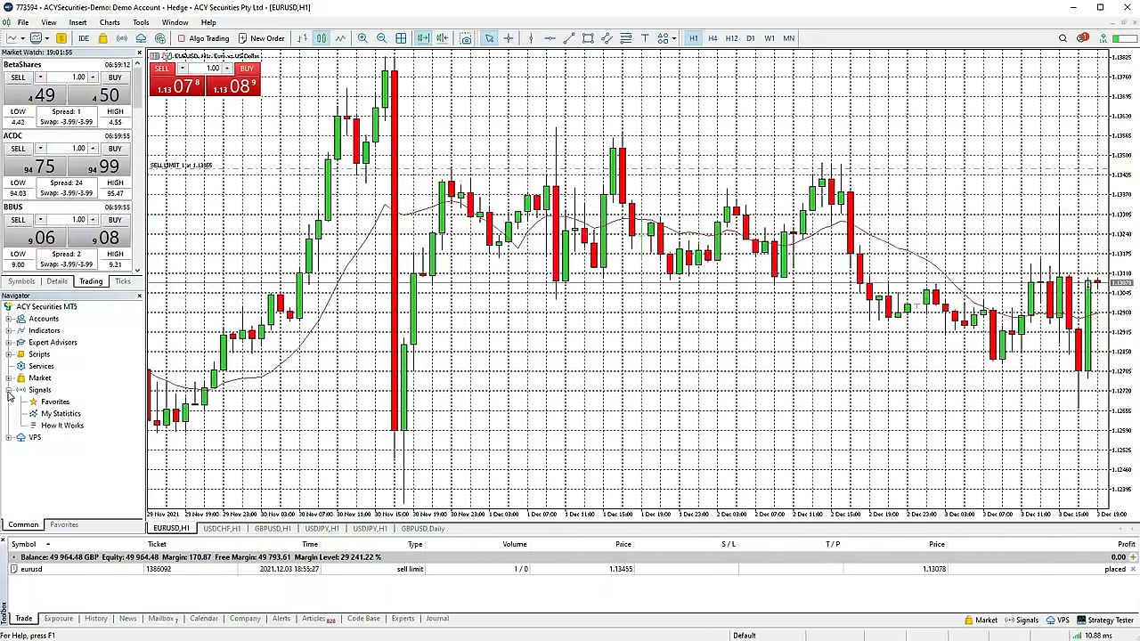
# View the list of trading signals offered for copying, and close it
pyautogui.doubleClick(40, 390)
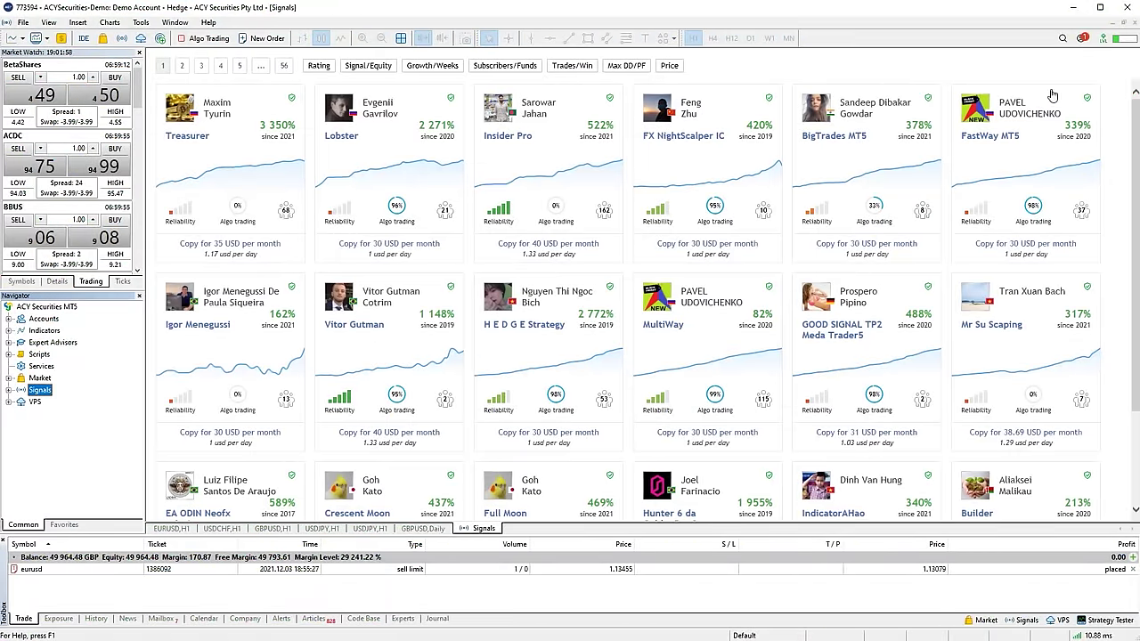
pyautogui.click(1129, 22)
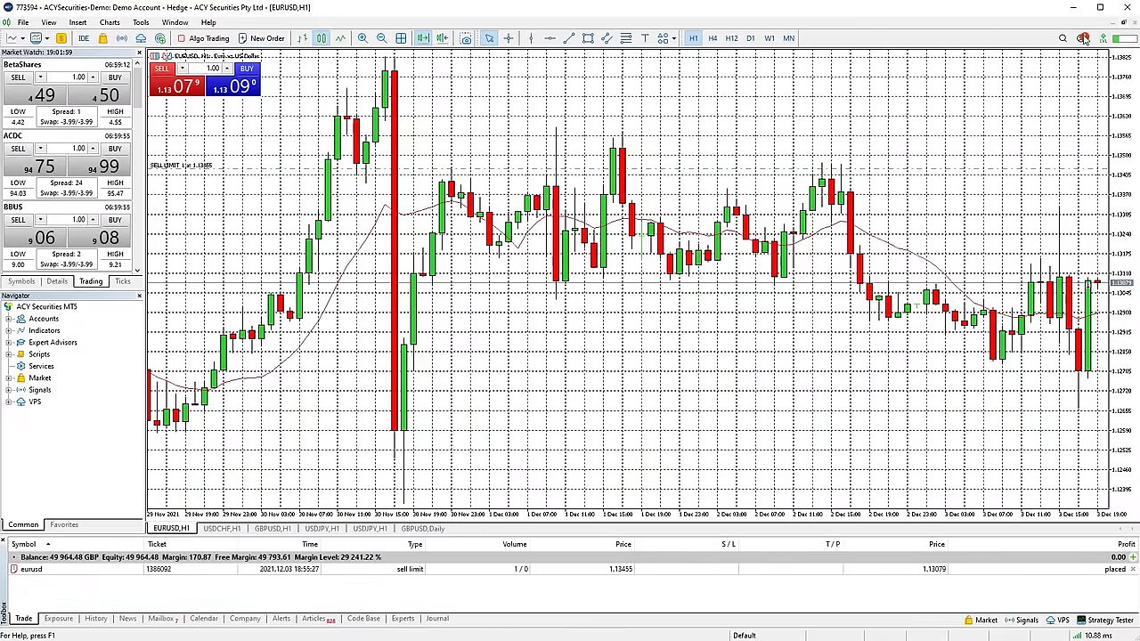
pyautogui.rightClick(614, 331)
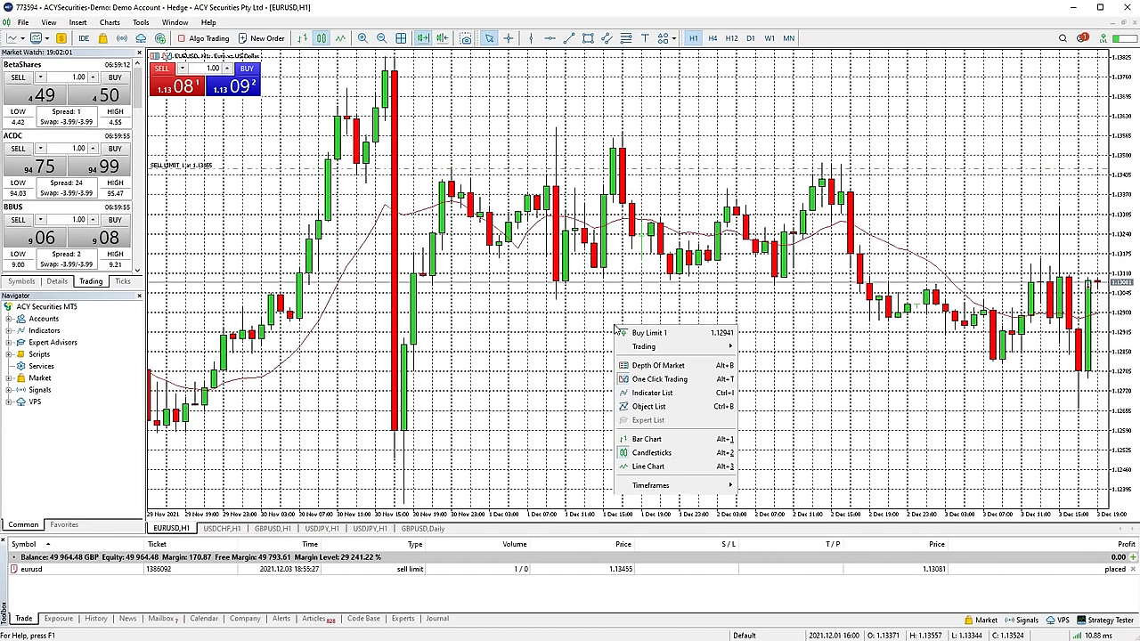
pyautogui.rightClick(645, 95)
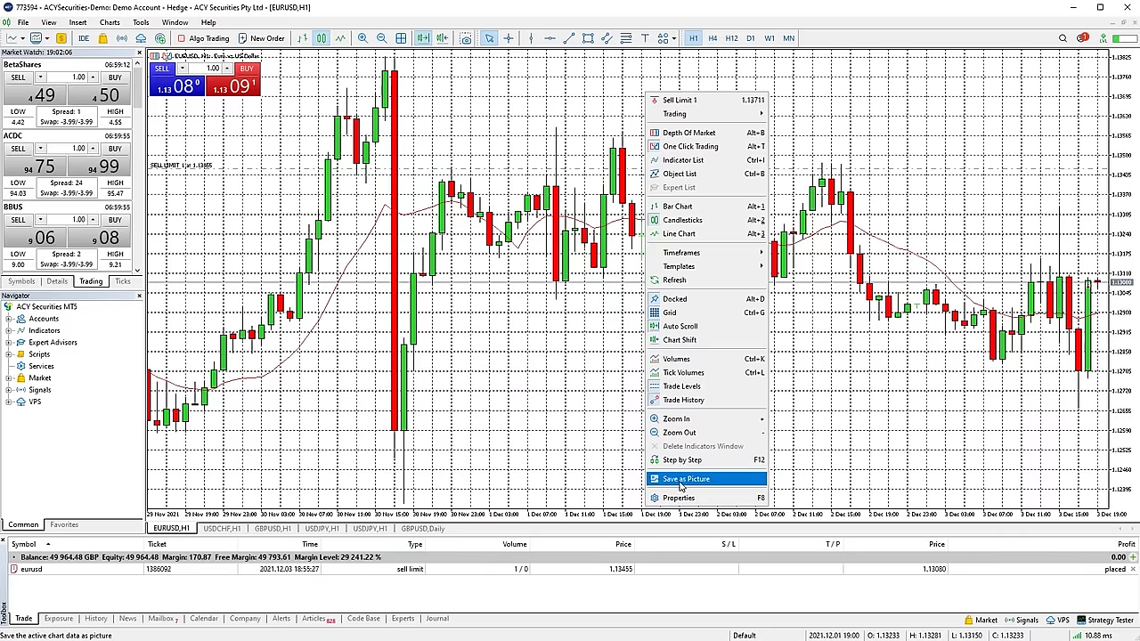
pyautogui.click(842, 454)
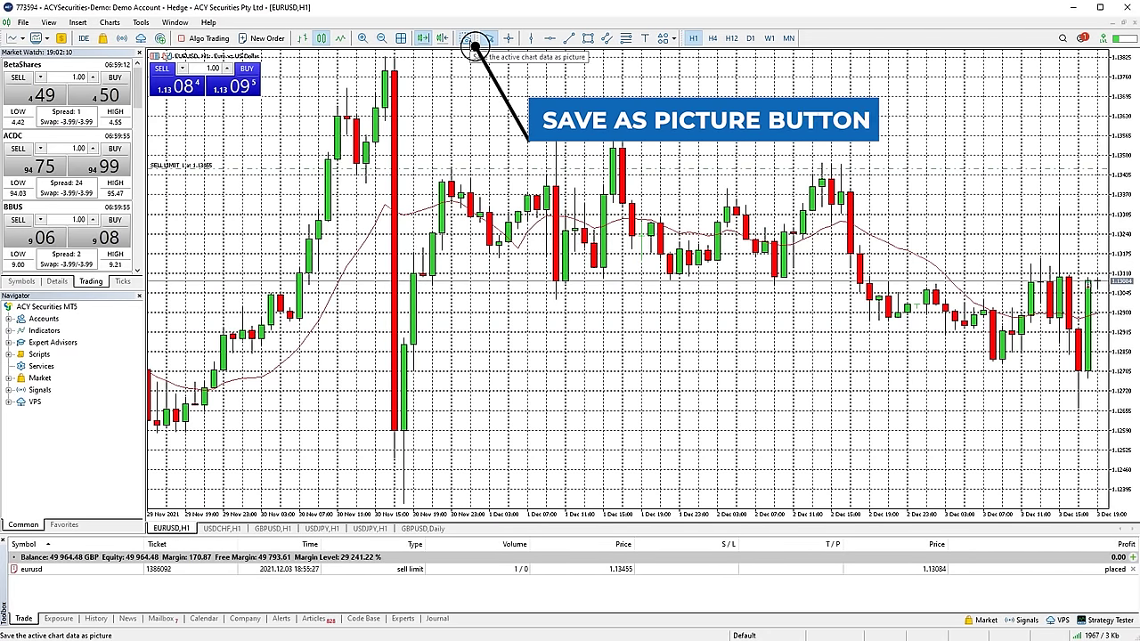
# Save the active workspace as a picture, post it online in the MQL5 Charts service, and select its web link for copying
pyautogui.click(471, 38)
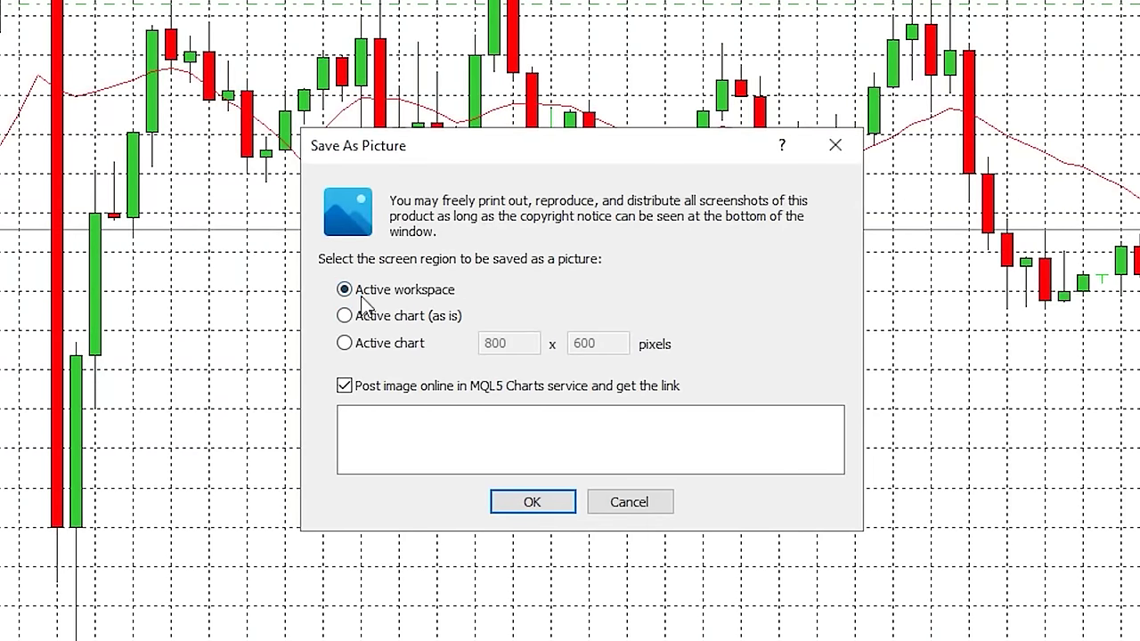
pyautogui.click(401, 320)
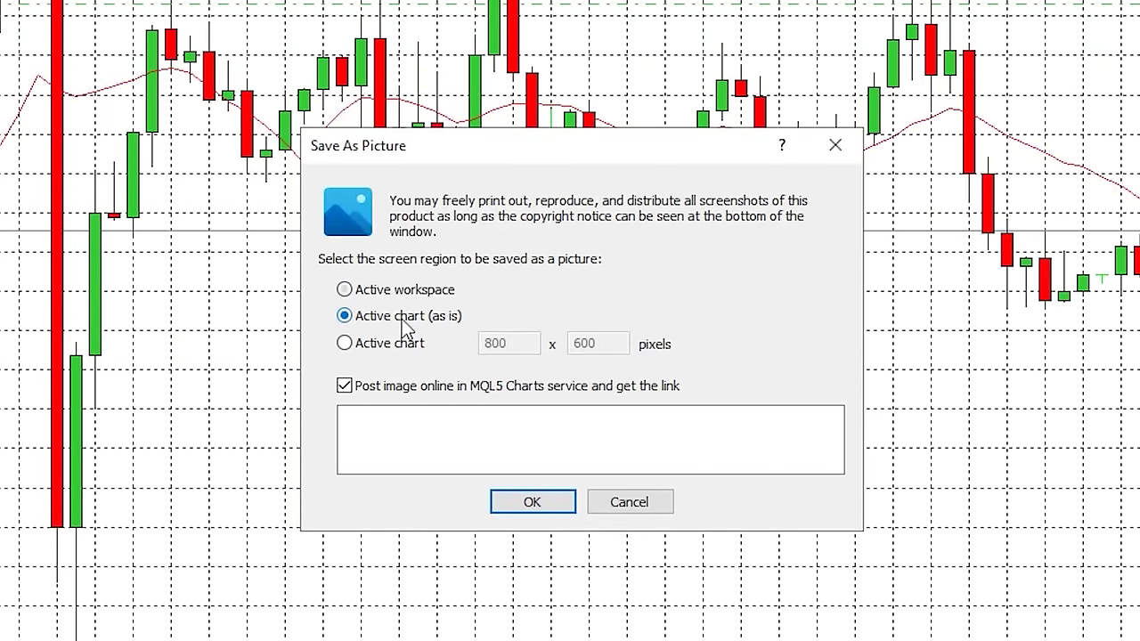
pyautogui.click(344, 346)
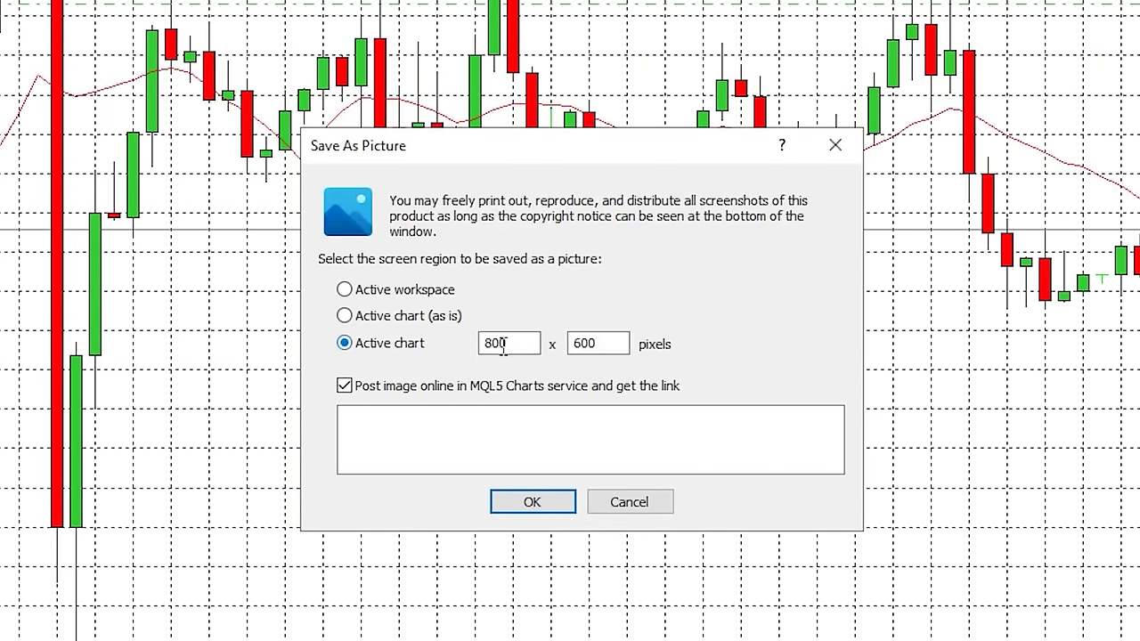
pyautogui.click(604, 347)
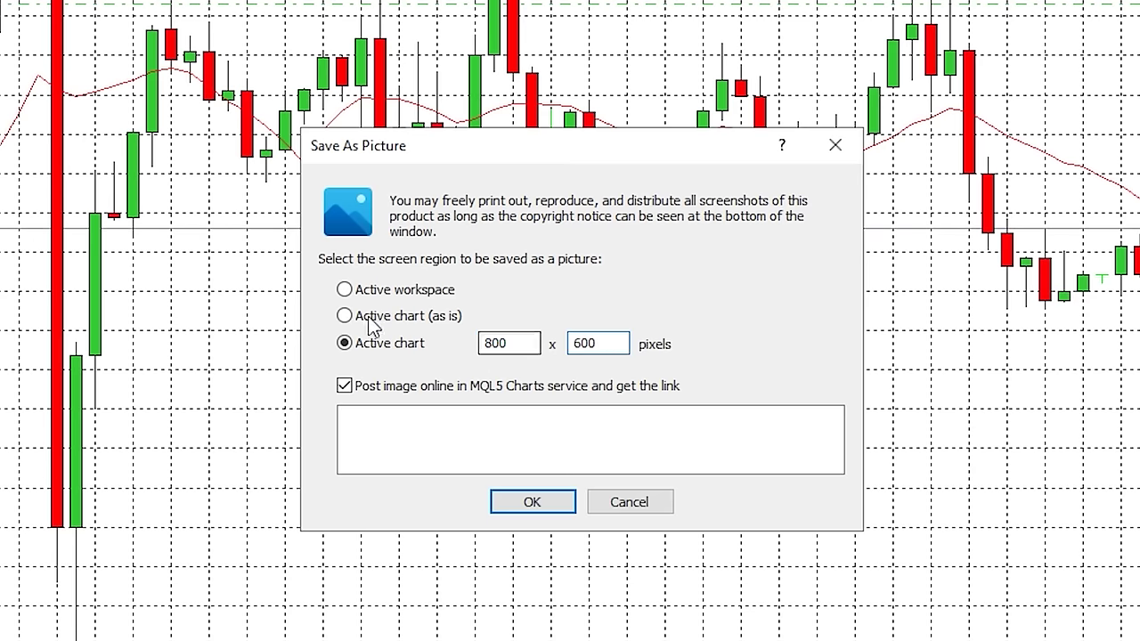
pyautogui.click(345, 289)
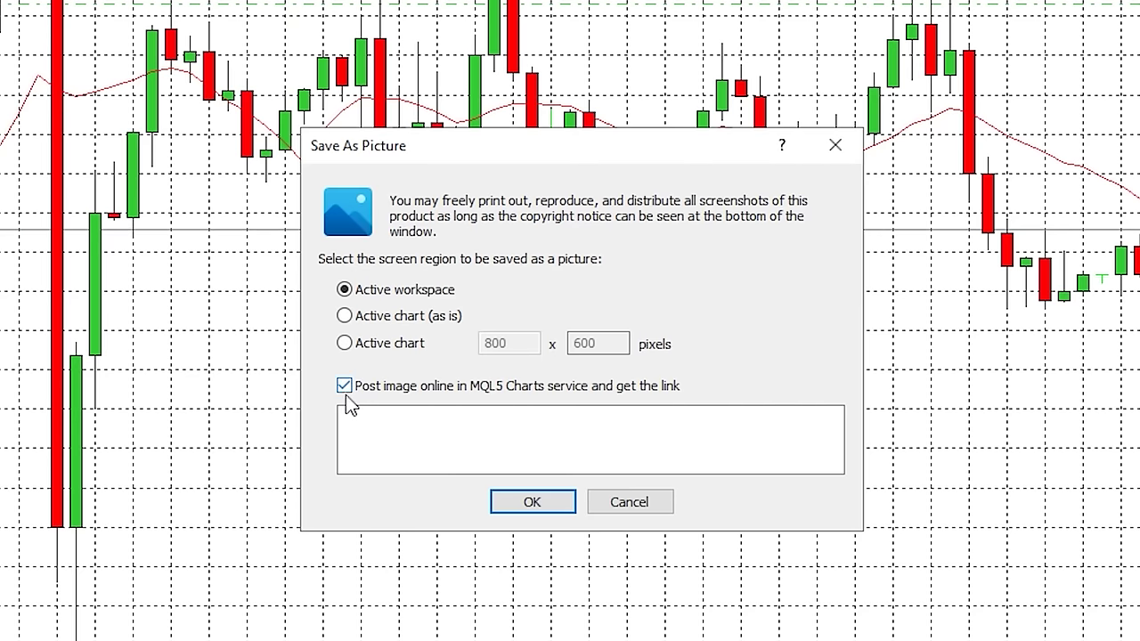
pyautogui.click(527, 504)
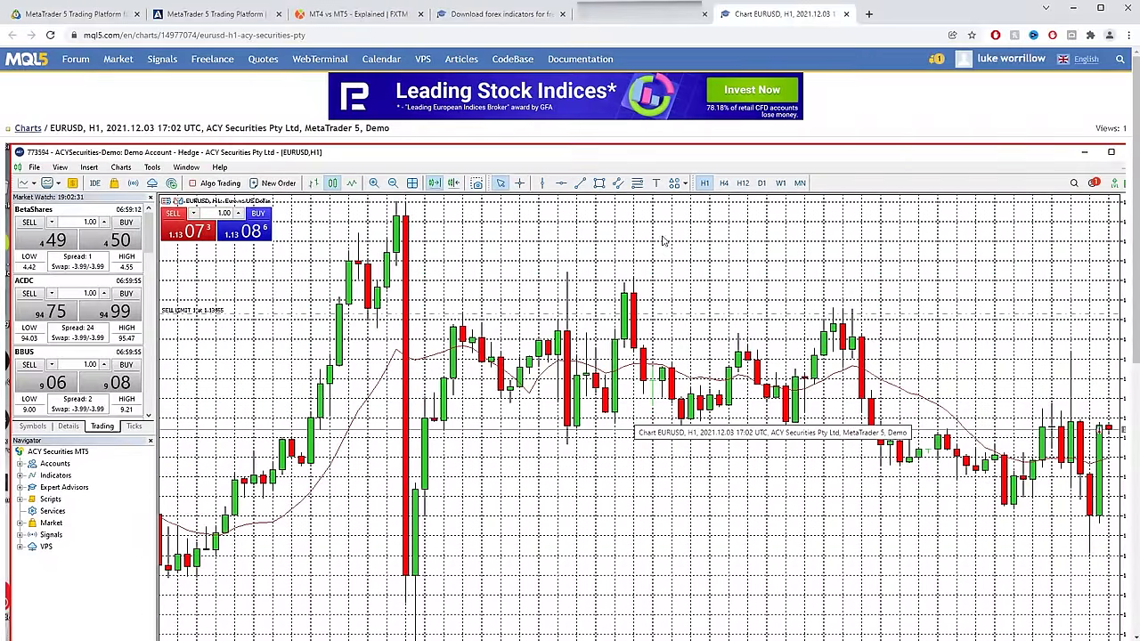
pyautogui.click(315, 34)
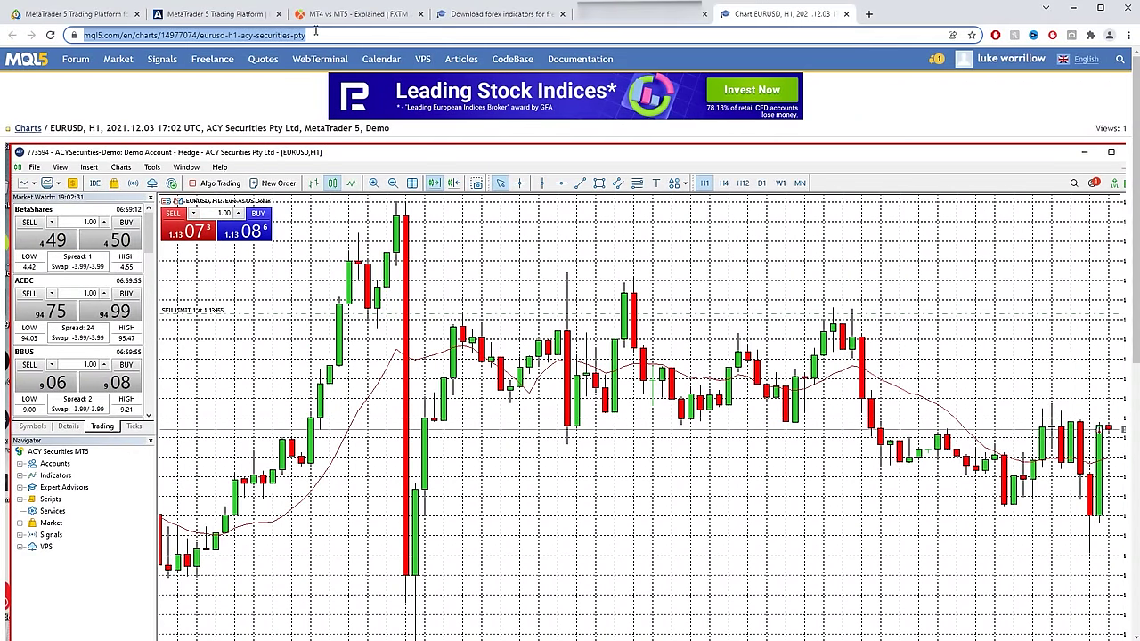
# Return to MetaTrader 5, start saving the active workspace as a local PNG file without posting it online, and cancel
pyautogui.hotkey('alt', 'Tab')
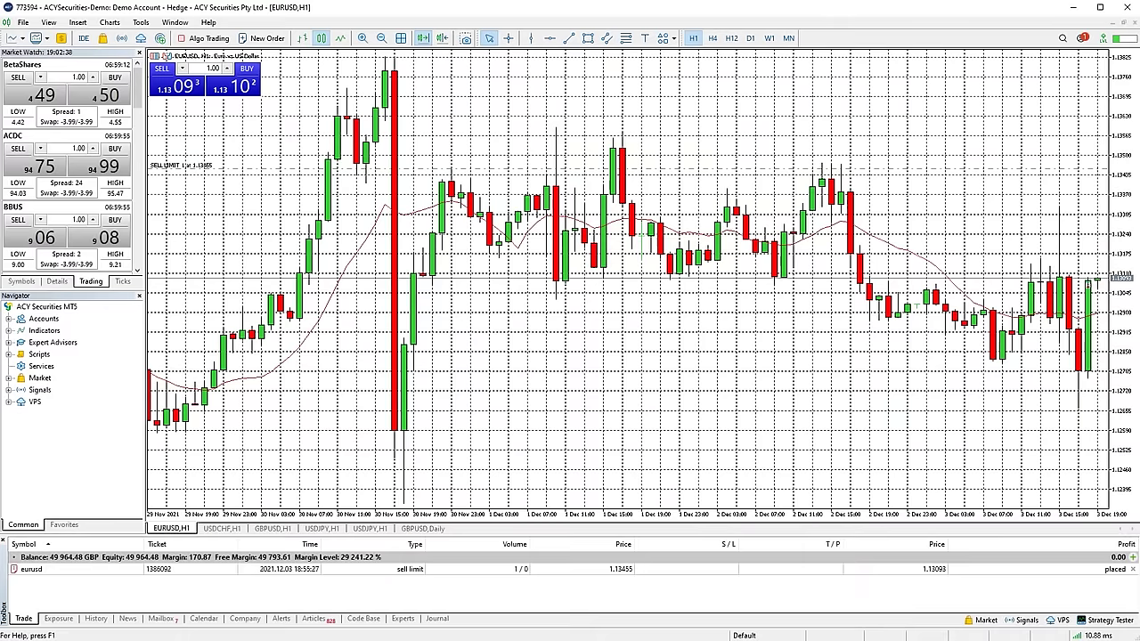
pyautogui.click(465, 38)
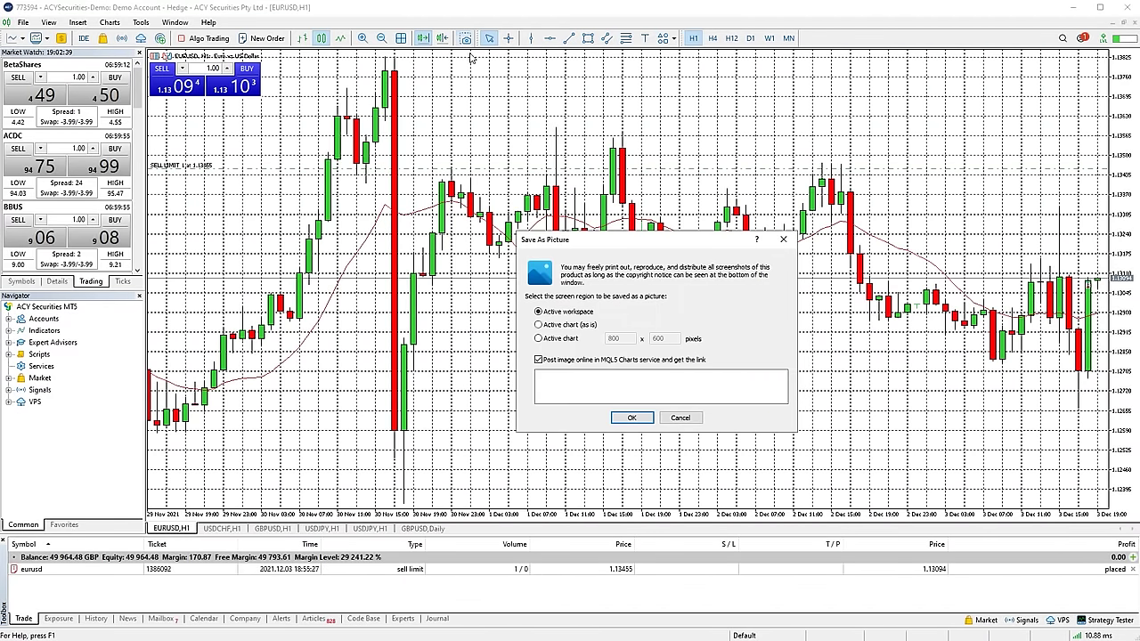
pyautogui.click(561, 361)
pyautogui.click(630, 418)
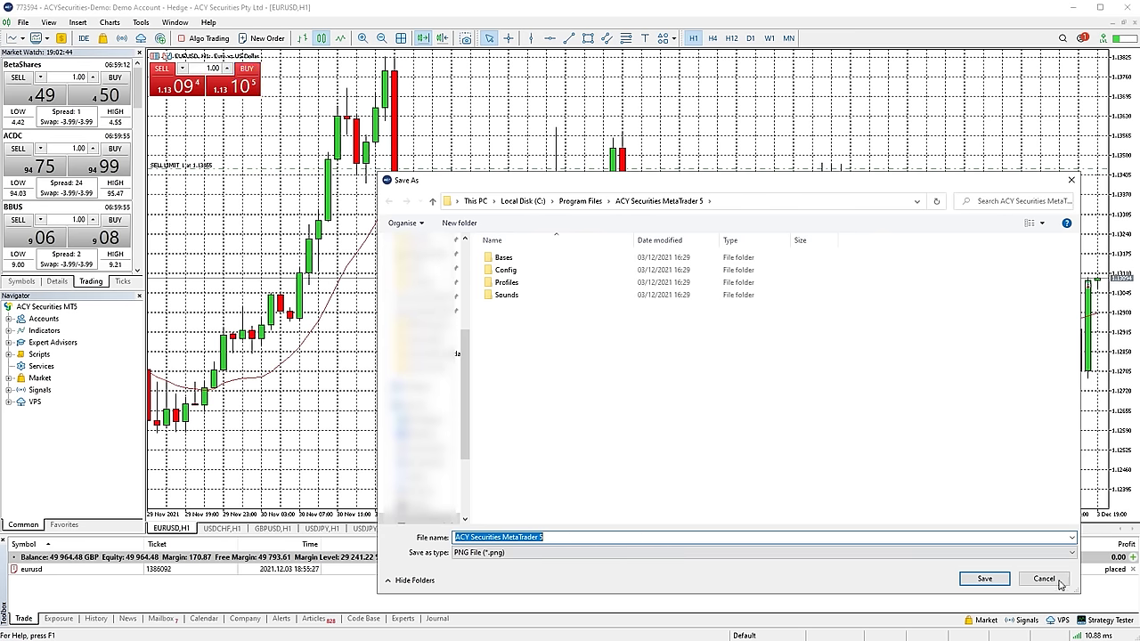
pyautogui.click(1044, 578)
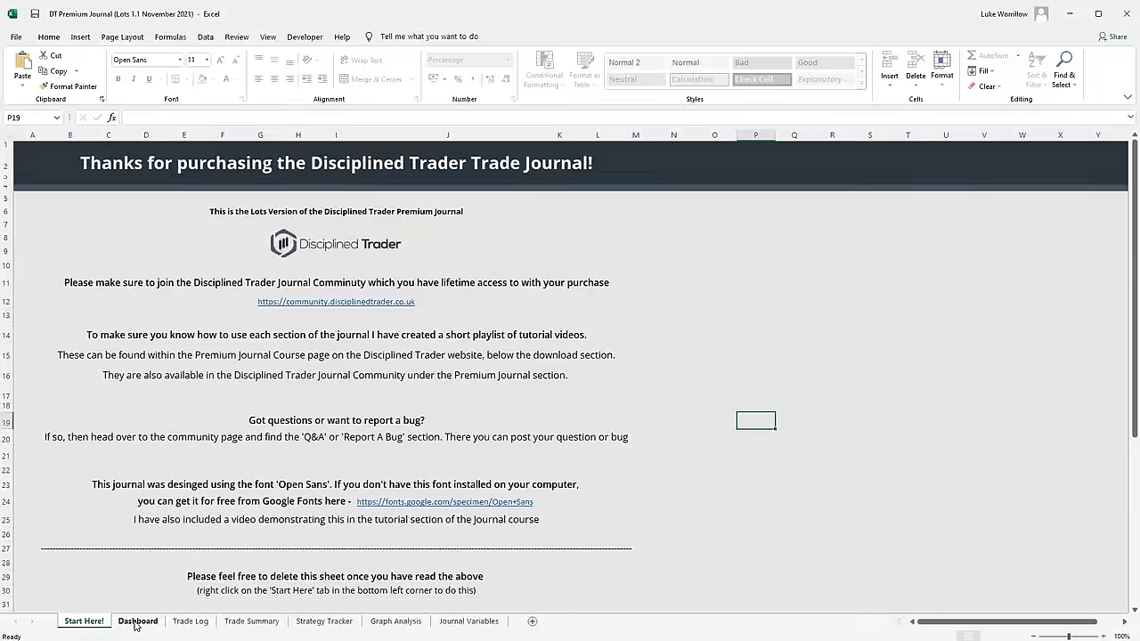
# In the trade journal's Trade Log, hyperlink Before Screenshot cell U16 to the copied chart address and open the link
pyautogui.click(137, 622)
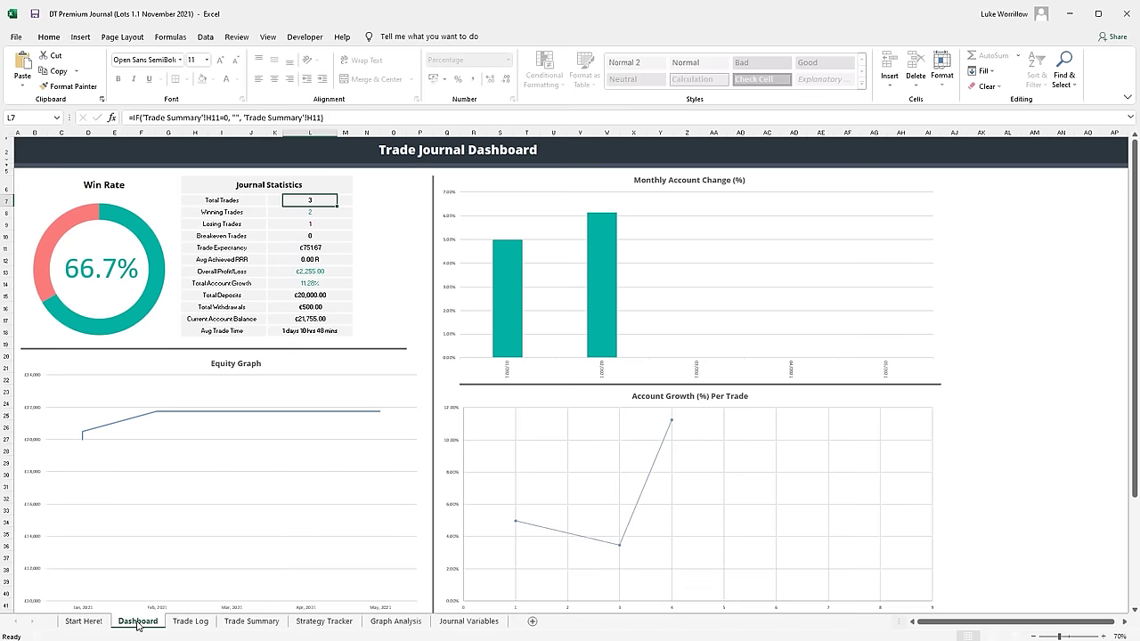
pyautogui.click(191, 621)
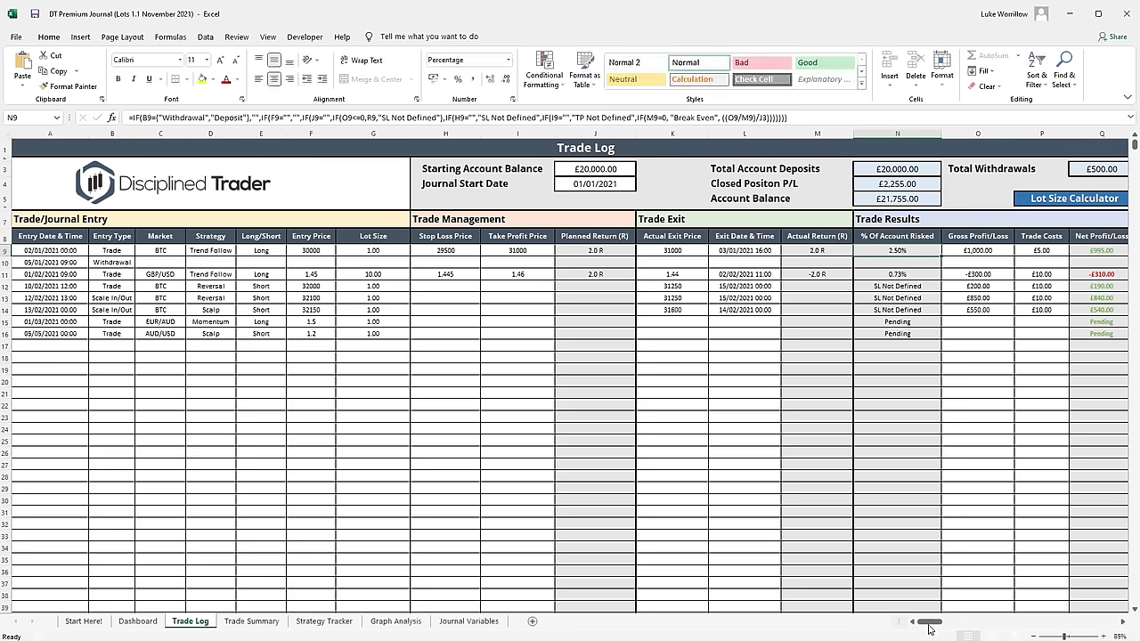
pyautogui.moveTo(929, 623); pyautogui.dragTo(944, 623)
pyautogui.click(820, 334)
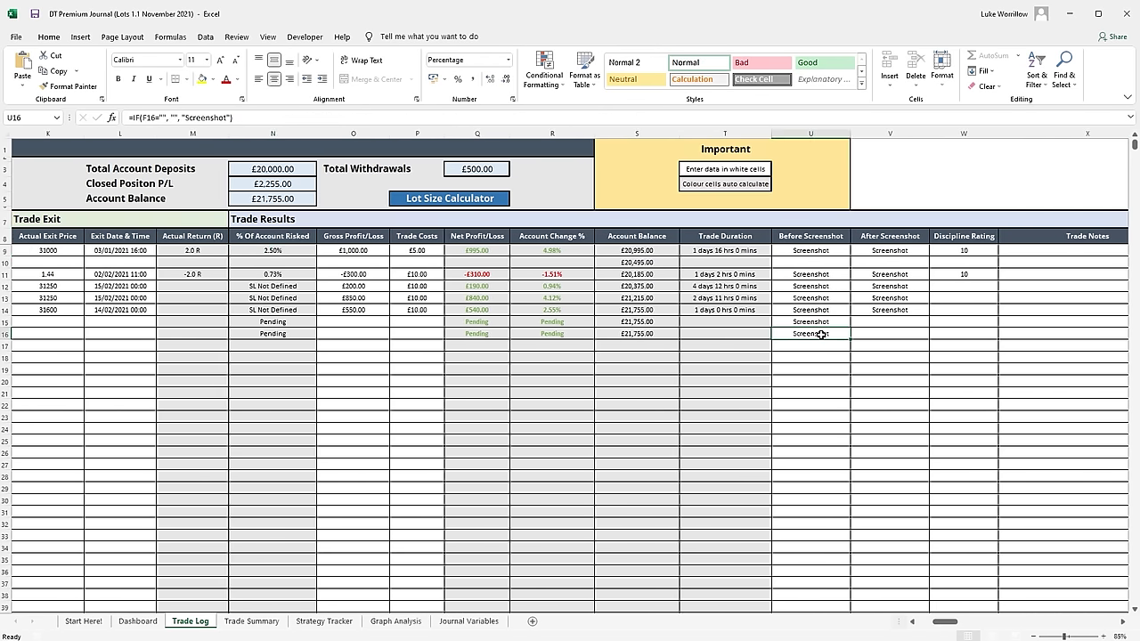
pyautogui.click(80, 36)
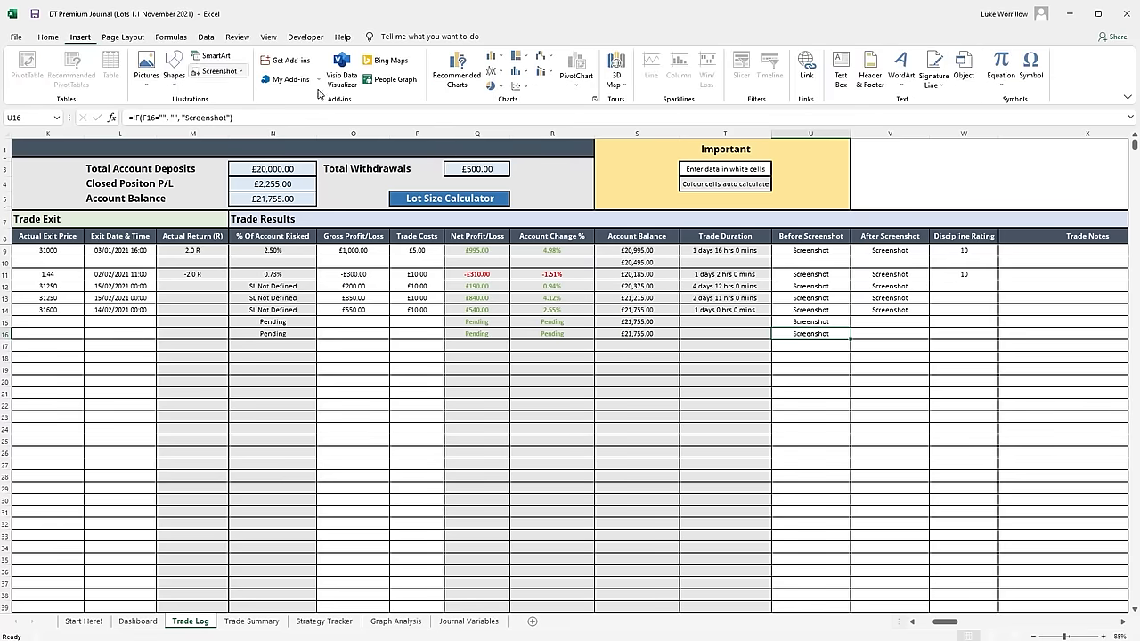
pyautogui.click(805, 67)
pyautogui.hotkey('ctrl', 'v')
pyautogui.click(705, 427)
pyautogui.click(821, 393)
pyautogui.click(811, 335)
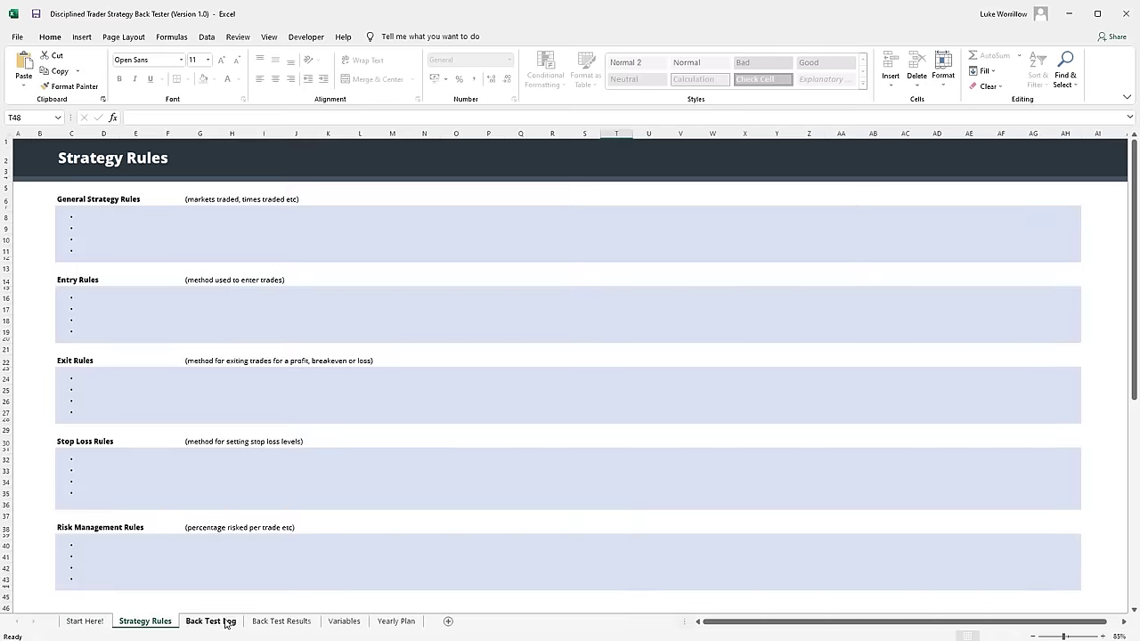
# In the strategy back tester's Back Test Log, hyperlink Screenshot cell X14 to the copied chart address and open the link
pyautogui.click(227, 621)
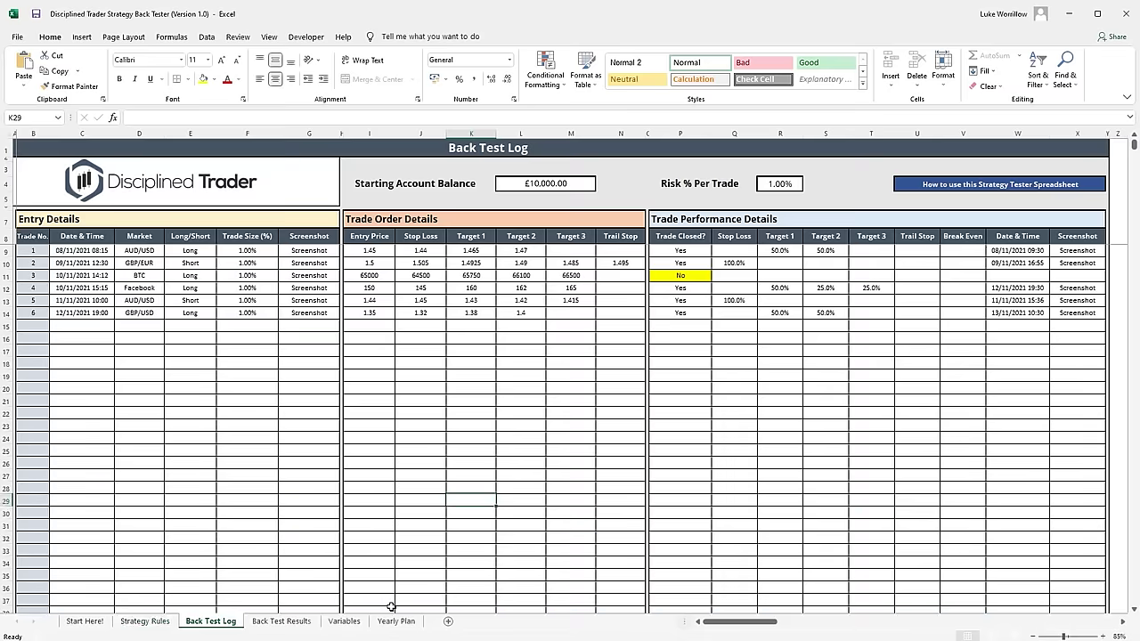
pyautogui.click(282, 622)
pyautogui.click(208, 622)
pyautogui.click(1079, 313)
pyautogui.click(81, 37)
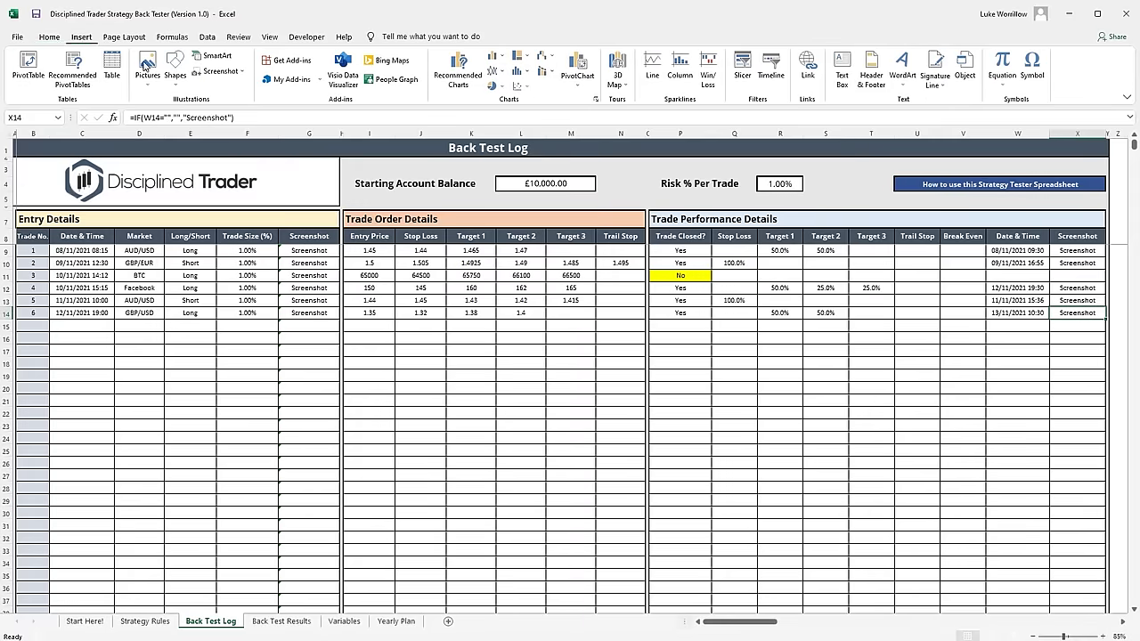
pyautogui.click(807, 68)
pyautogui.hotkey('ctrl', 'v')
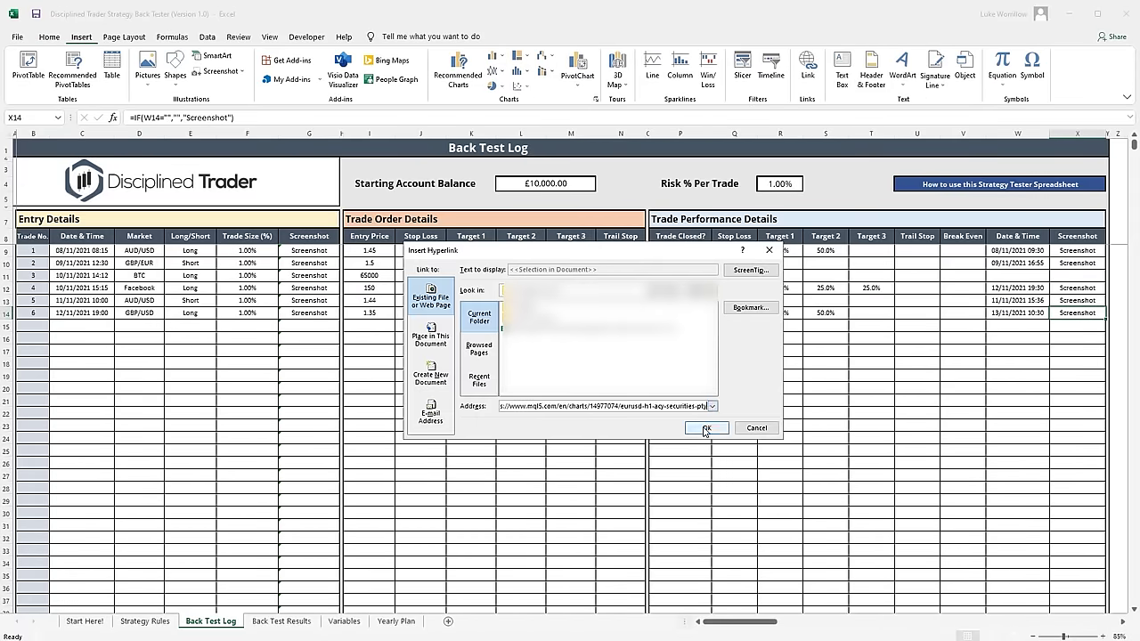
pyautogui.click(706, 428)
pyautogui.click(980, 386)
pyautogui.click(1076, 316)
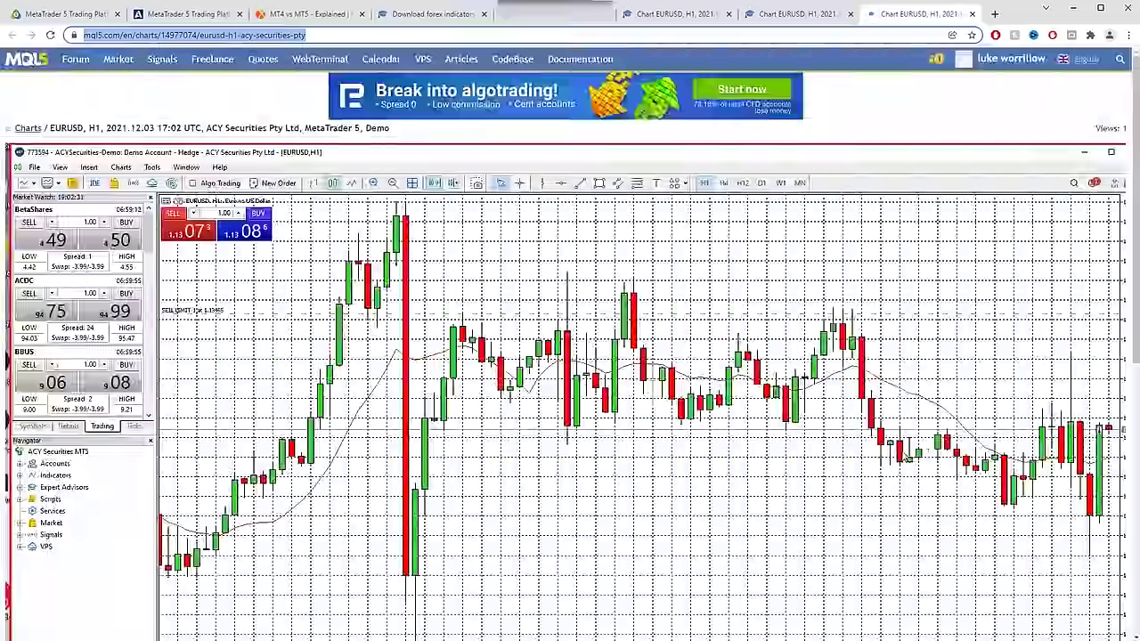
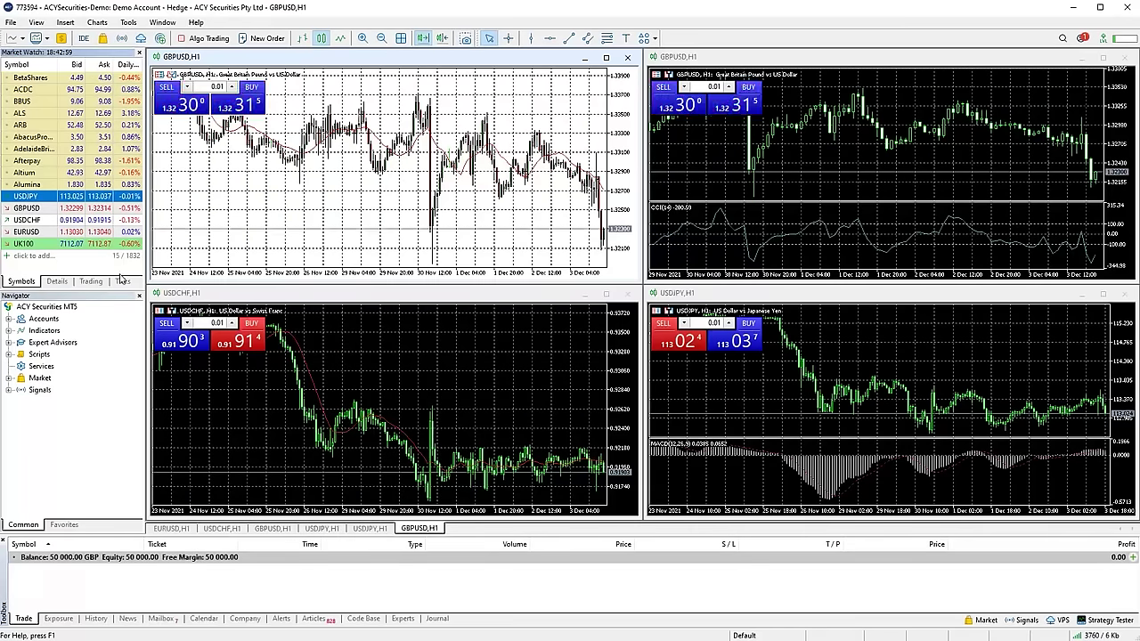
# Change the timeframe of the white GBPUSD chart to 5 Minutes
pyautogui.click(355, 203)
pyautogui.rightClick(354, 203)
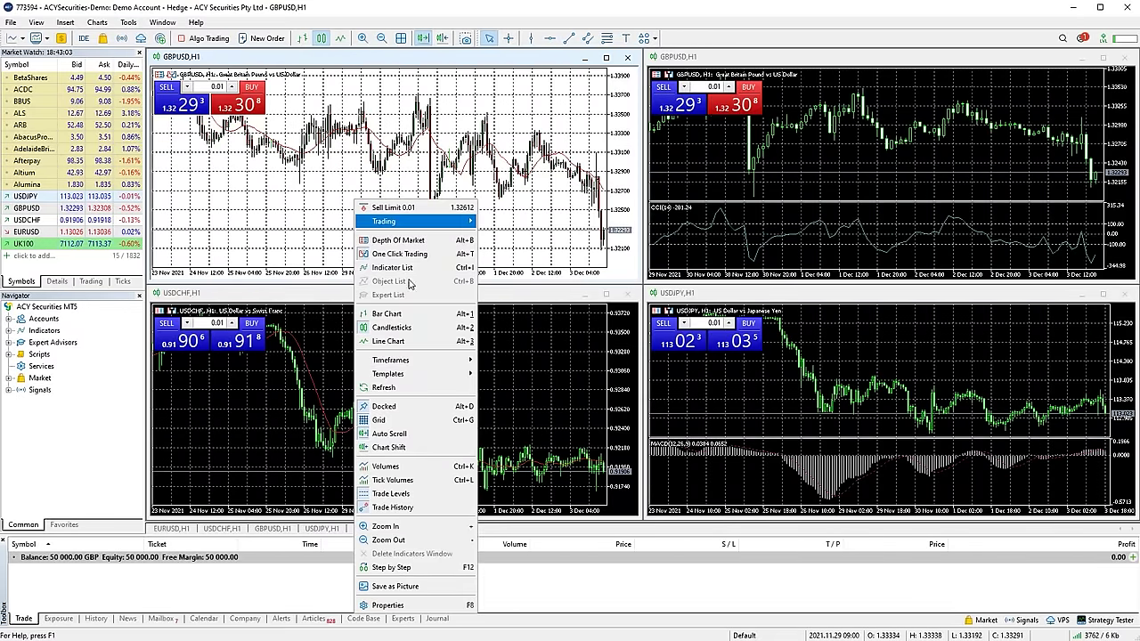
pyautogui.moveTo(432, 360)
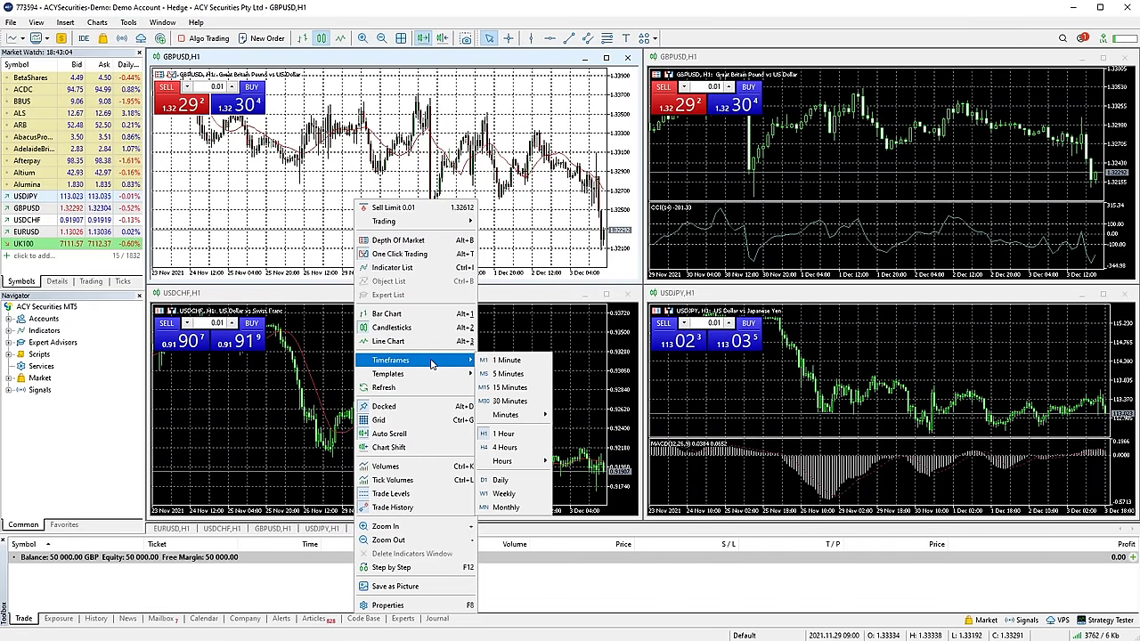
pyautogui.click(532, 373)
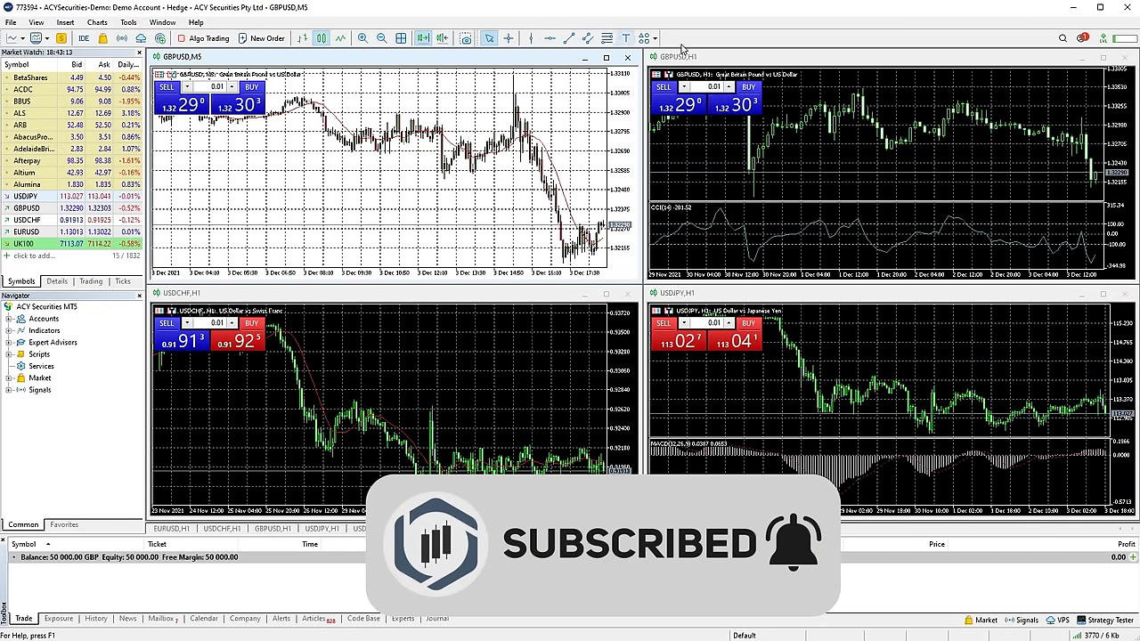
# Display the Timeframes toolbar and dock it in the main toolbar row after the drawing tools
pyautogui.click(35, 23)
pyautogui.moveTo(97, 55)
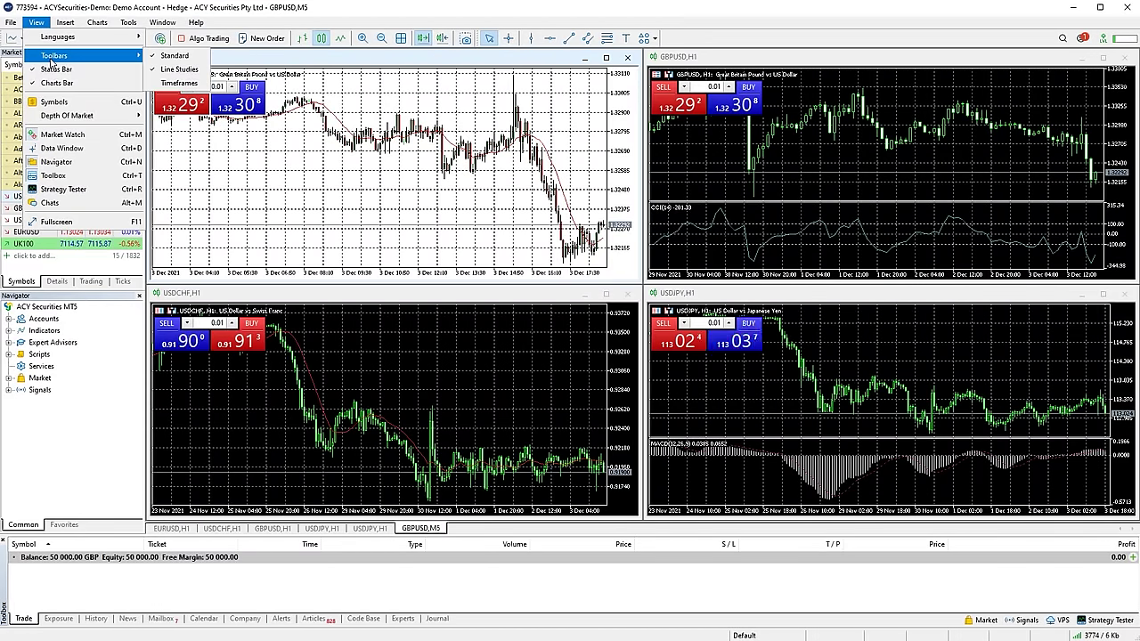
pyautogui.click(178, 83)
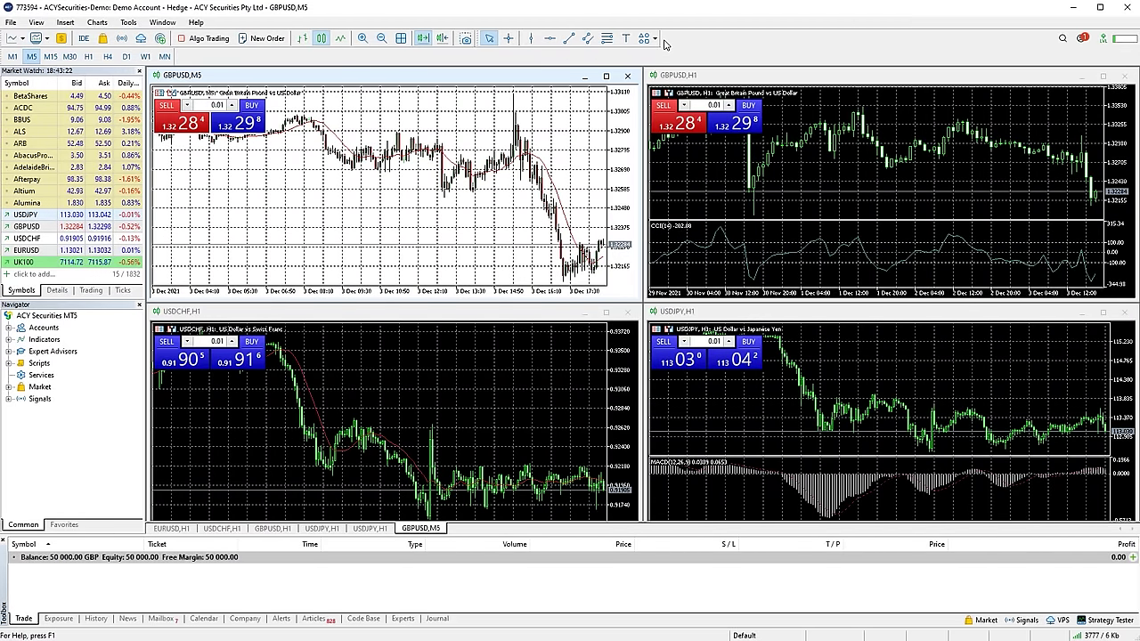
pyautogui.moveTo(664, 44); pyautogui.dragTo(670, 39)
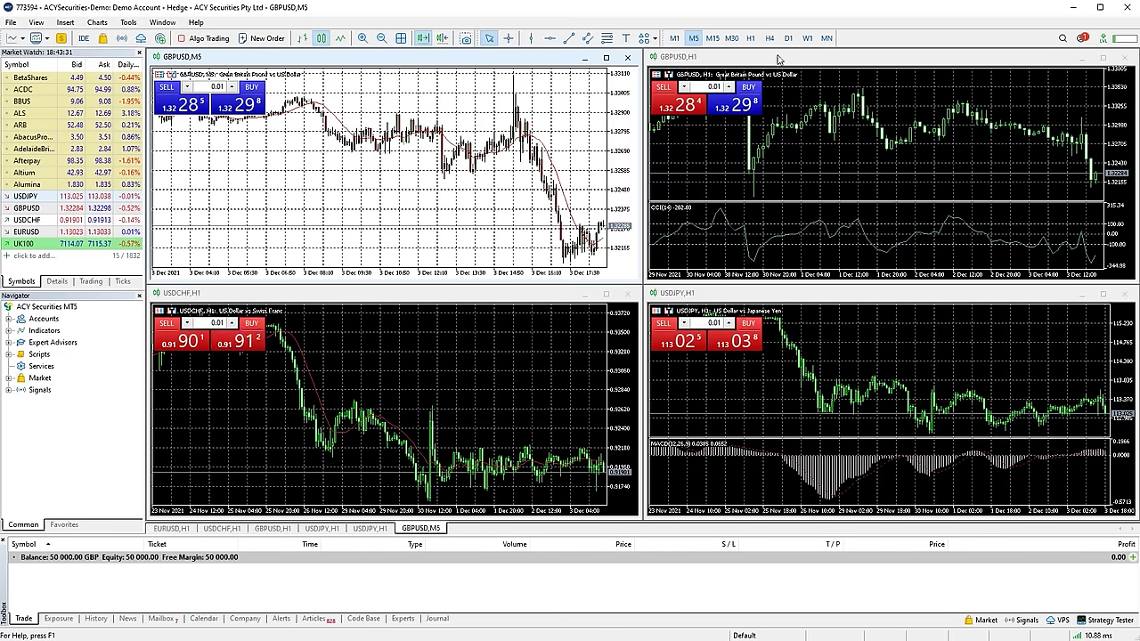
# Switch the white GBPUSD chart through the H1, M30 and H4 timeframes, ending on D1
pyautogui.click(751, 38)
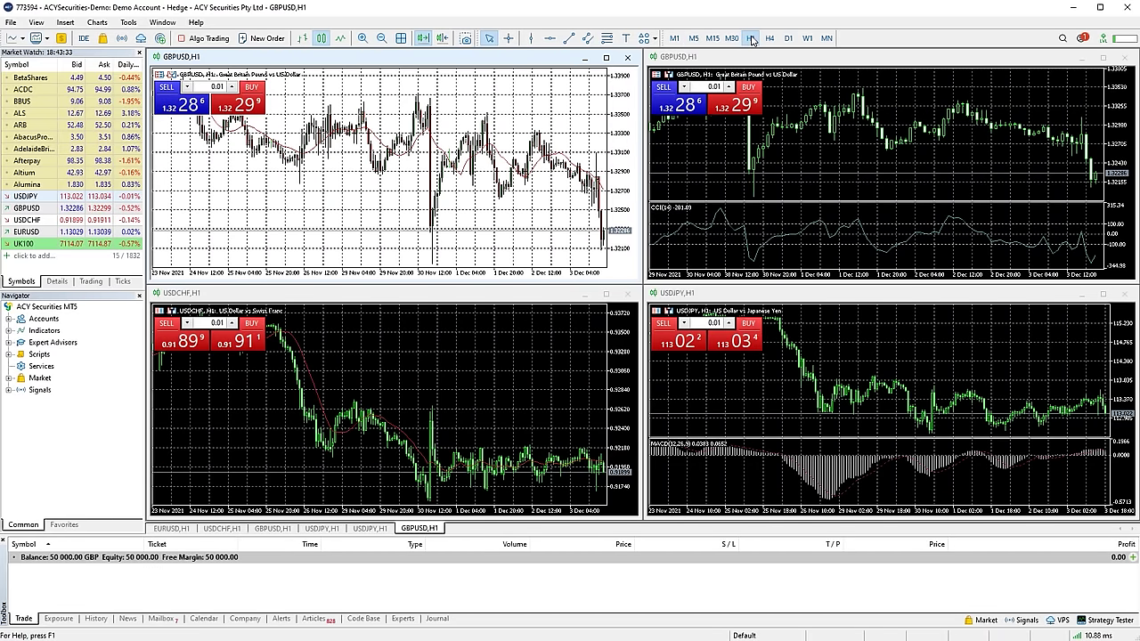
pyautogui.click(736, 40)
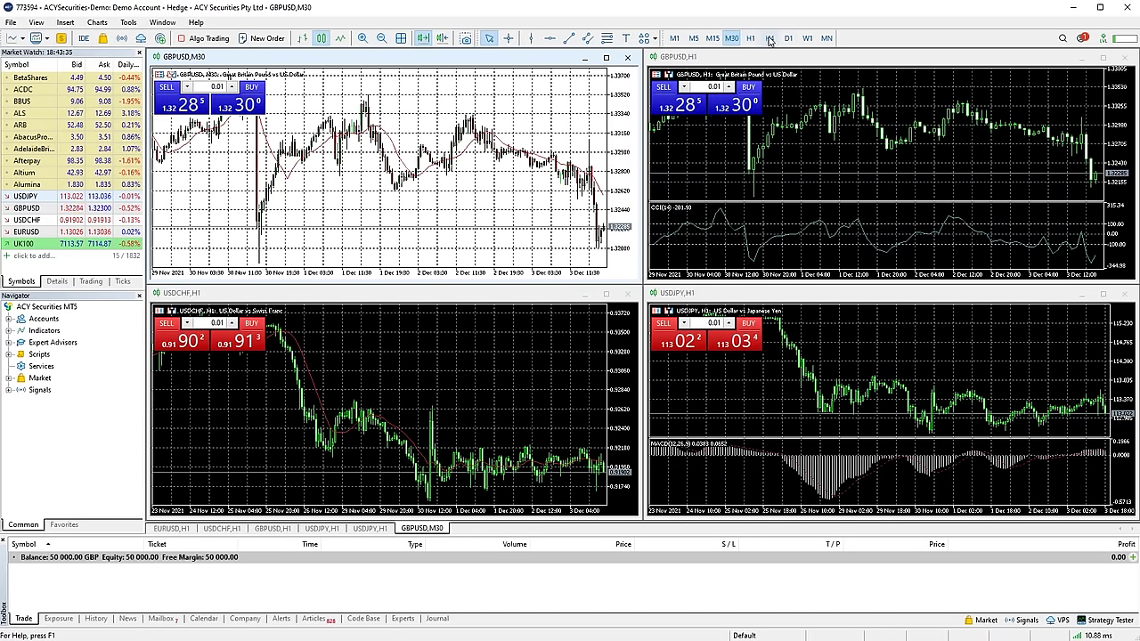
pyautogui.click(769, 38)
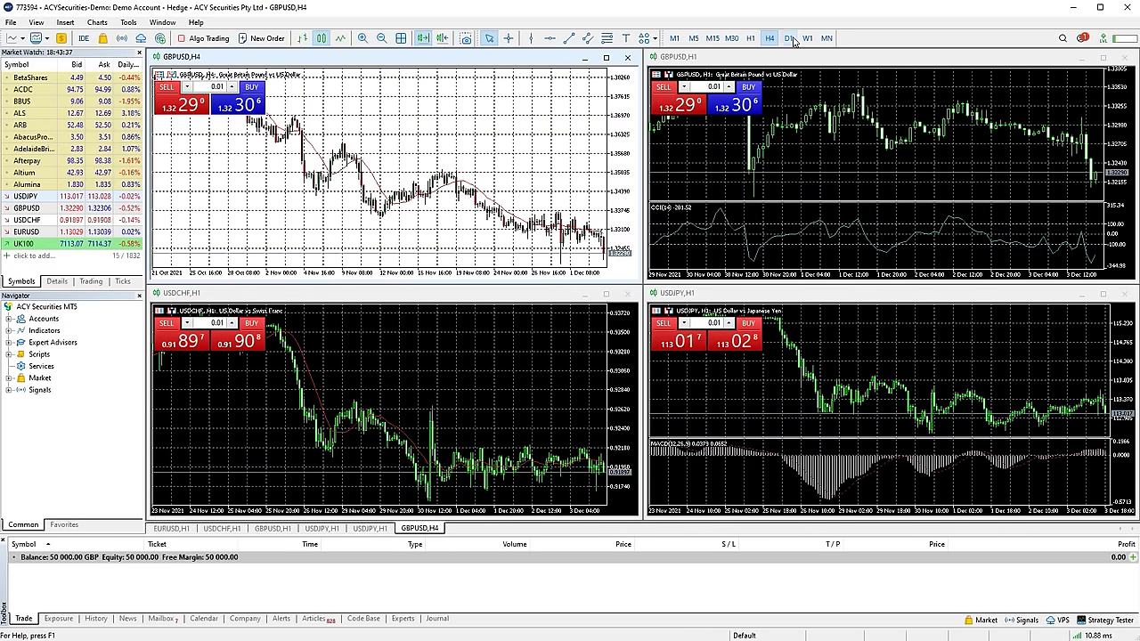
pyautogui.click(789, 38)
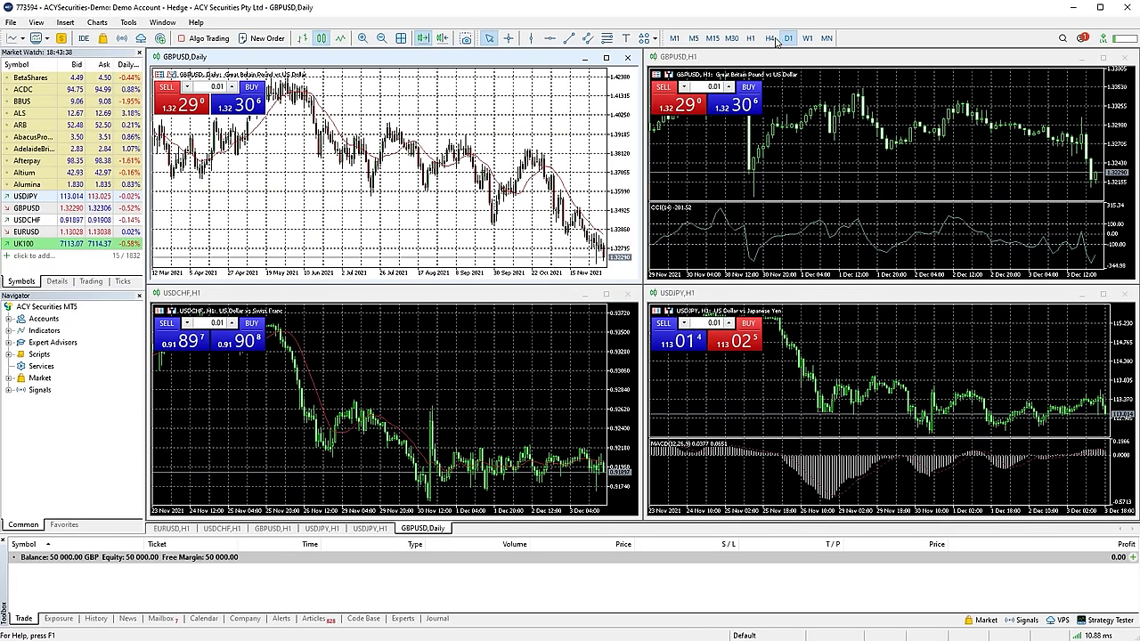
# Customize the Timeframes toolbar by removing the 15 Minutes, 30 Minutes, 1 Minute and 5 Minutes buttons
pyautogui.rightClick(699, 41)
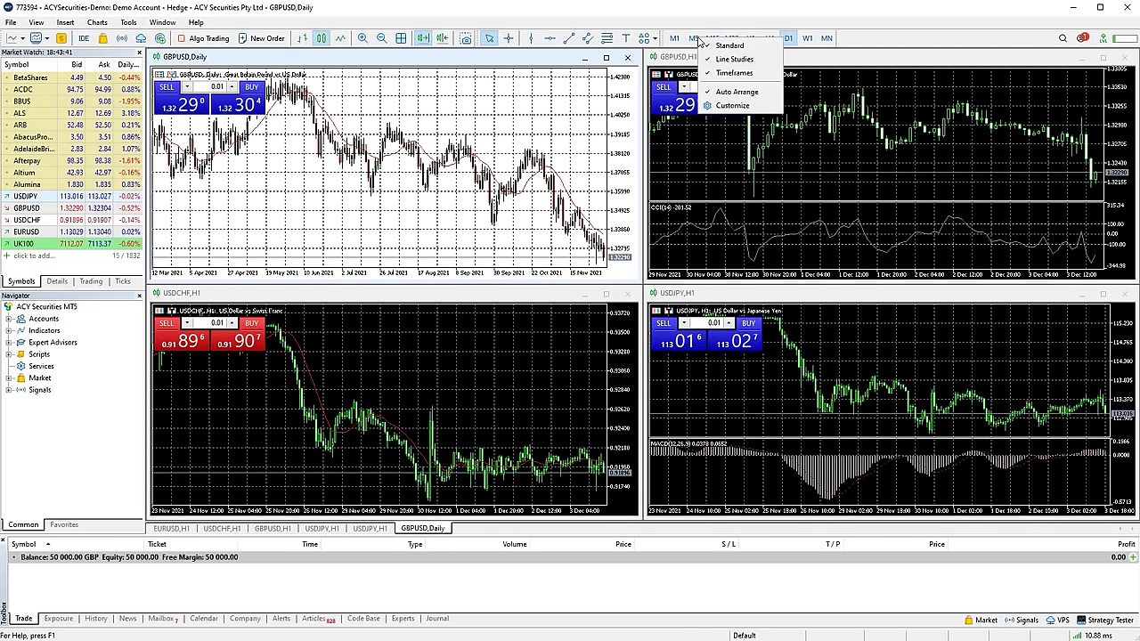
pyautogui.click(752, 107)
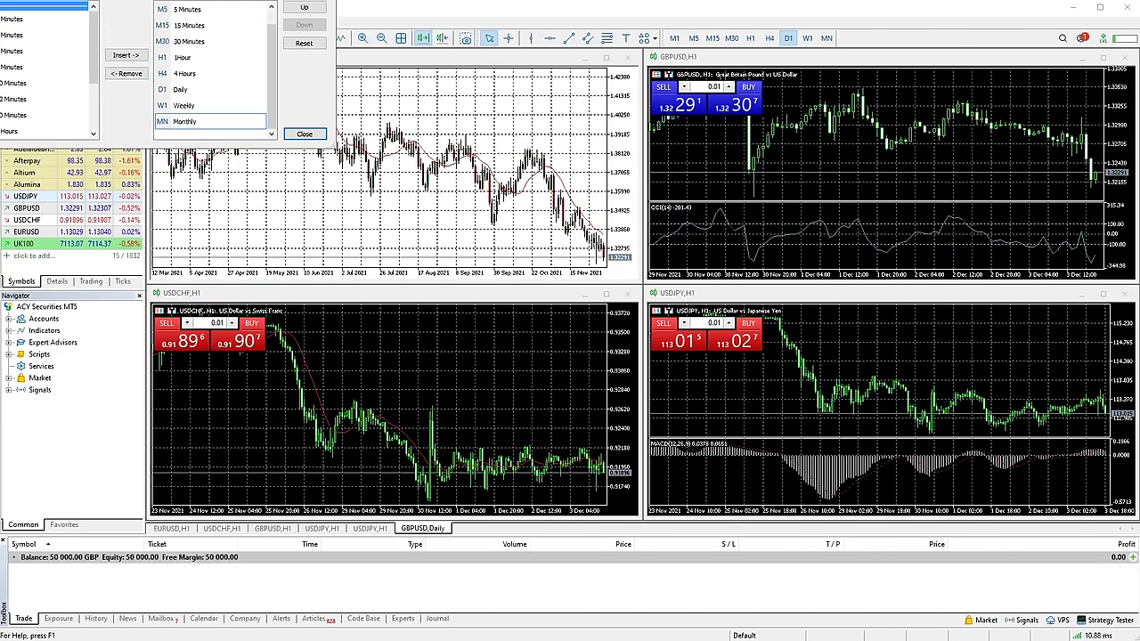
pyautogui.moveTo(369, 58); pyautogui.dragTo(502, 84)
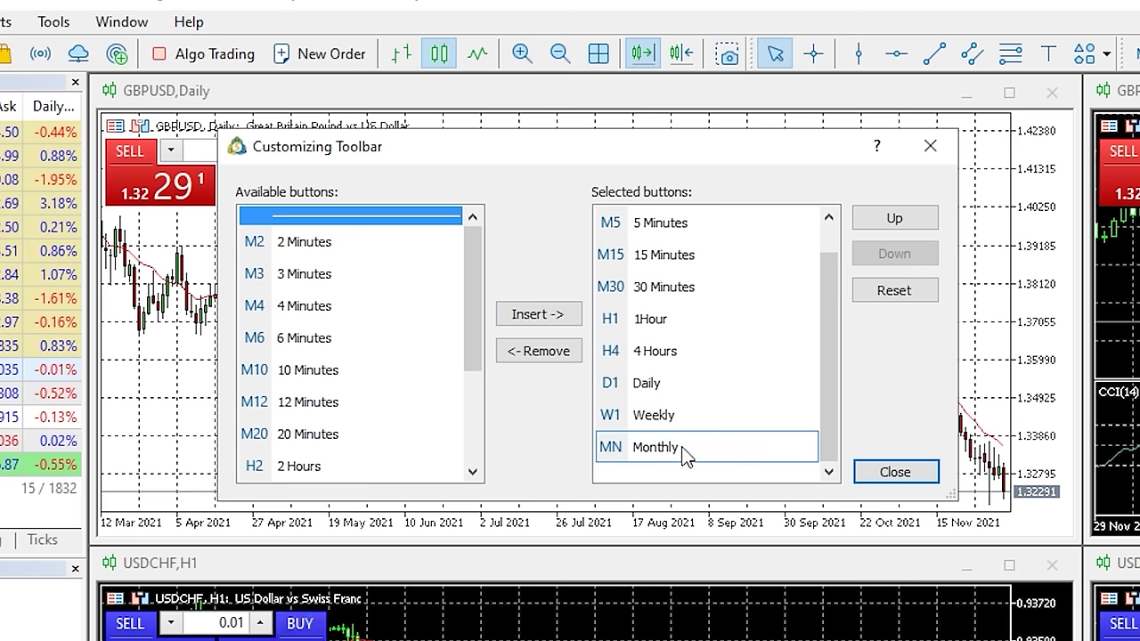
pyautogui.click(682, 258)
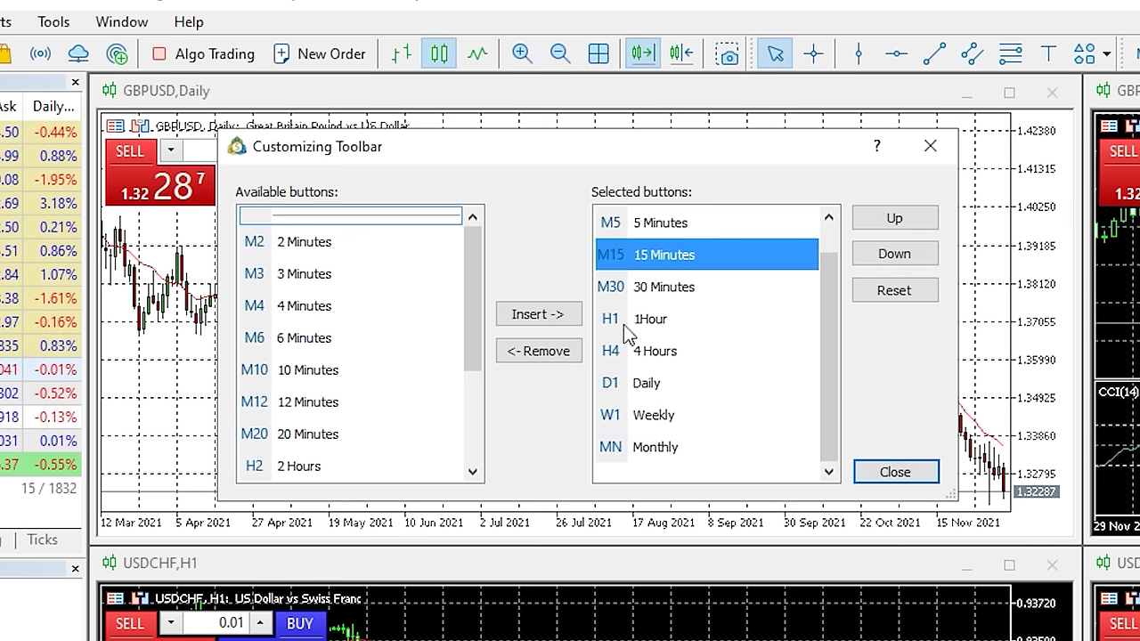
pyautogui.click(563, 353)
pyautogui.click(686, 287)
pyautogui.click(552, 353)
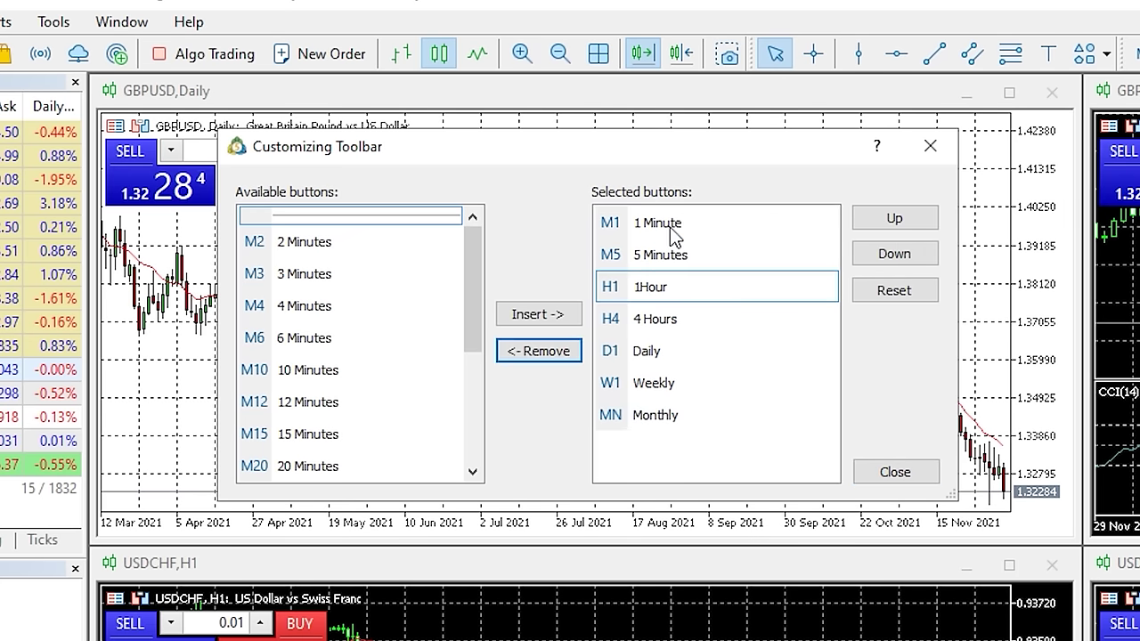
pyautogui.click(674, 234)
pyautogui.click(559, 353)
pyautogui.click(682, 227)
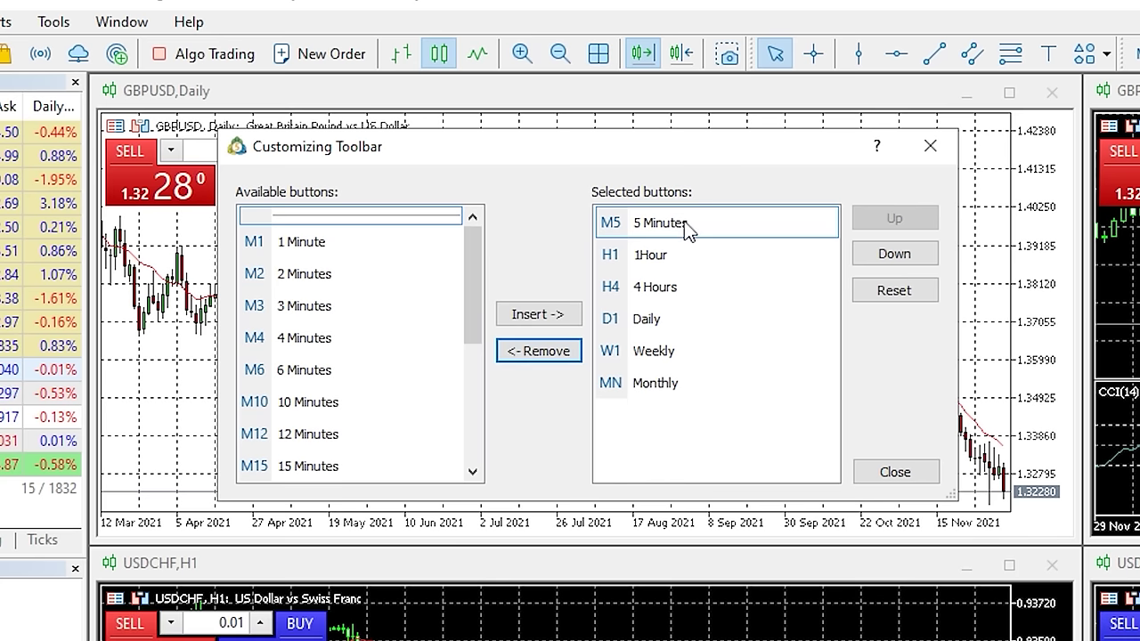
pyautogui.click(575, 354)
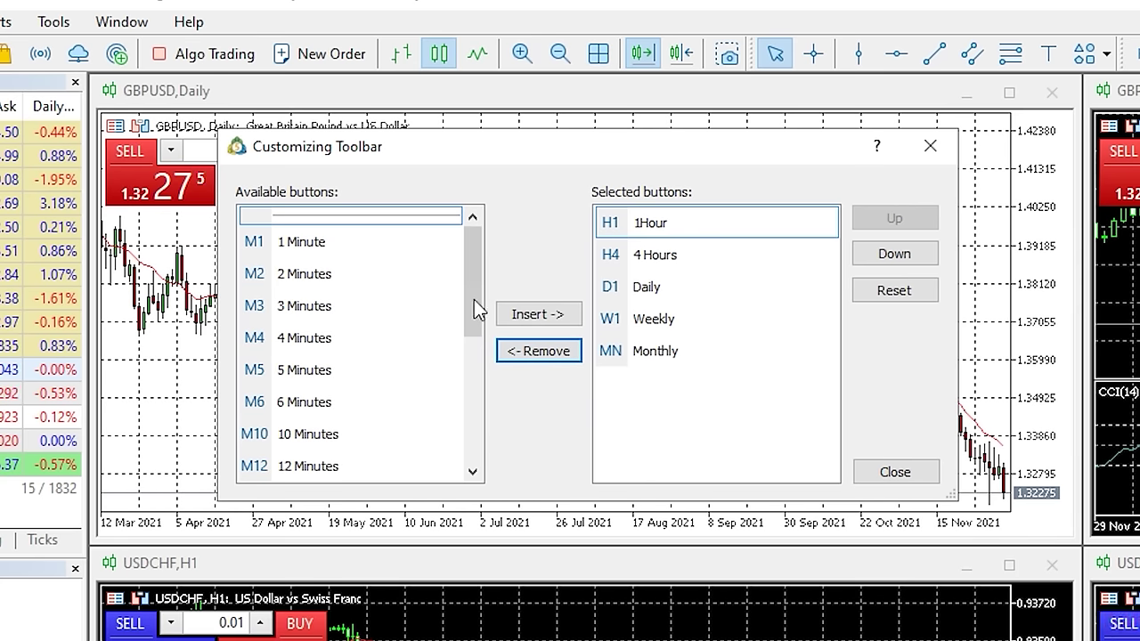
# Add the 12 Hours button to the Timeframes toolbar, place it between 4 Hours and Daily, and close the customization
pyautogui.moveTo(475, 307); pyautogui.dragTo(456, 459)
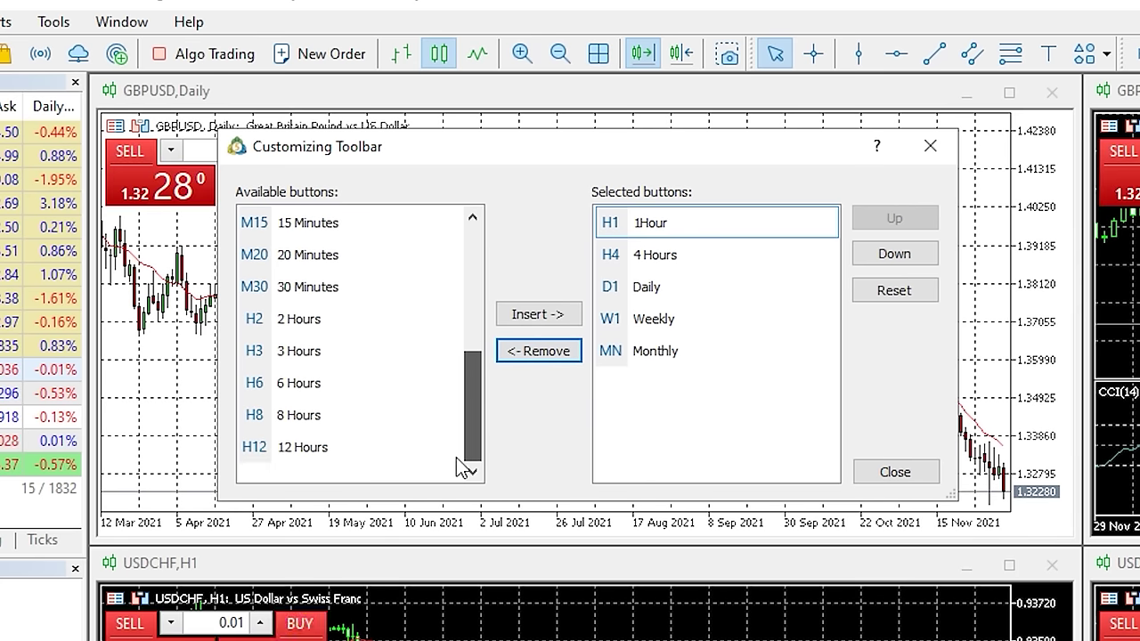
pyautogui.click(364, 449)
pyautogui.click(545, 318)
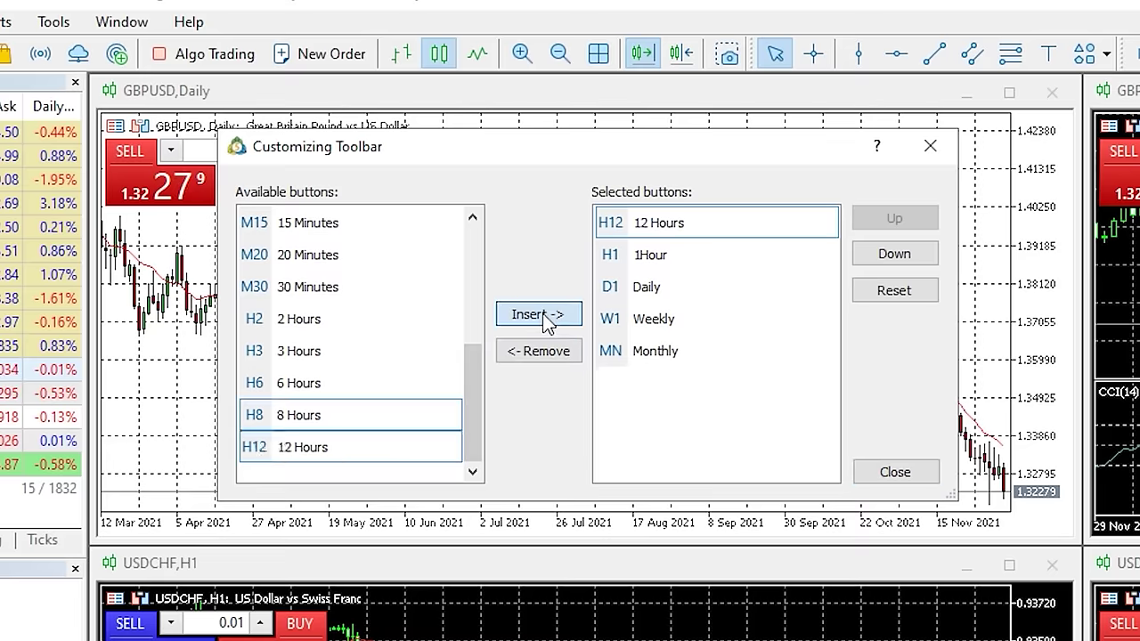
pyautogui.click(681, 234)
pyautogui.click(888, 259)
pyautogui.click(888, 260)
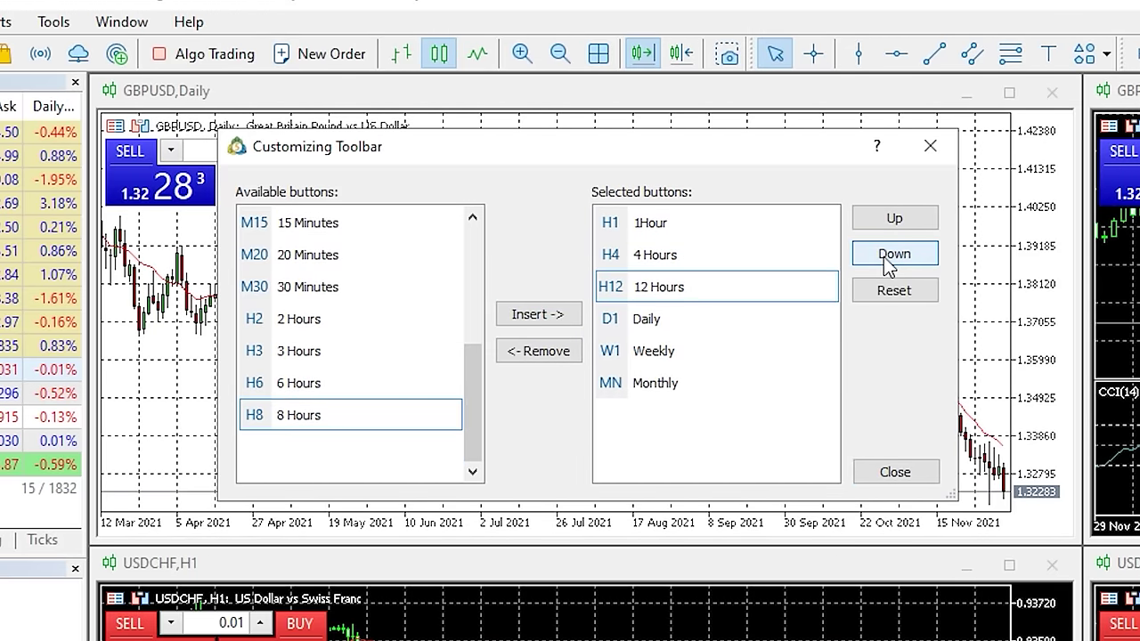
pyautogui.click(888, 473)
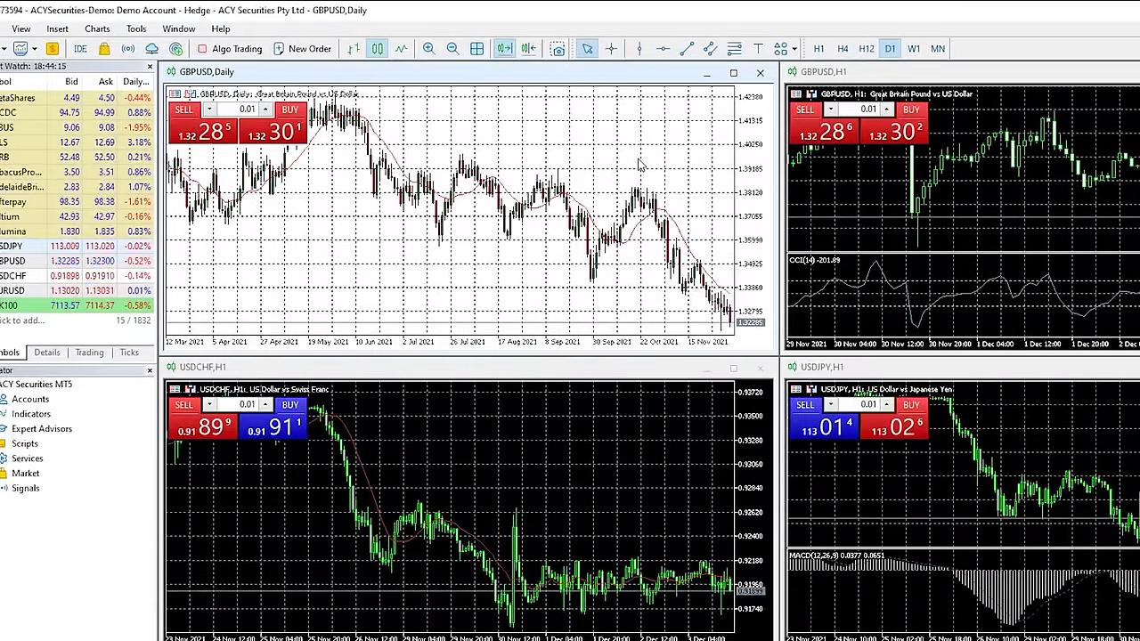
# Zoom in on the white GBPUSD daily chart and zoom back out
pyautogui.rightClick(586, 158)
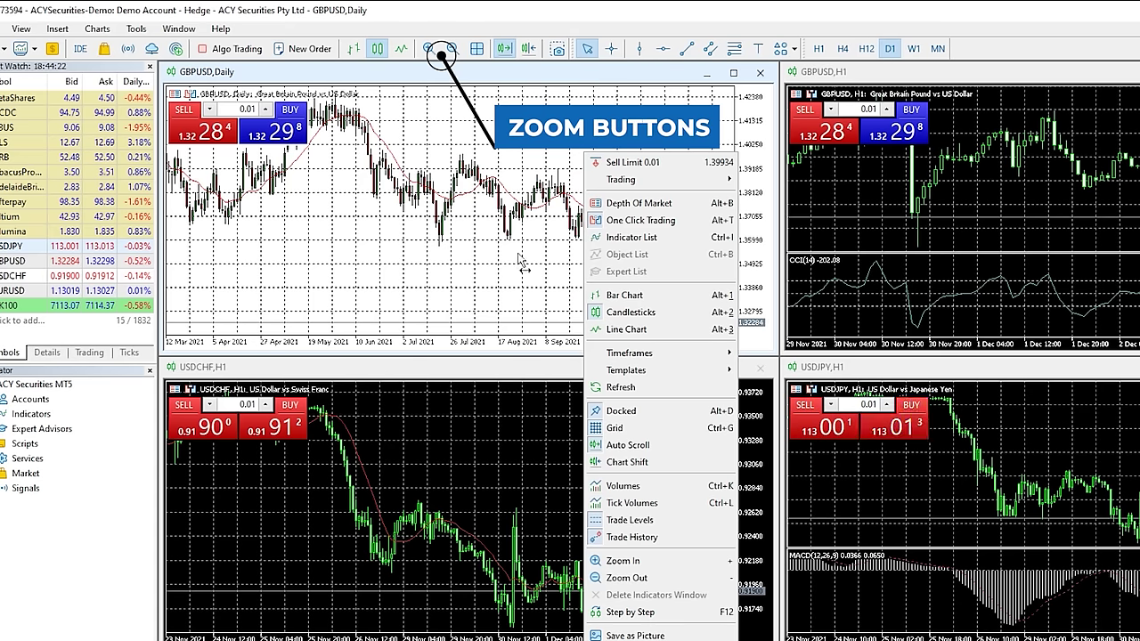
pyautogui.click(537, 209)
pyautogui.click(428, 48)
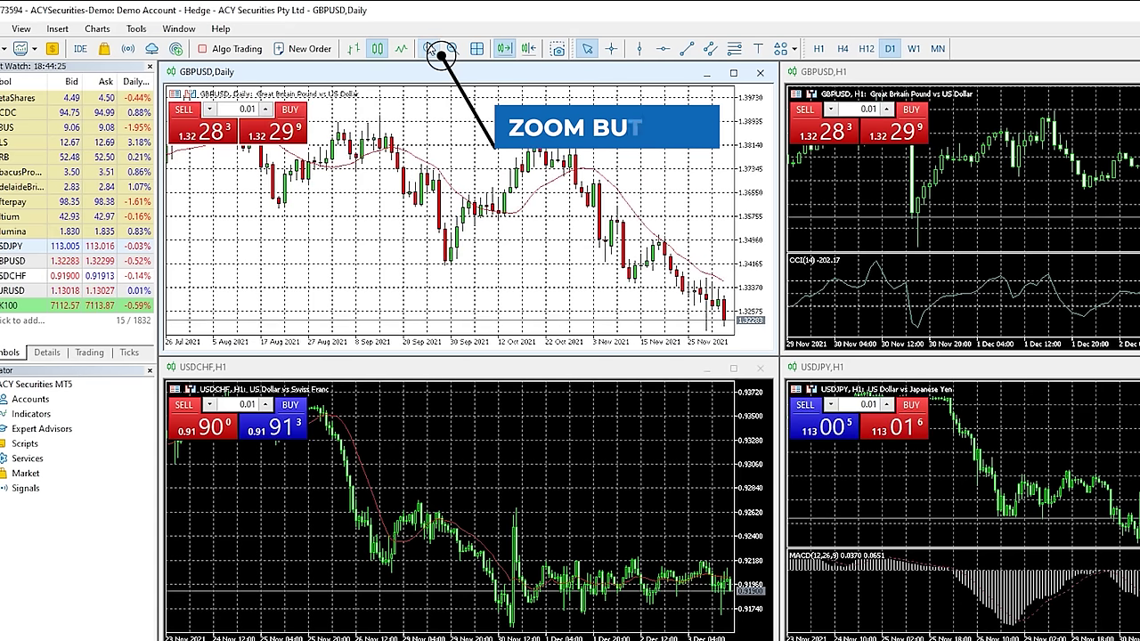
pyautogui.click(428, 48)
pyautogui.click(452, 48)
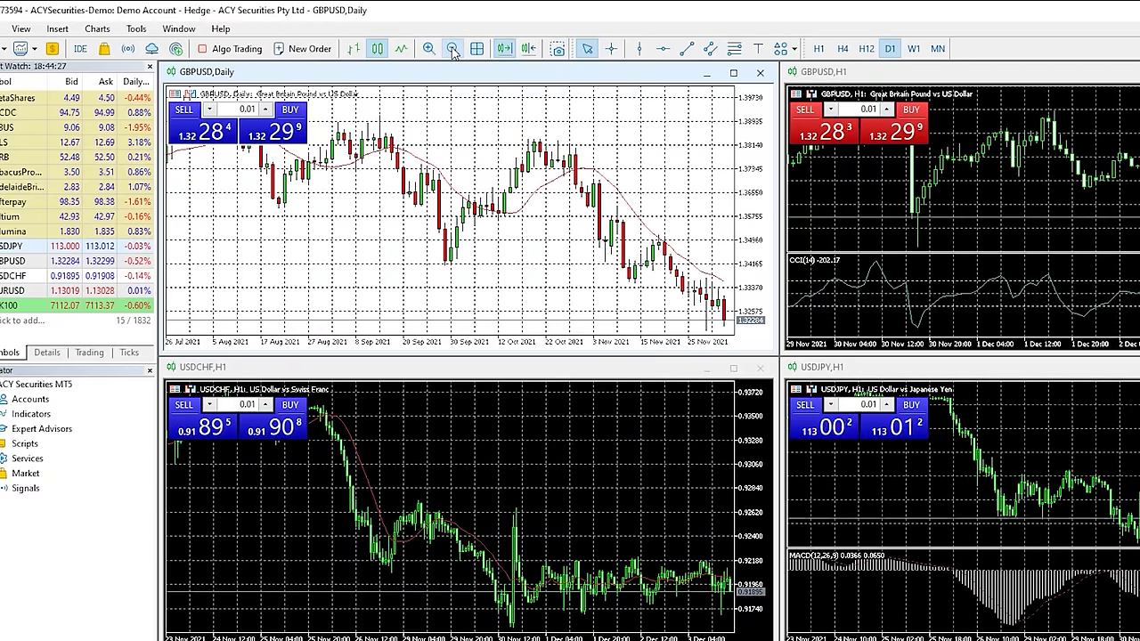
pyautogui.click(453, 48)
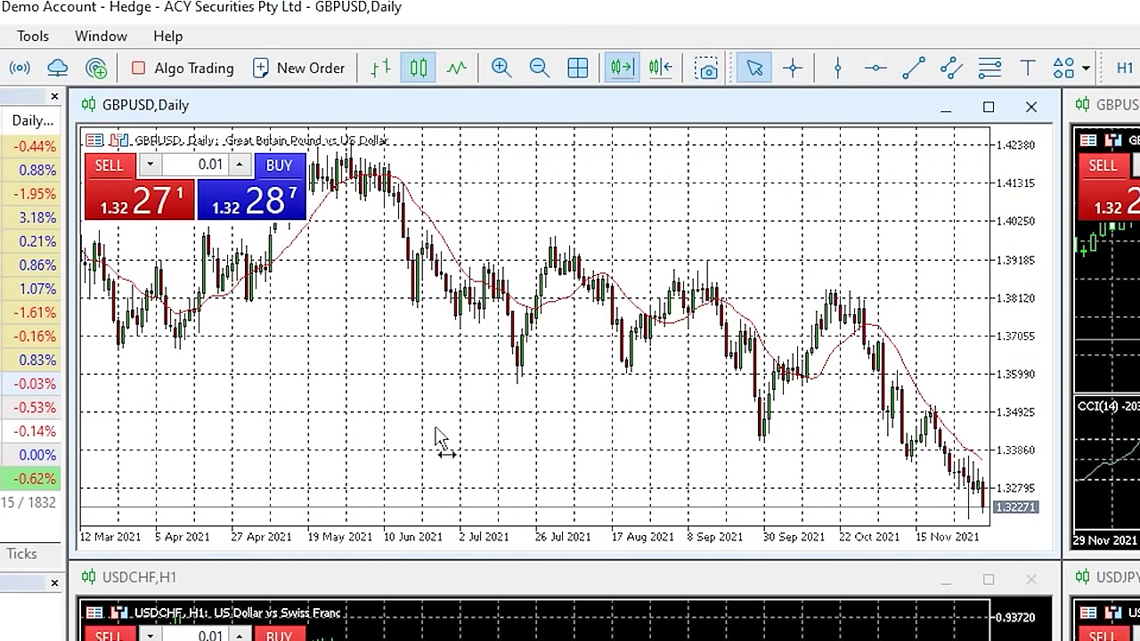
# Try to scroll the GBPUSD daily chart back through its older price history while Auto Scroll is on
pyautogui.moveTo(437, 438); pyautogui.dragTo(626, 438)
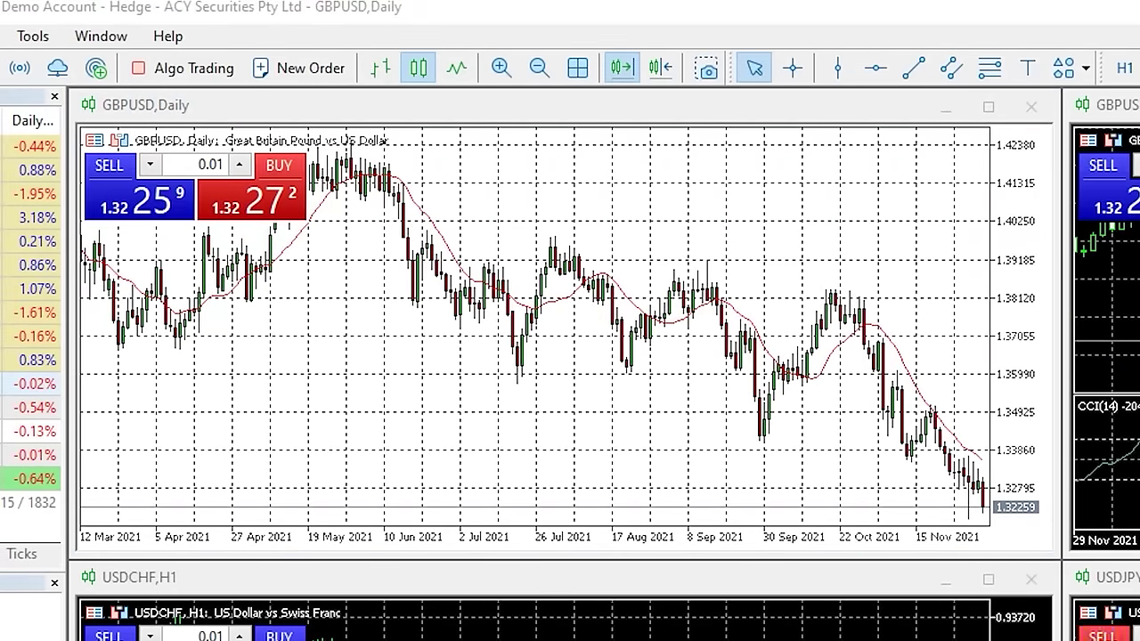
pyautogui.scroll(10, 719, 392)
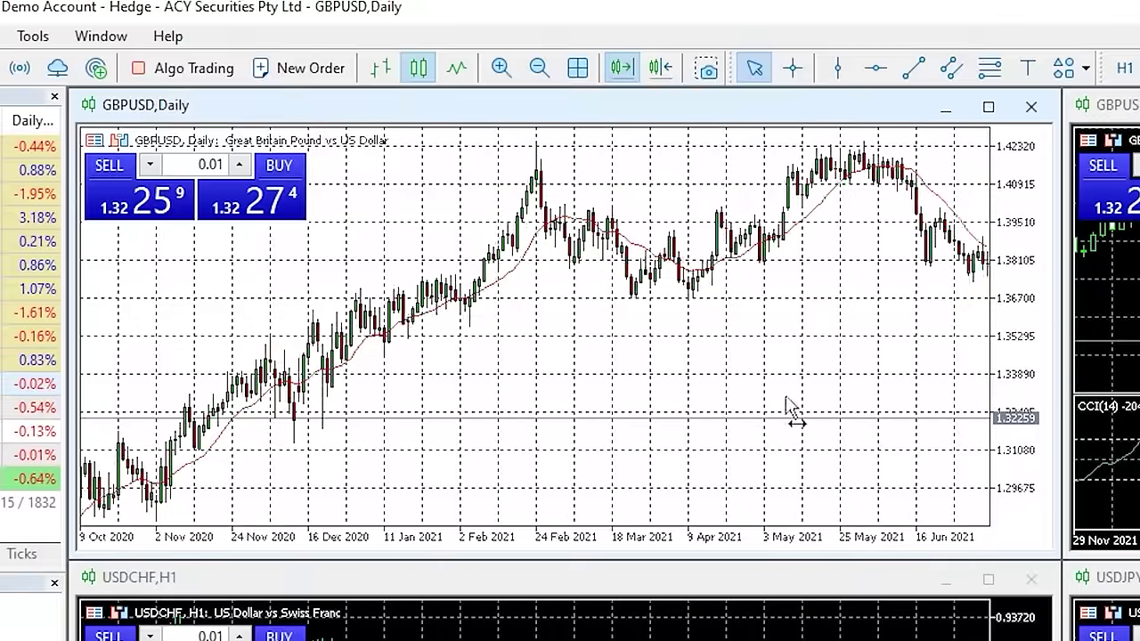
pyautogui.scroll(-10, 761, 398)
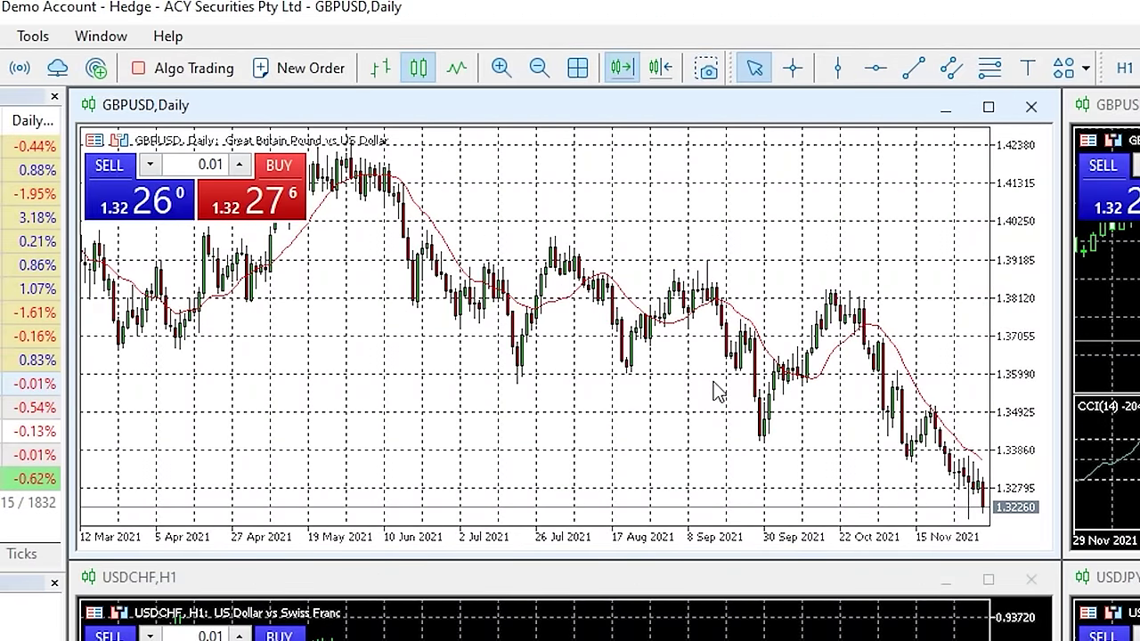
pyautogui.scroll(2, 773, 355)
pyautogui.scroll(-2, 777, 355)
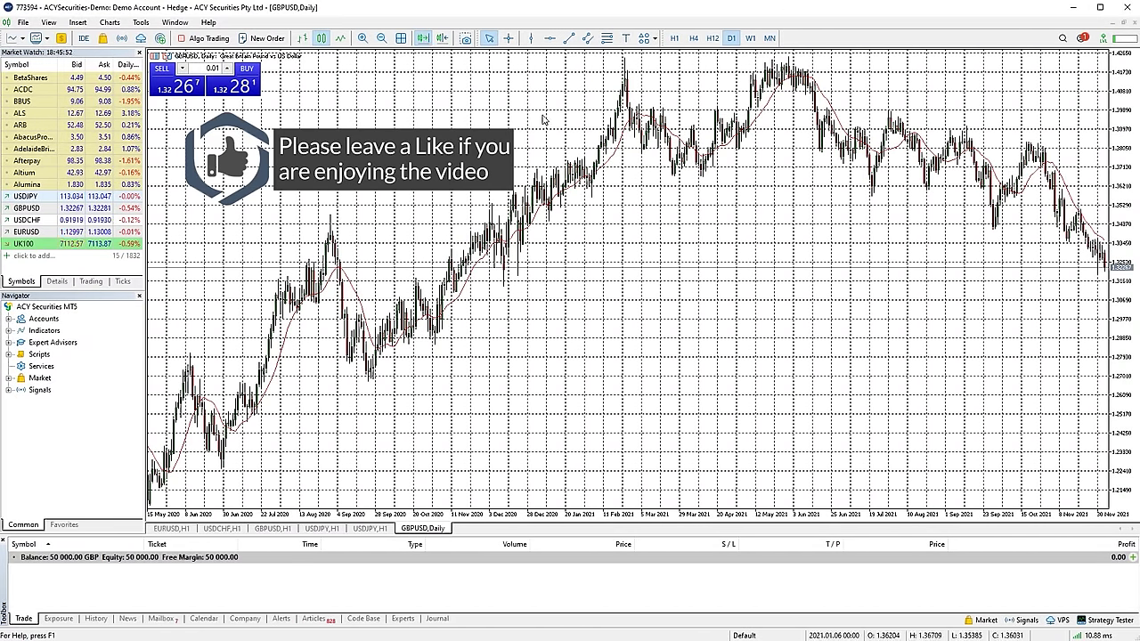
# Turn off Auto Scroll for the maximized GBPUSD daily chart and zoom in on its candles
pyautogui.rightClick(543, 119)
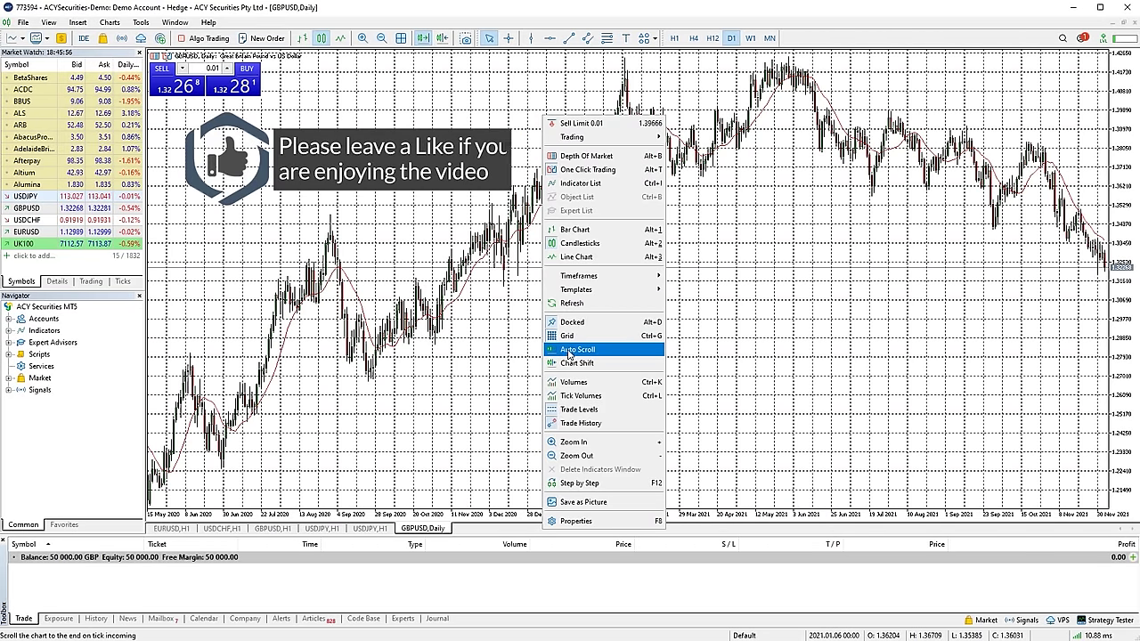
pyautogui.click(615, 356)
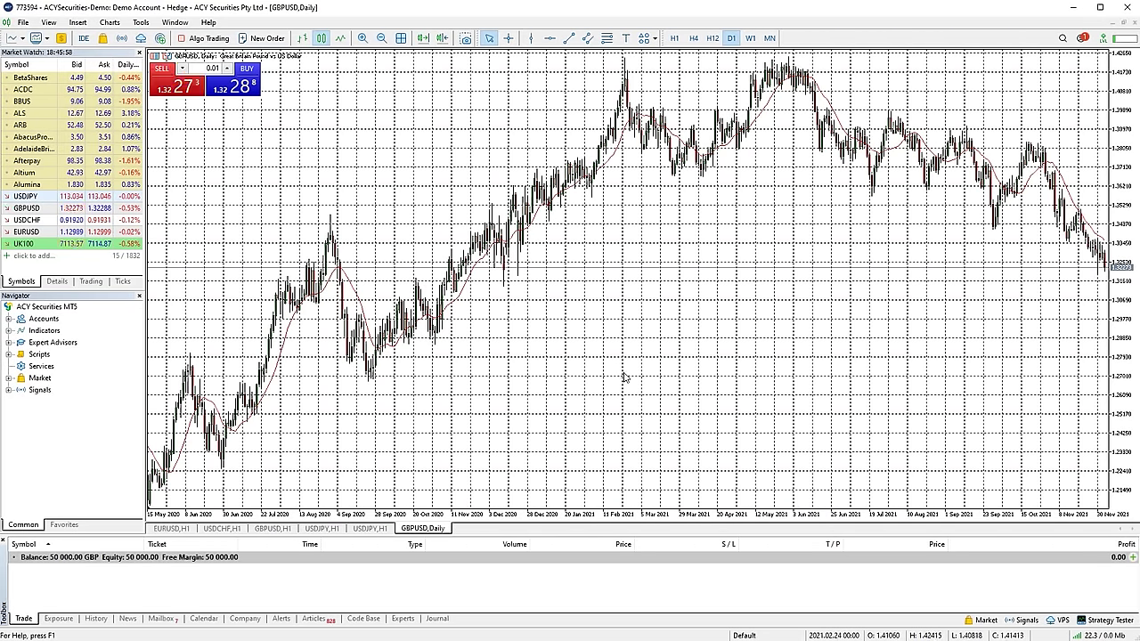
pyautogui.click(362, 39)
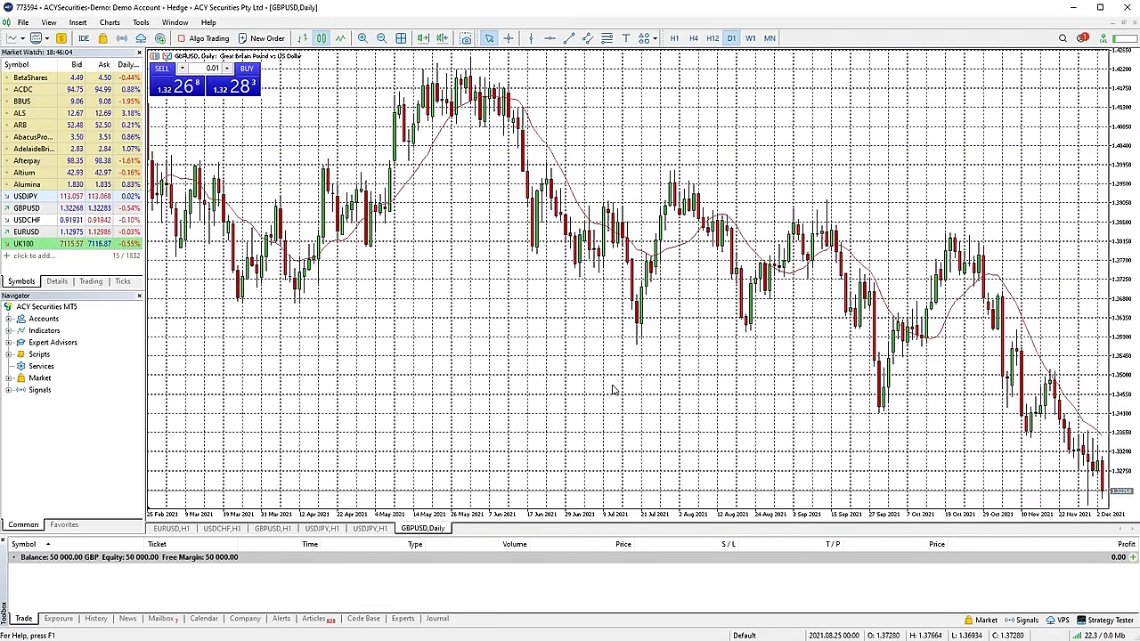
# Scroll the GBPUSD daily chart back through its price history to July 2018
pyautogui.scroll(5, 363, 338)
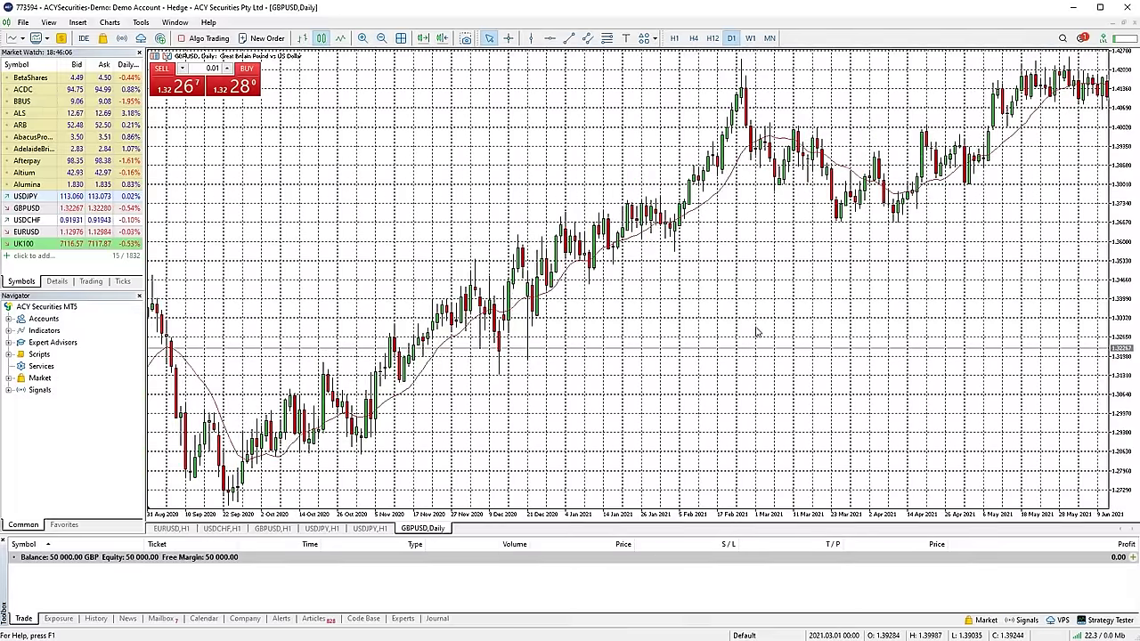
pyautogui.scroll(10, 423, 217)
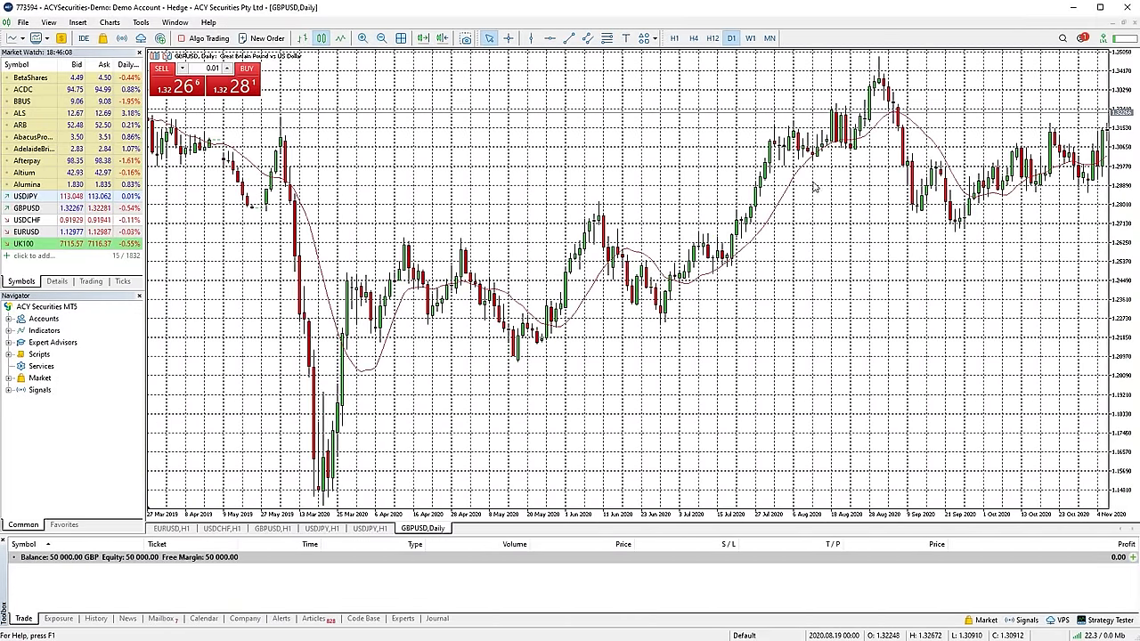
pyautogui.scroll(10, 398, 147)
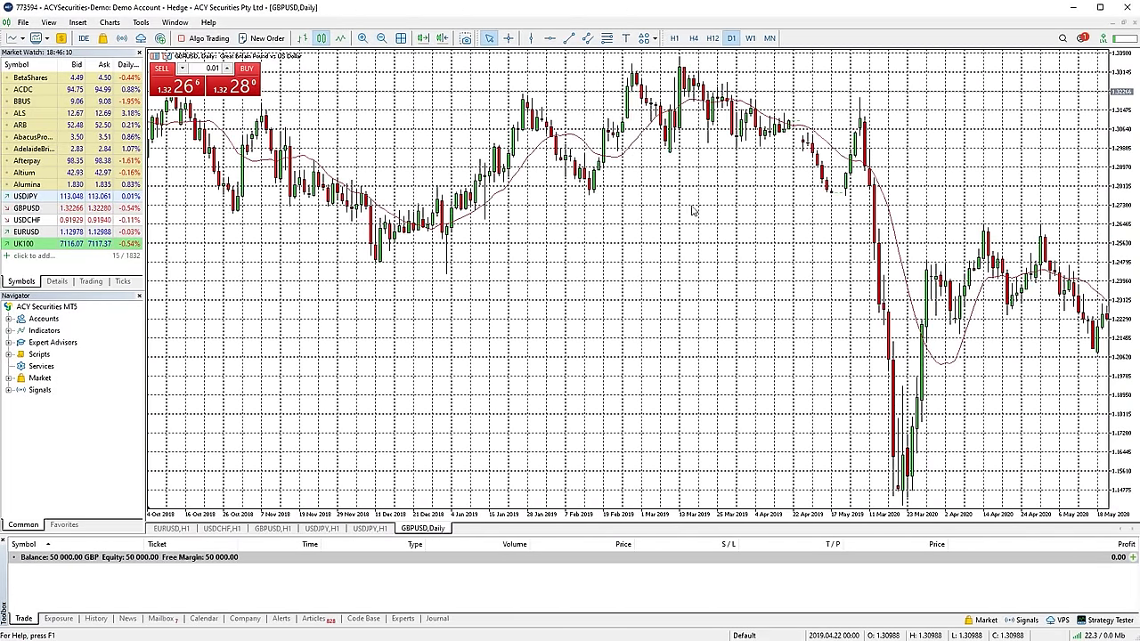
pyautogui.scroll(10, 380, 269)
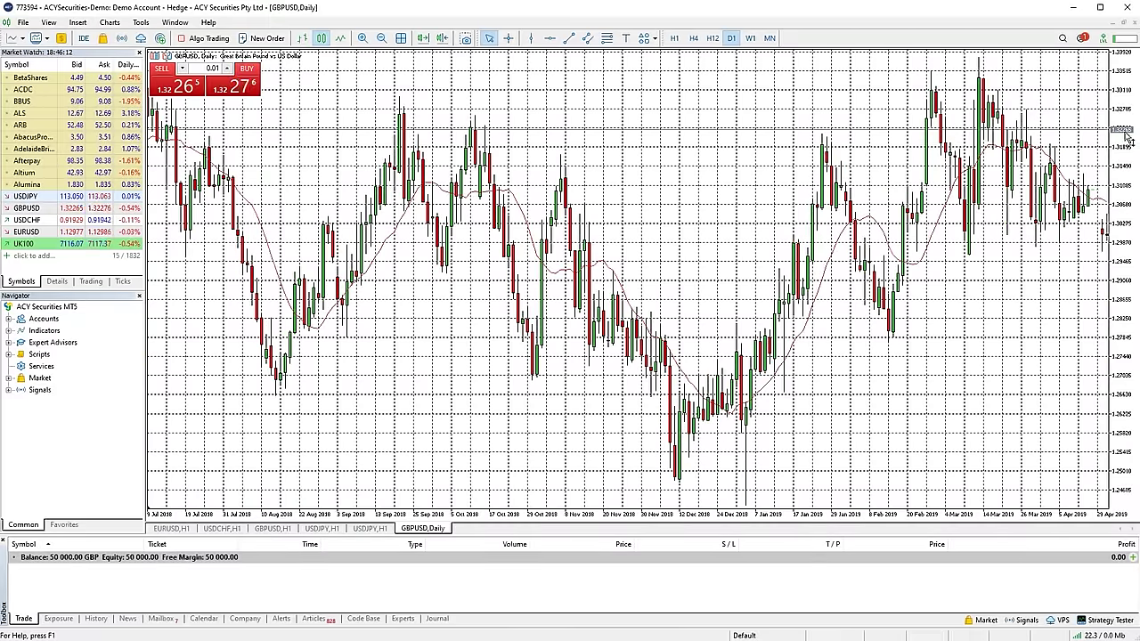
# Rescale the GBPUSD daily chart along its price axis and its time axis
pyautogui.moveTo(1124, 134); pyautogui.dragTo(1111, 82)
pyautogui.moveTo(611, 521)
pyautogui.mouseDown()
pyautogui.moveTo(667, 517)
pyautogui.moveTo(601, 517)
pyautogui.mouseUp()
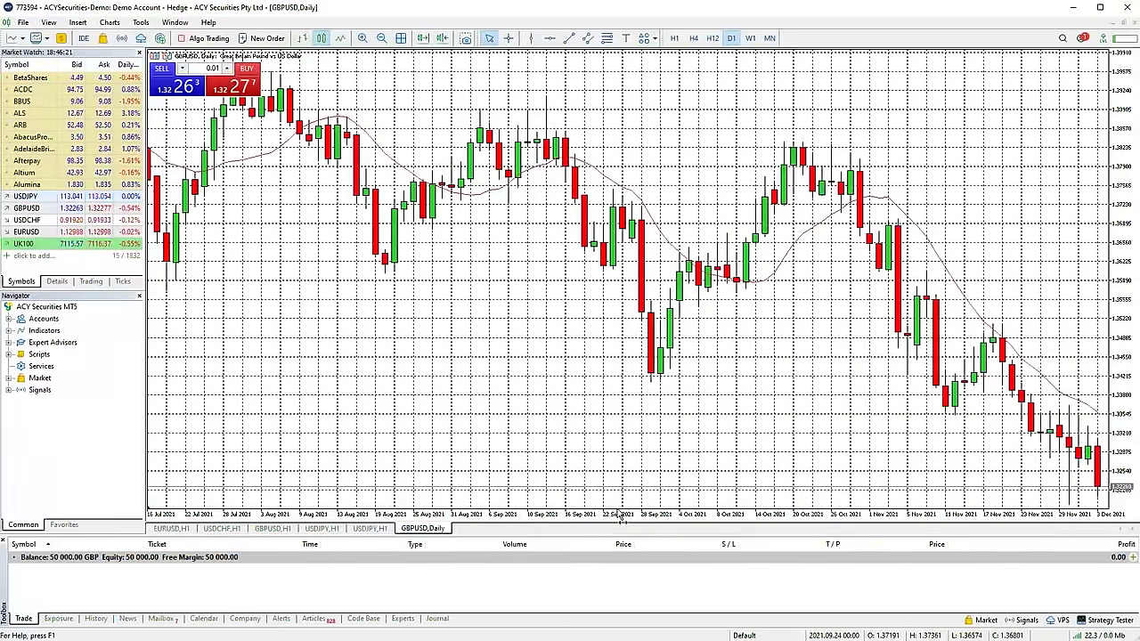
pyautogui.moveTo(621, 517); pyautogui.dragTo(623, 517)
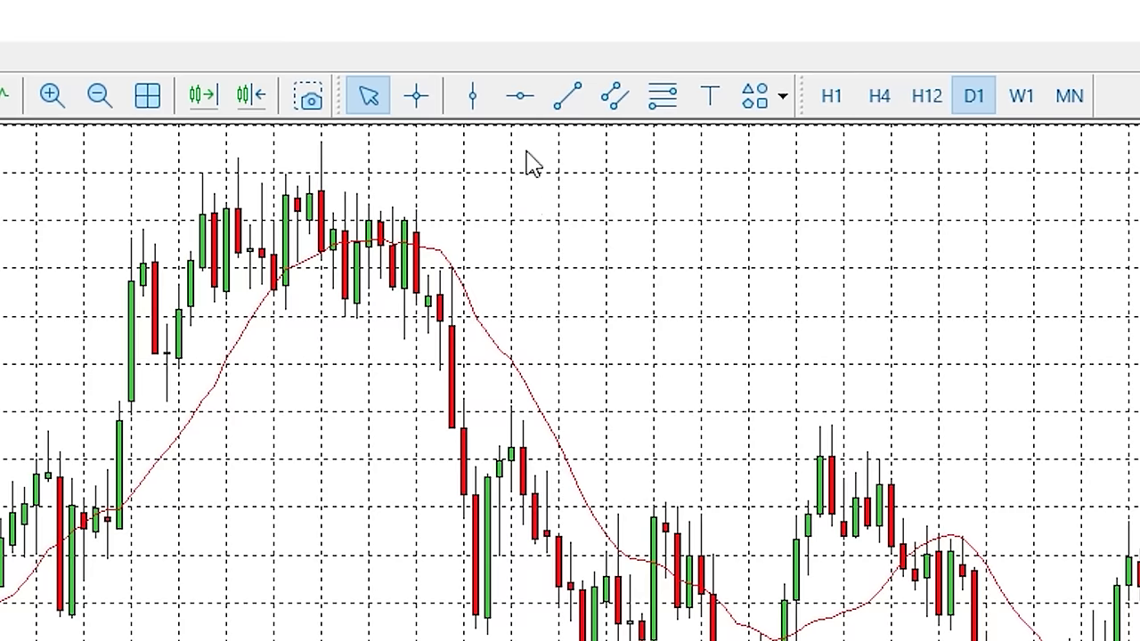
# Customize the Line Studies toolbar by adding the Rectangle drawing button
pyautogui.rightClick(503, 108)
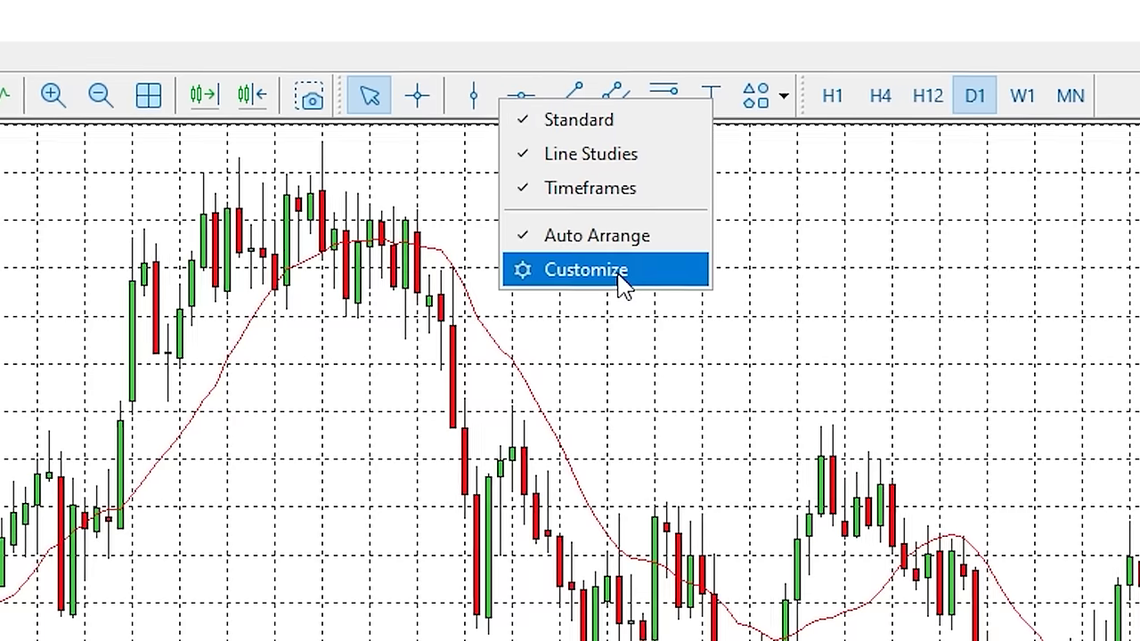
pyautogui.click(617, 279)
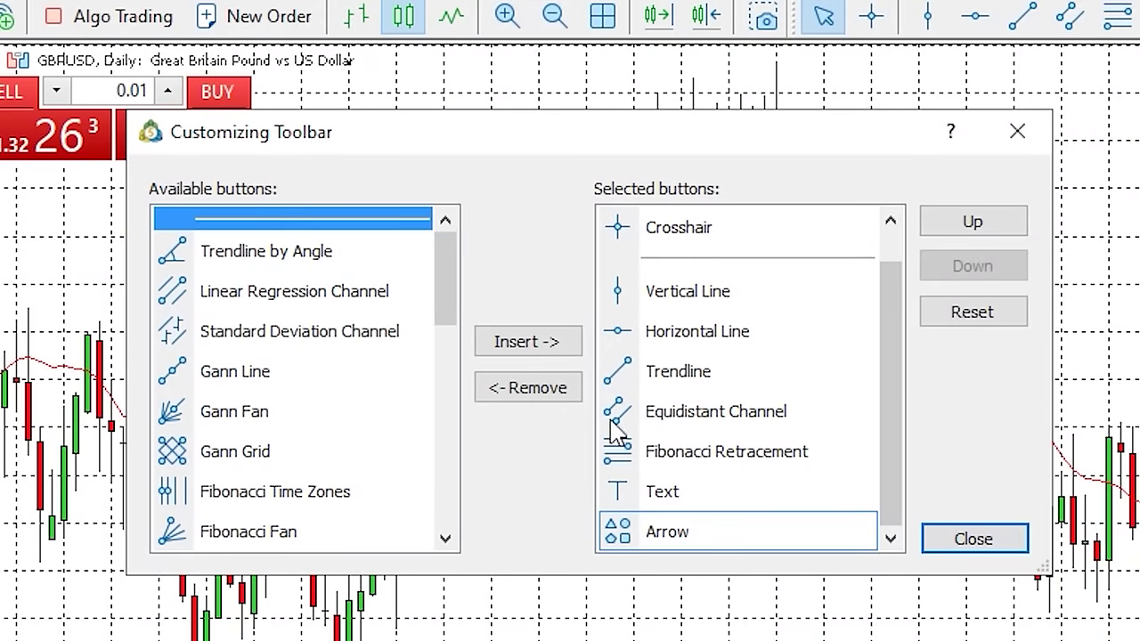
pyautogui.moveTo(437, 277); pyautogui.dragTo(428, 446)
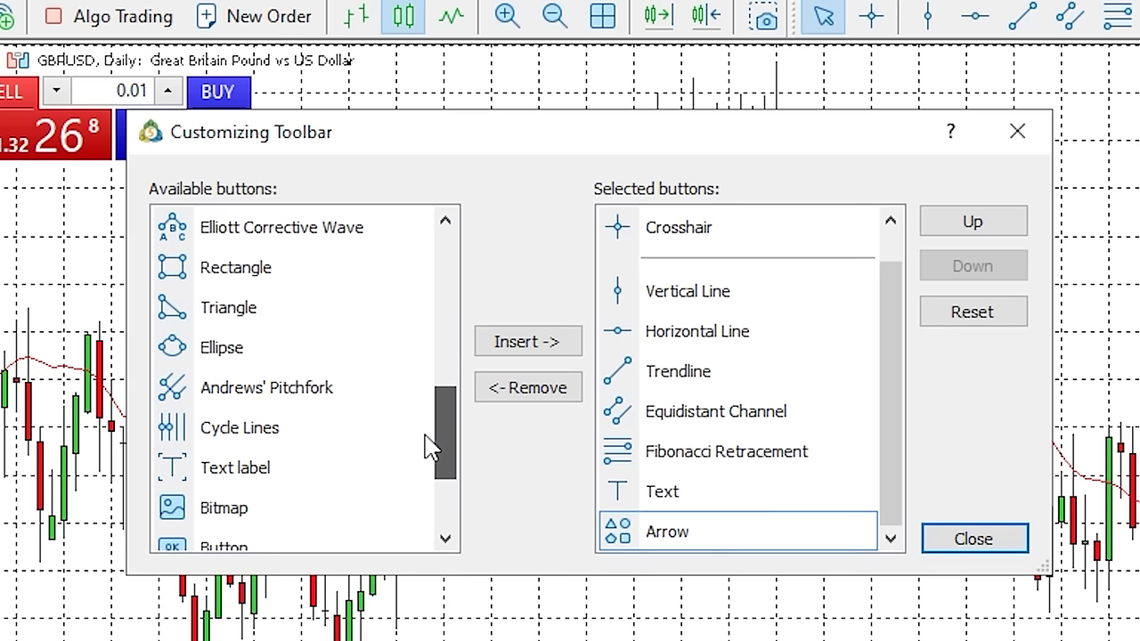
pyautogui.click(293, 274)
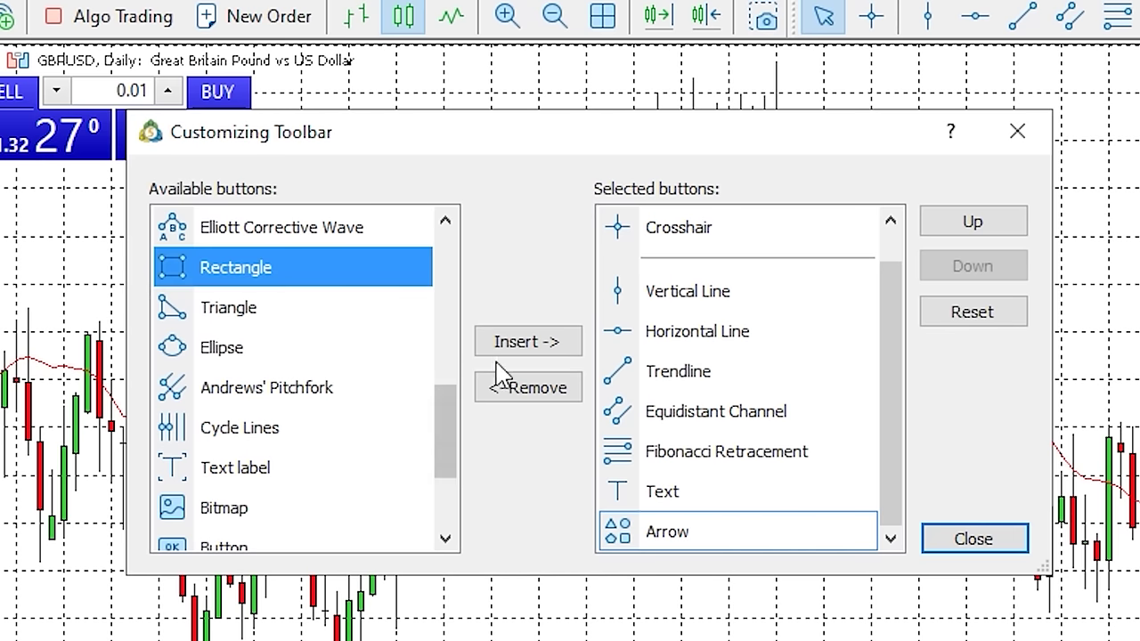
pyautogui.click(535, 352)
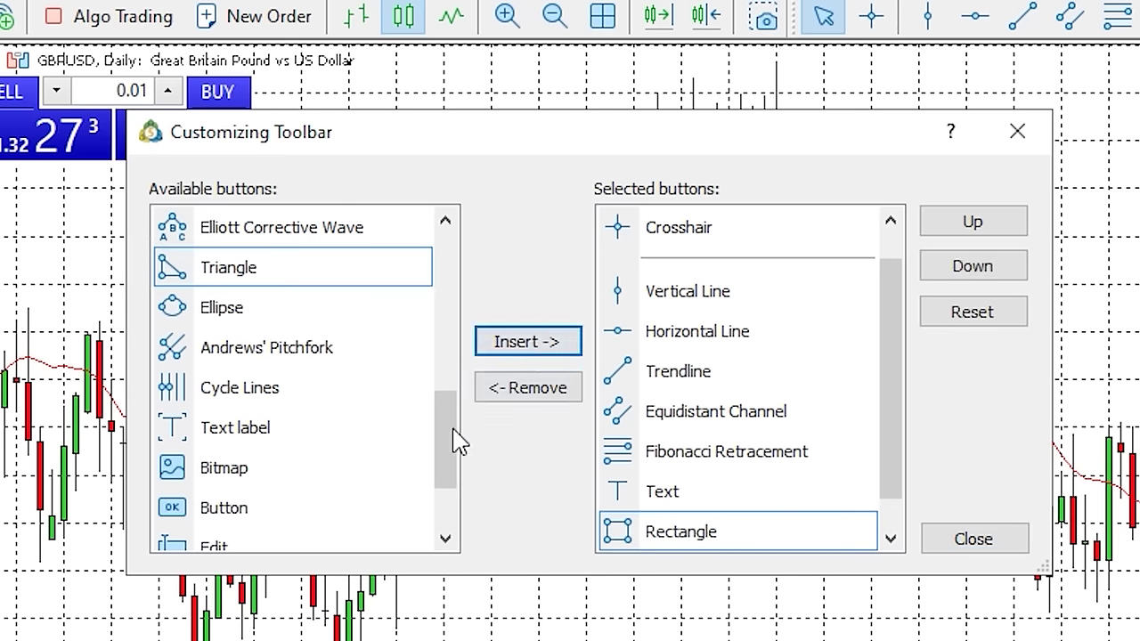
# Move the Rectangle button up the Line Studies toolbar order to sit between Equidistant Channel and Fibonacci Retracement
pyautogui.moveTo(454, 431); pyautogui.dragTo(451, 272)
pyautogui.click(798, 528)
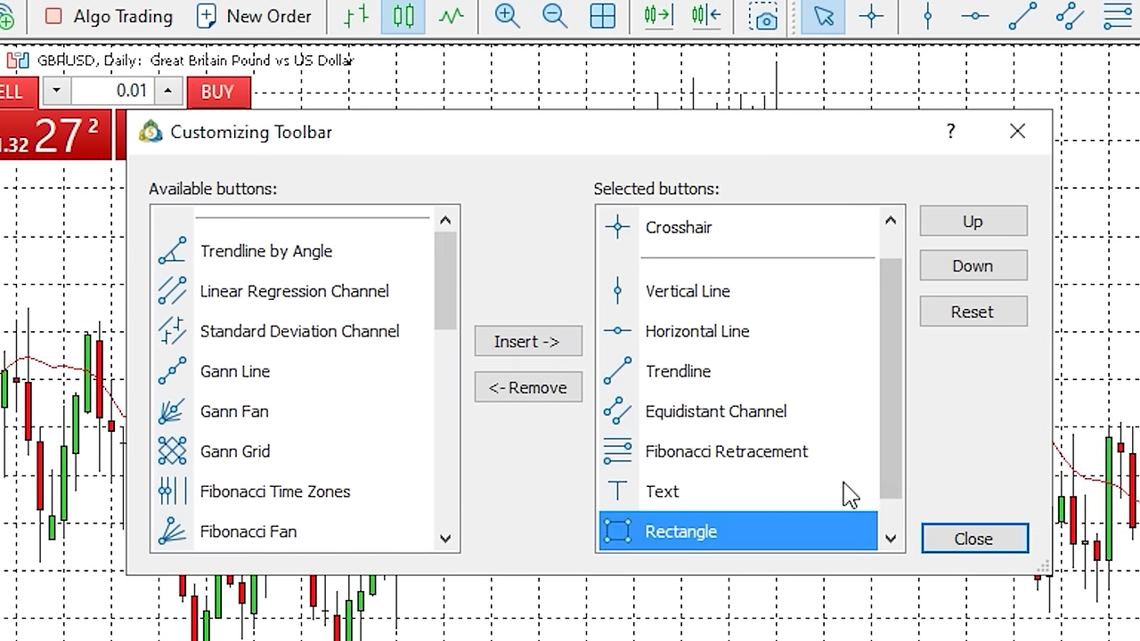
pyautogui.click(976, 223)
pyautogui.click(975, 224)
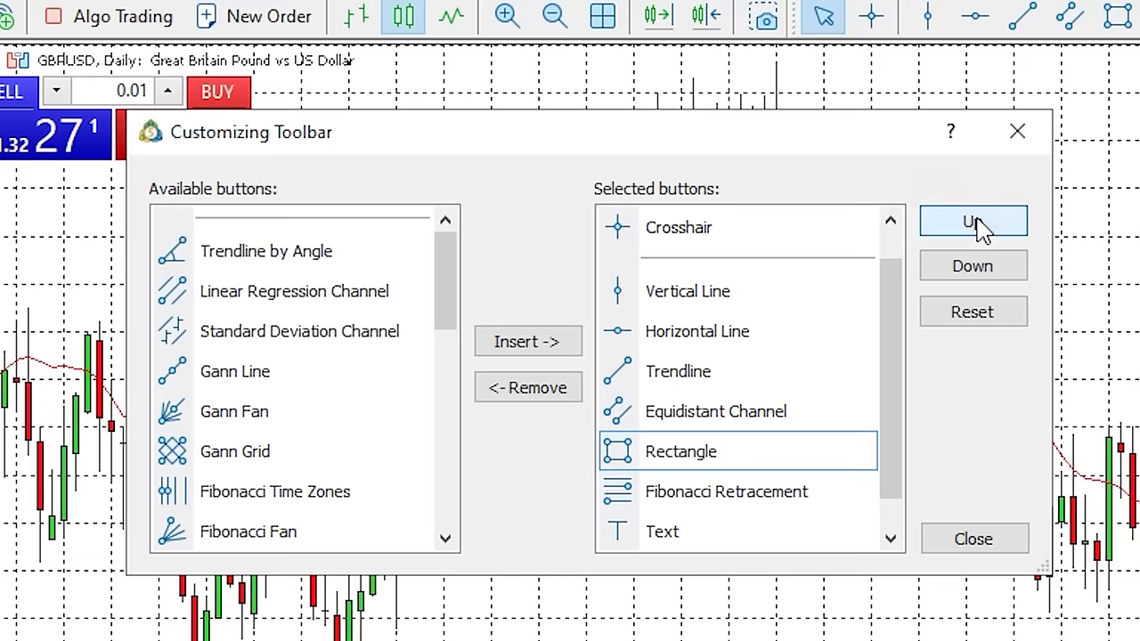
# Move the Rectangle button above Equidistant Channel in the Line Studies toolbar order and close the toolbar customization
pyautogui.click(976, 223)
pyautogui.moveTo(893, 379); pyautogui.dragTo(901, 310)
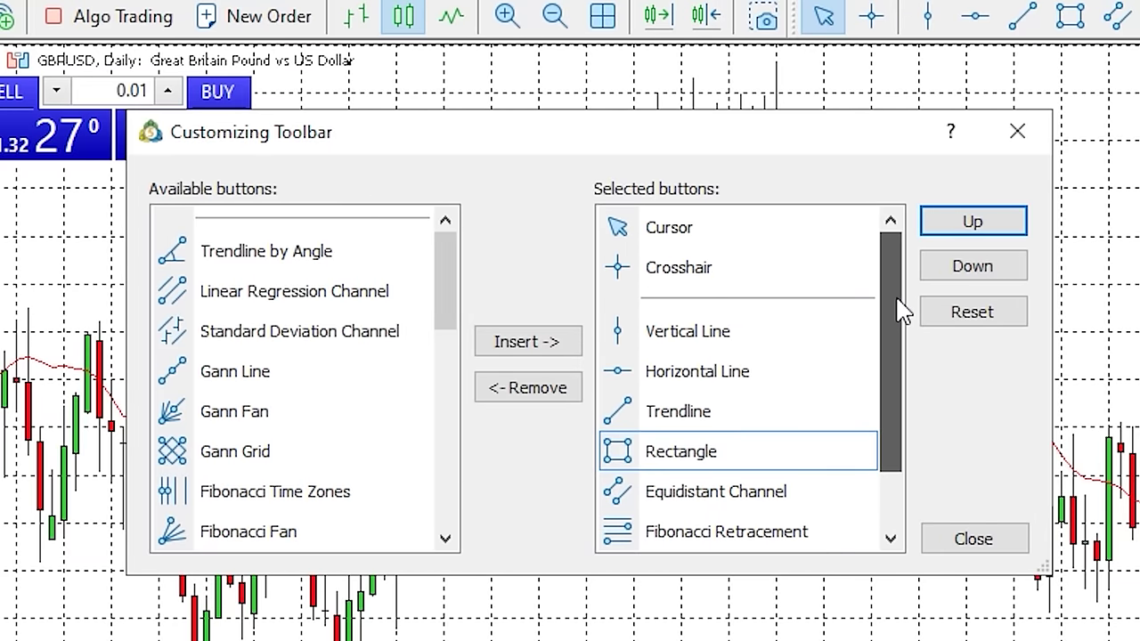
pyautogui.click(975, 539)
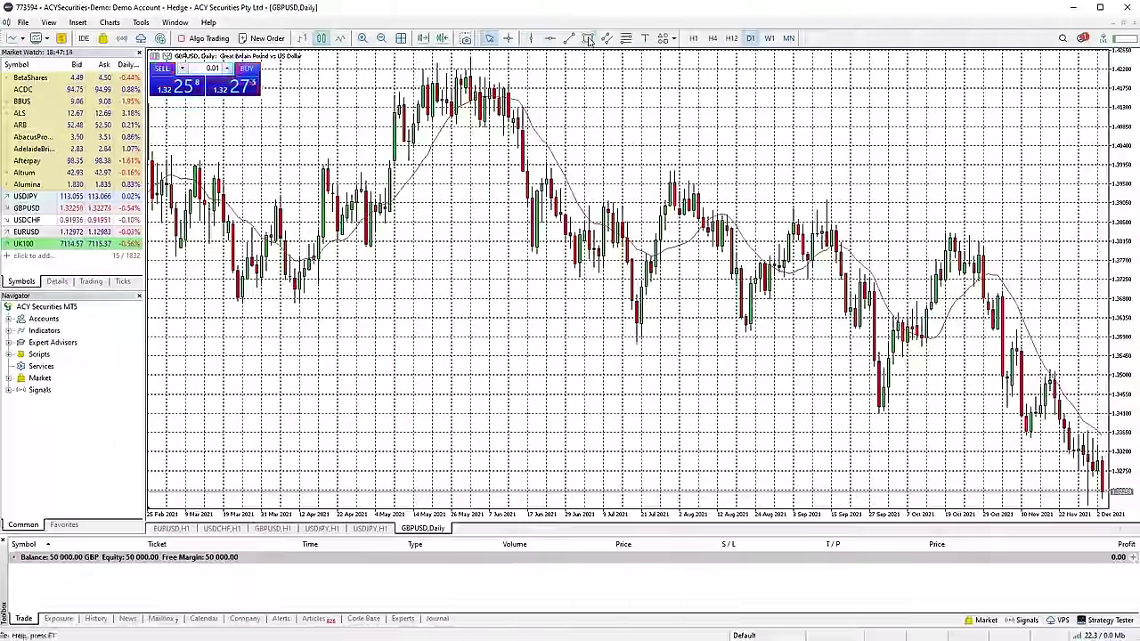
# Draw a rectangle across the July and August 2021 lows and resize it to span about 1.3624 to 1.3587 through 9 September
pyautogui.click(737, 31)
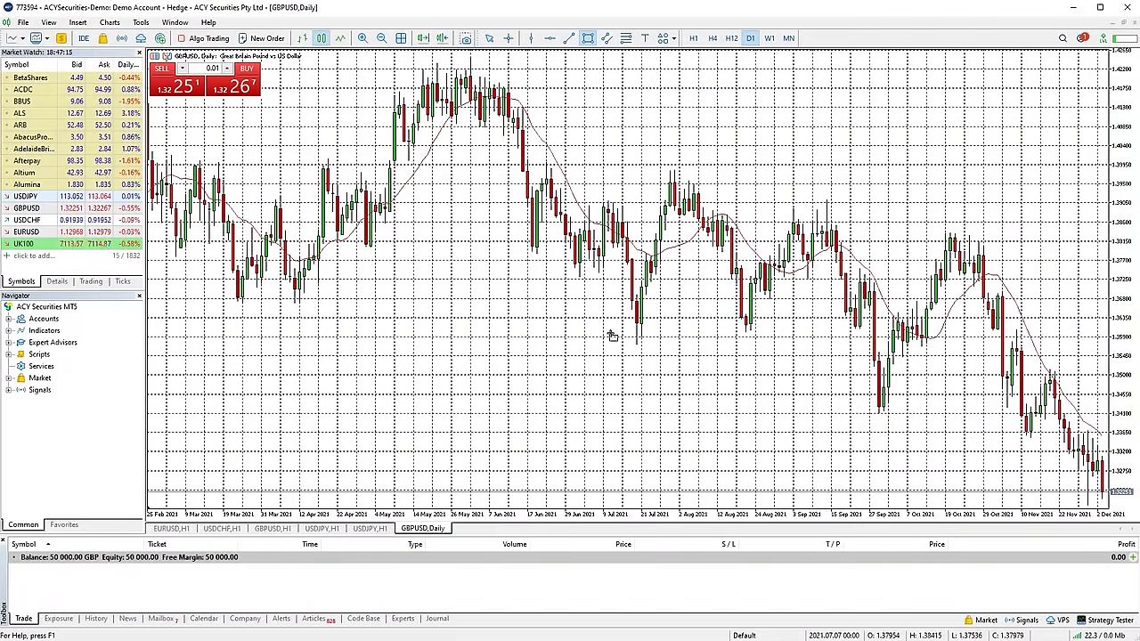
pyautogui.moveTo(688, 341)
pyautogui.mouseDown()
pyautogui.moveTo(799, 346)
pyautogui.moveTo(789, 345)
pyautogui.mouseUp()
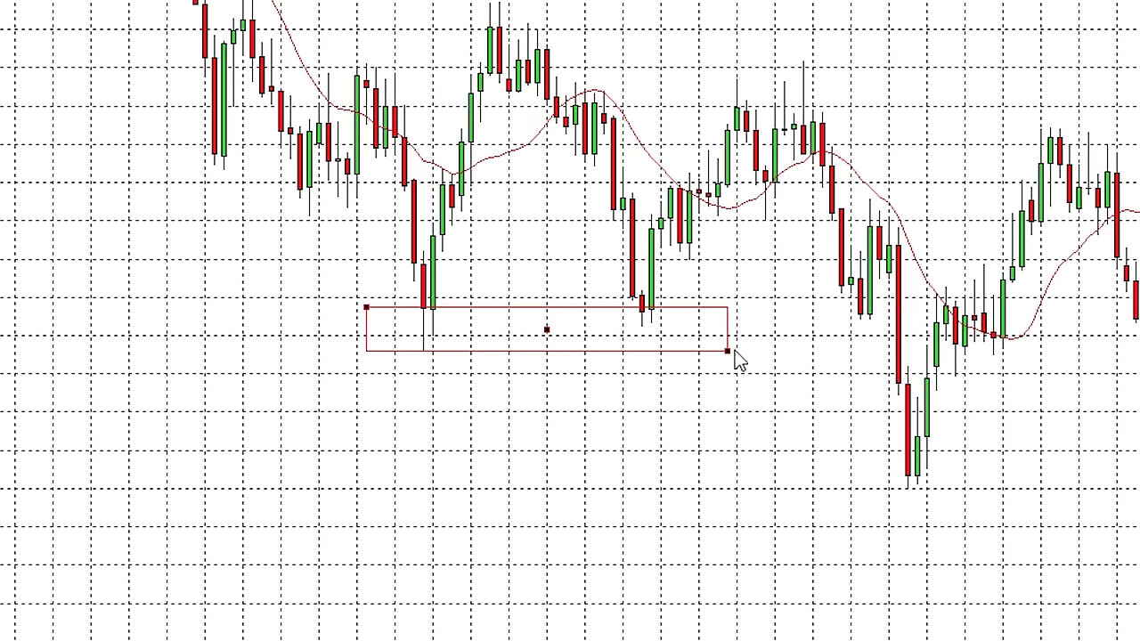
pyautogui.moveTo(735, 351); pyautogui.dragTo(775, 340)
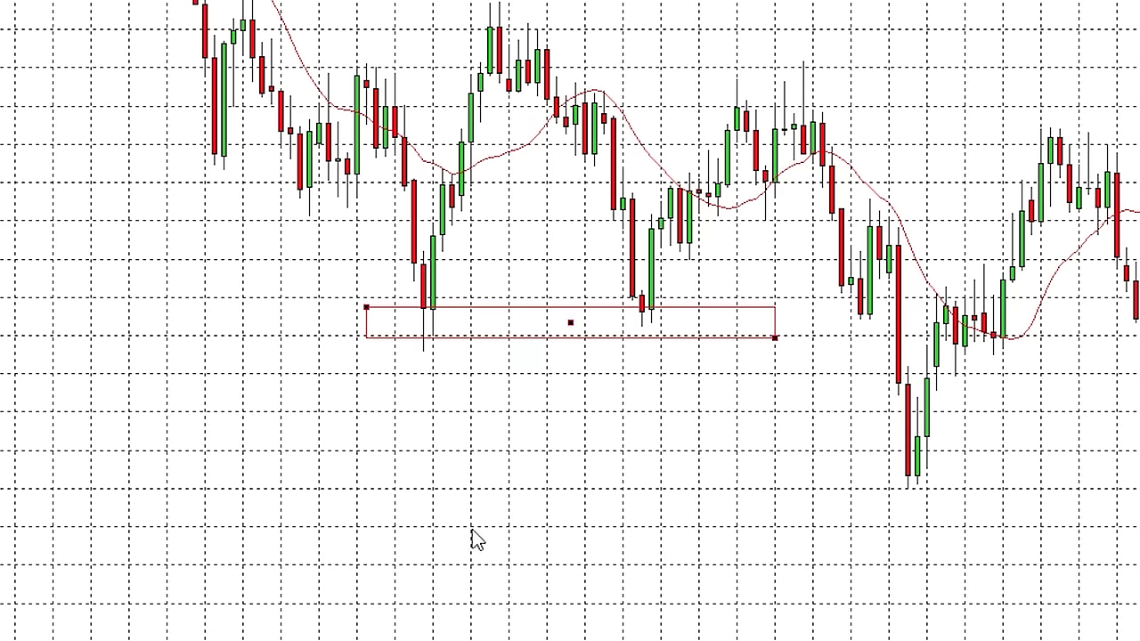
# Open the rectangle's properties, review its colour and line style options, and enable Disable selection
pyautogui.rightClick(475, 318)
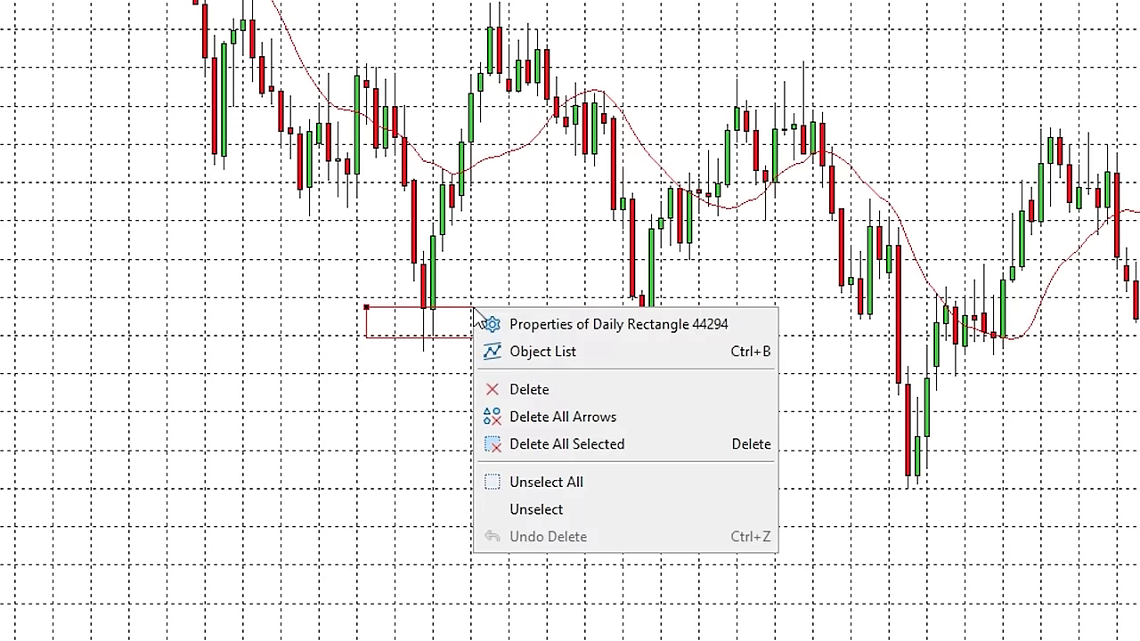
pyautogui.click(592, 329)
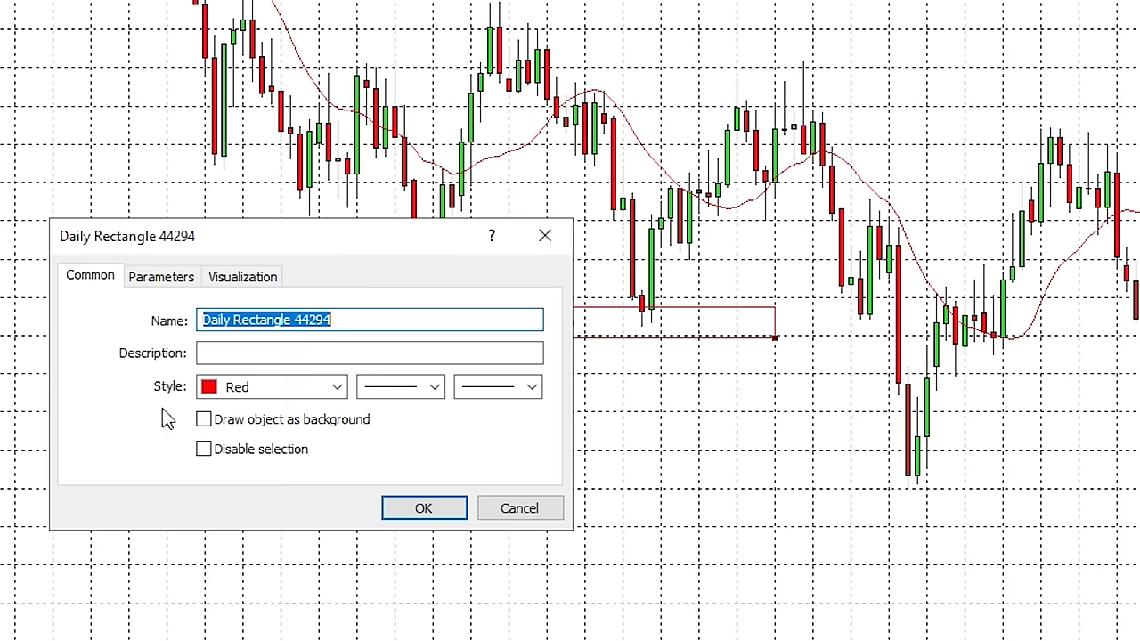
pyautogui.click(350, 326)
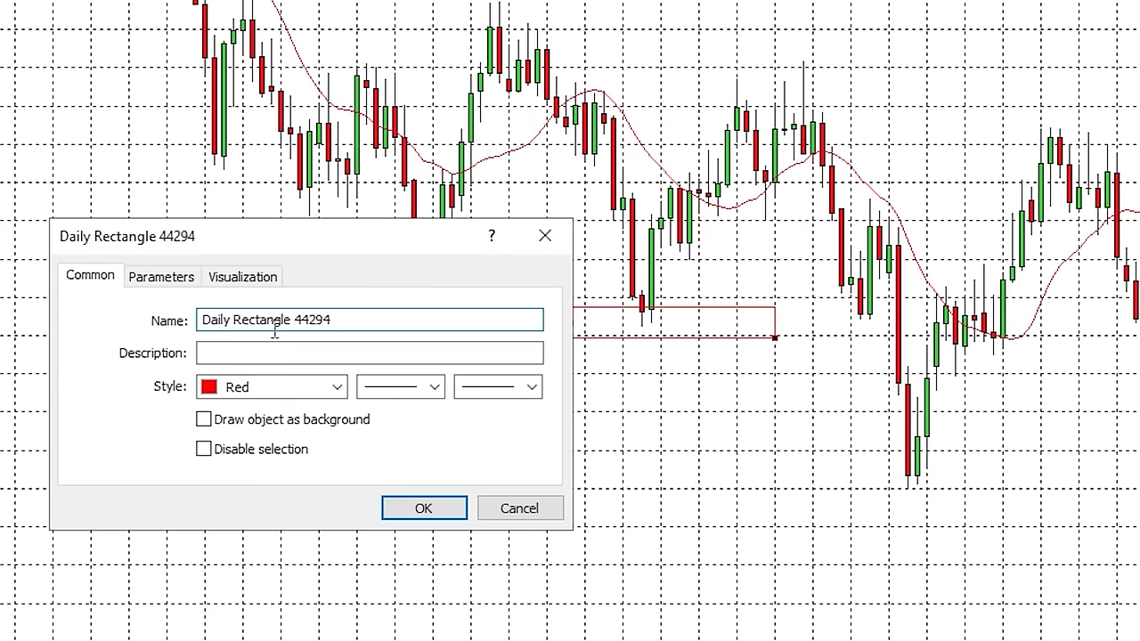
pyautogui.click(337, 389)
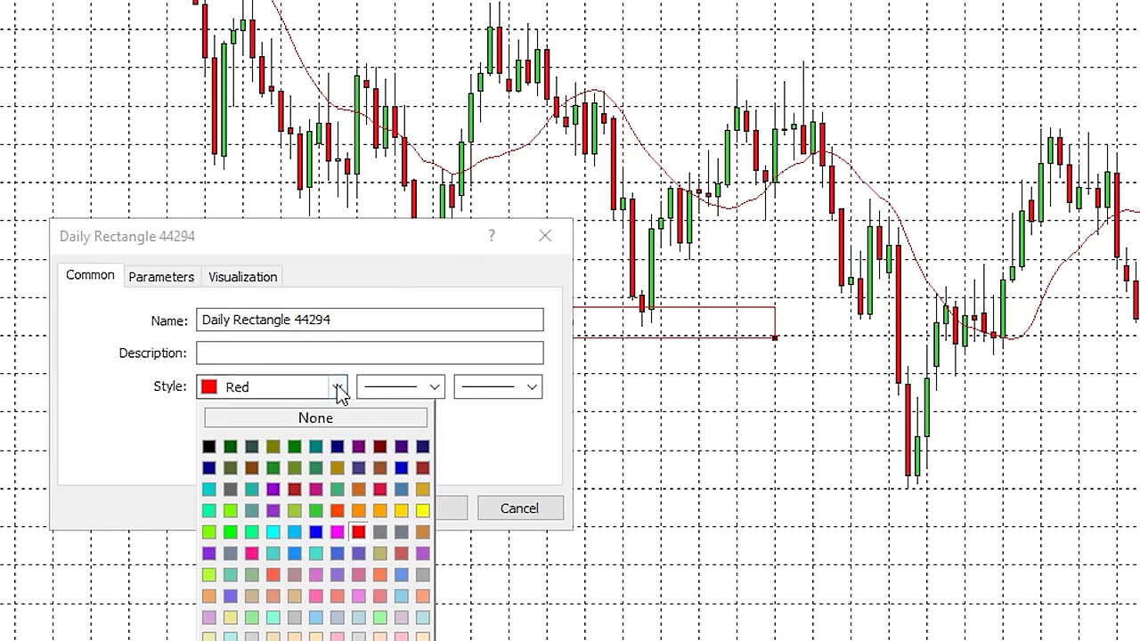
pyautogui.click(338, 389)
pyautogui.click(440, 395)
pyautogui.click(529, 389)
pyautogui.click(529, 389)
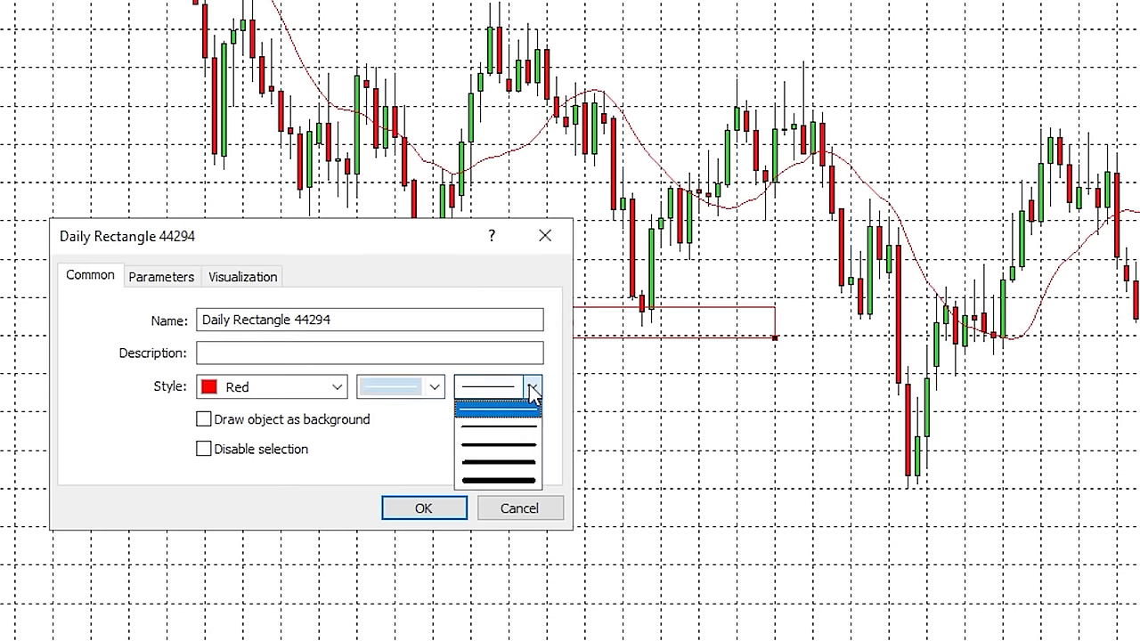
pyautogui.click(532, 392)
pyautogui.click(204, 449)
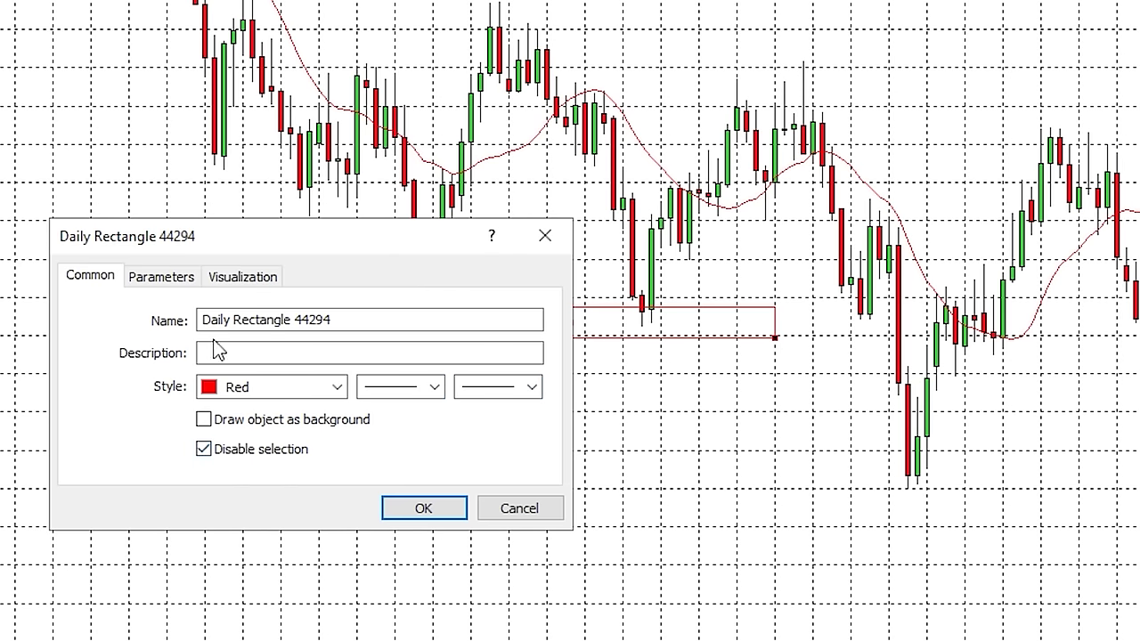
# Review the rectangle's date and price parameters, keep it visible on all timeframes, and apply the properties
pyautogui.click(170, 276)
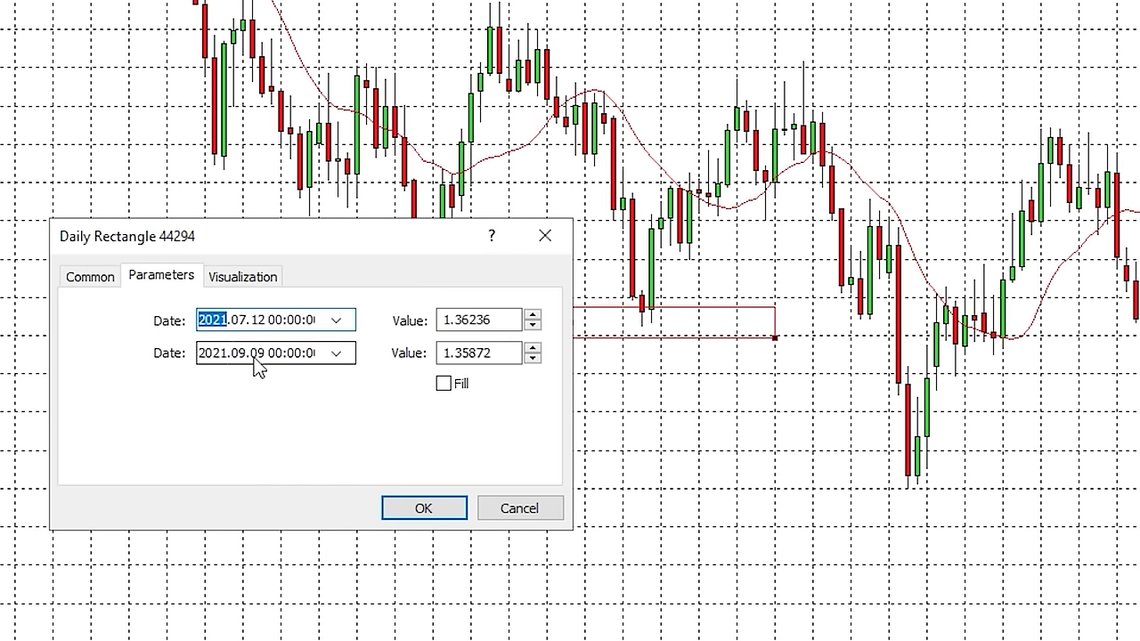
pyautogui.click(234, 283)
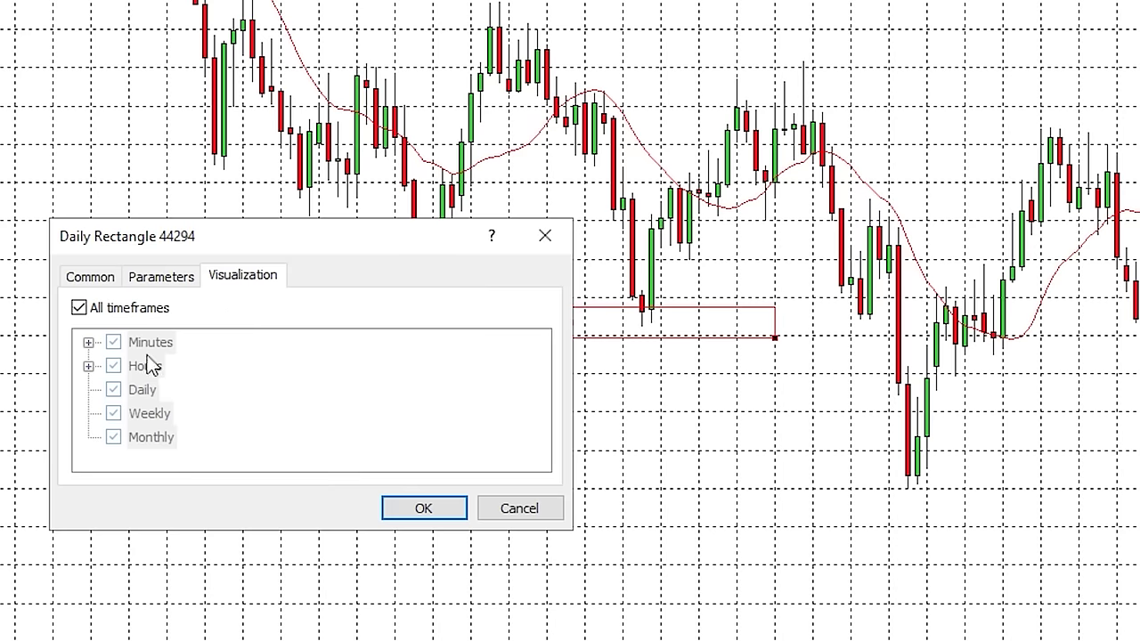
pyautogui.click(118, 313)
pyautogui.click(124, 312)
pyautogui.click(418, 509)
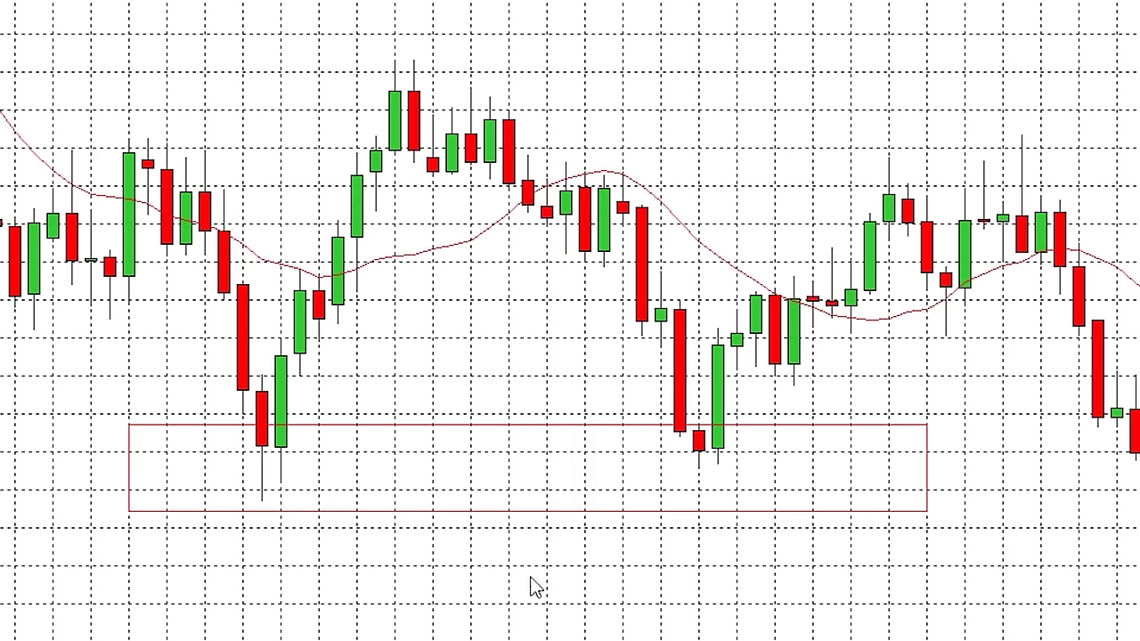
# Delete the rectangle under the July and August lows and undo the deletion, twice
pyautogui.doubleClick(291, 511)
pyautogui.press('Delete')
pyautogui.hotkey('ctrl', 'z')
pyautogui.doubleClick(436, 514)
pyautogui.rightClick(435, 513)
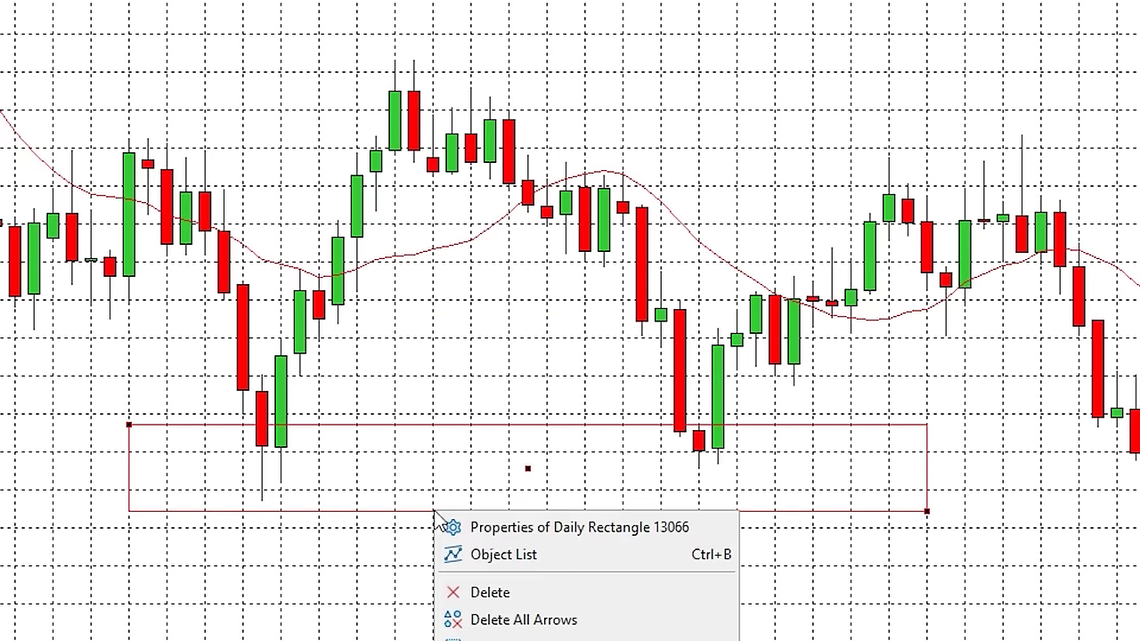
pyautogui.click(547, 597)
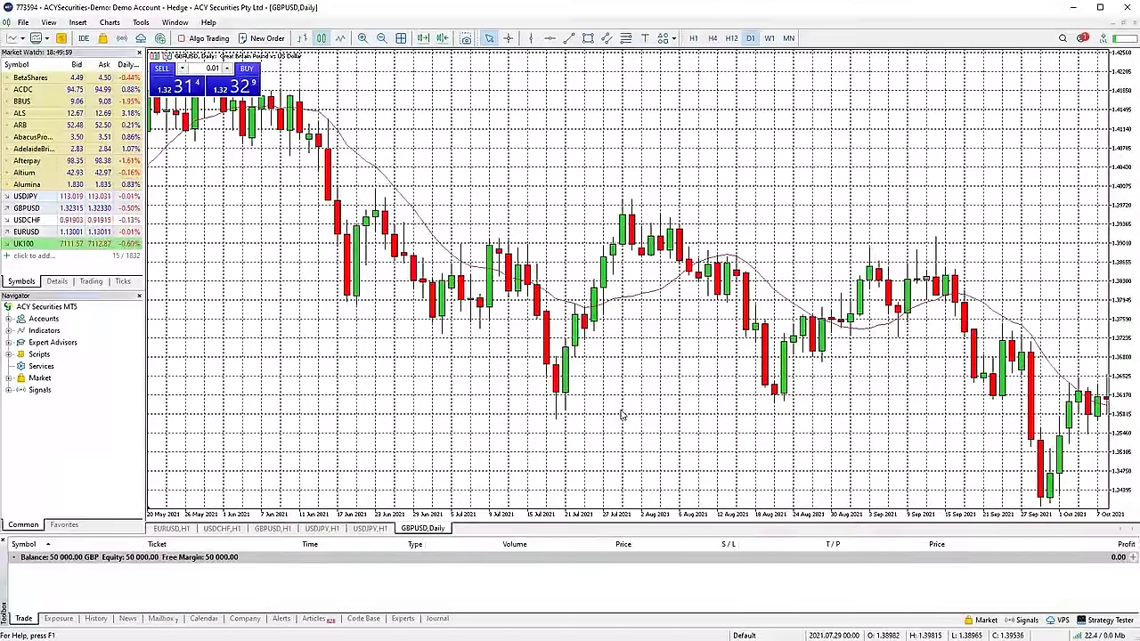
pyautogui.hotkey('ctrl', 'z')
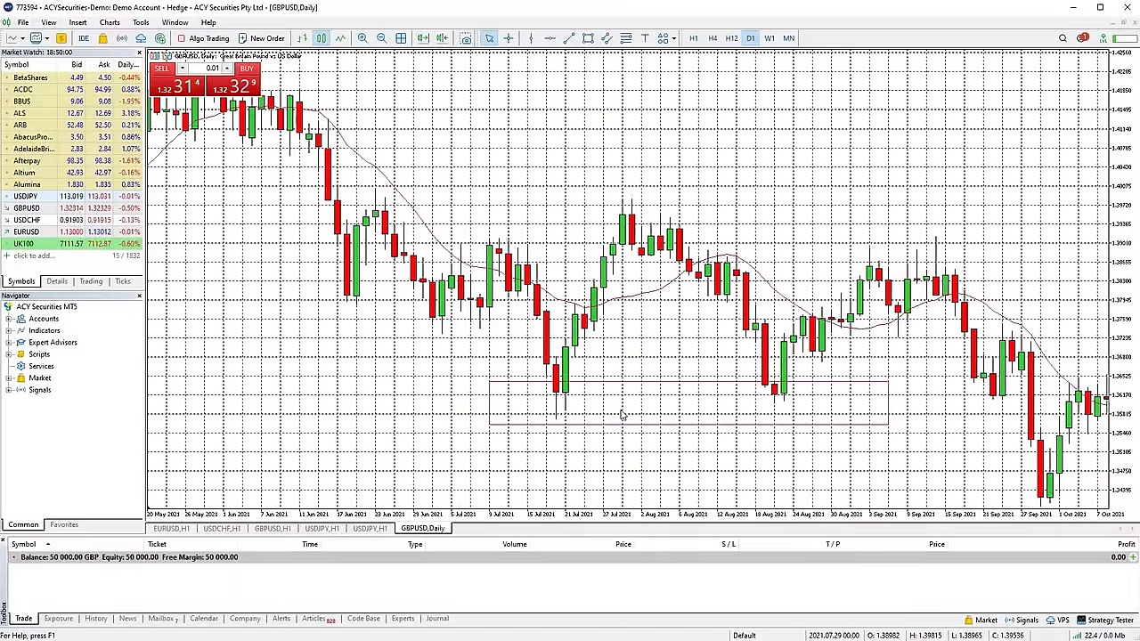
# Delete the rectangle through the GBPUSD daily chart's object list and close the list
pyautogui.rightClick(723, 121)
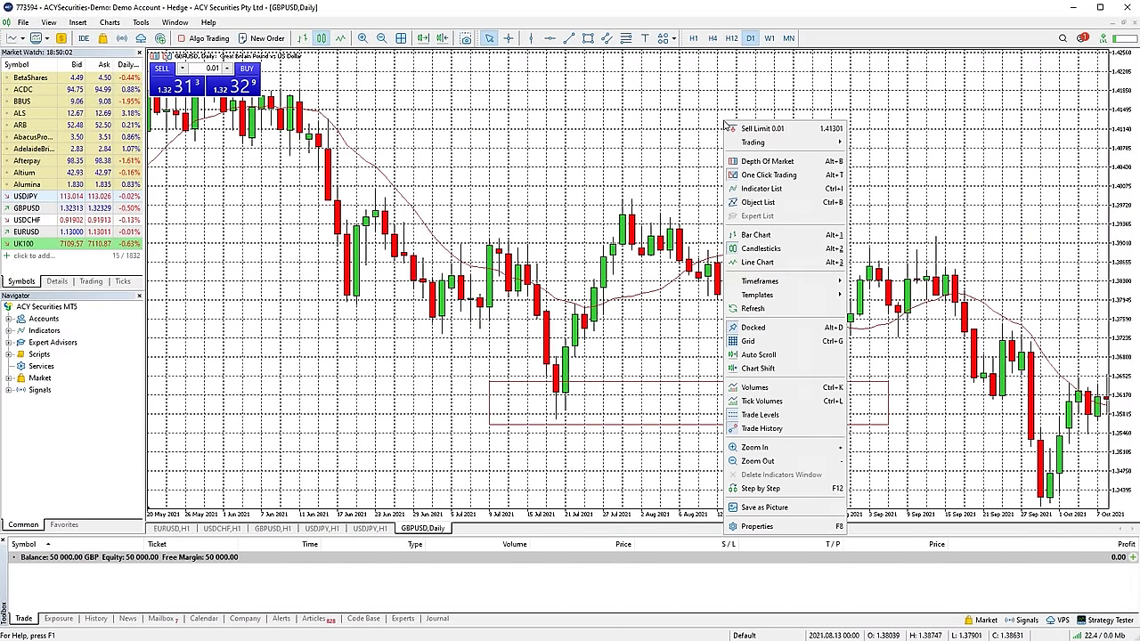
pyautogui.click(774, 203)
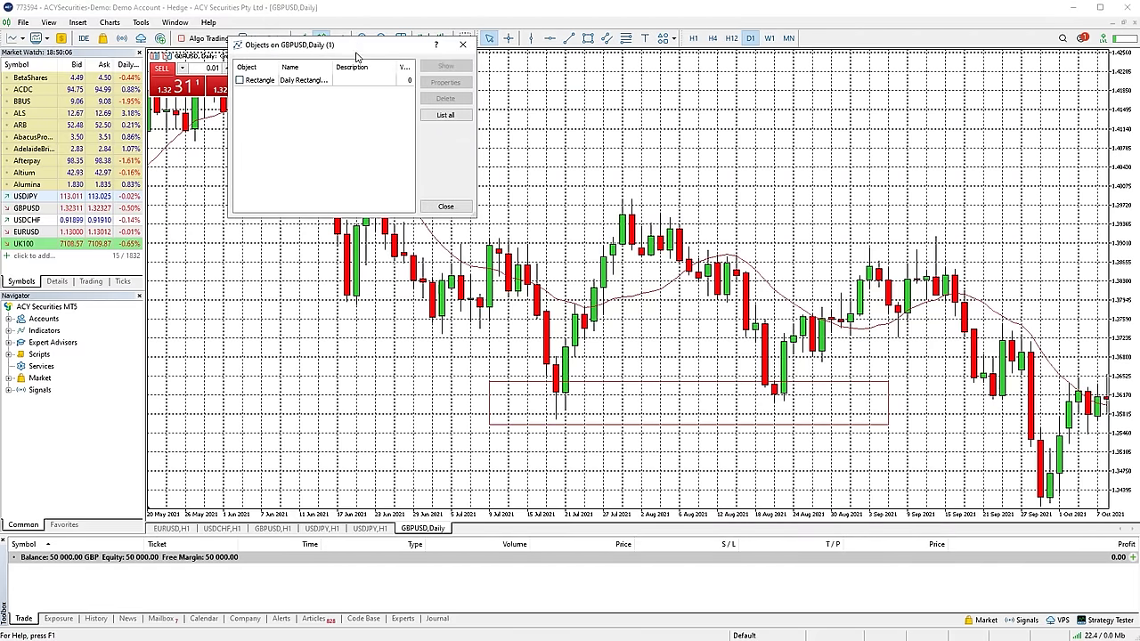
pyautogui.moveTo(356, 56); pyautogui.dragTo(325, 167)
pyautogui.click(264, 200)
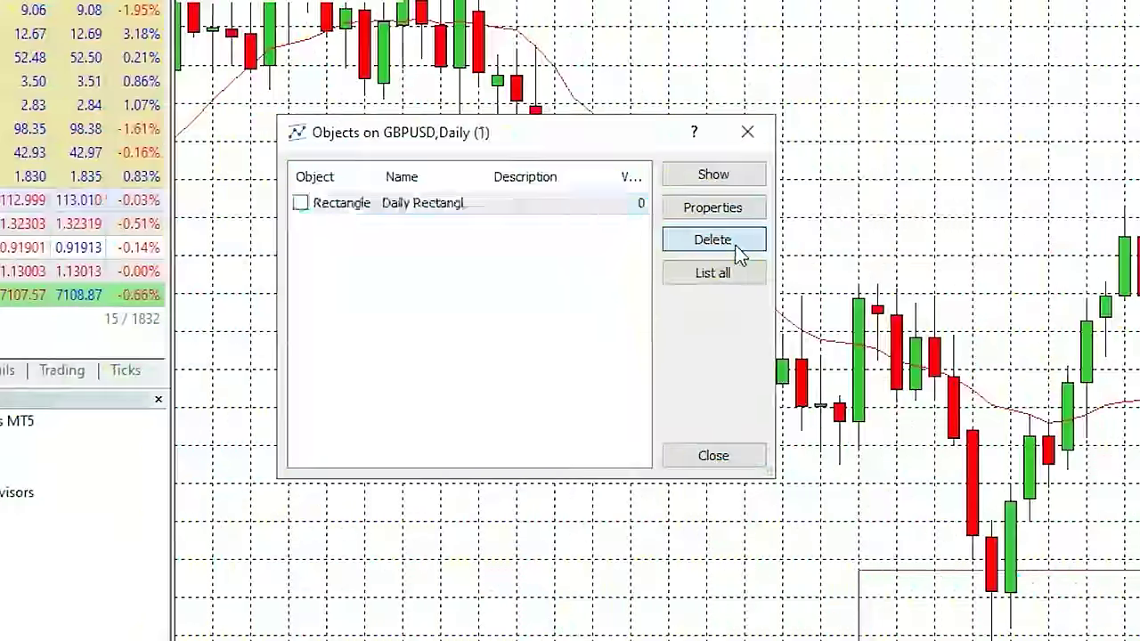
pyautogui.click(737, 249)
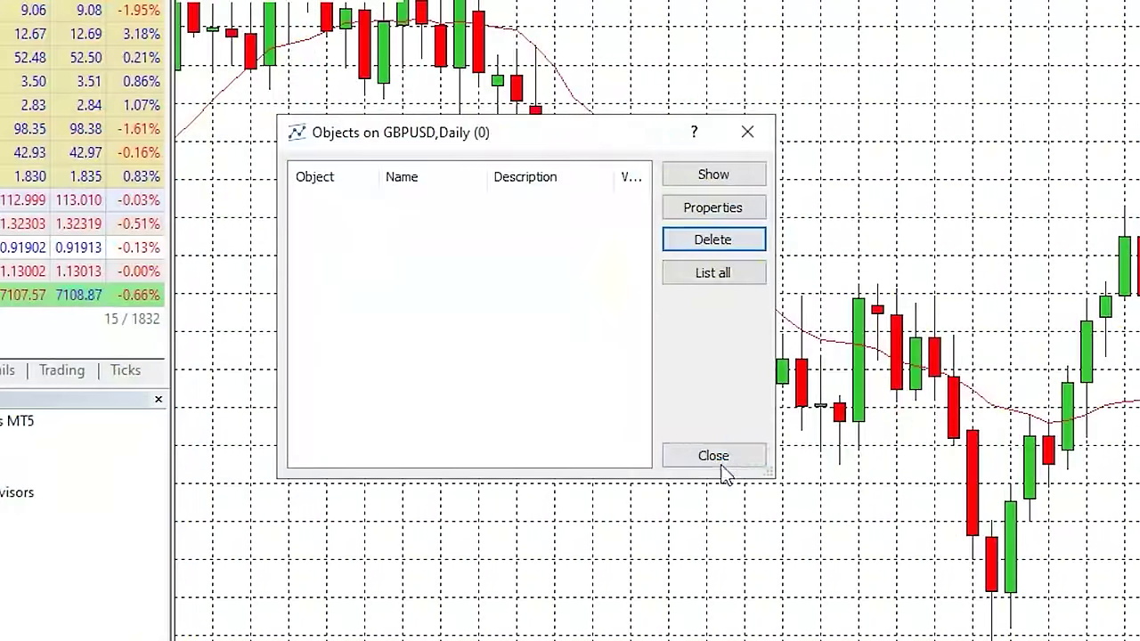
pyautogui.click(717, 459)
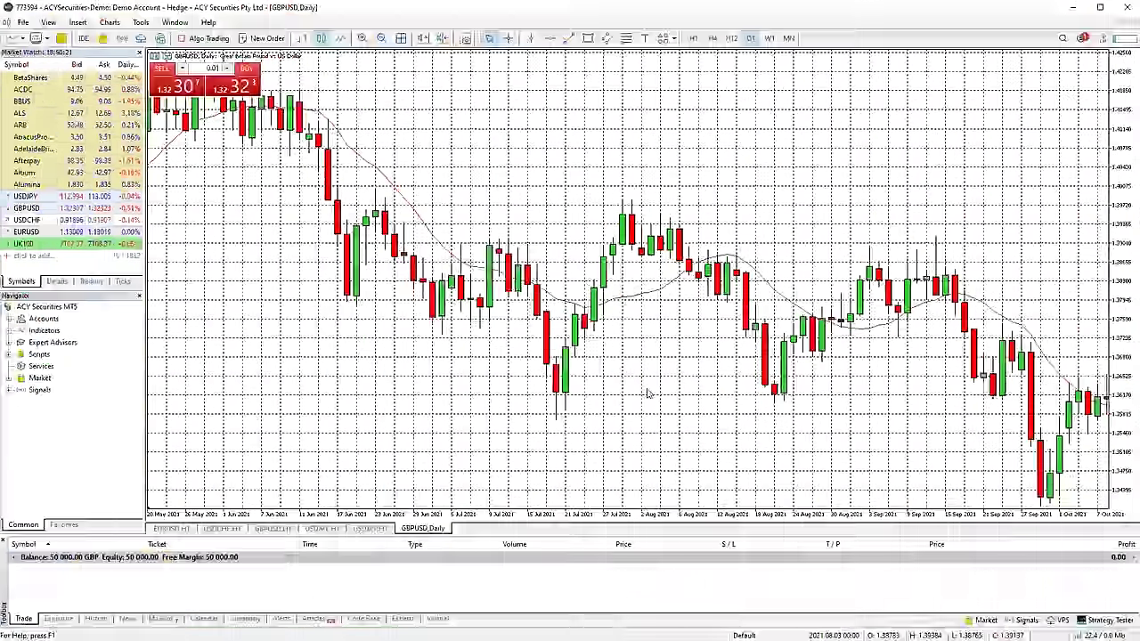
# Measure the move from the 30 July 2021 high to the 20 August low with the crosshair, and repeat a crosshair measurement on the chart
pyautogui.click(509, 39)
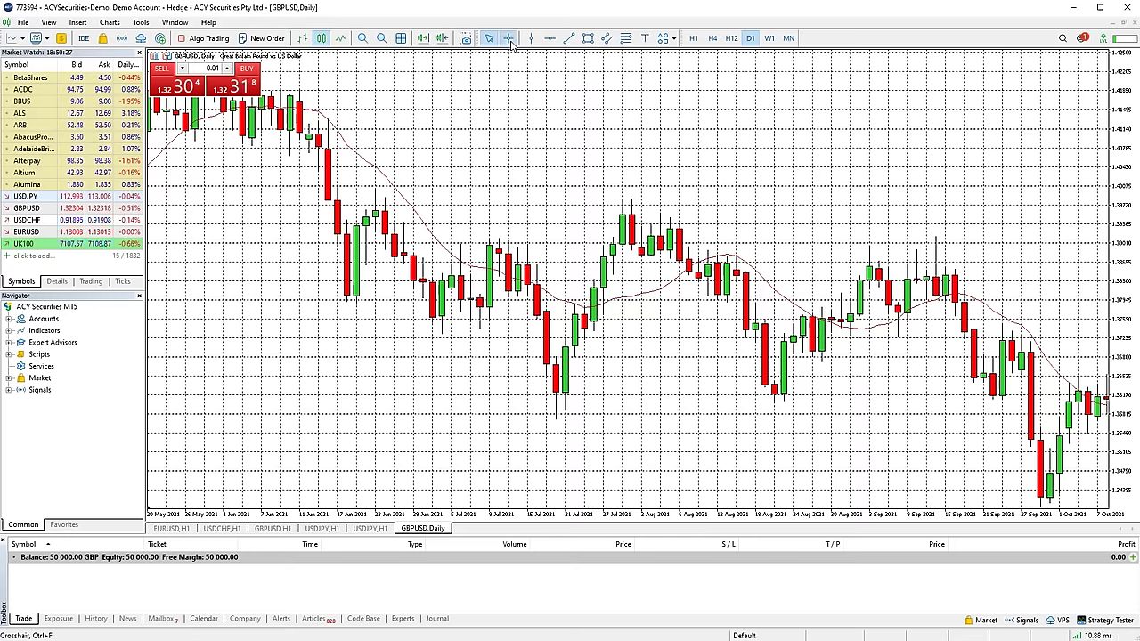
pyautogui.moveTo(631, 199); pyautogui.dragTo(773, 406)
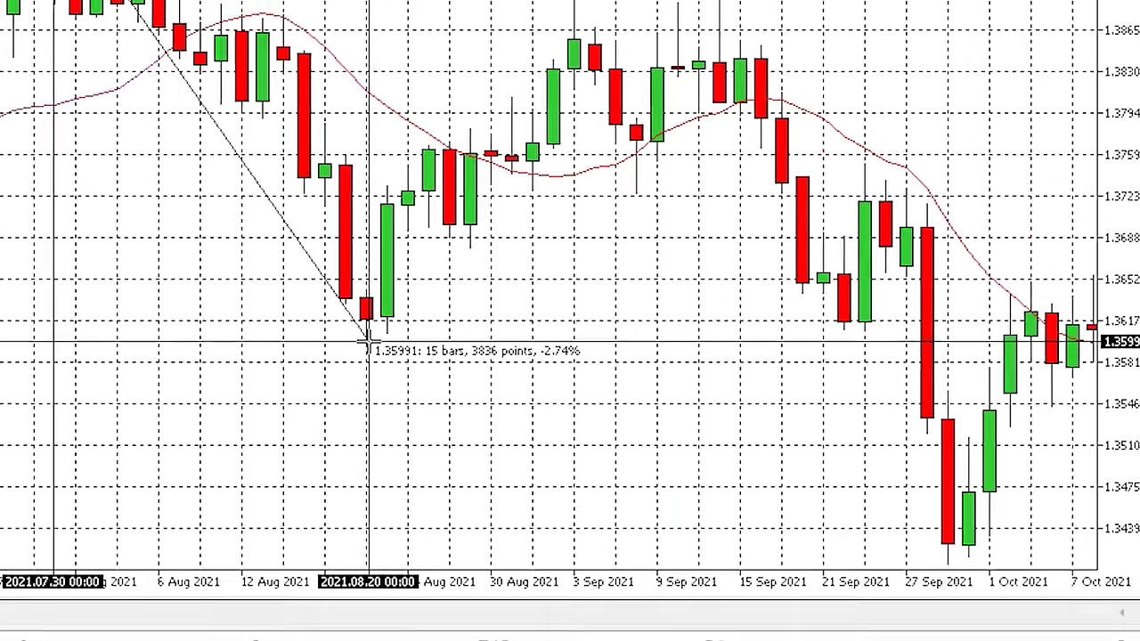
pyautogui.moveTo(366, 342); pyautogui.dragTo(366, 342)
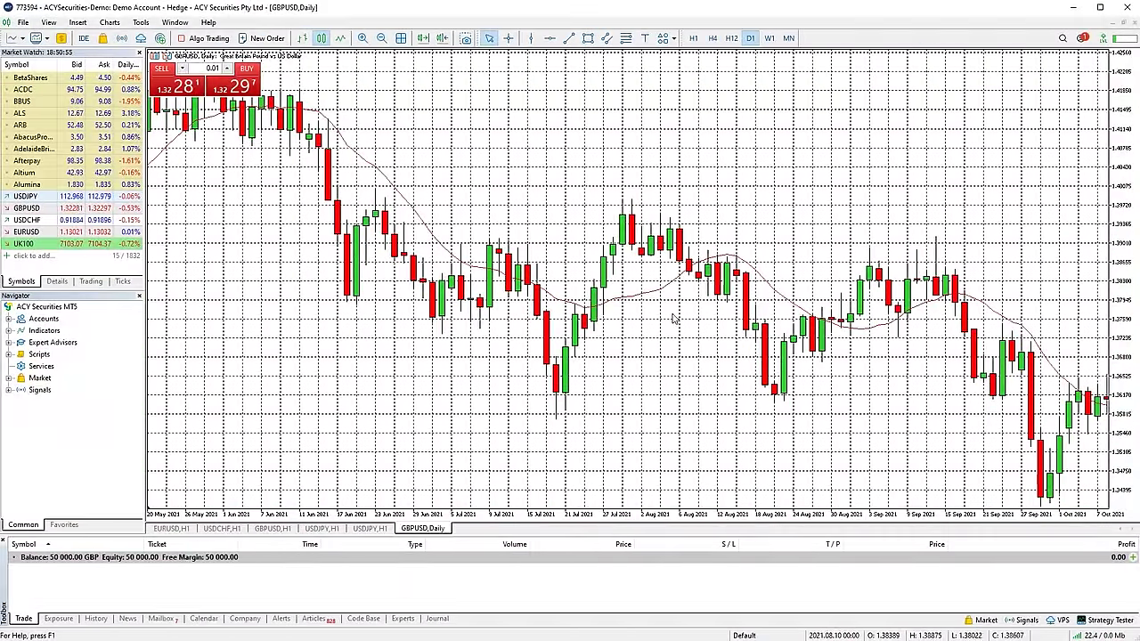
pyautogui.middleClick(519, 158)
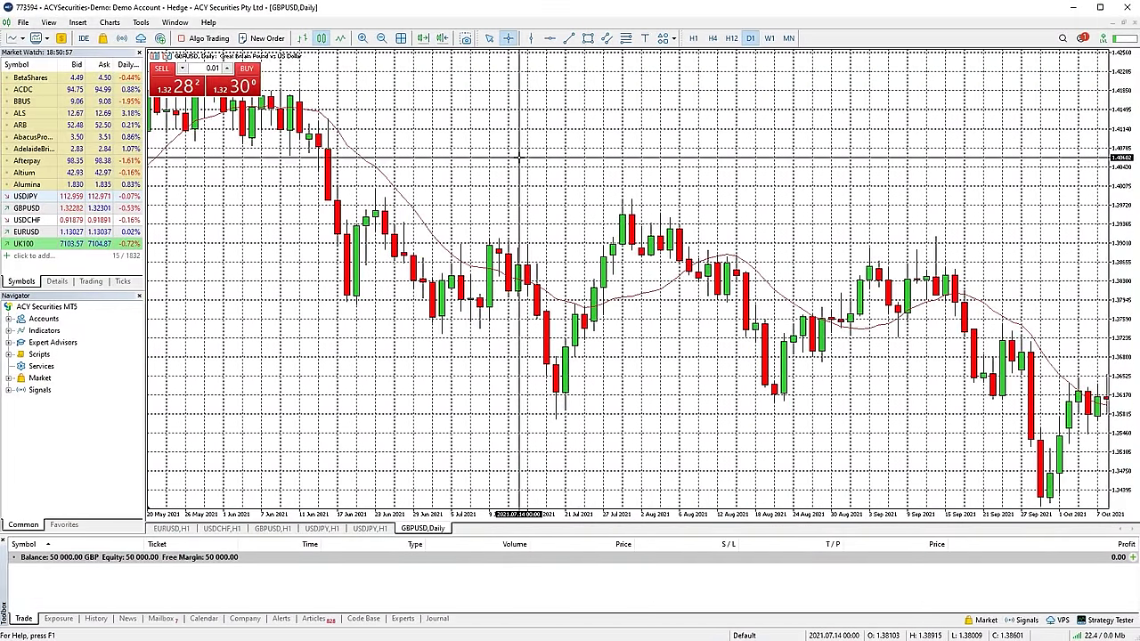
pyautogui.moveTo(629, 364); pyautogui.dragTo(685, 394)
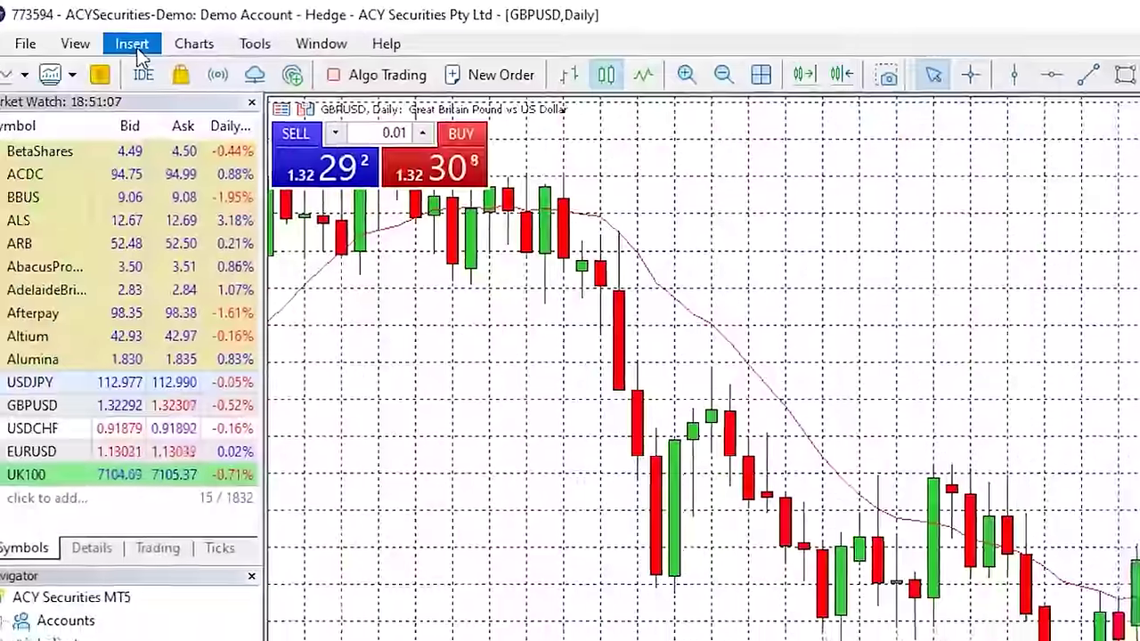
# Insert the MACD oscillator on the GBPUSD daily chart with fast EMA 12, slow EMA 26 and SMA 9, applied to Close
pyautogui.click(111, 38)
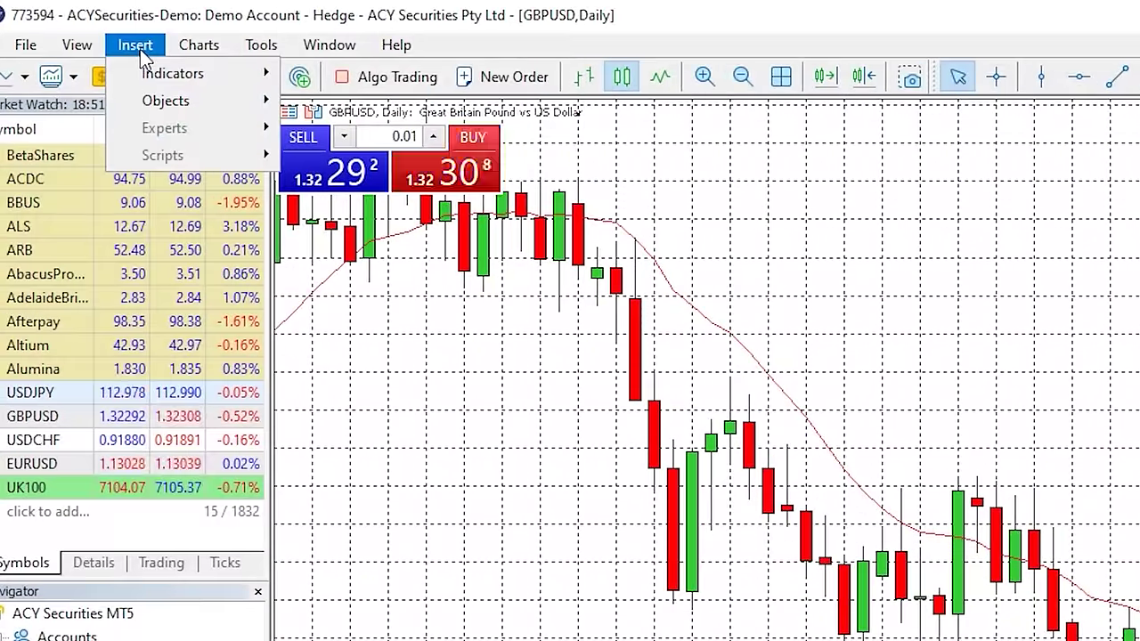
pyautogui.moveTo(198, 81)
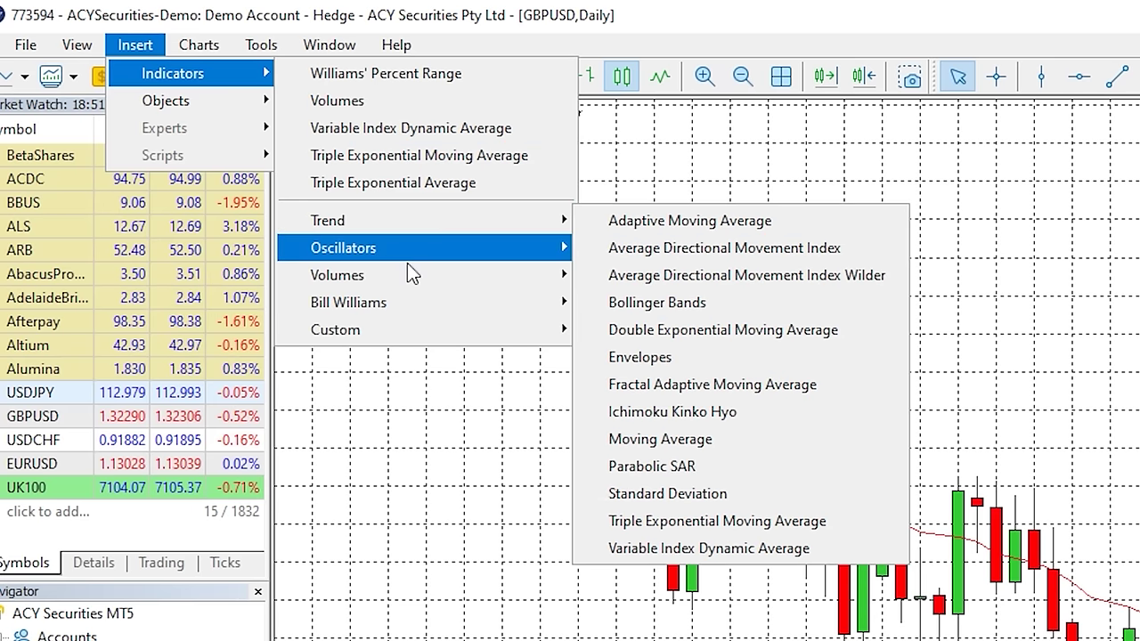
pyautogui.moveTo(414, 277)
pyautogui.moveTo(419, 247)
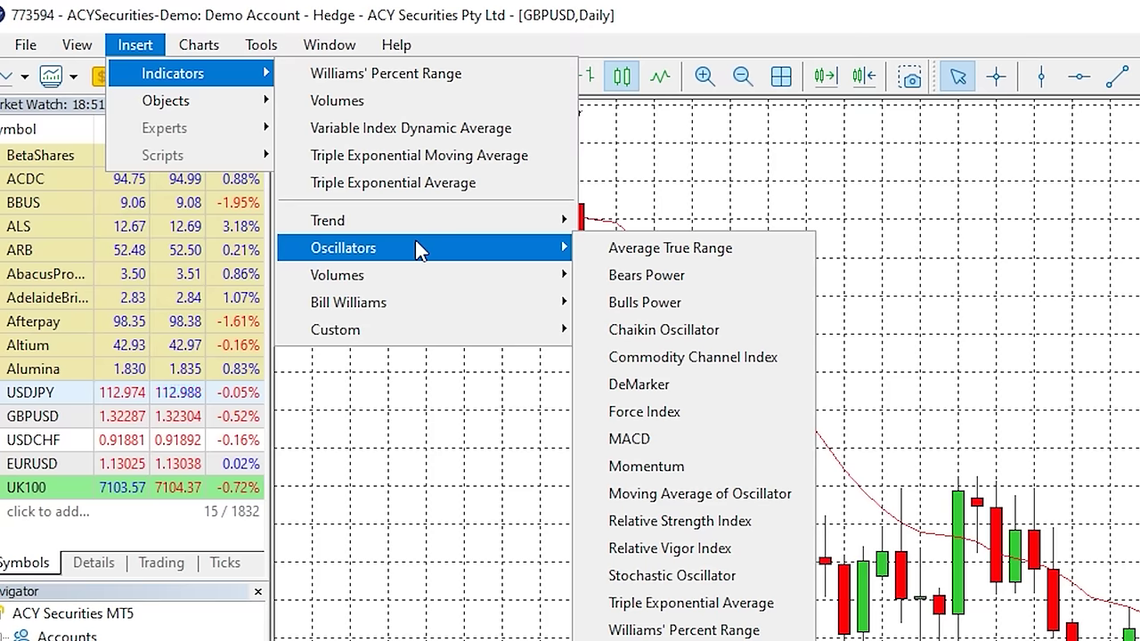
pyautogui.click(632, 438)
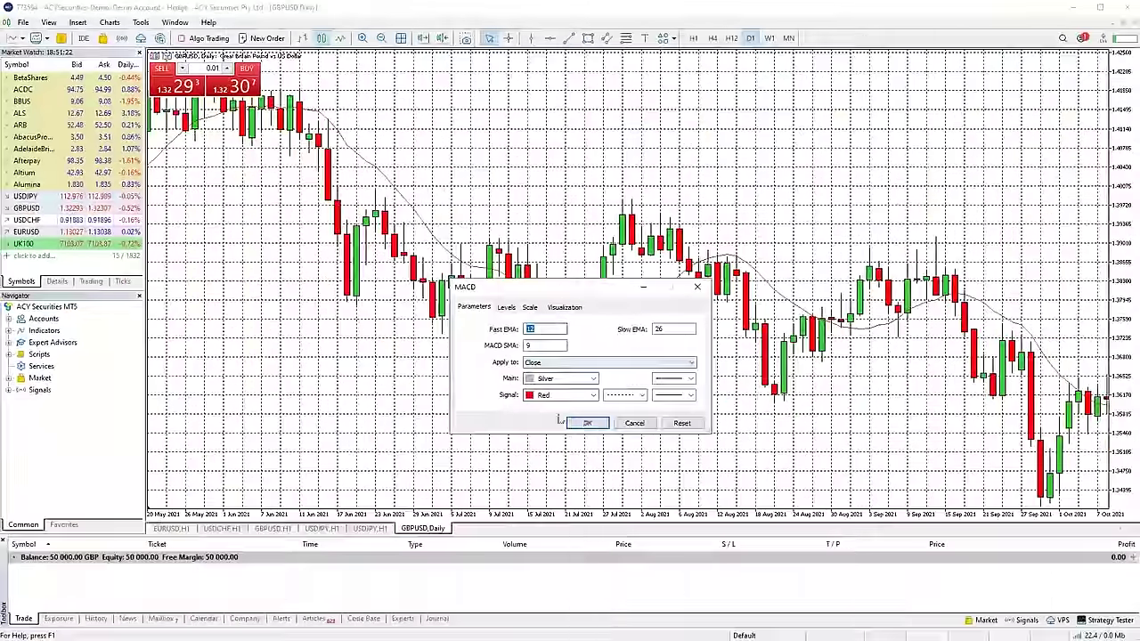
pyautogui.click(587, 422)
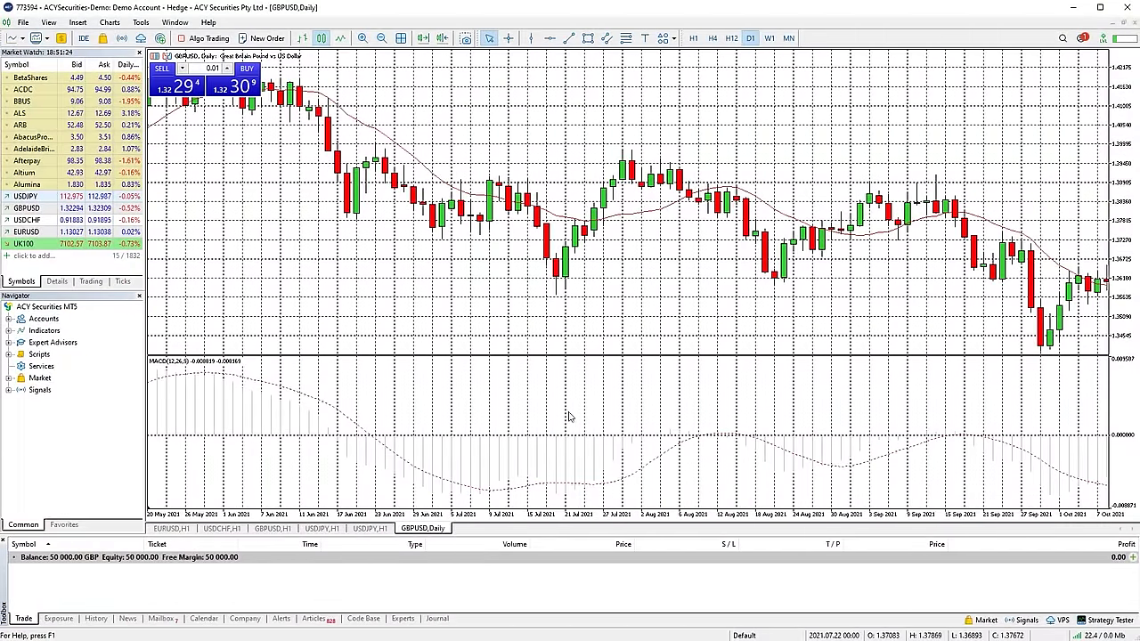
# Review the MACD indicator's parameters, levels, scale and visualization settings on the GBPUSD daily chart and close its properties
pyautogui.rightClick(365, 430)
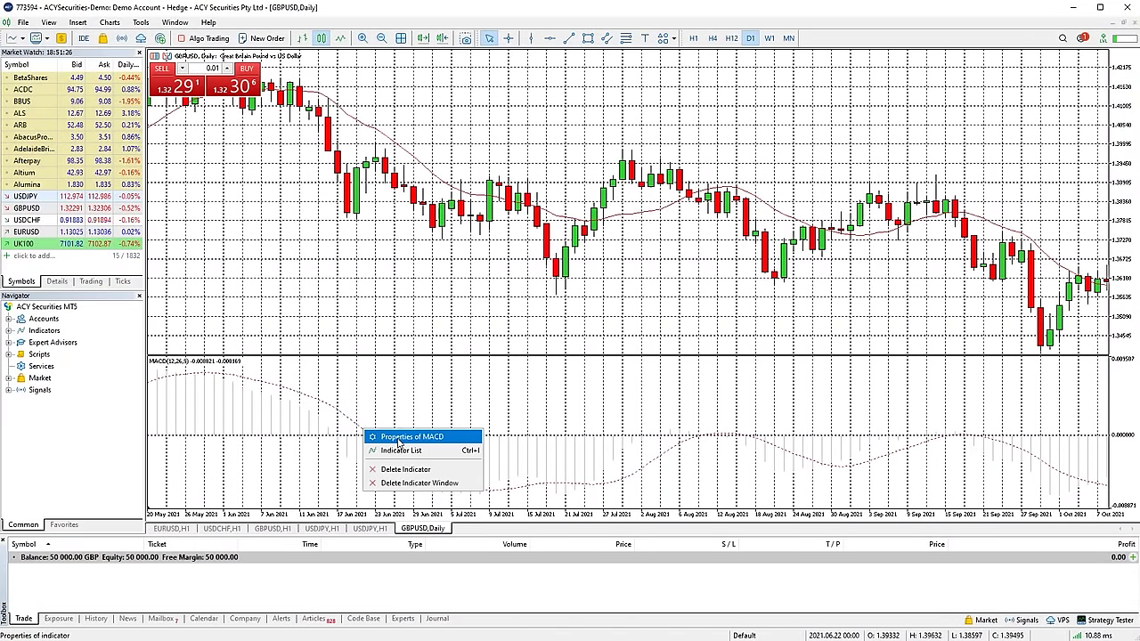
pyautogui.click(392, 438)
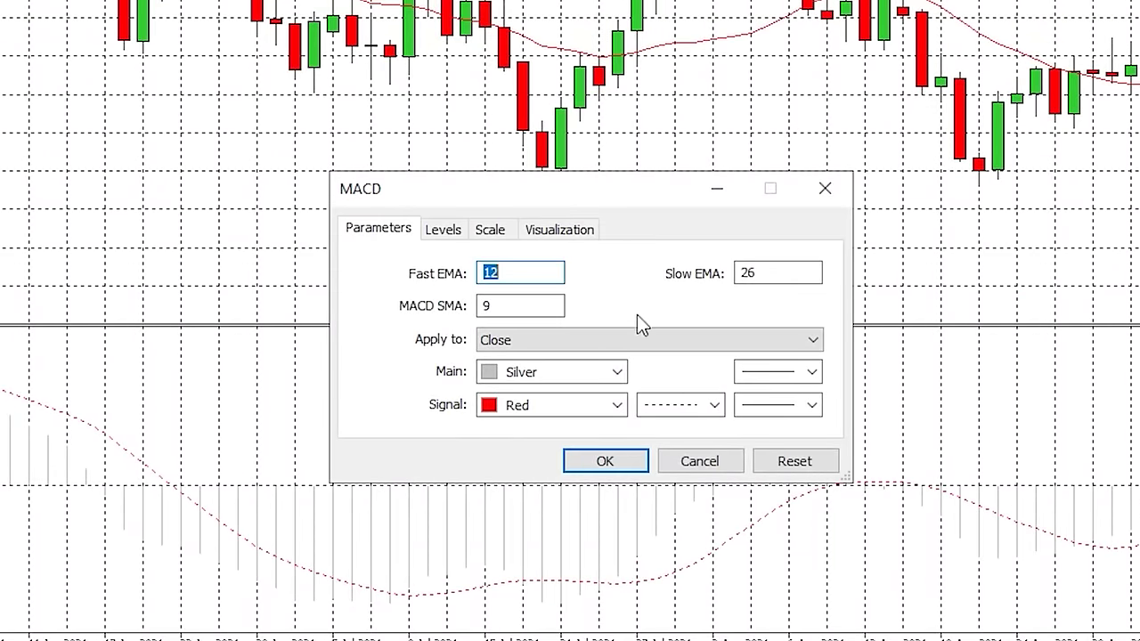
pyautogui.click(615, 339)
pyautogui.click(615, 339)
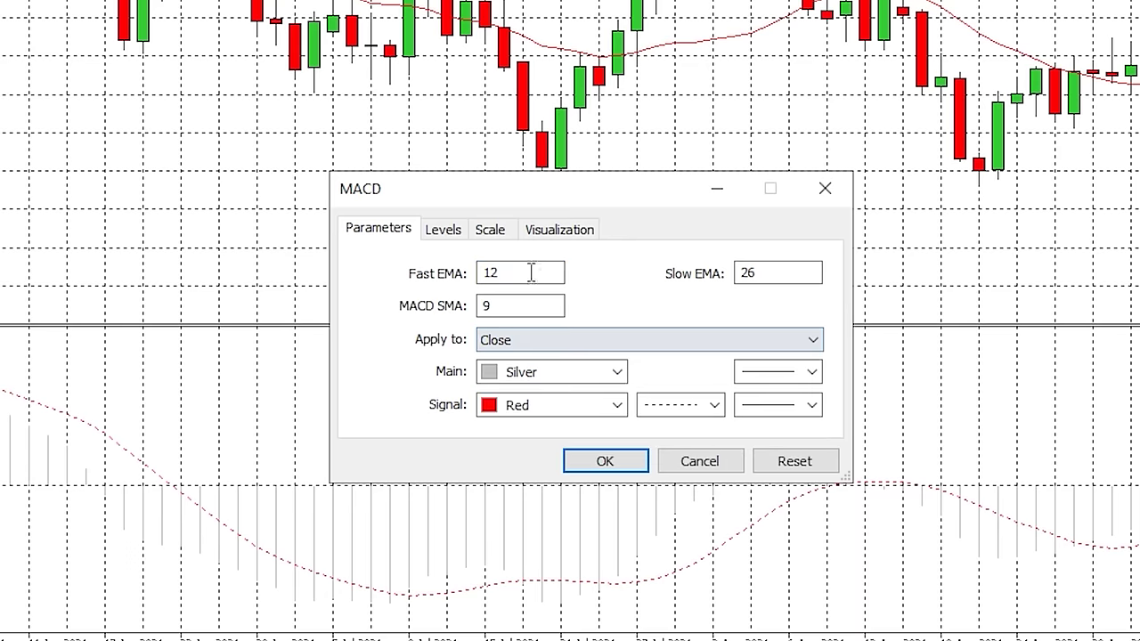
pyautogui.click(439, 233)
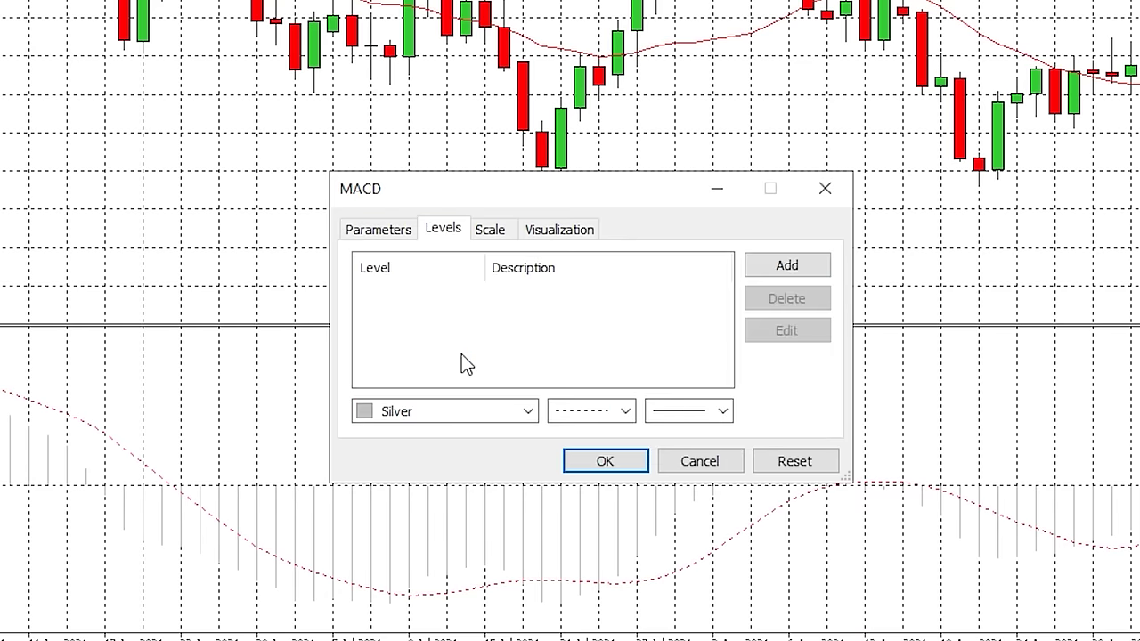
pyautogui.click(492, 234)
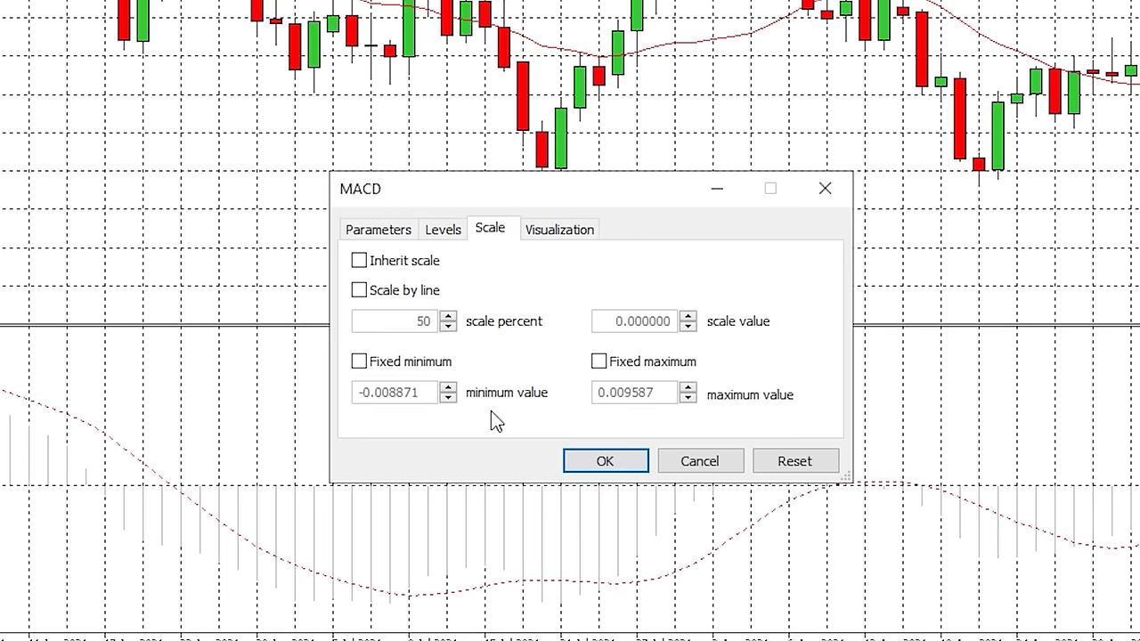
pyautogui.click(559, 233)
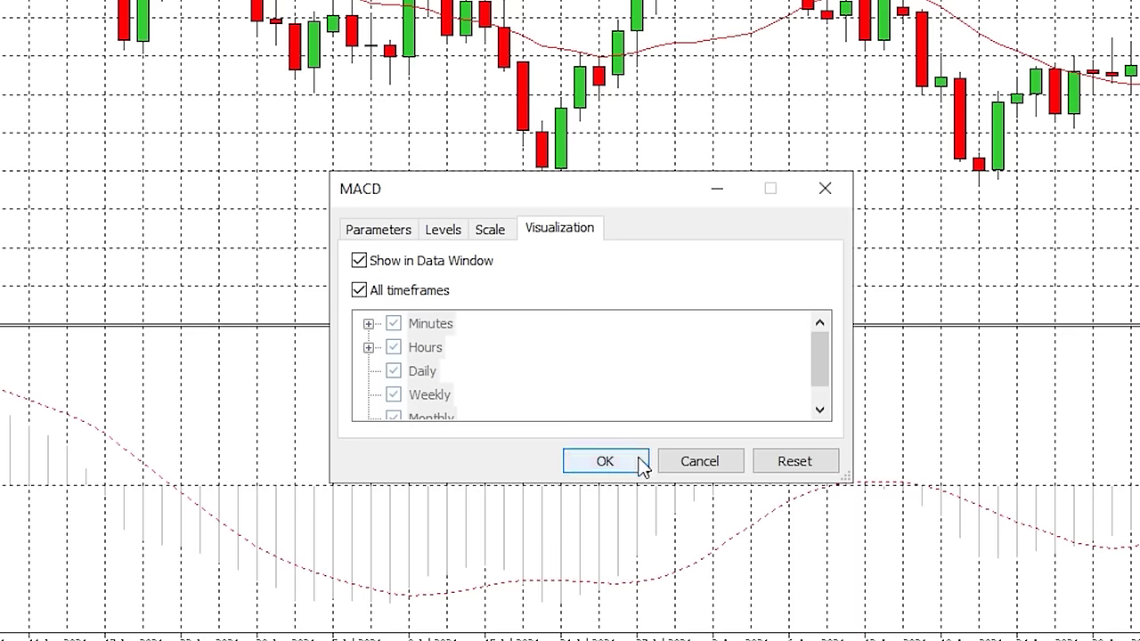
pyautogui.click(605, 460)
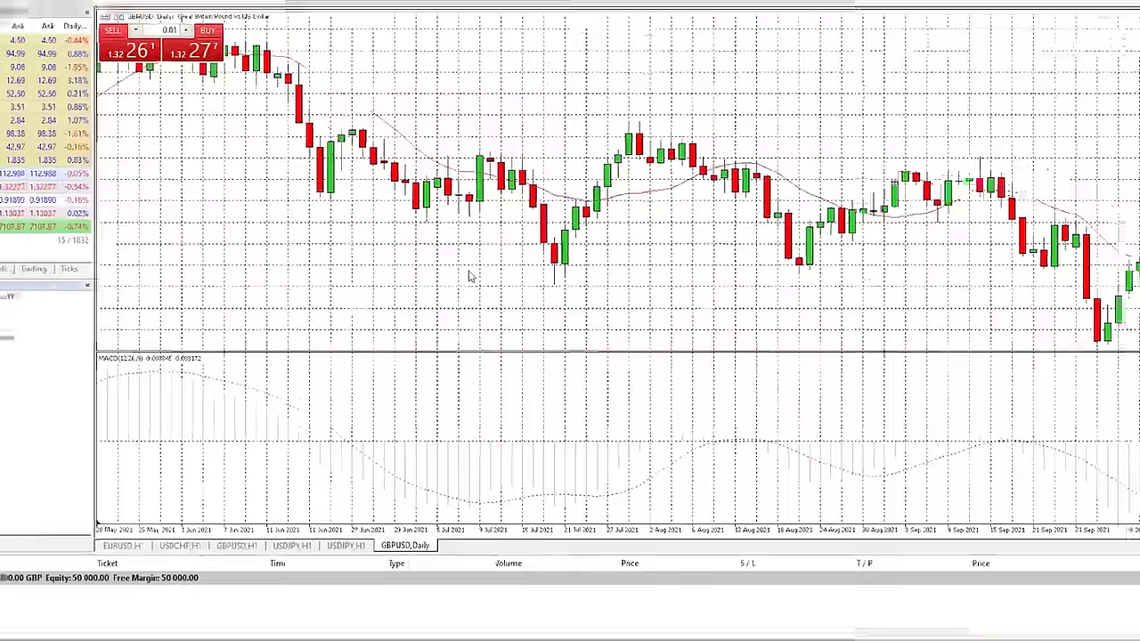
# View the list of indicators on the GBPUSD daily chart, select MACD in it, and close the list
pyautogui.rightClick(398, 188)
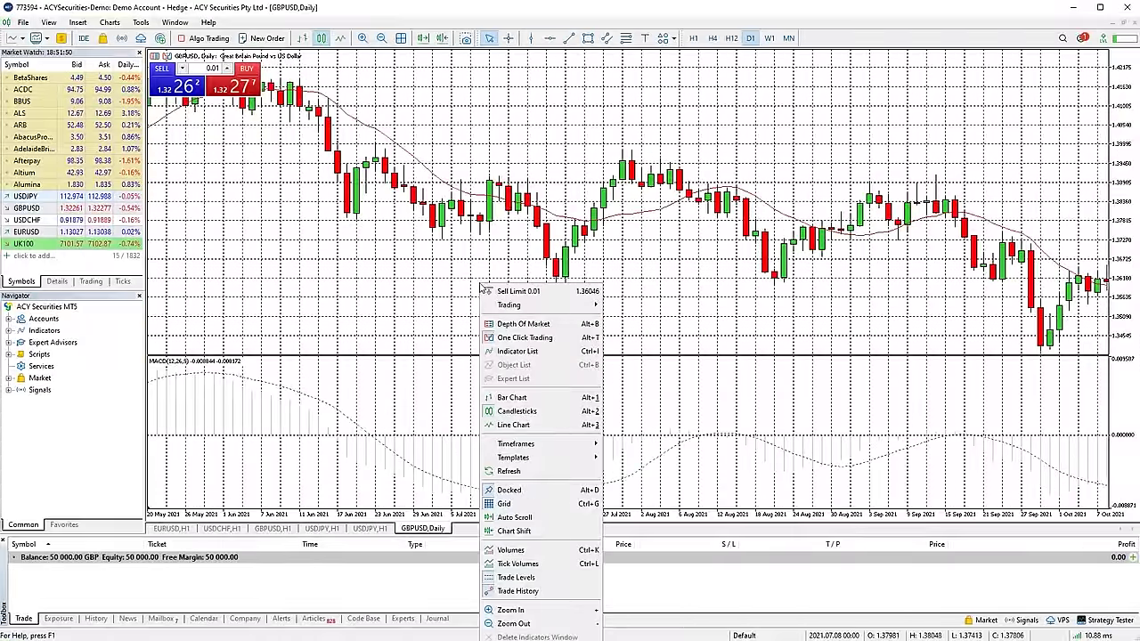
pyautogui.click(535, 352)
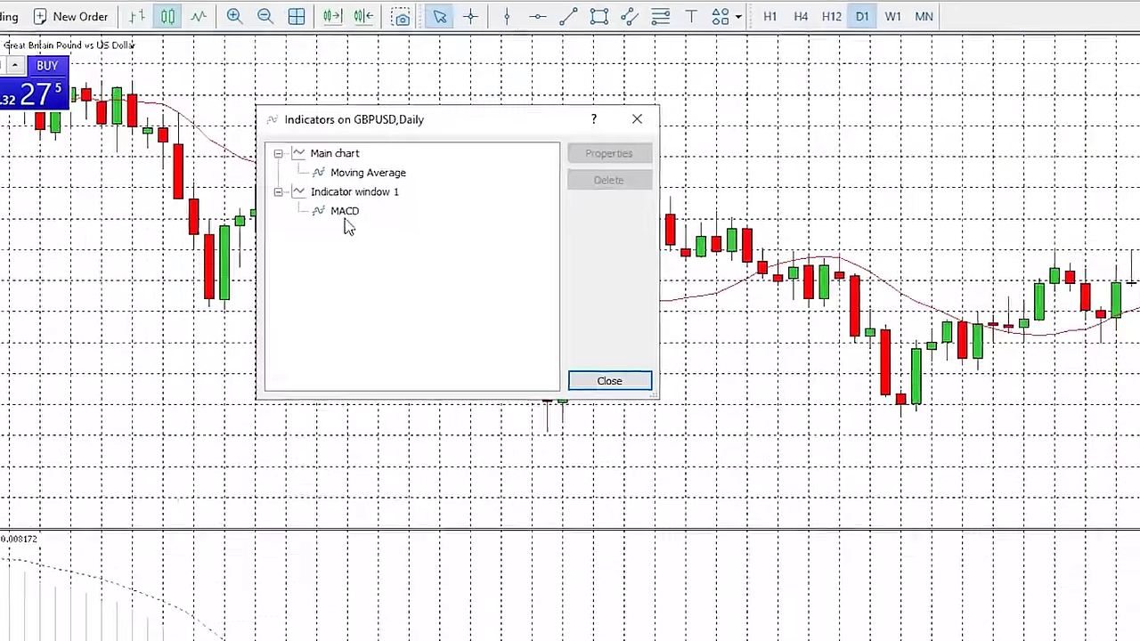
pyautogui.click(434, 157)
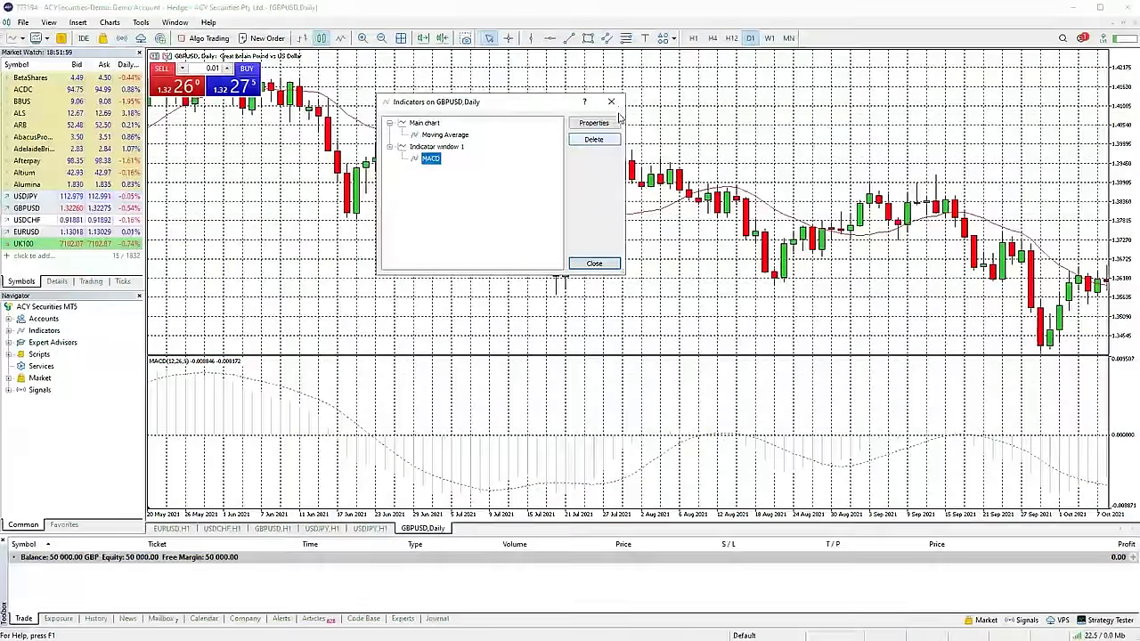
pyautogui.click(618, 106)
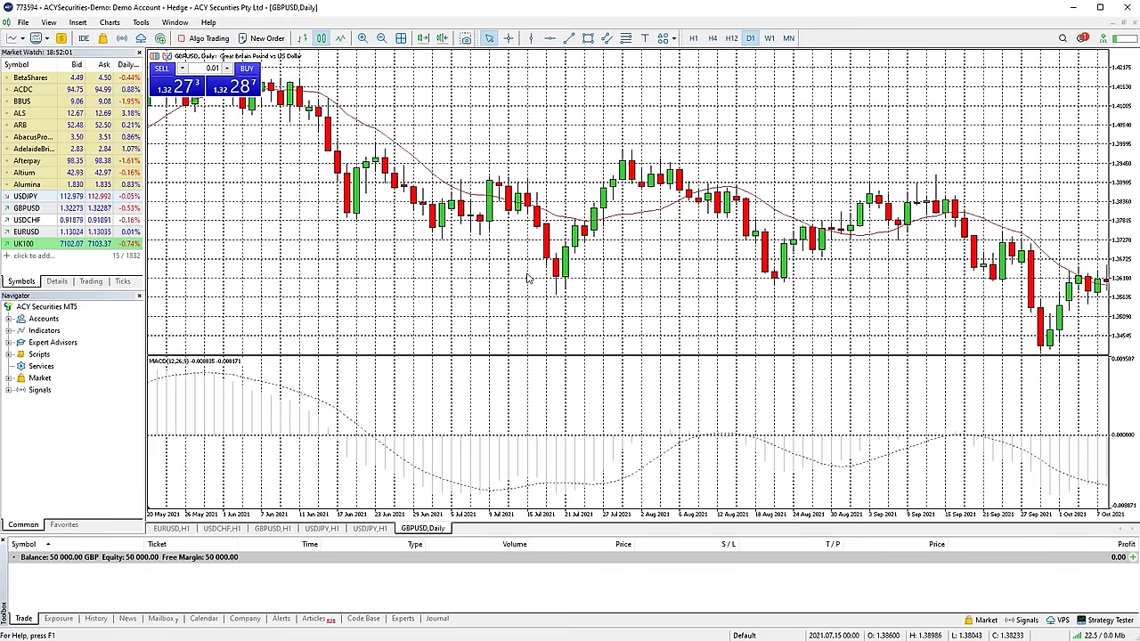
pyautogui.click(80, 22)
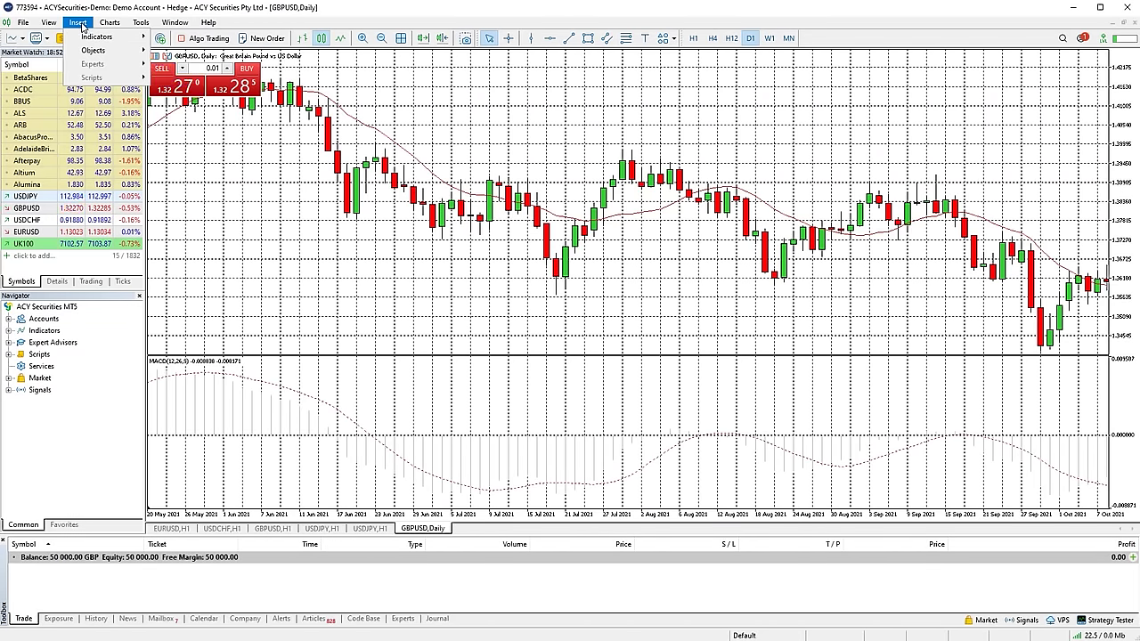
pyautogui.moveTo(85, 39)
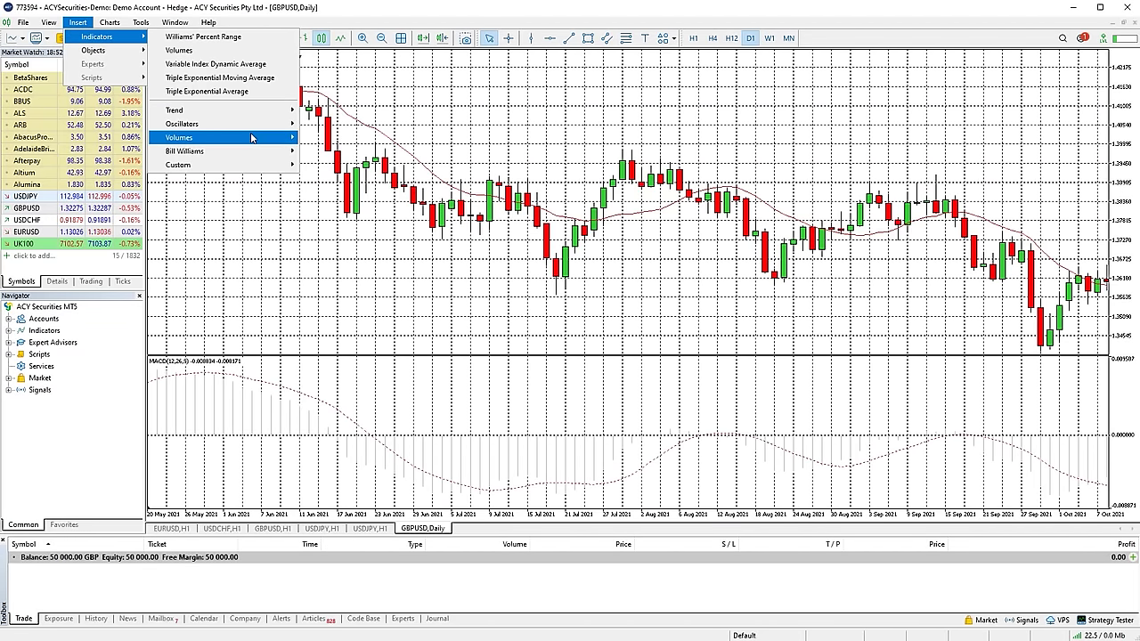
pyautogui.moveTo(251, 138)
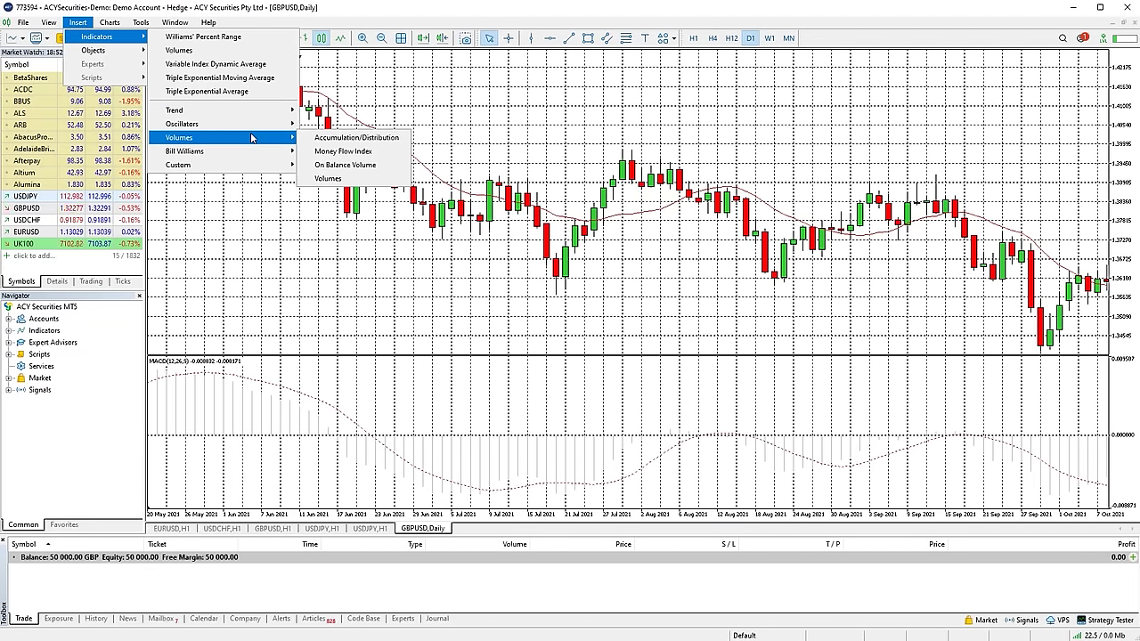
pyautogui.click(566, 161)
# Show tick volumes on the GBPUSD daily chart and hide them again
pyautogui.rightClick(568, 153)
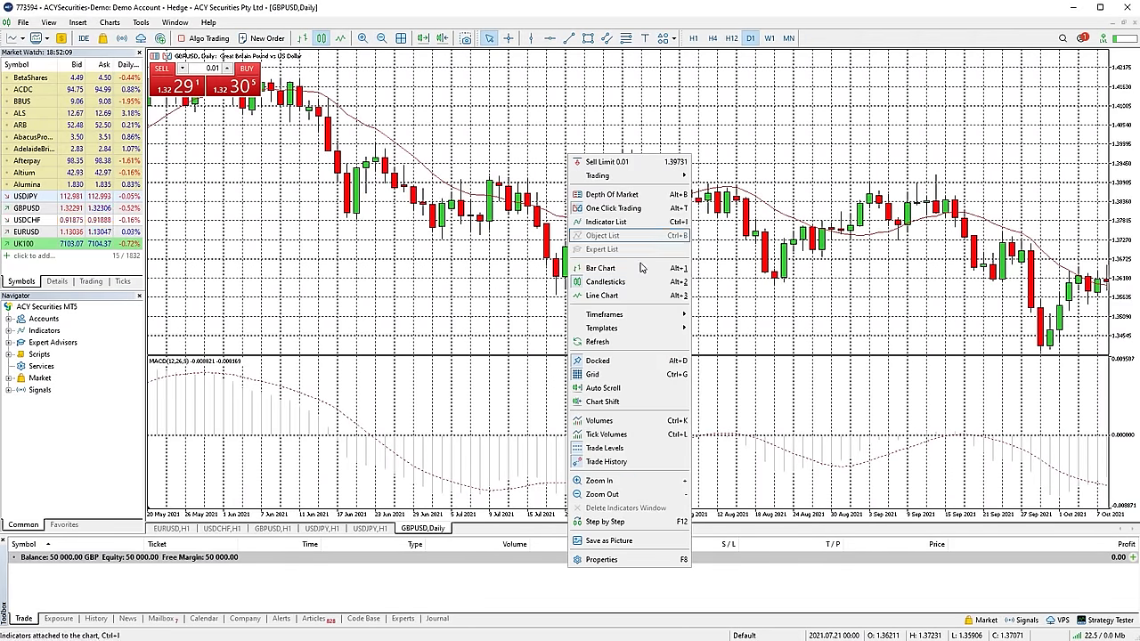
pyautogui.click(639, 435)
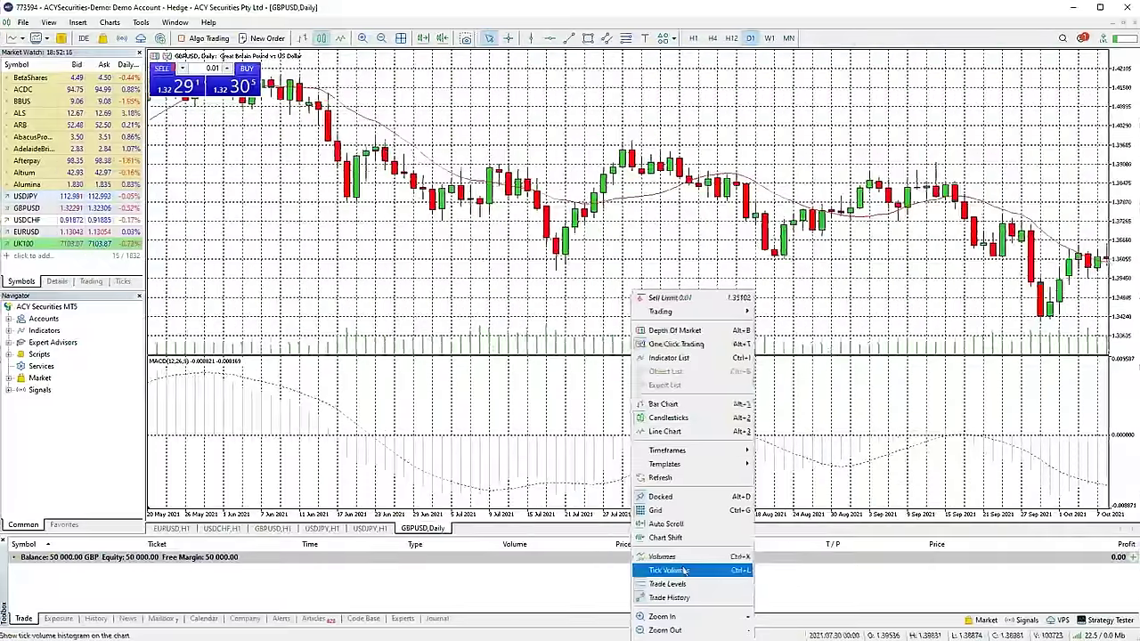
pyautogui.click(665, 395)
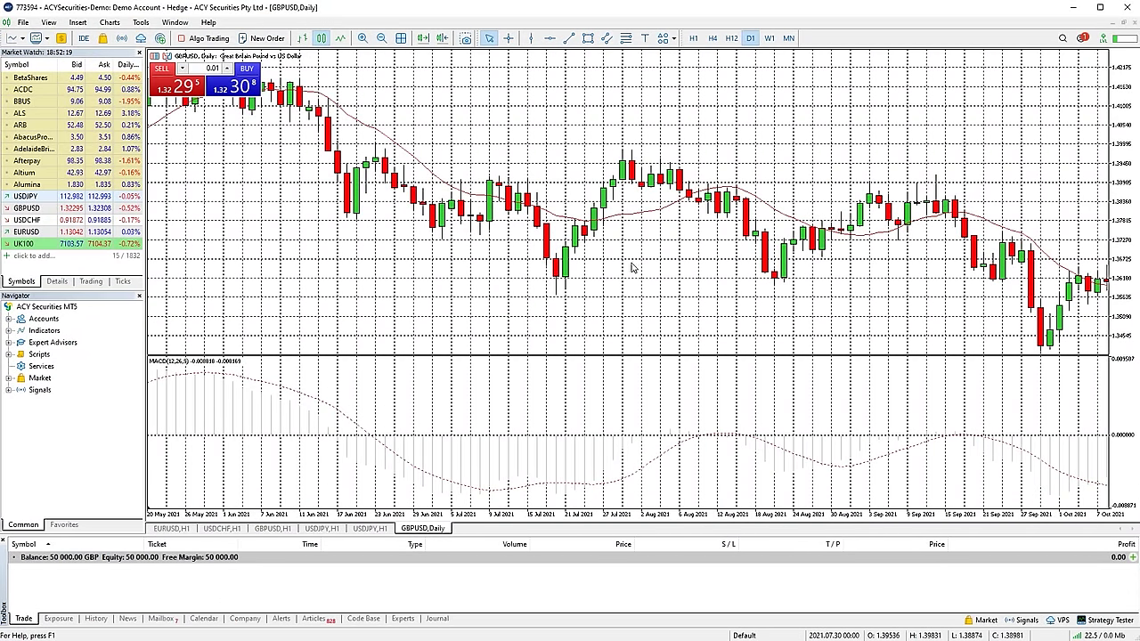
# Restore the GBPUSD daily chart to an enlarged floating window and tile all open chart windows
pyautogui.click(1125, 24)
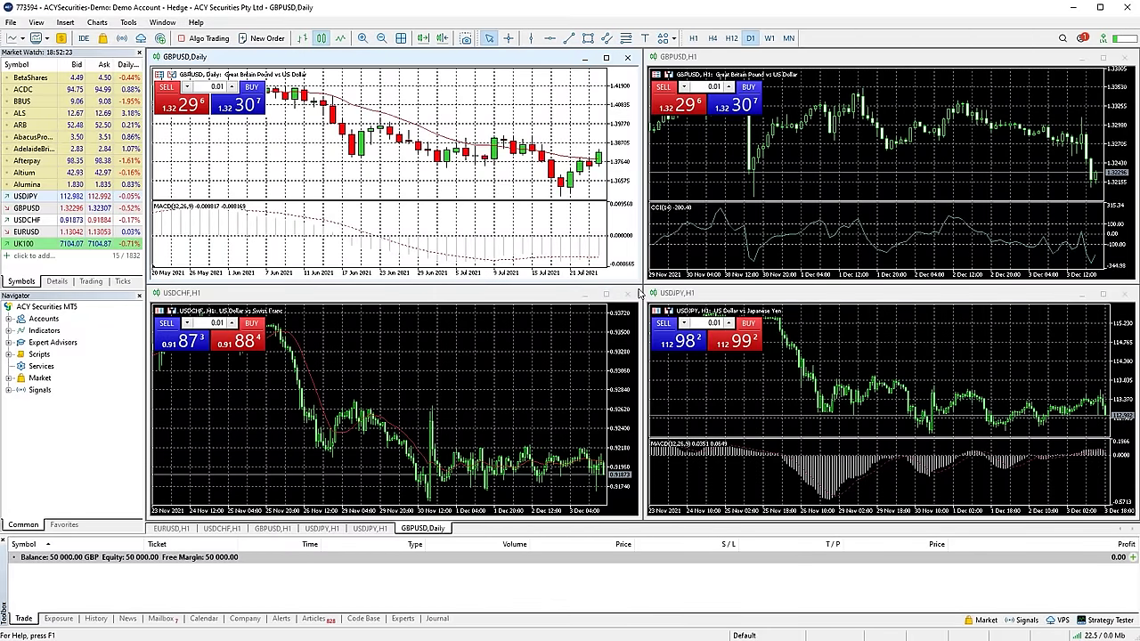
pyautogui.moveTo(638, 279); pyautogui.dragTo(918, 427)
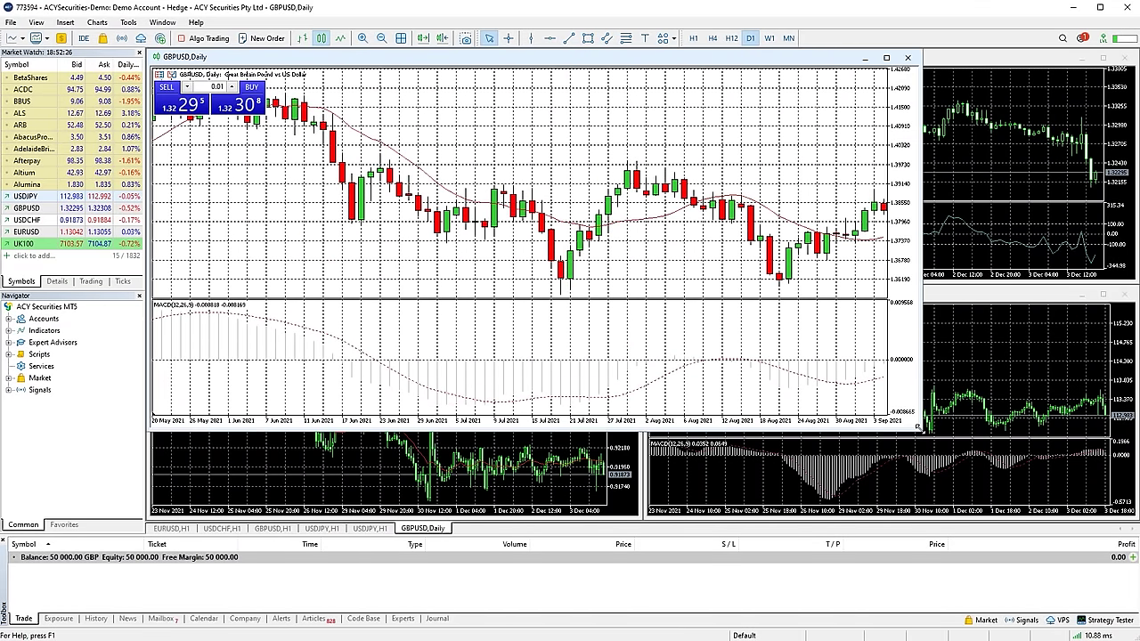
pyautogui.click(164, 24)
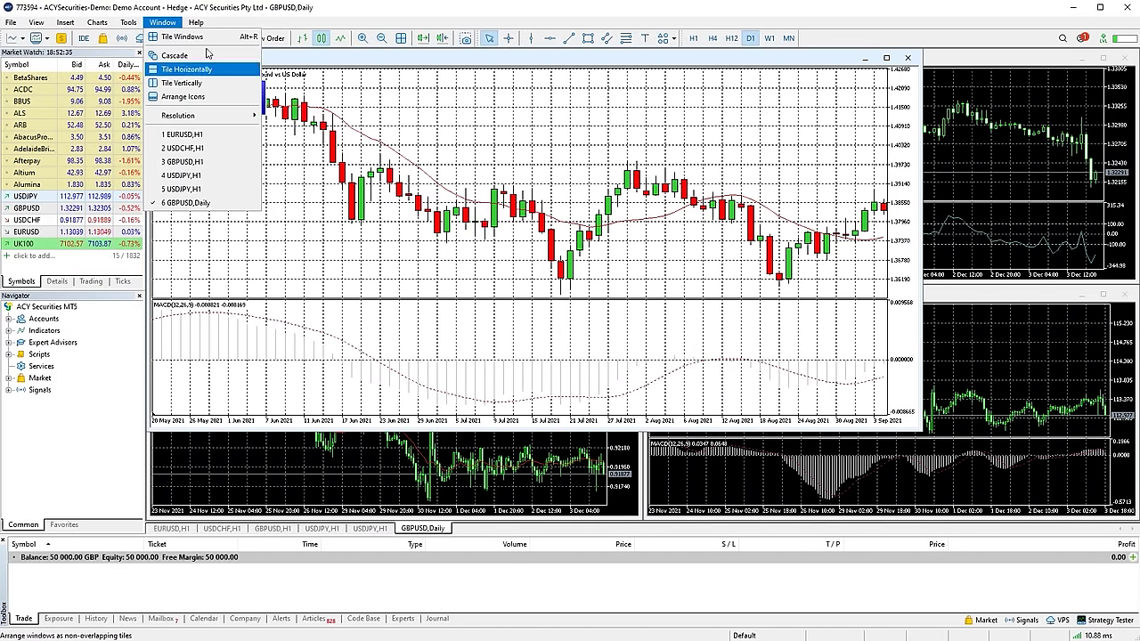
pyautogui.click(202, 37)
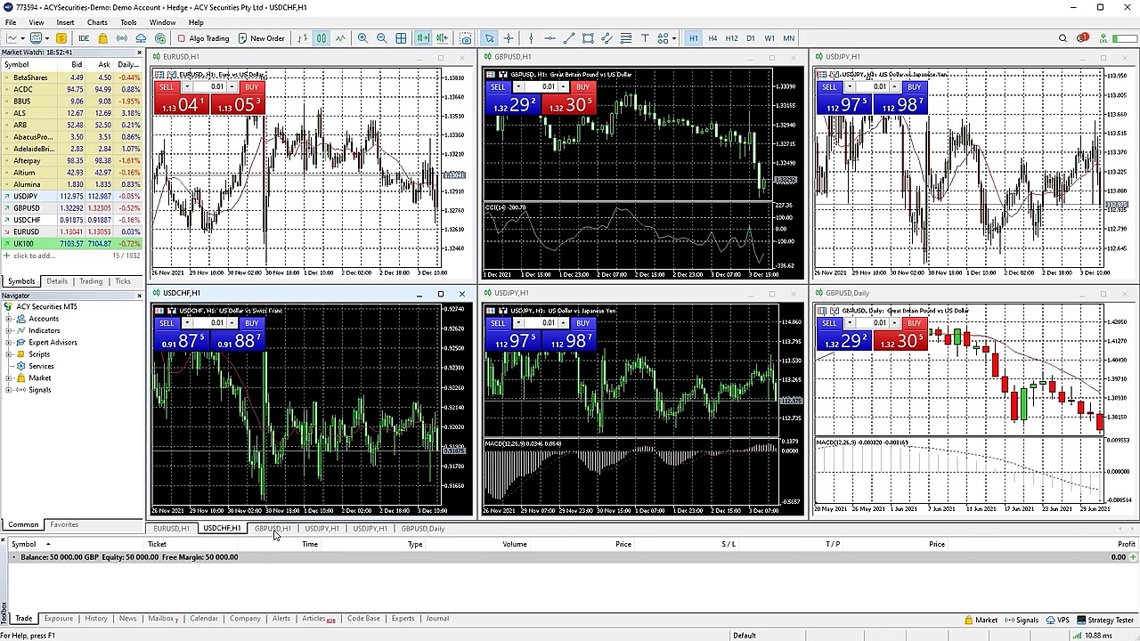
# Maximize the EURUSD H1 chart, switch through the other open charts, and return to the tiled layout with EURUSD H1 active
pyautogui.click(321, 529)
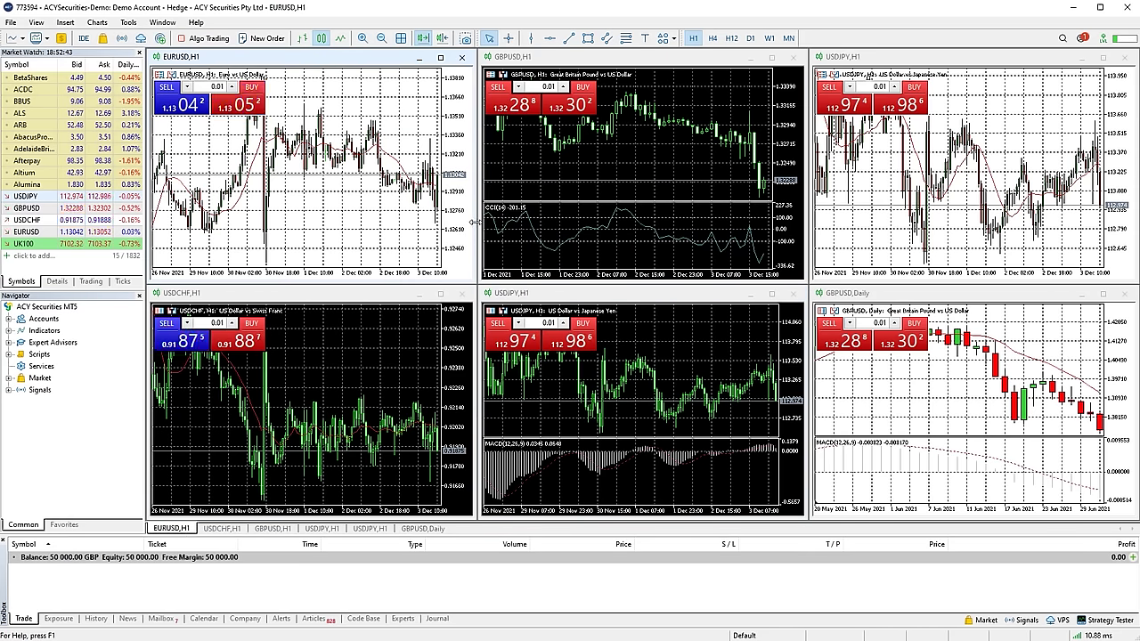
pyautogui.click(440, 57)
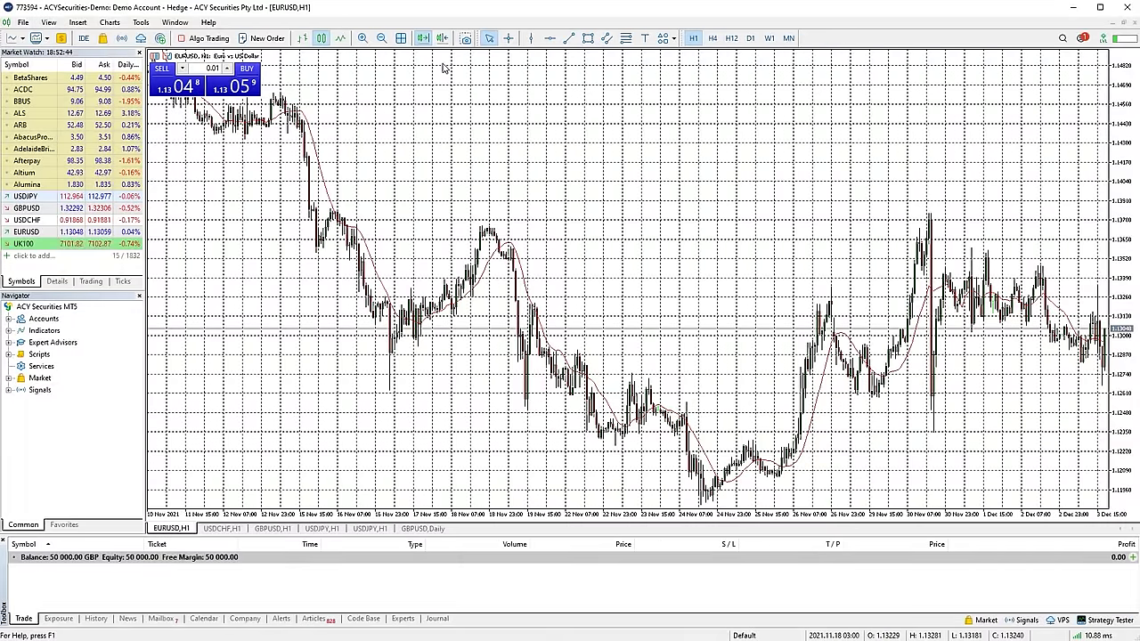
pyautogui.click(222, 529)
pyautogui.click(273, 529)
pyautogui.hotkey('ctrl', 'Tab')
pyautogui.hotkey('ctrl', 'Tab')
pyautogui.hotkey('ctrl', 'Tab')
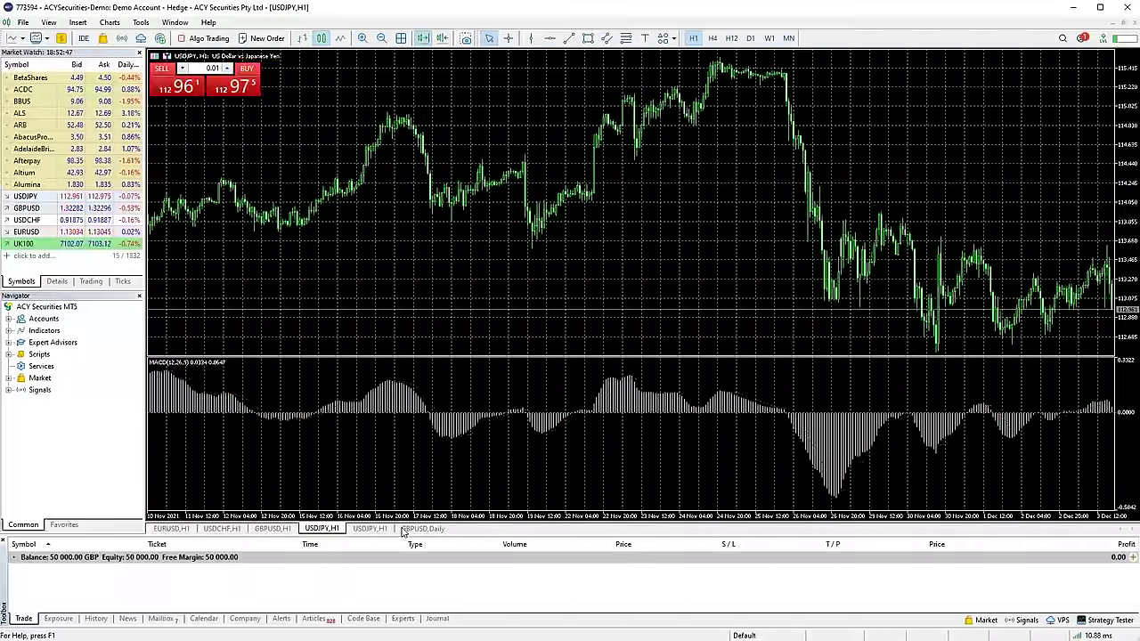
pyautogui.click(177, 529)
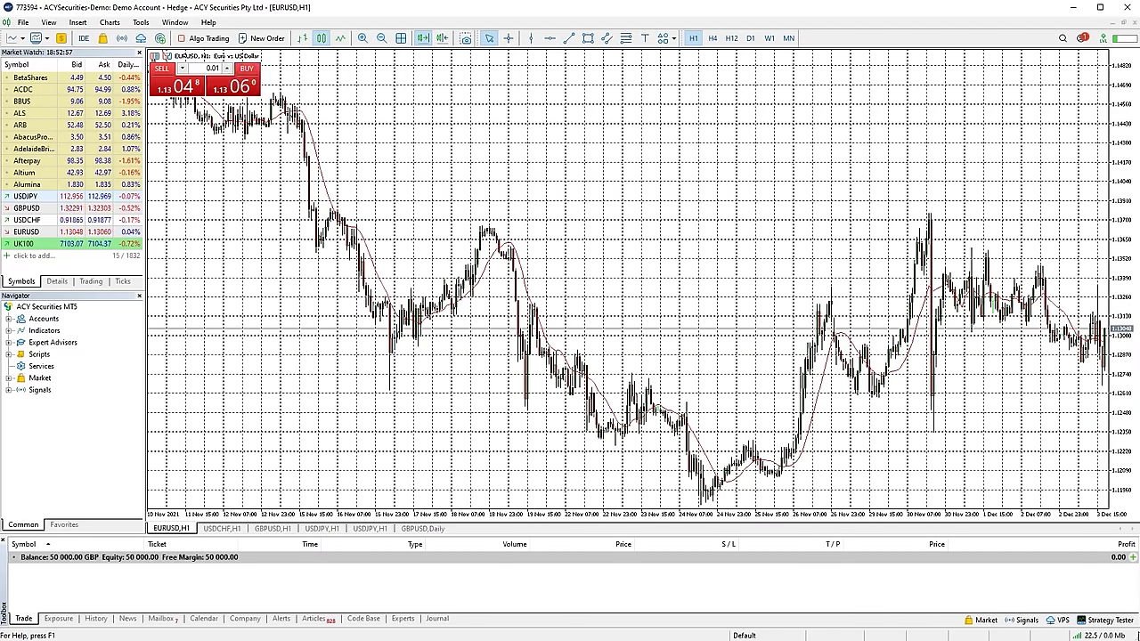
pyautogui.click(1126, 25)
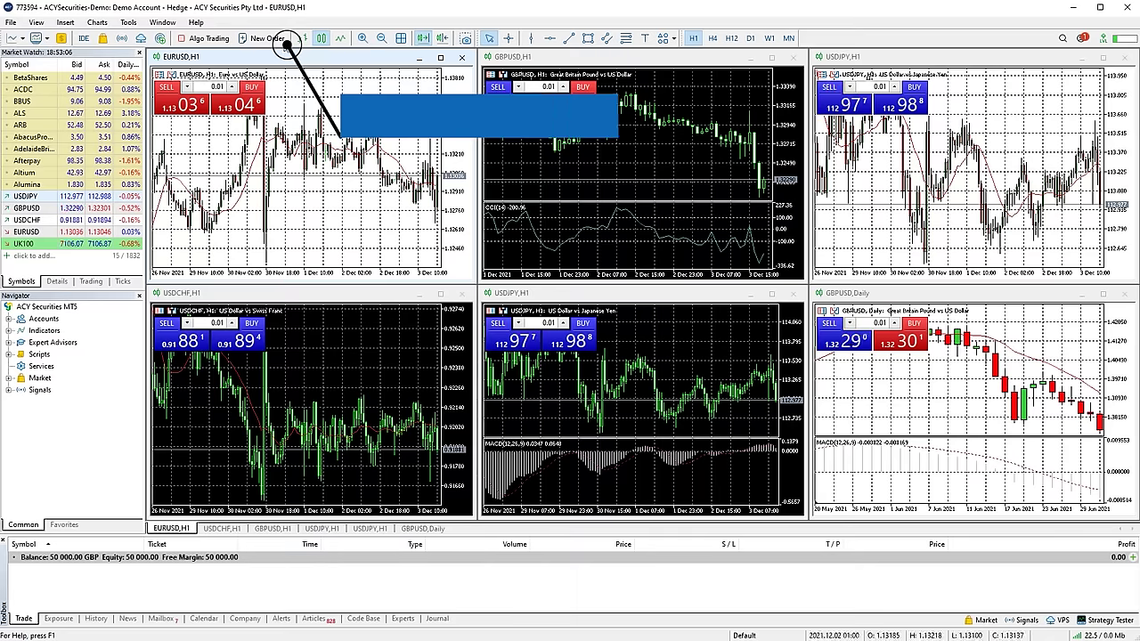
# Open a new EURUSD order with Market Execution and examine its symbol, type, volume and stop loss fields
pyautogui.click(267, 39)
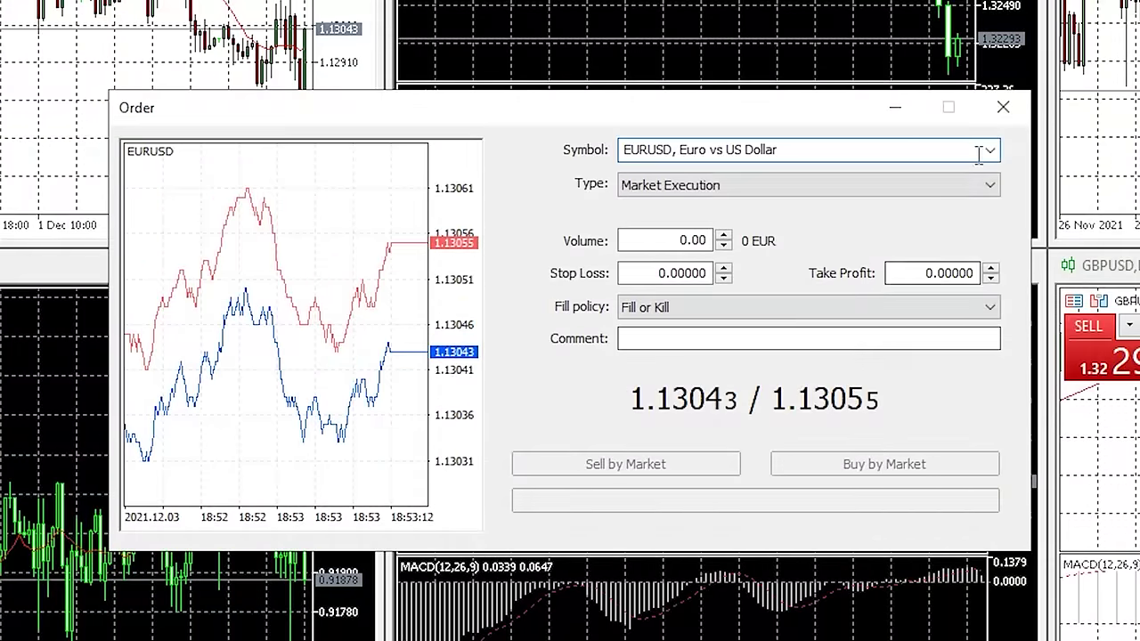
pyautogui.click(976, 155)
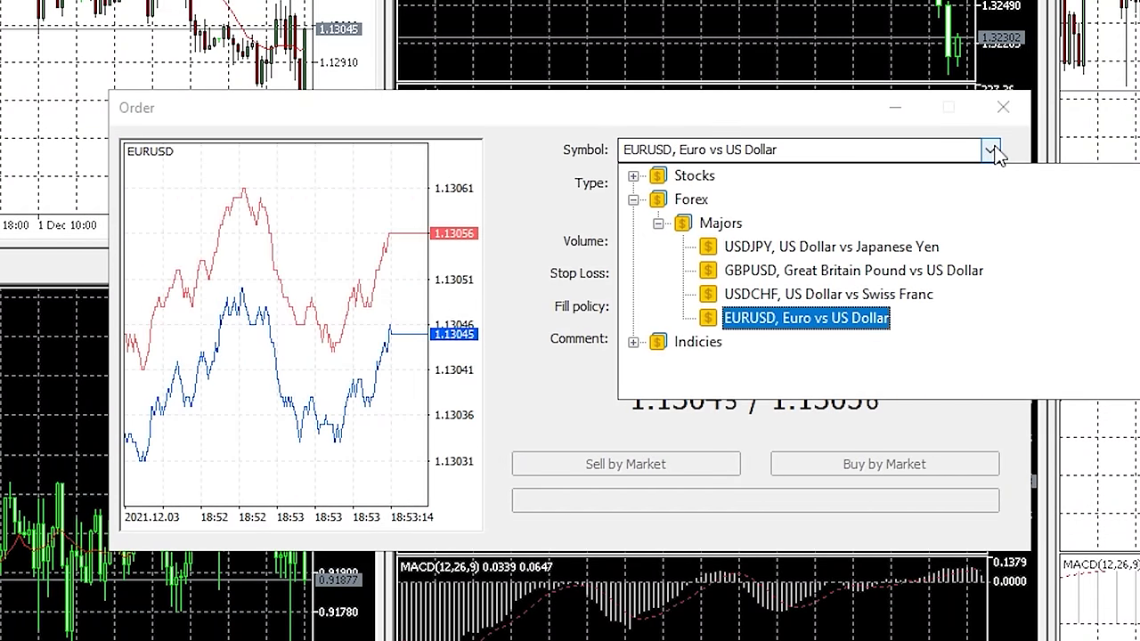
pyautogui.click(992, 151)
pyautogui.click(987, 187)
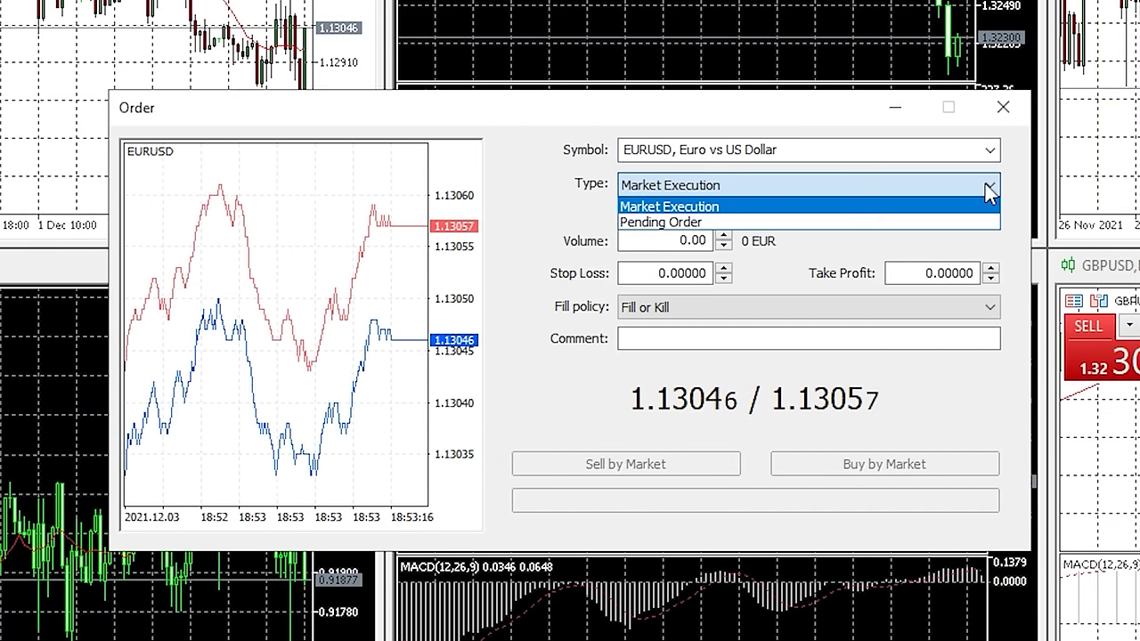
pyautogui.click(985, 183)
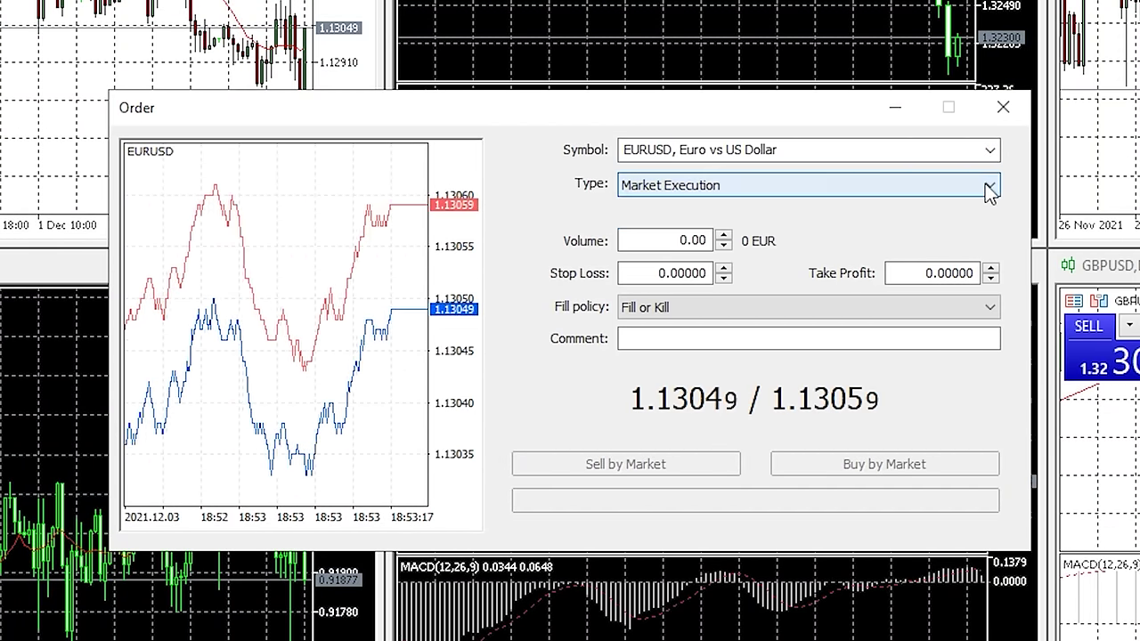
pyautogui.doubleClick(672, 241)
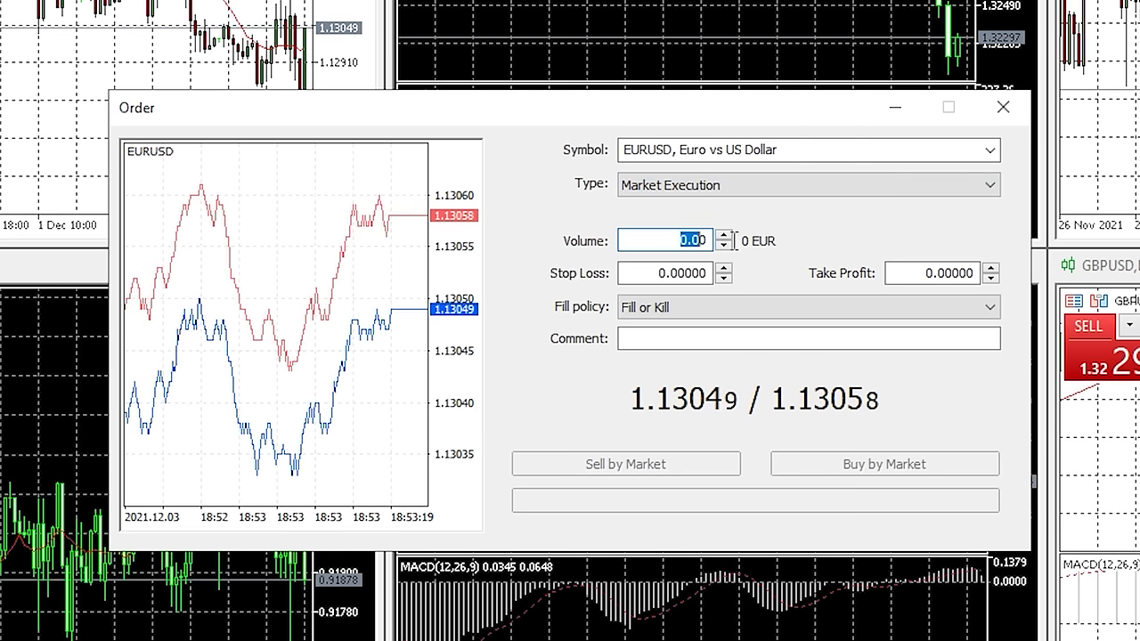
pyautogui.doubleClick(681, 273)
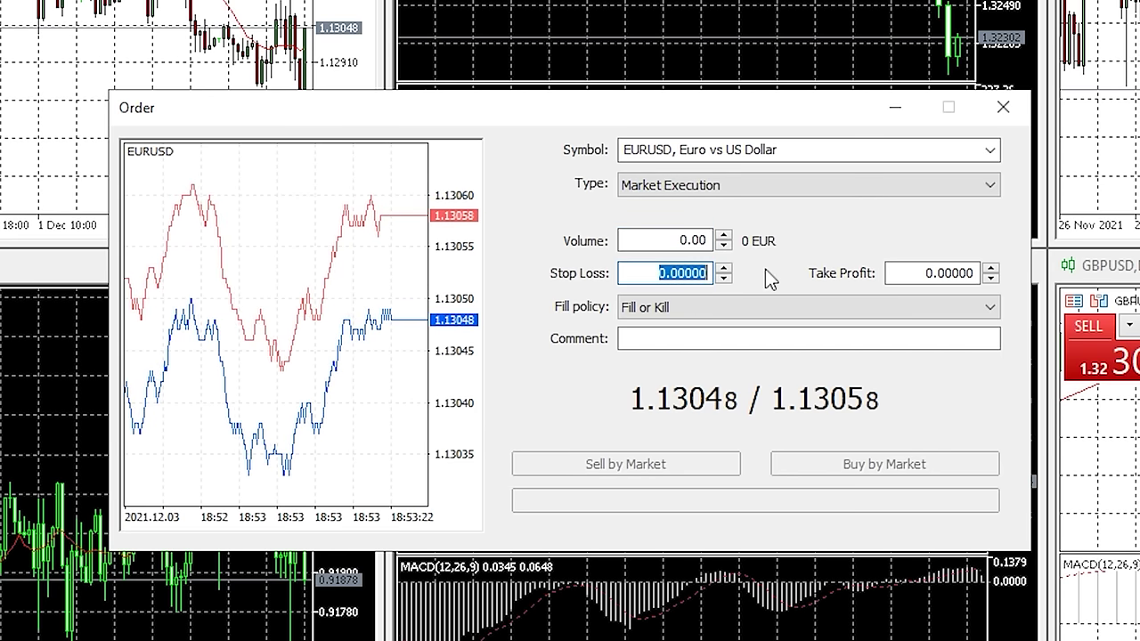
# Set the EURUSD order's fill policy to Immediate or Cancel and its volume to 1.00
pyautogui.click(850, 302)
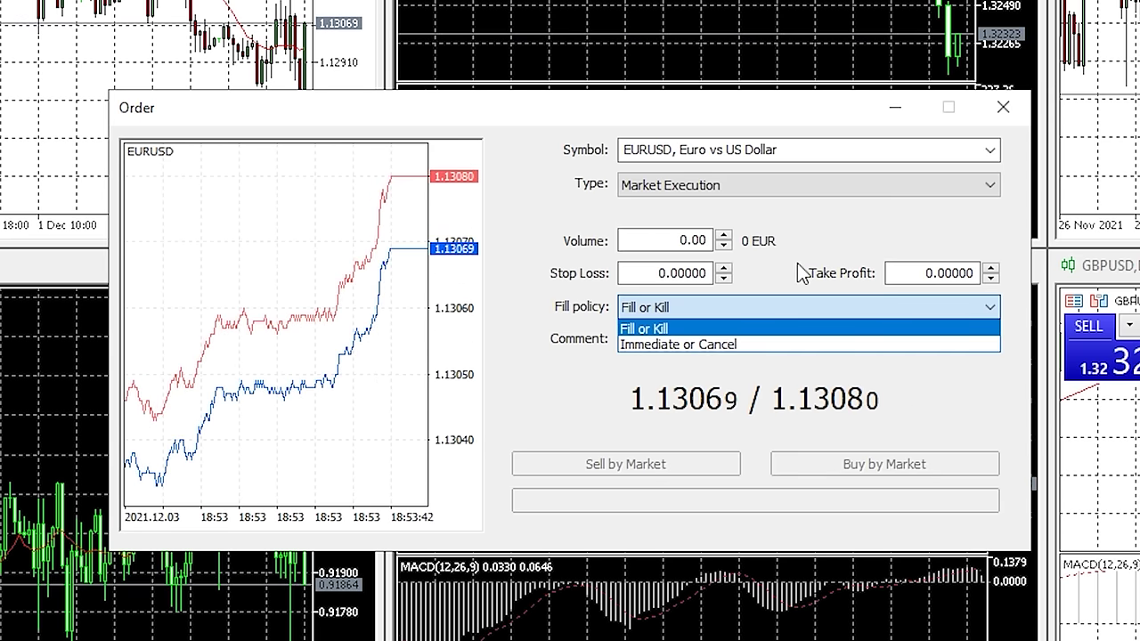
pyautogui.click(738, 345)
pyautogui.doubleClick(693, 241)
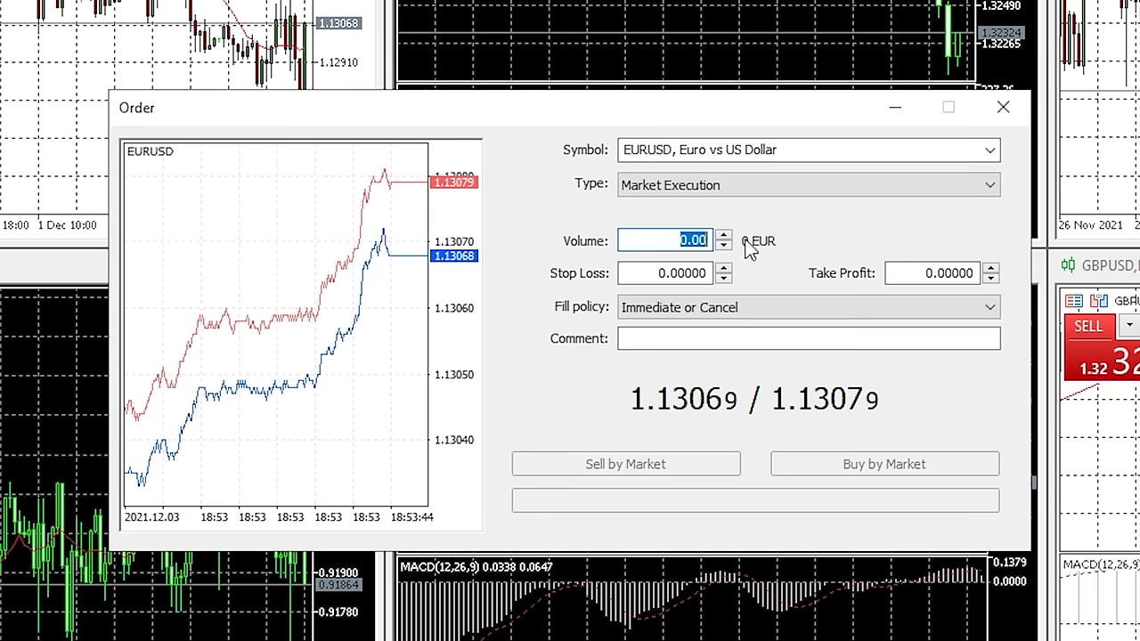
pyautogui.write('1')
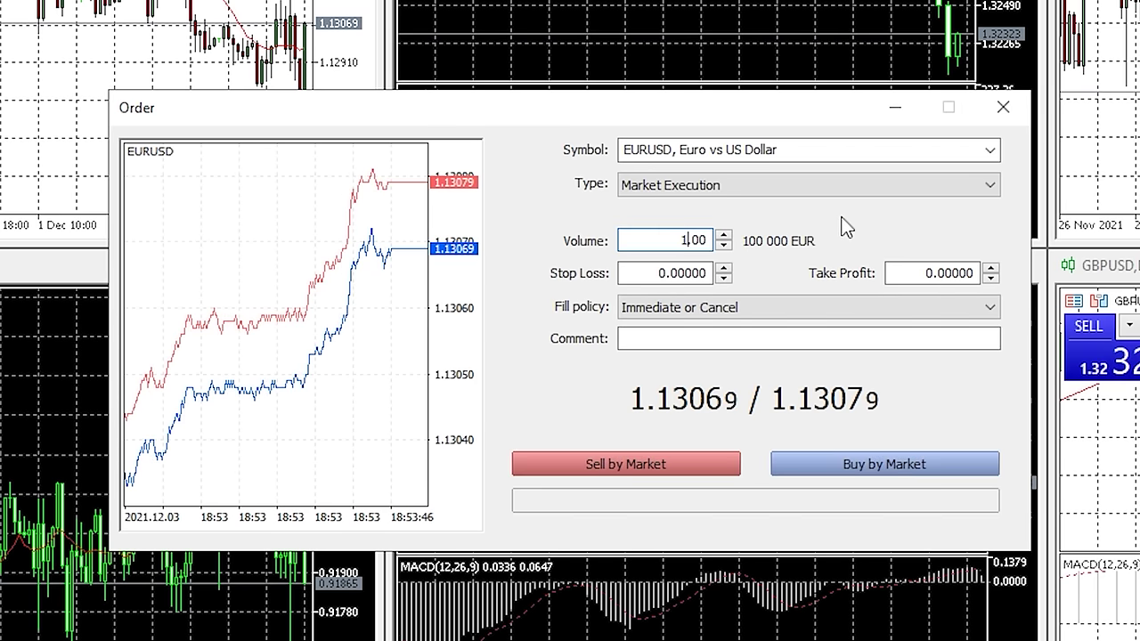
# Buy 1.00 lot of EURUSD at market and close the order window
pyautogui.click(861, 465)
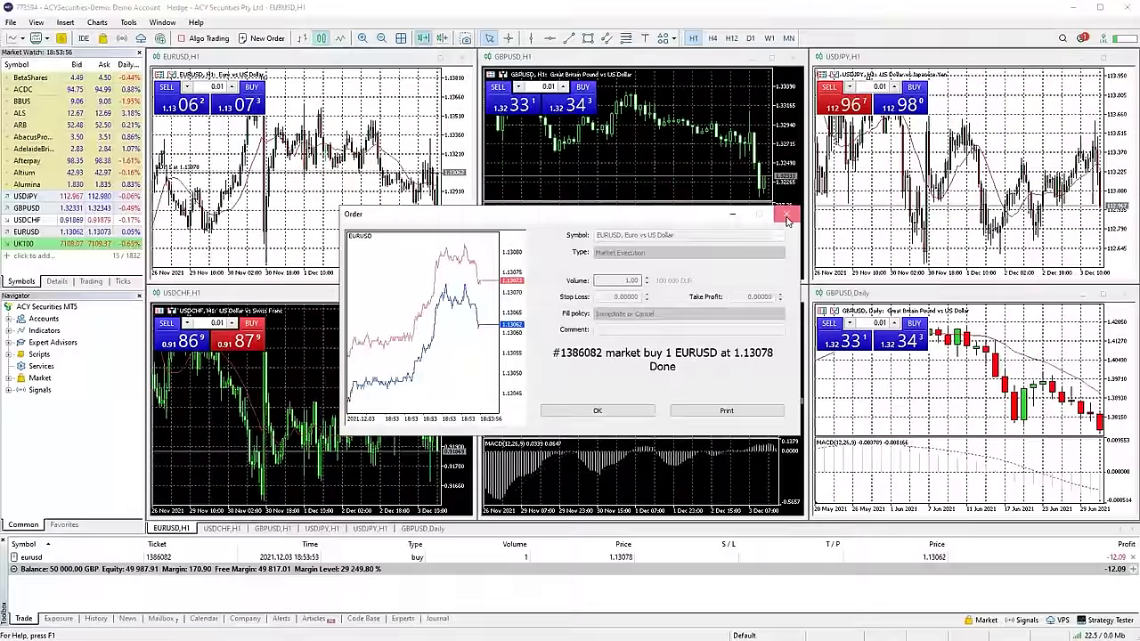
pyautogui.click(787, 218)
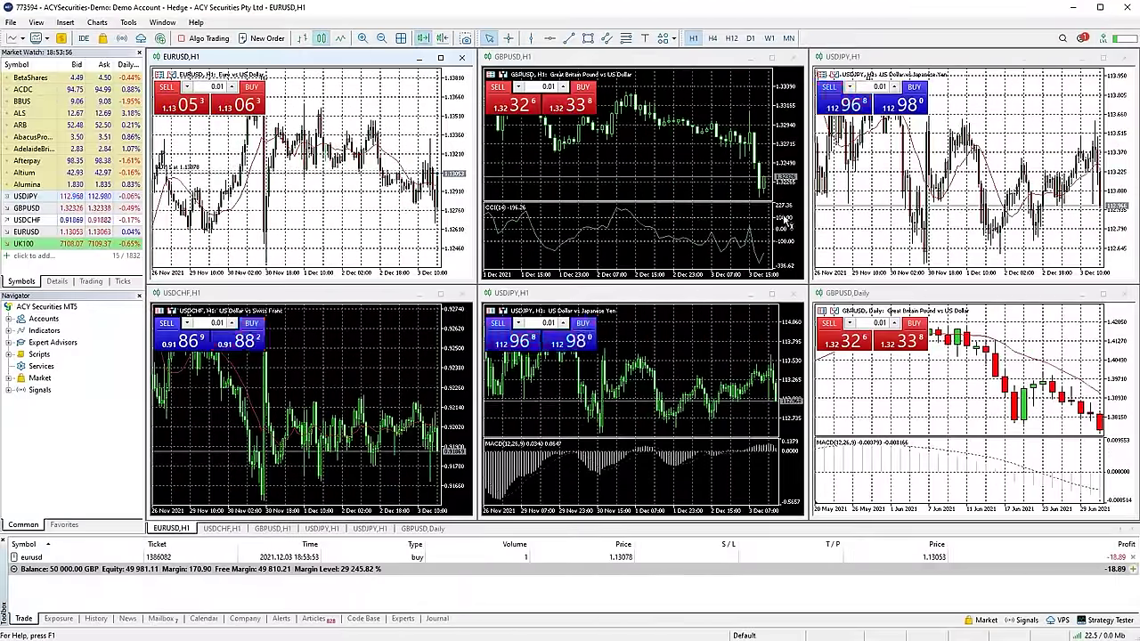
# Maximize the EURUSD H1 chart and switch Market Watch to its Trading view
pyautogui.click(440, 57)
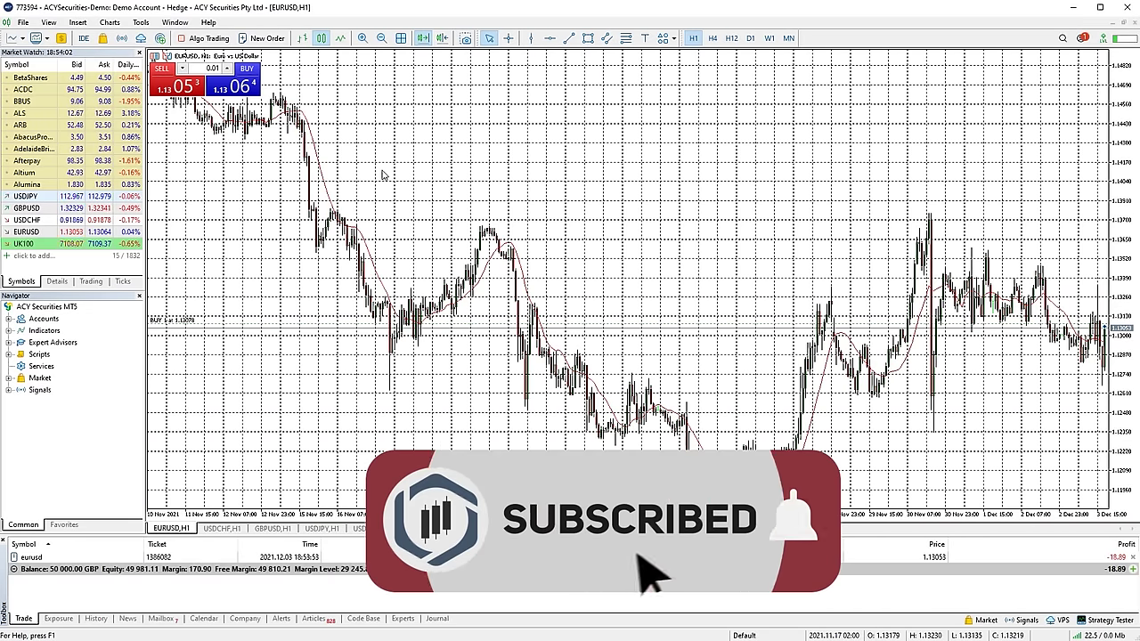
pyautogui.click(91, 282)
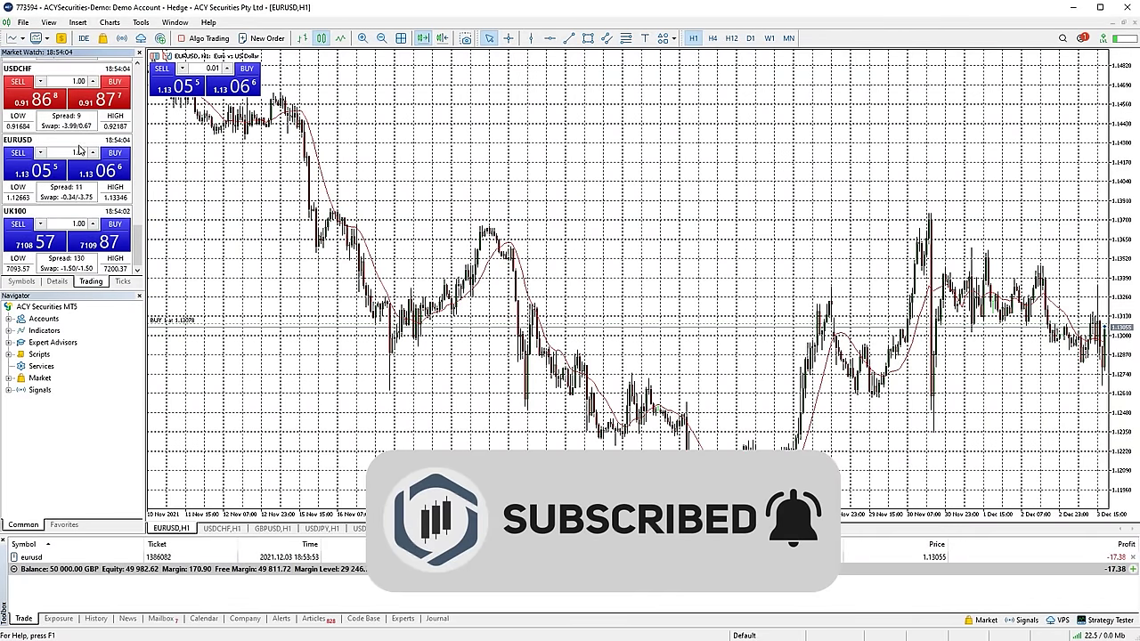
# Accept the One Click Trading terms for the EURUSD chart and set its one-click volume to 1.00
pyautogui.rightClick(441, 118)
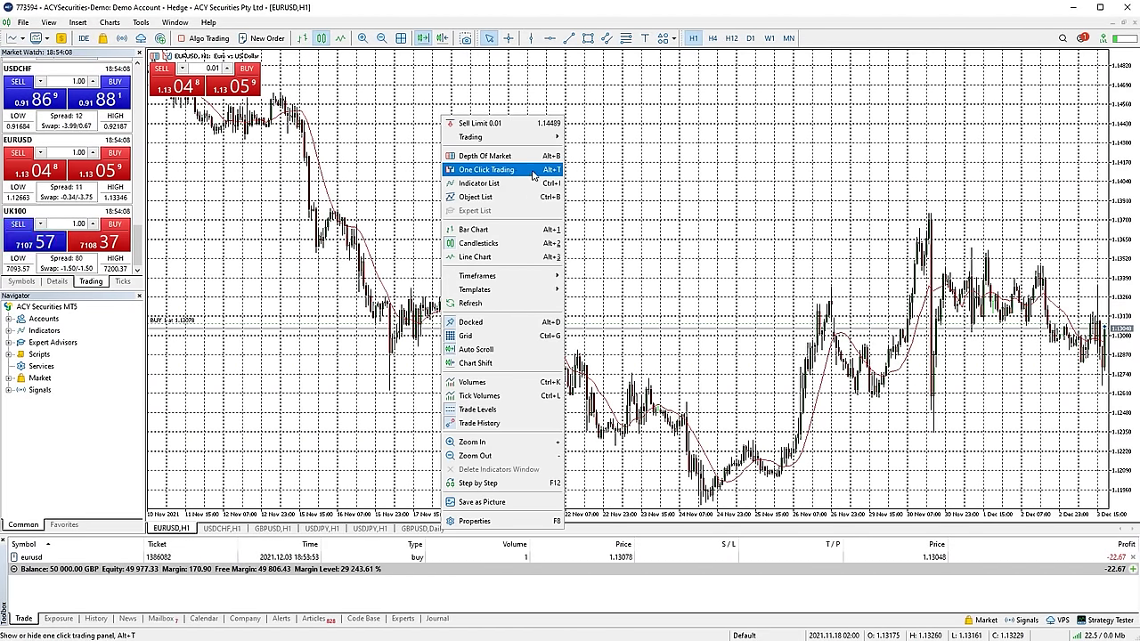
pyautogui.click(680, 152)
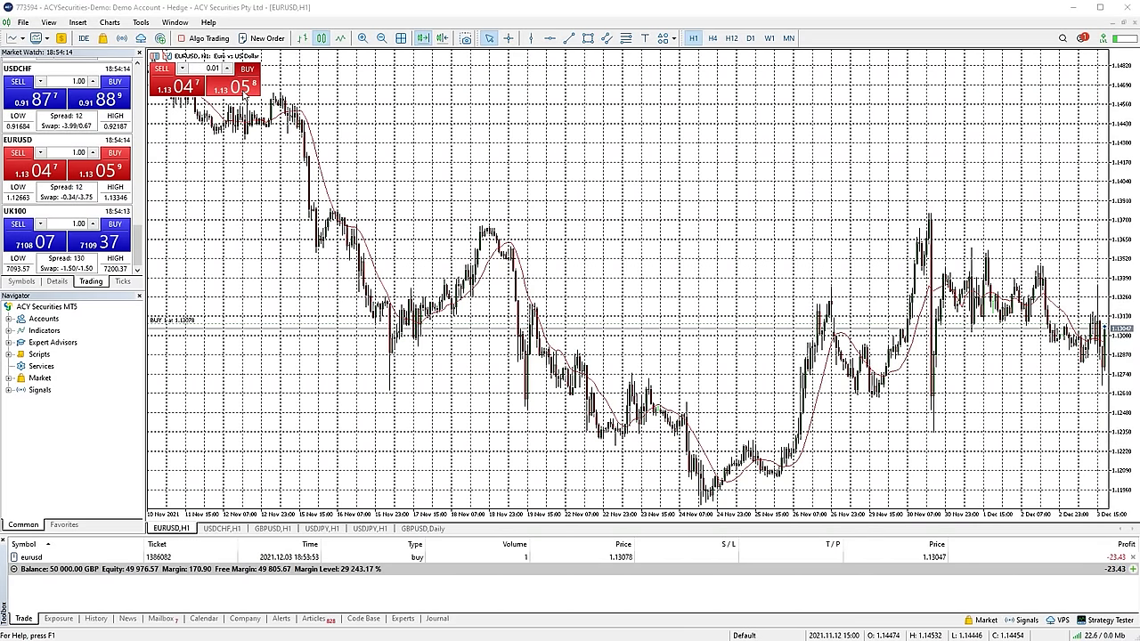
pyautogui.click(243, 95)
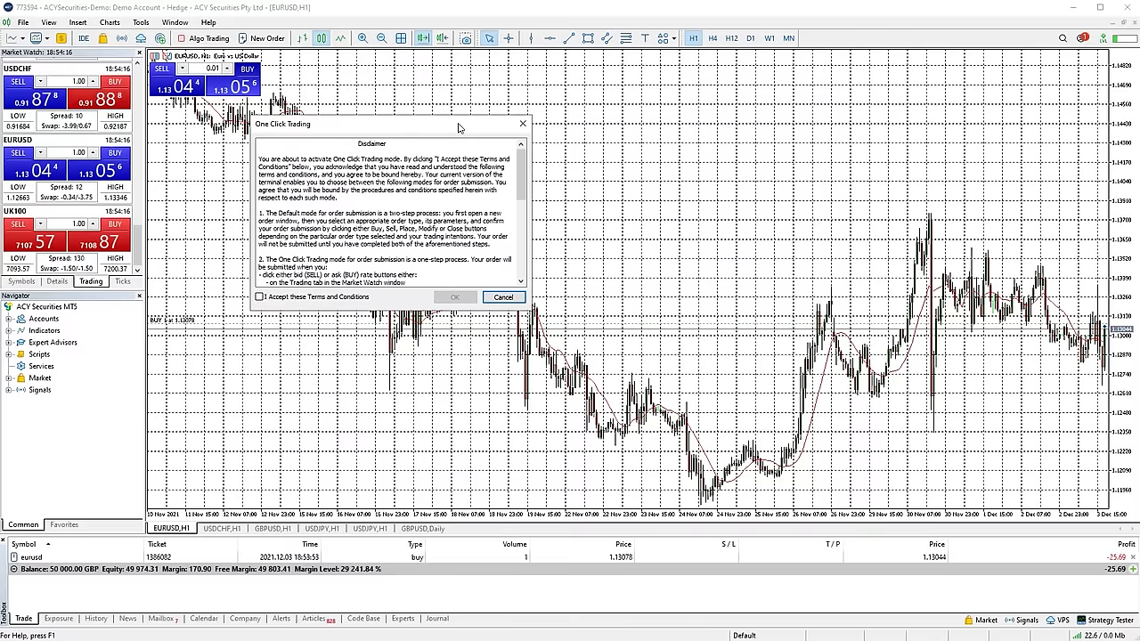
pyautogui.click(260, 297)
pyautogui.click(454, 297)
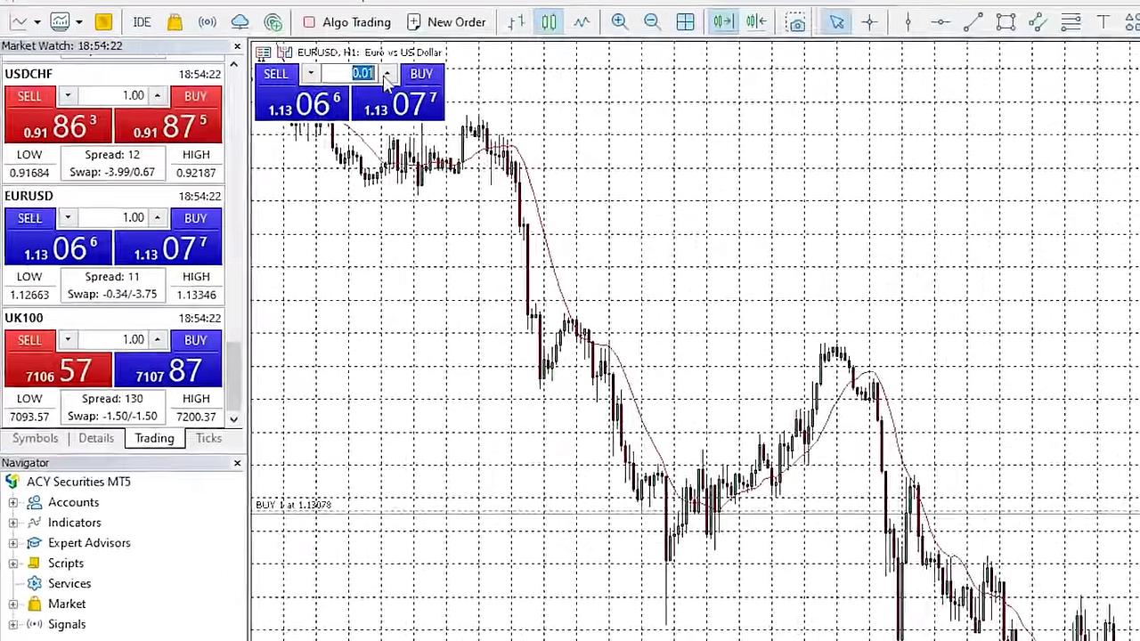
pyautogui.doubleClick(238, 71)
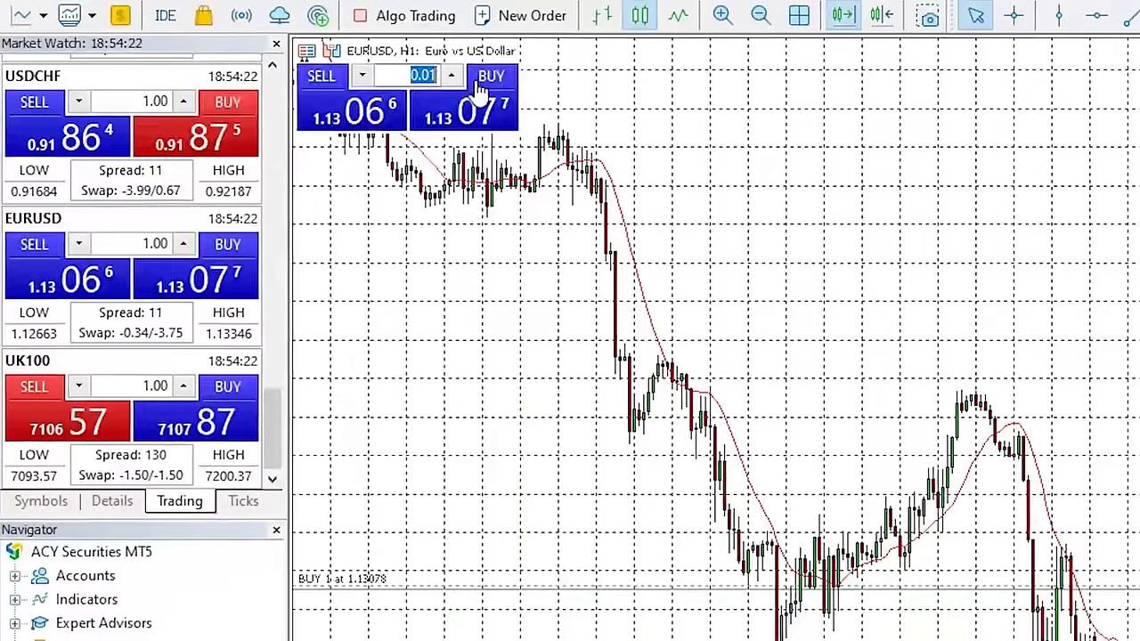
pyautogui.write('1.00')
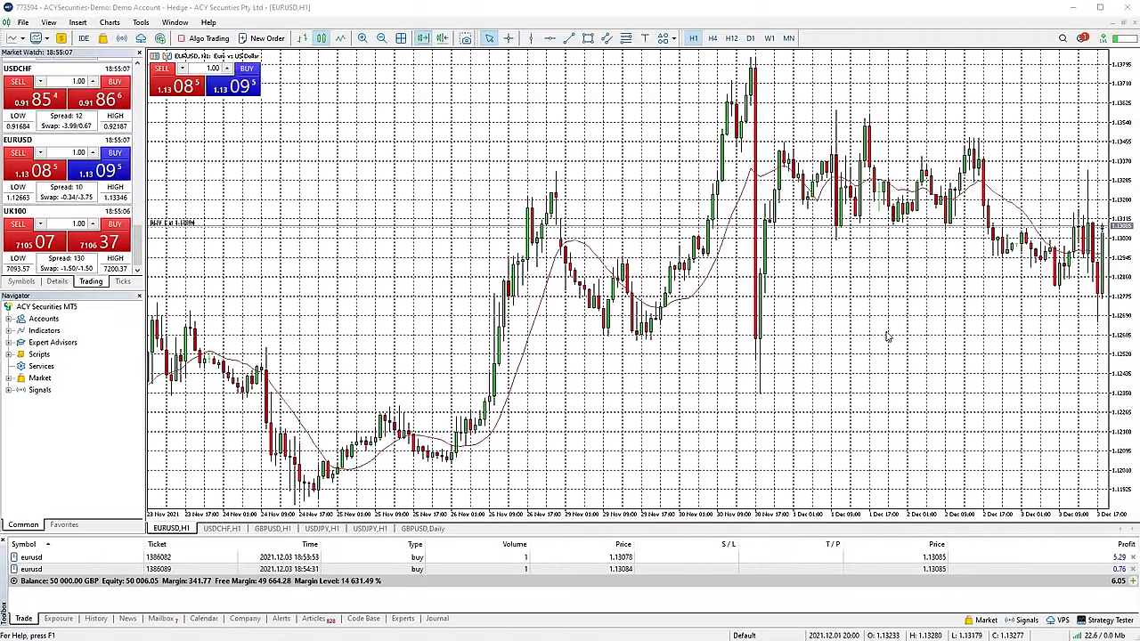
pyautogui.rightClick(1069, 184)
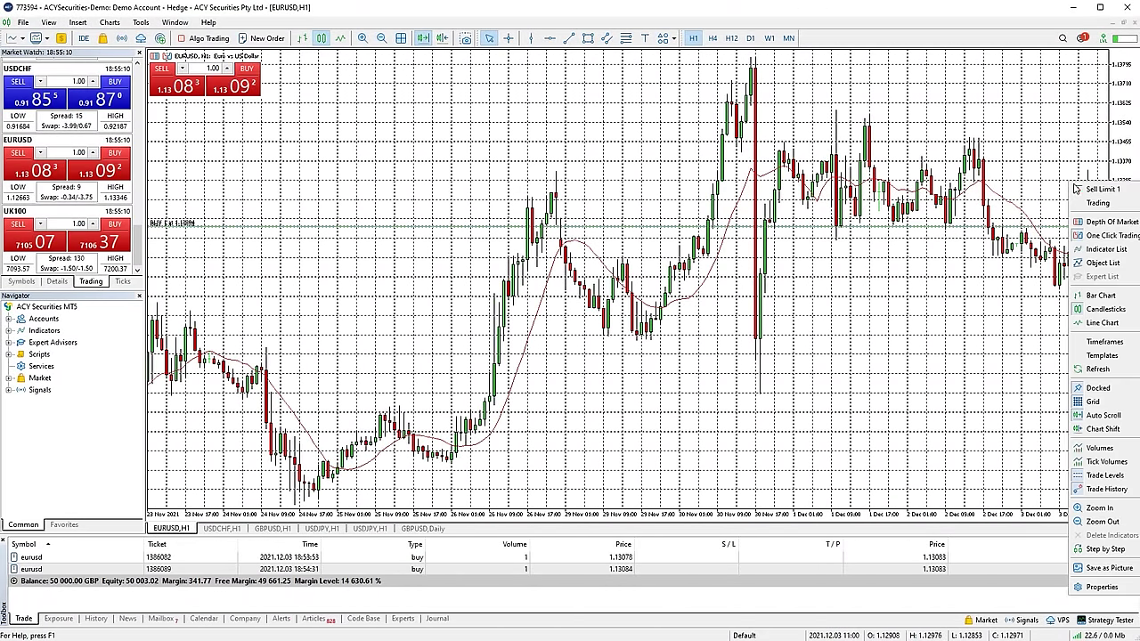
pyautogui.click(659, 183)
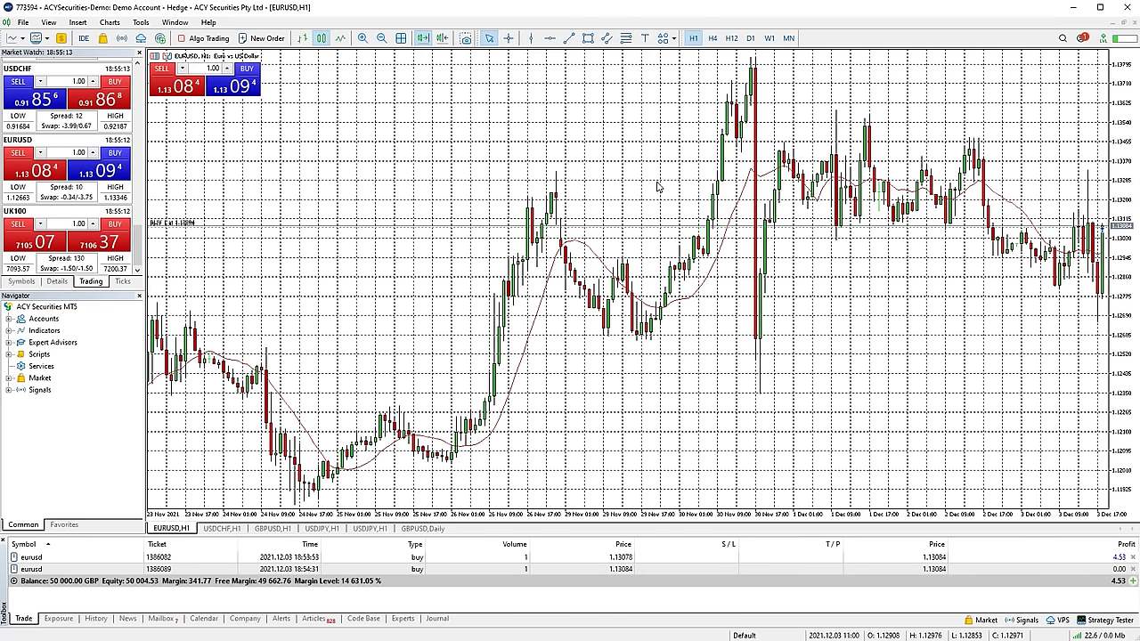
pyautogui.rightClick(657, 184)
pyautogui.moveTo(694, 208)
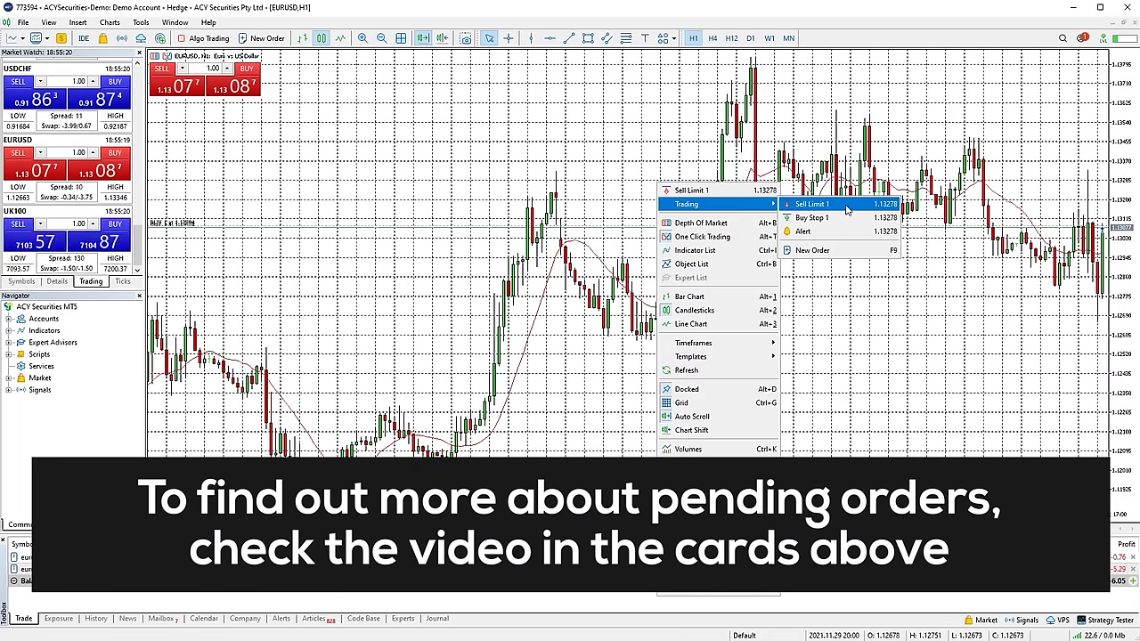
pyautogui.press('Escape')
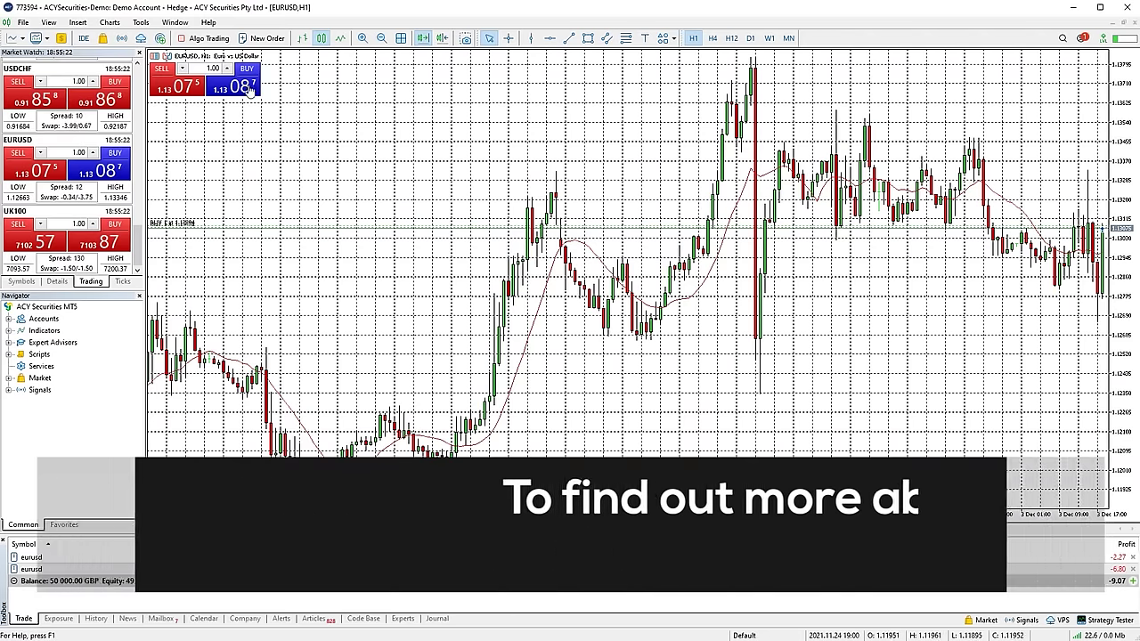
# Place a Sell Limit order for 1 lot at 1.13455 on the EURUSD chart
pyautogui.rightClick(616, 146)
pyautogui.moveTo(677, 164)
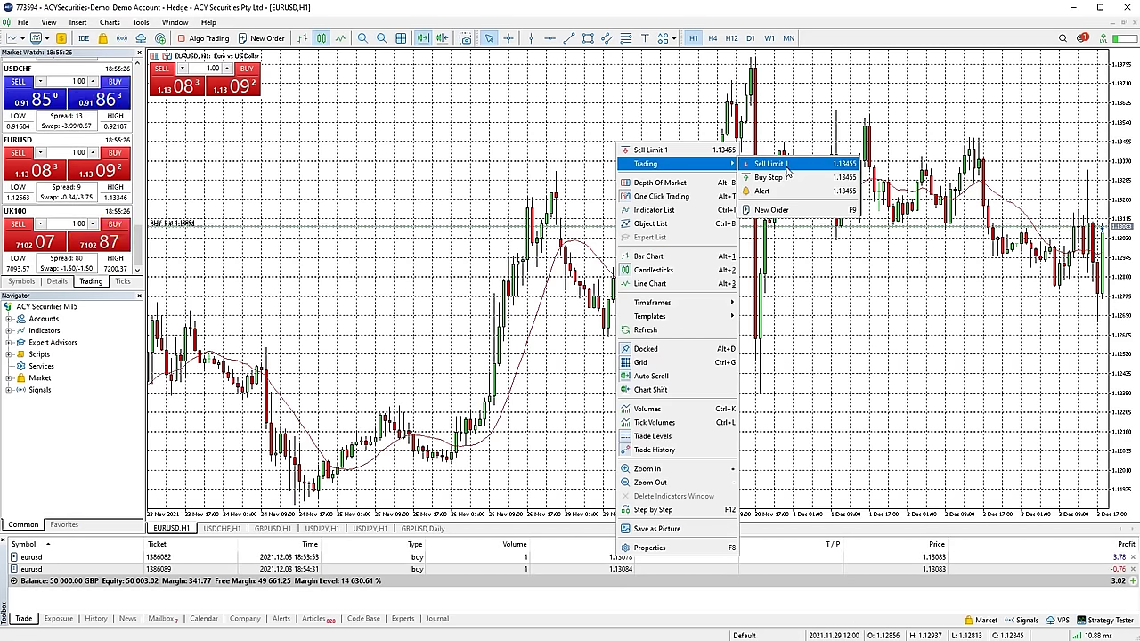
pyautogui.click(786, 169)
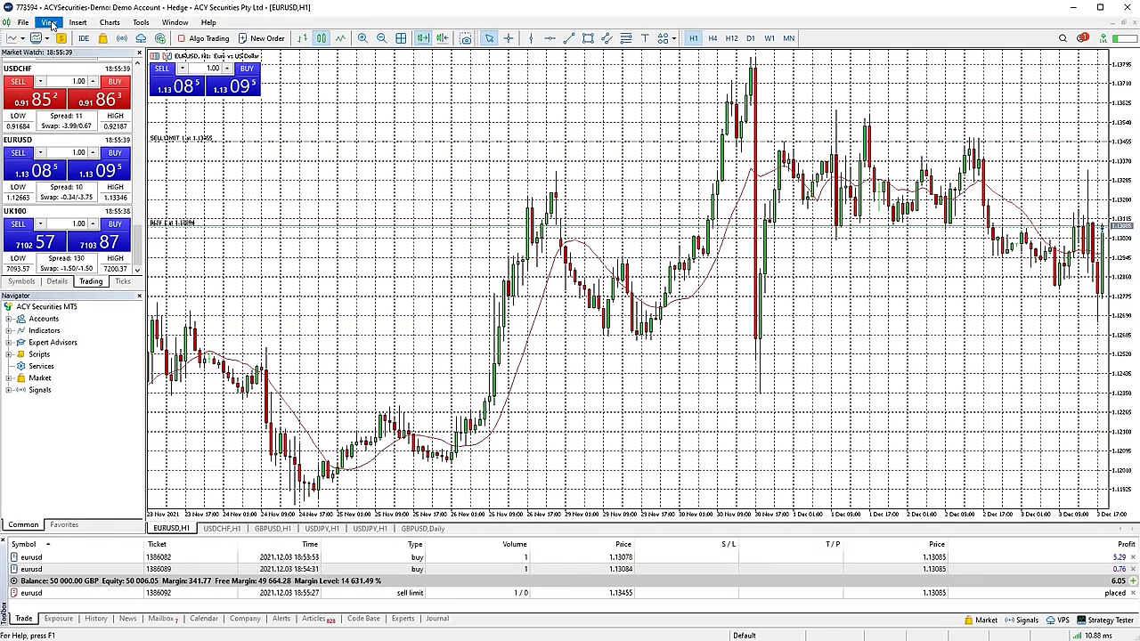
# Hide the Toolbox and display it again
pyautogui.click(50, 23)
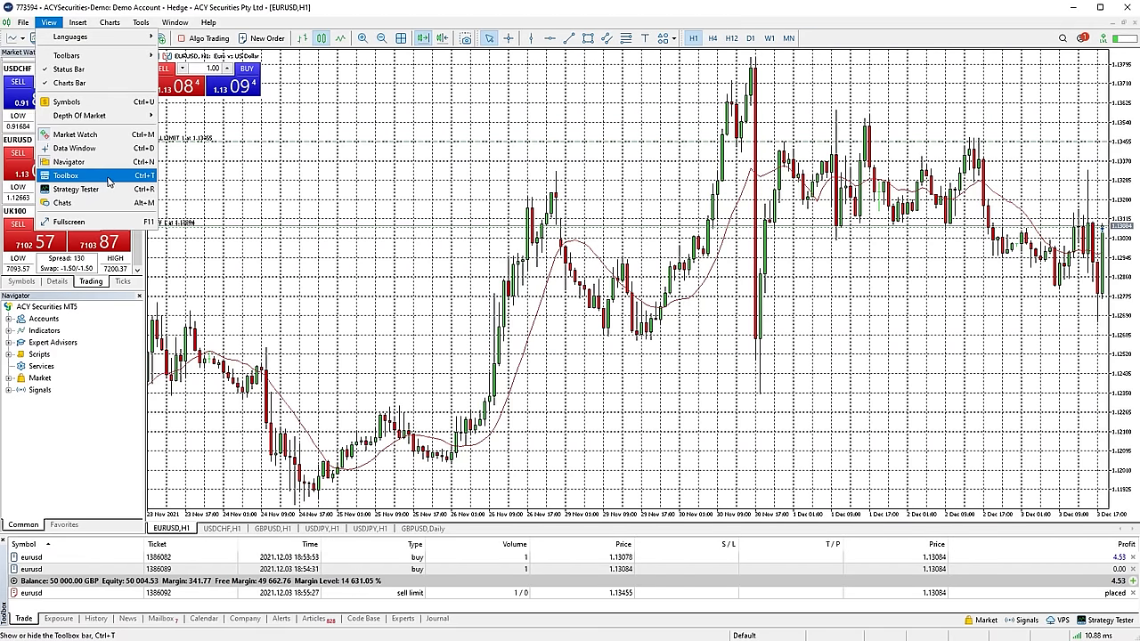
pyautogui.click(107, 176)
pyautogui.click(48, 22)
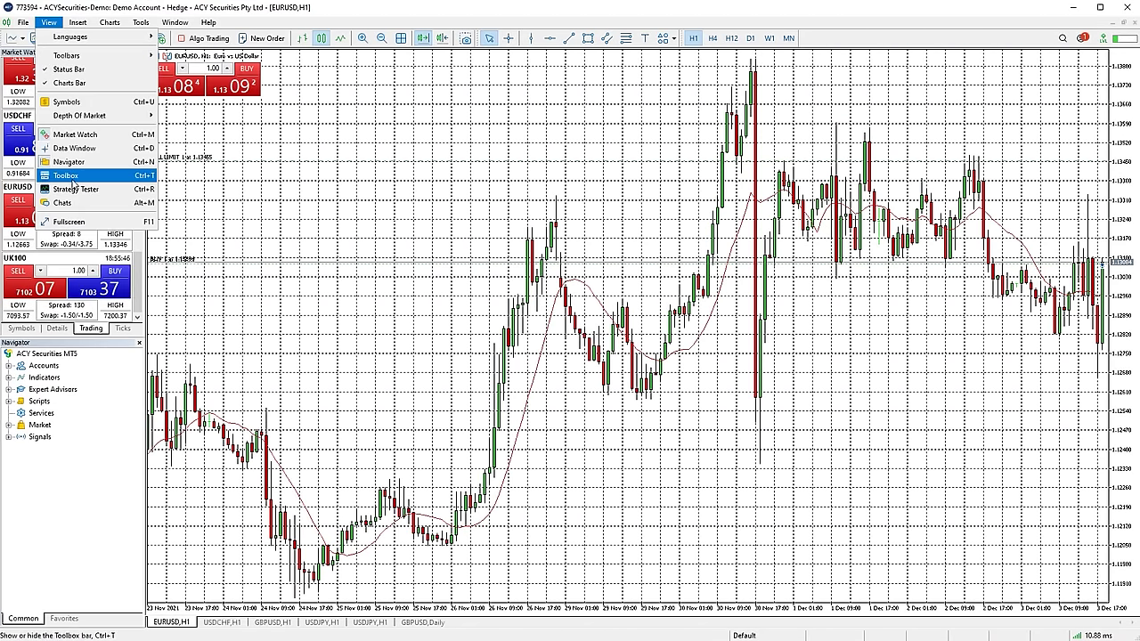
pyautogui.click(75, 176)
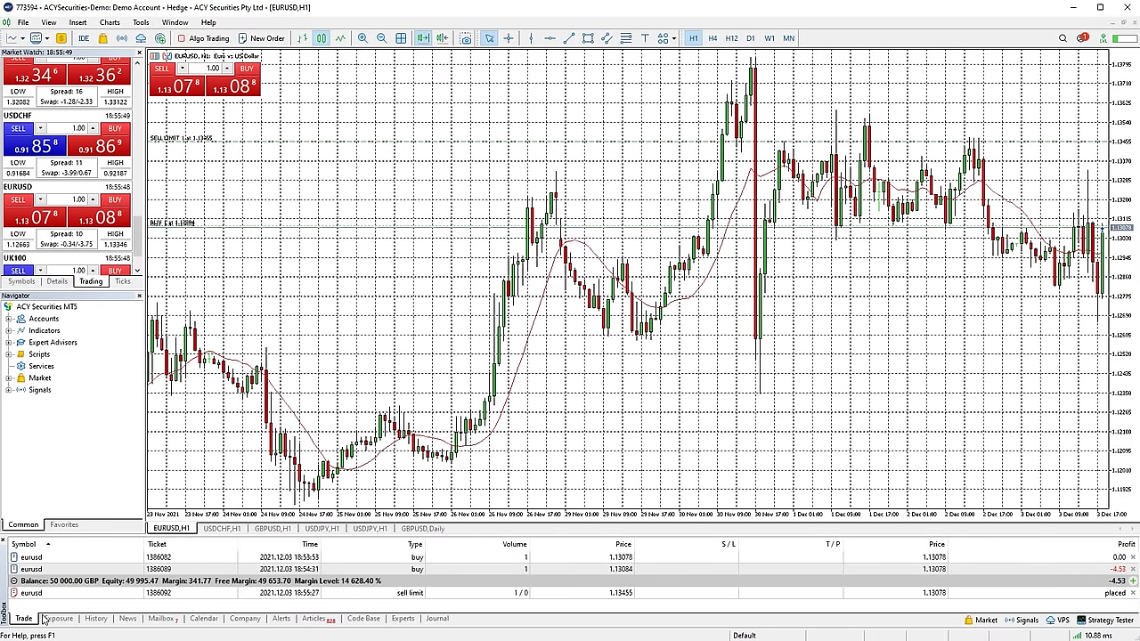
# Show the profit of the open trades as points
pyautogui.rightClick(470, 562)
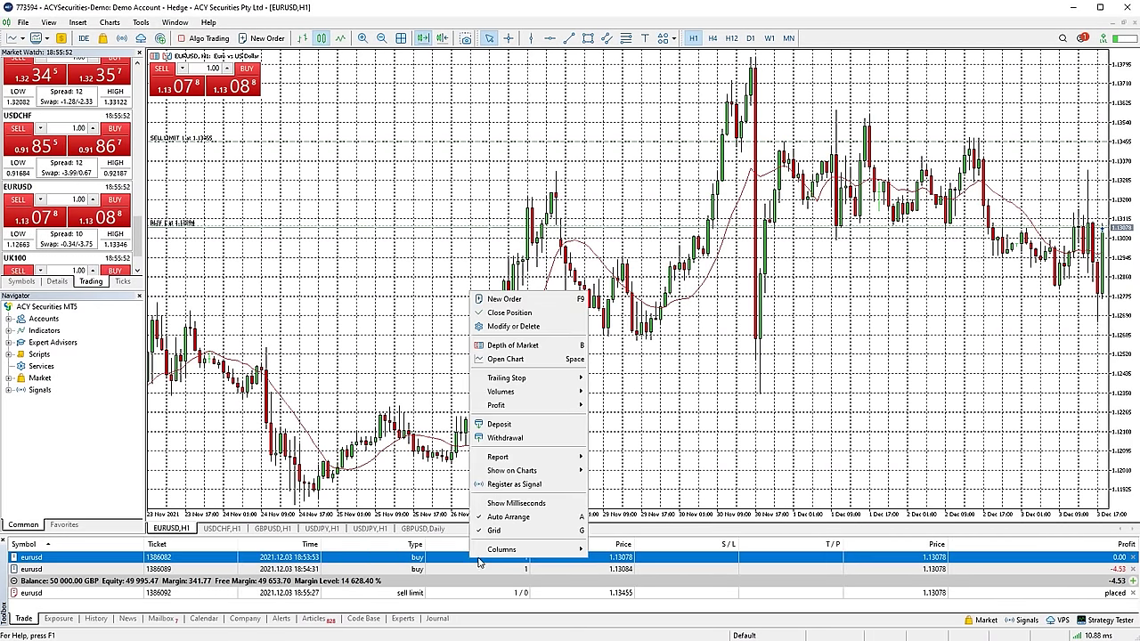
pyautogui.moveTo(560, 411)
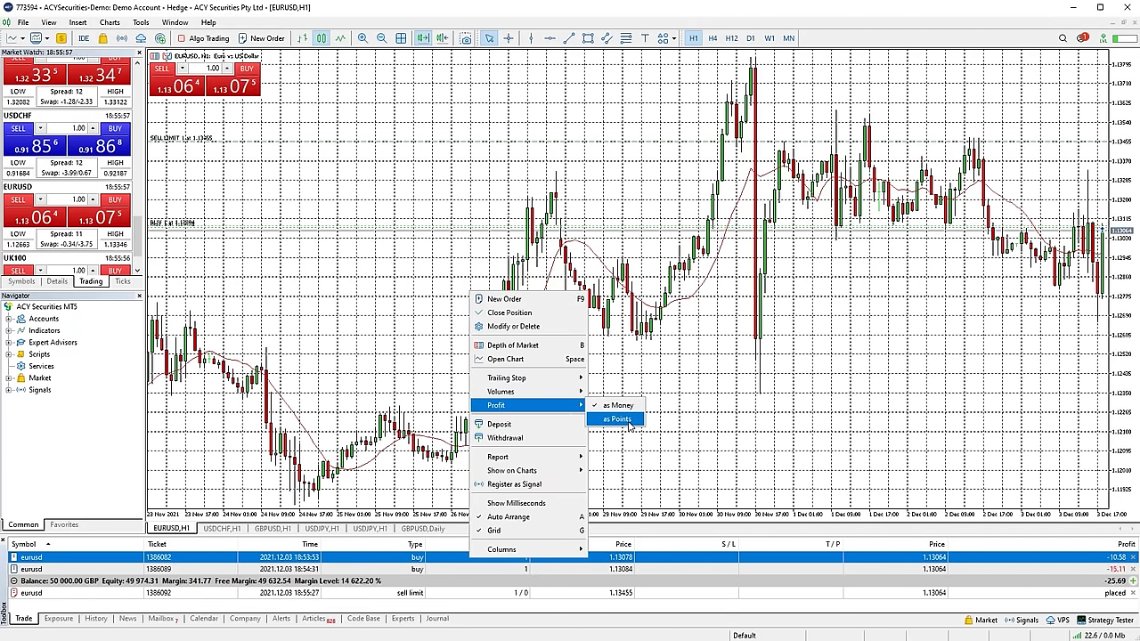
pyautogui.click(618, 420)
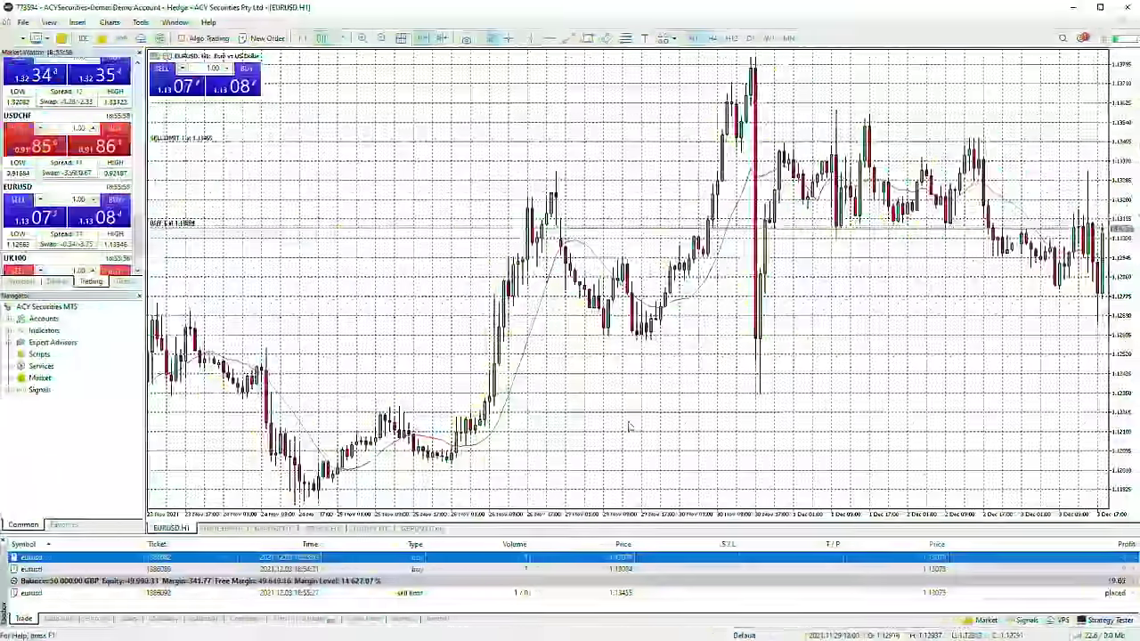
pyautogui.rightClick(546, 558)
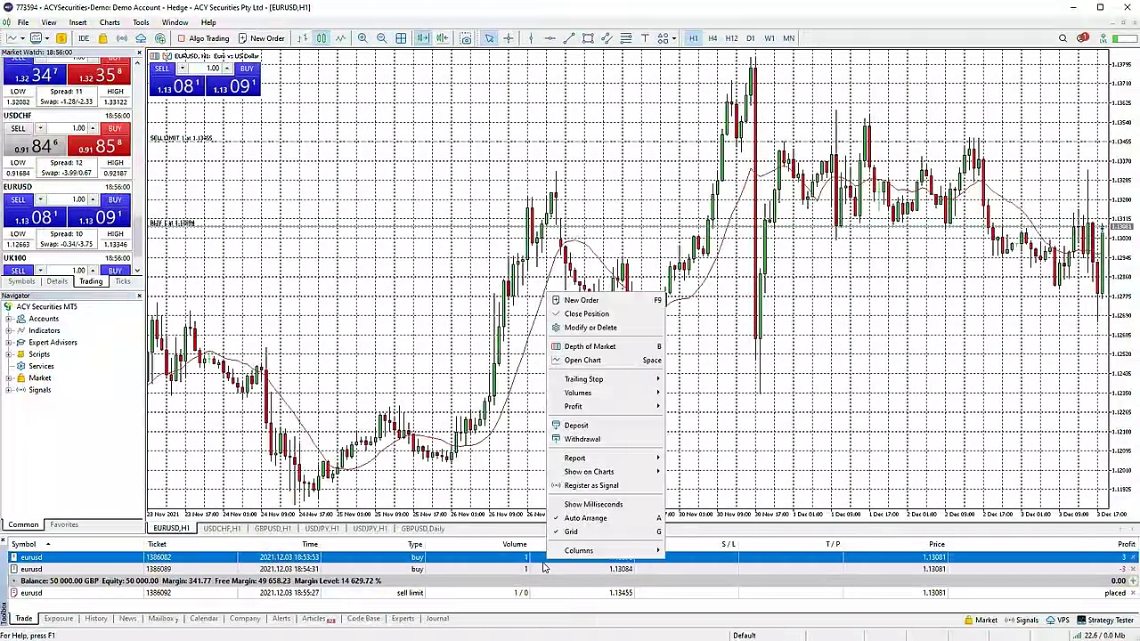
pyautogui.click(532, 567)
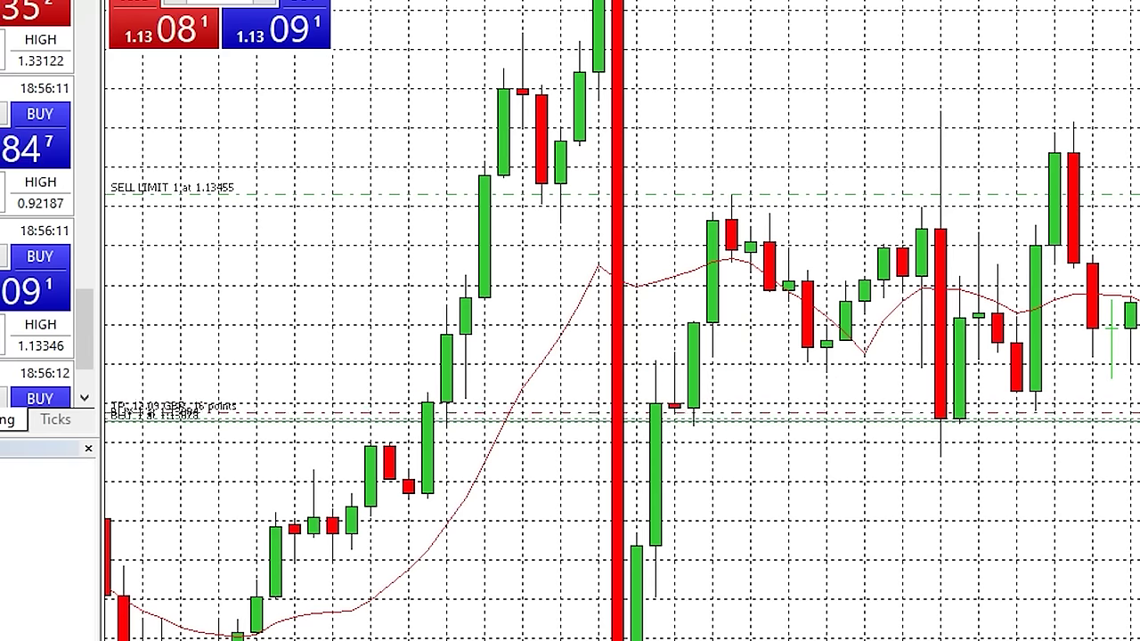
# Place a take profit at 1.13237 on the chart for the EURUSD buy opened at 1.13078, and cancel it
pyautogui.moveTo(178, 443); pyautogui.dragTo(179, 318)
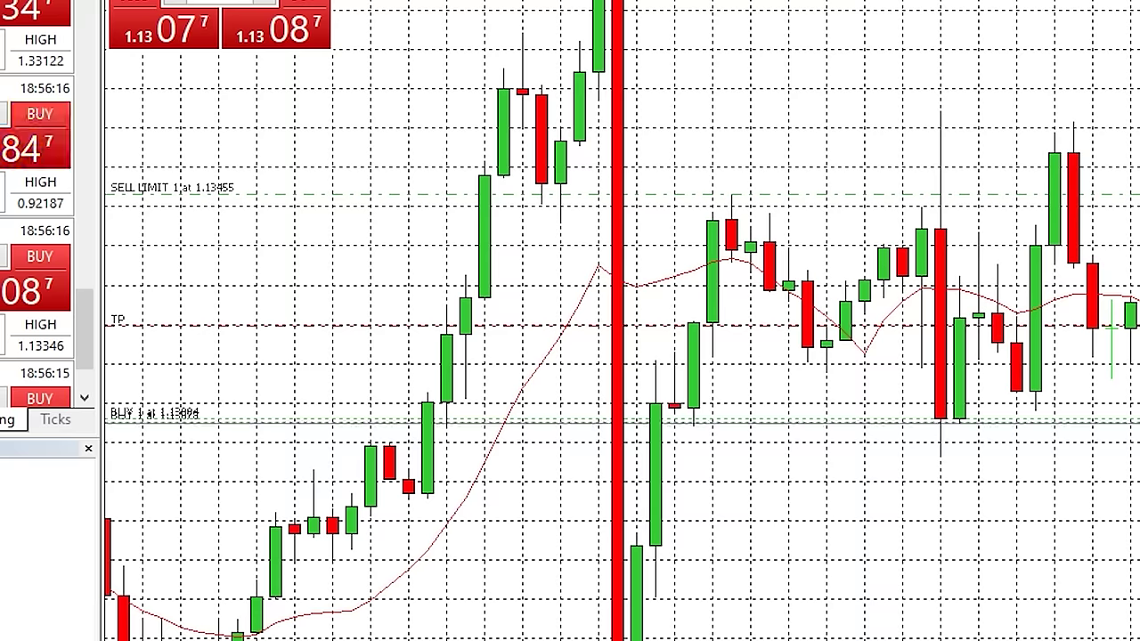
pyautogui.rightClick(294, 331)
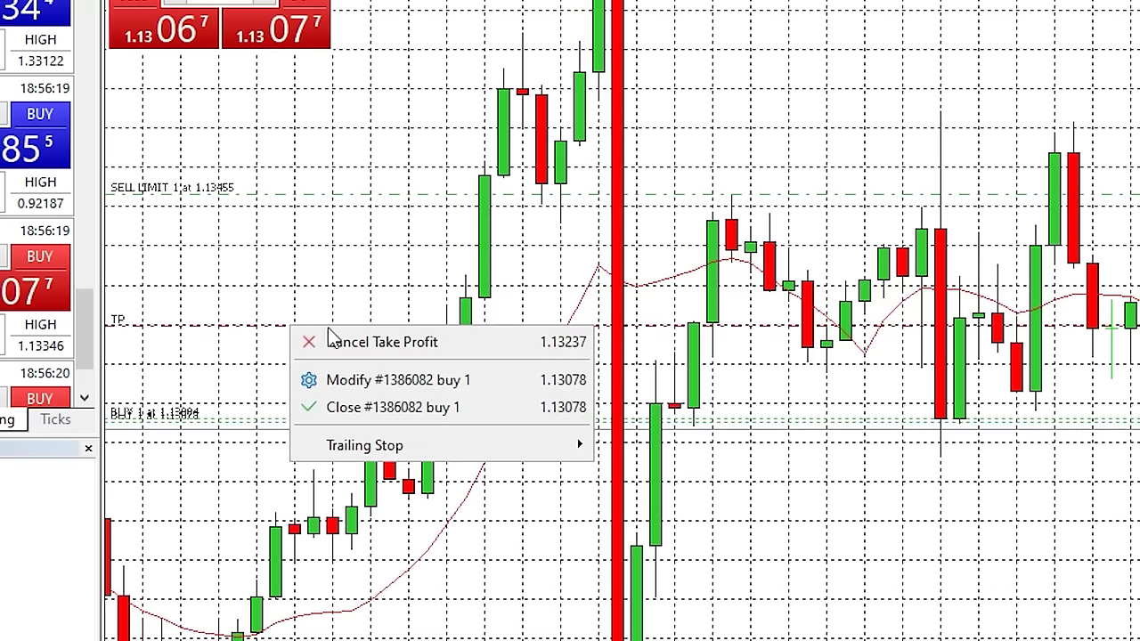
pyautogui.click(459, 348)
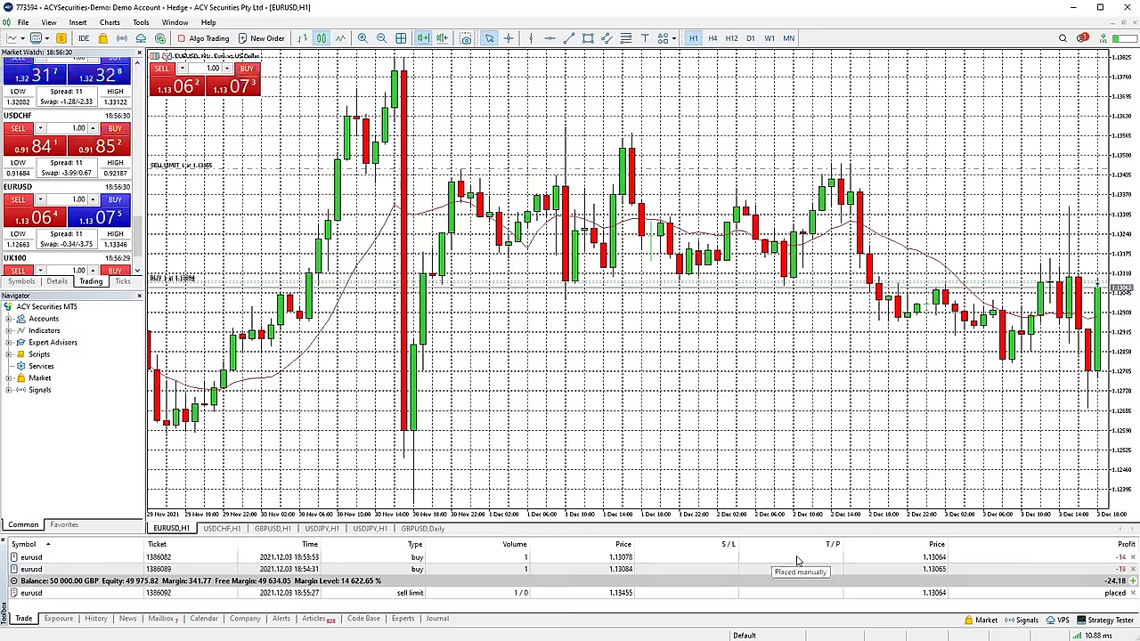
# Modify the EURUSD buy position opened at 1.13078 with a take profit of 1.31100
pyautogui.click(745, 557)
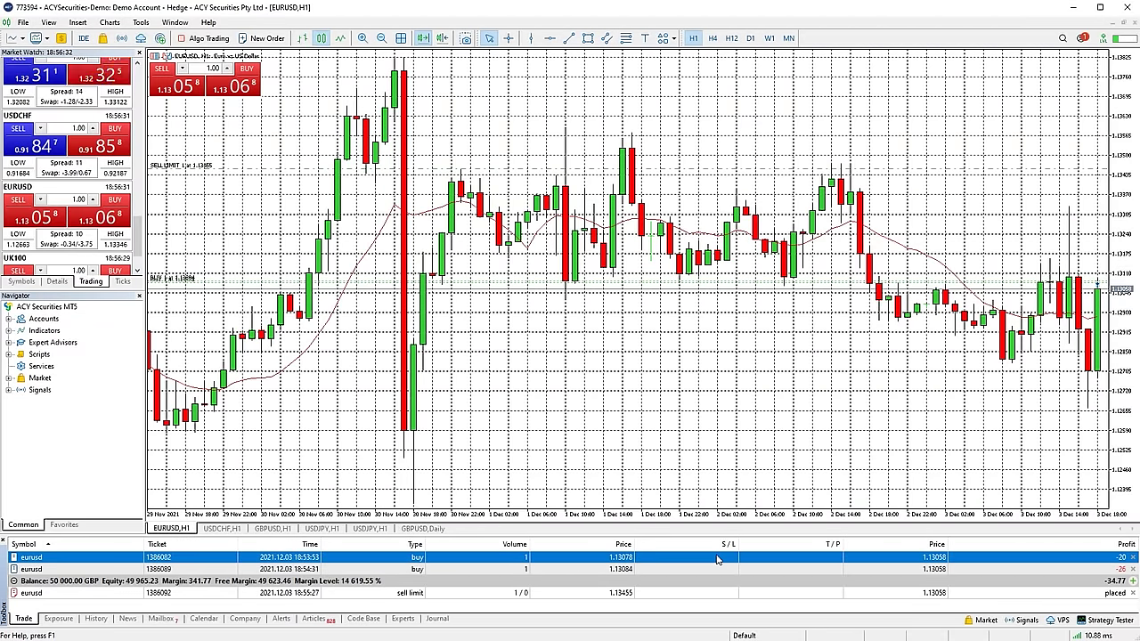
pyautogui.doubleClick(718, 558)
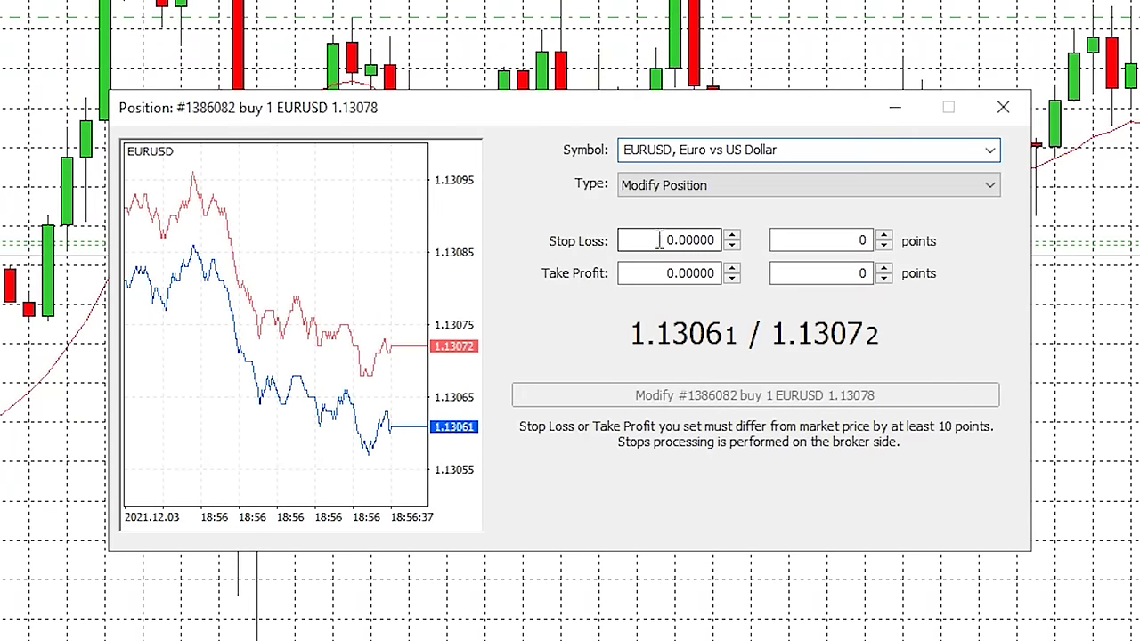
pyautogui.moveTo(779, 274); pyautogui.dragTo(783, 276)
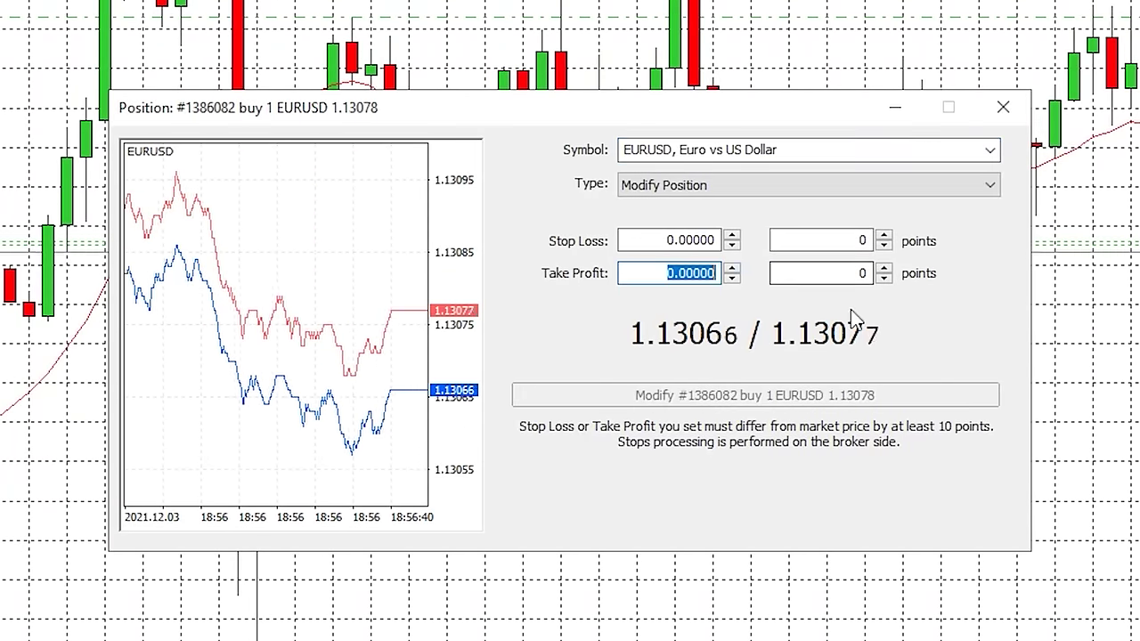
pyautogui.write('1')
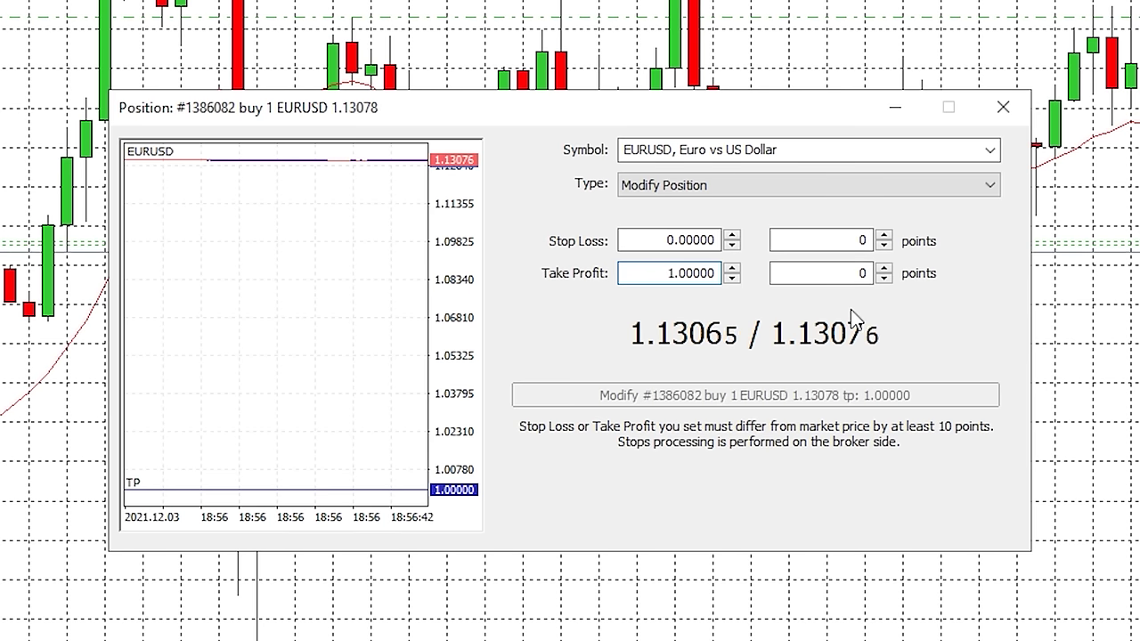
pyautogui.write('.311')
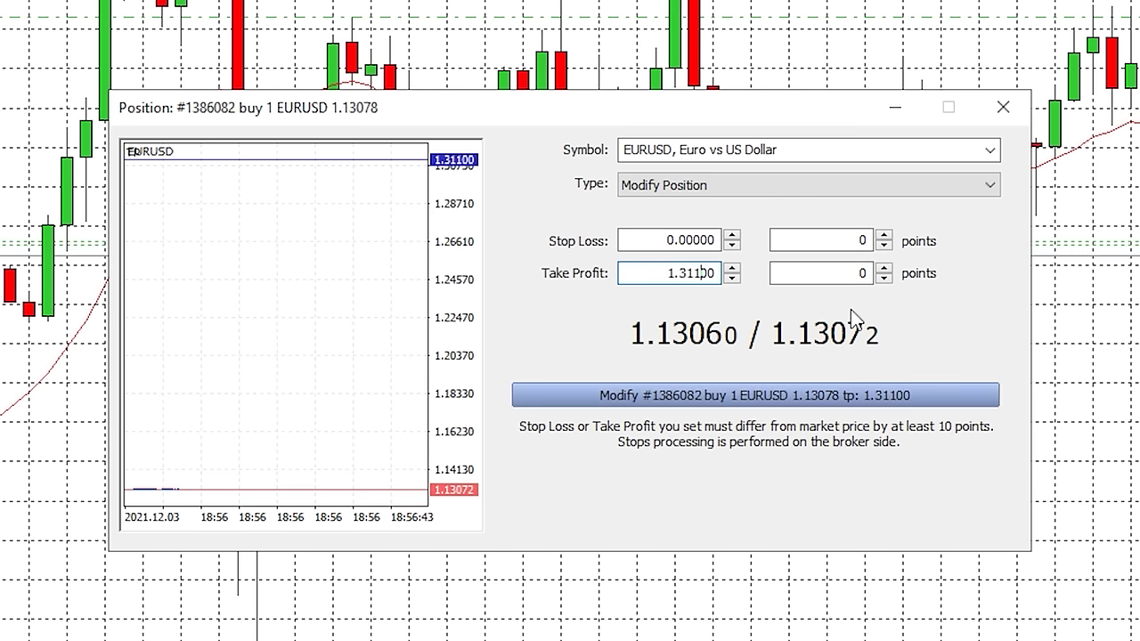
pyautogui.click(797, 395)
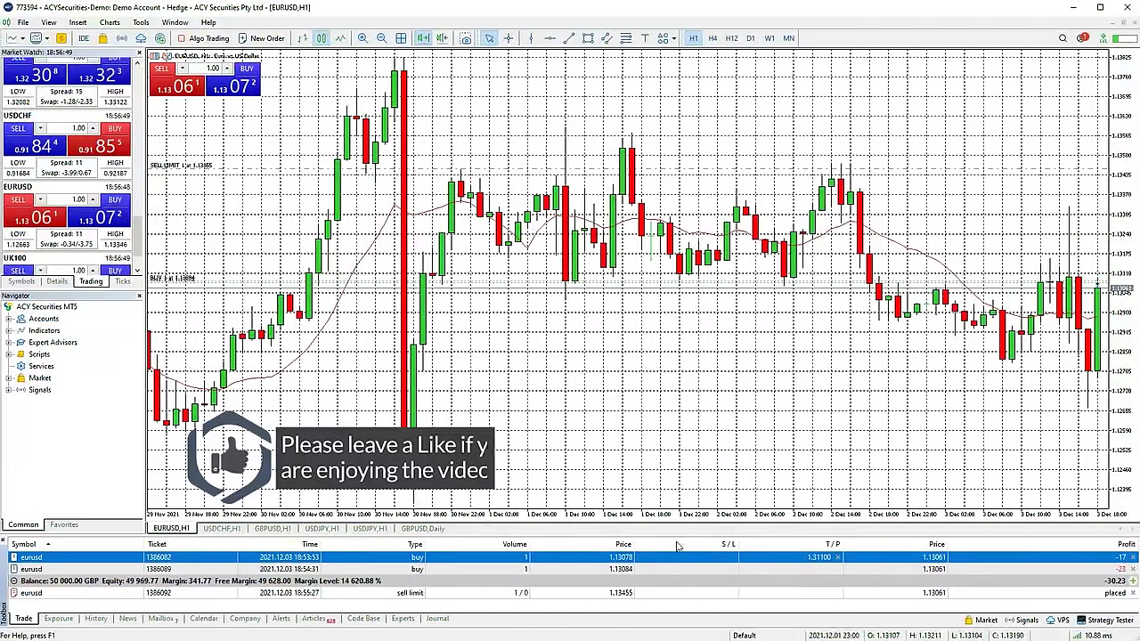
pyautogui.rightClick(675, 563)
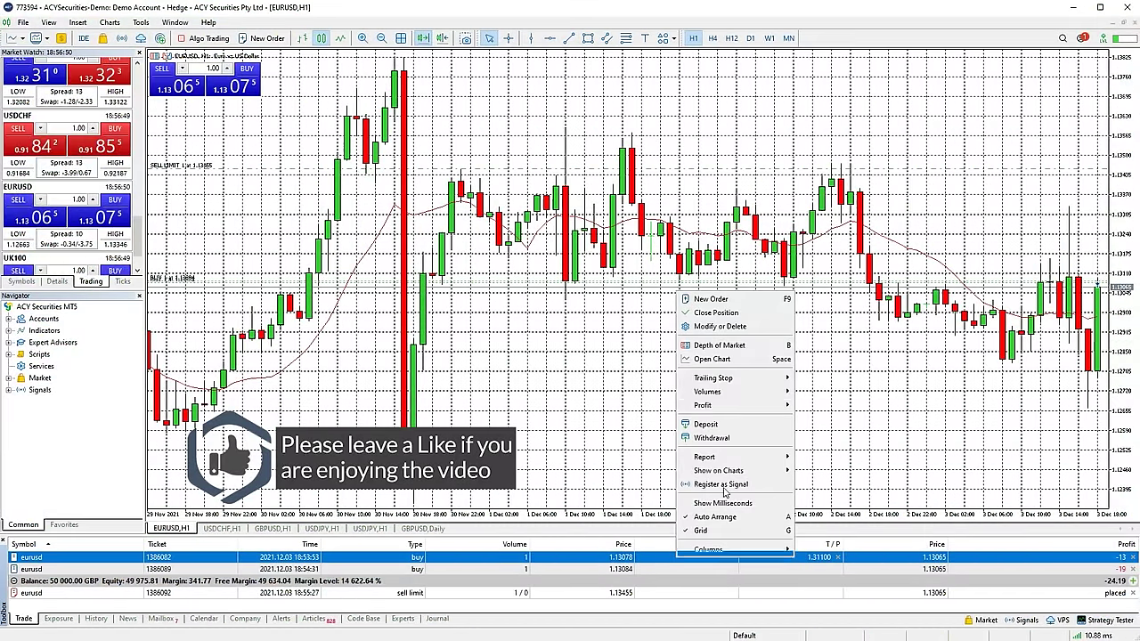
pyautogui.click(755, 327)
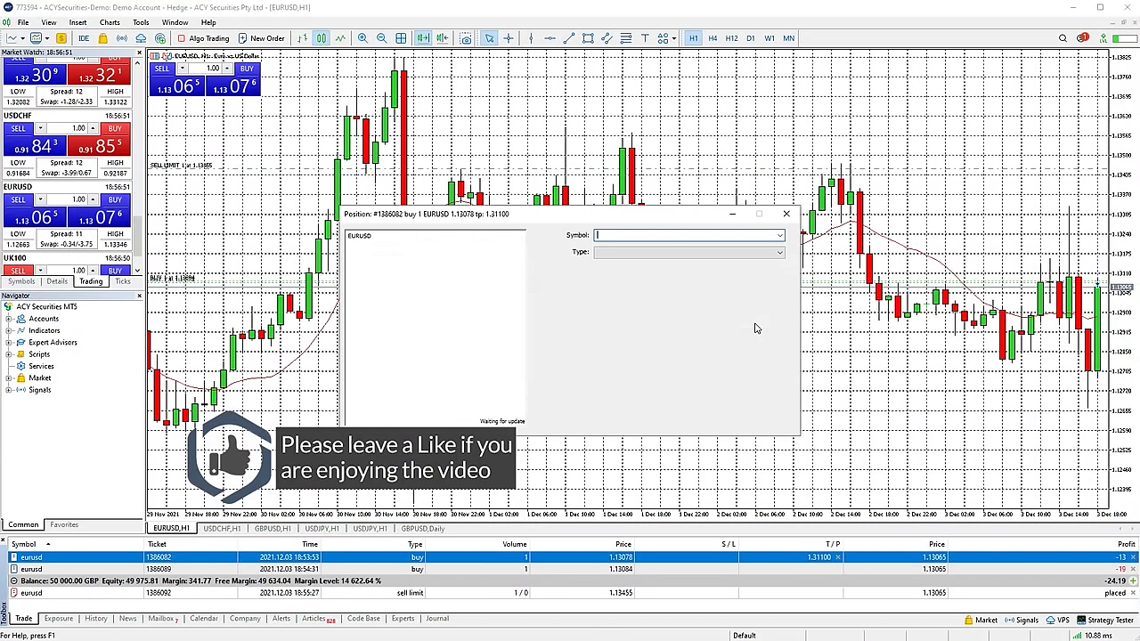
pyautogui.click(787, 214)
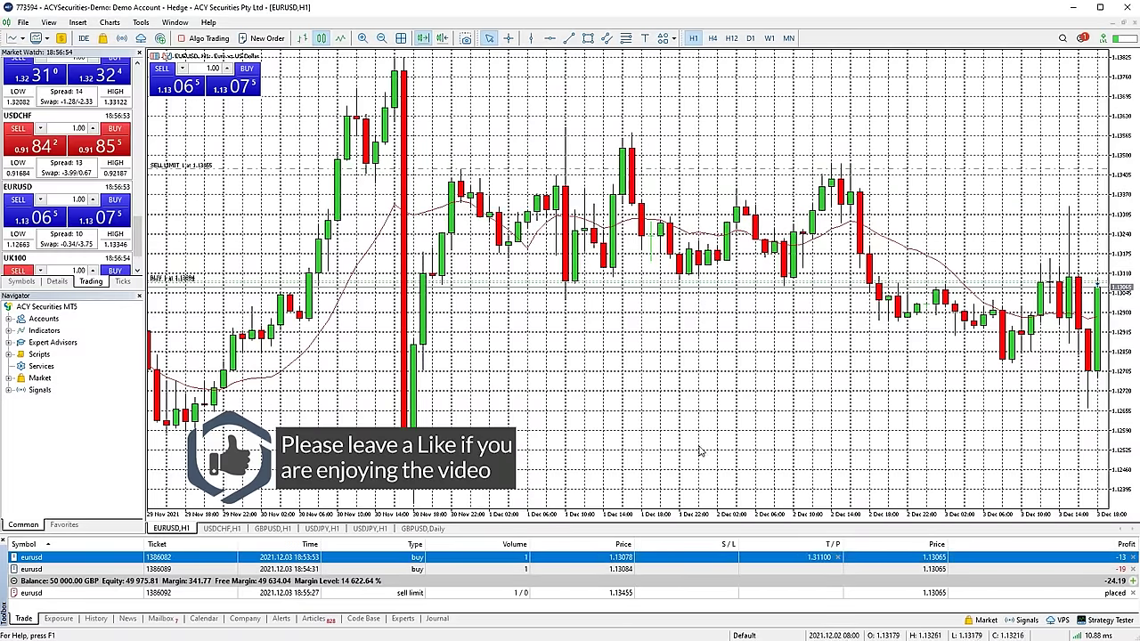
# Set a custom trailing stop level of 19 points for the EURUSD buy position opened at 1.13078
pyautogui.rightClick(612, 565)
pyautogui.moveTo(694, 377)
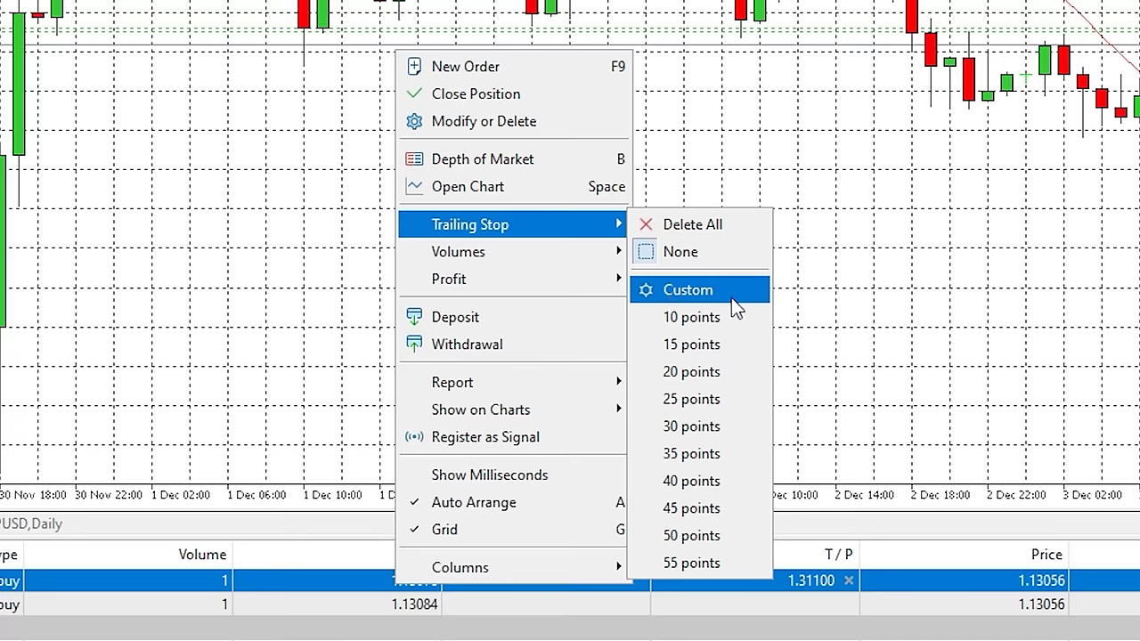
pyautogui.press('Escape')
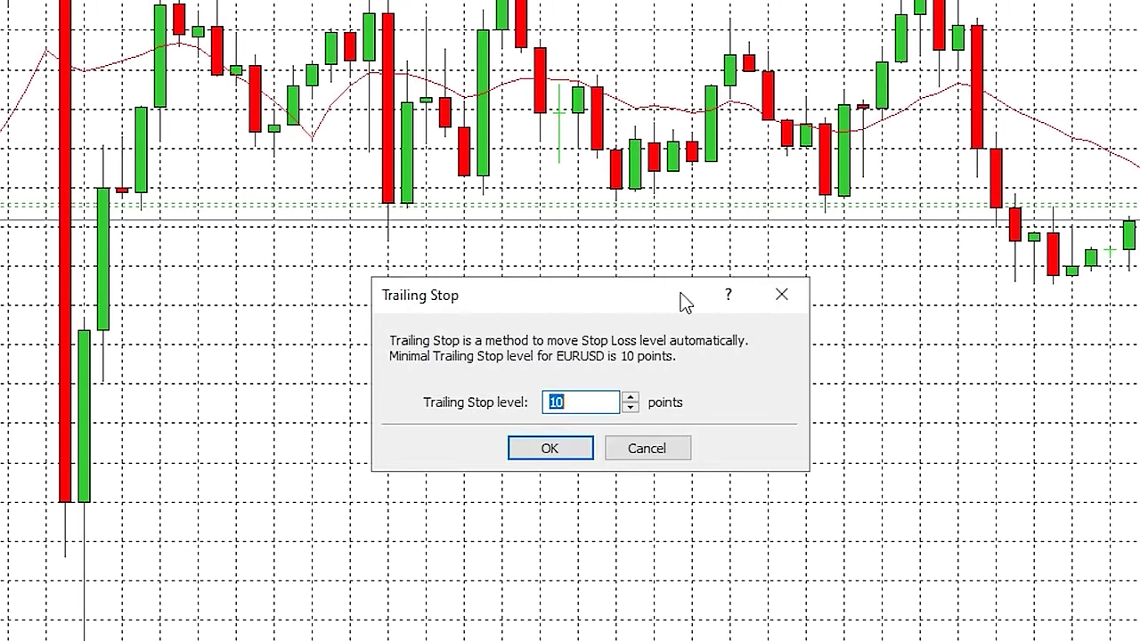
pyautogui.click(592, 401)
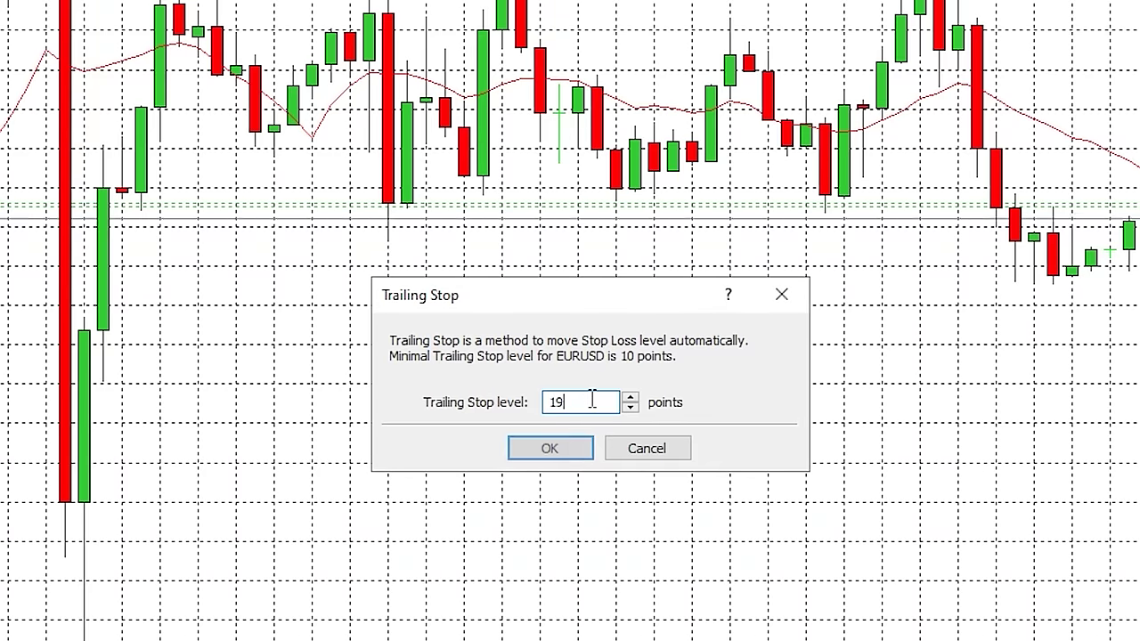
pyautogui.click(549, 447)
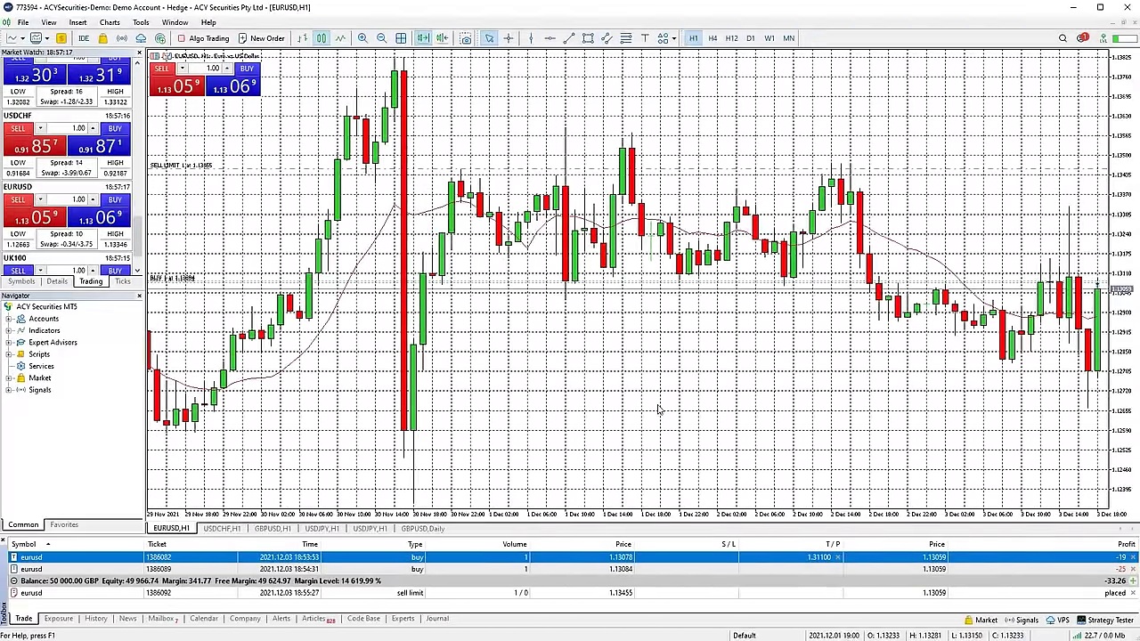
# Close both EURUSD buy positions, the one opened at 1.13078 and, from its chart line, the one opened at 1.13084
pyautogui.rightClick(694, 567)
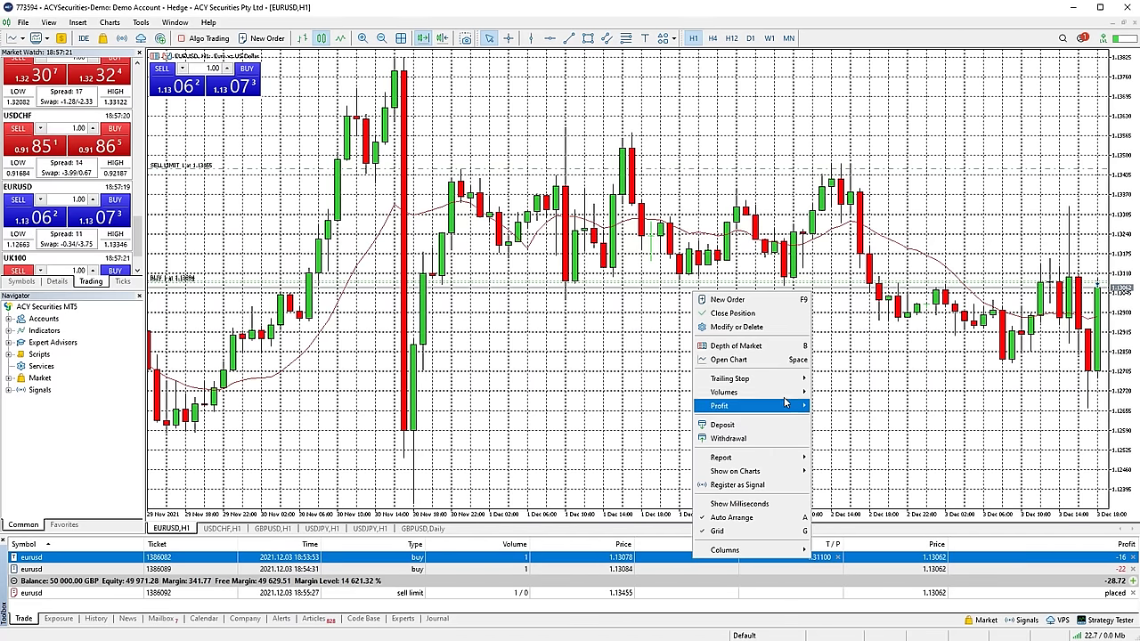
pyautogui.moveTo(778, 381)
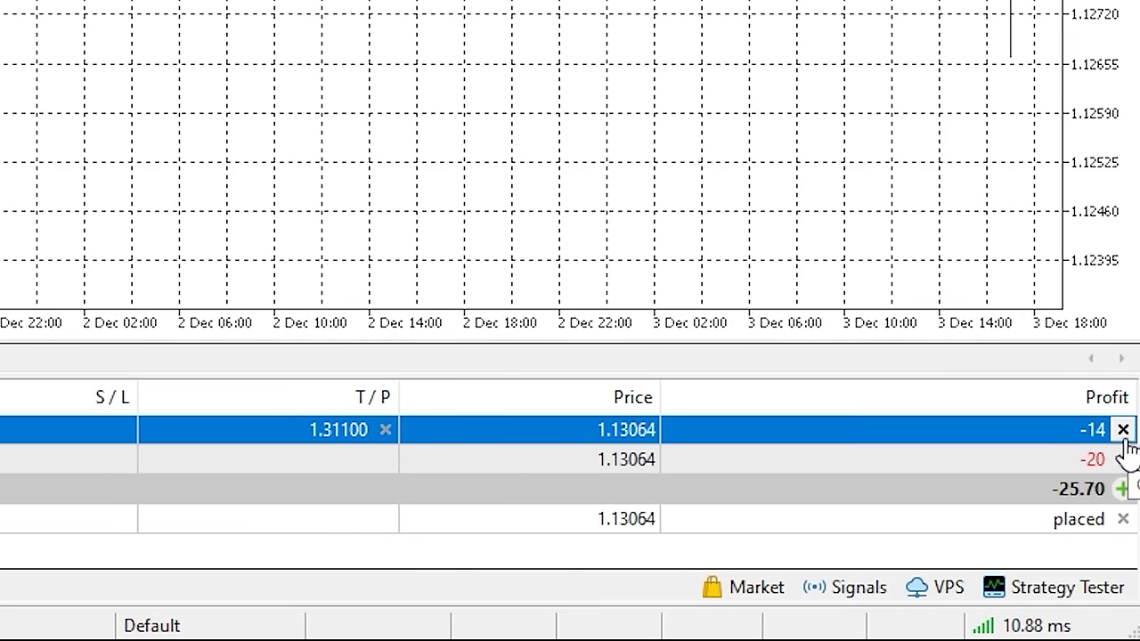
pyautogui.rightClick(62, 434)
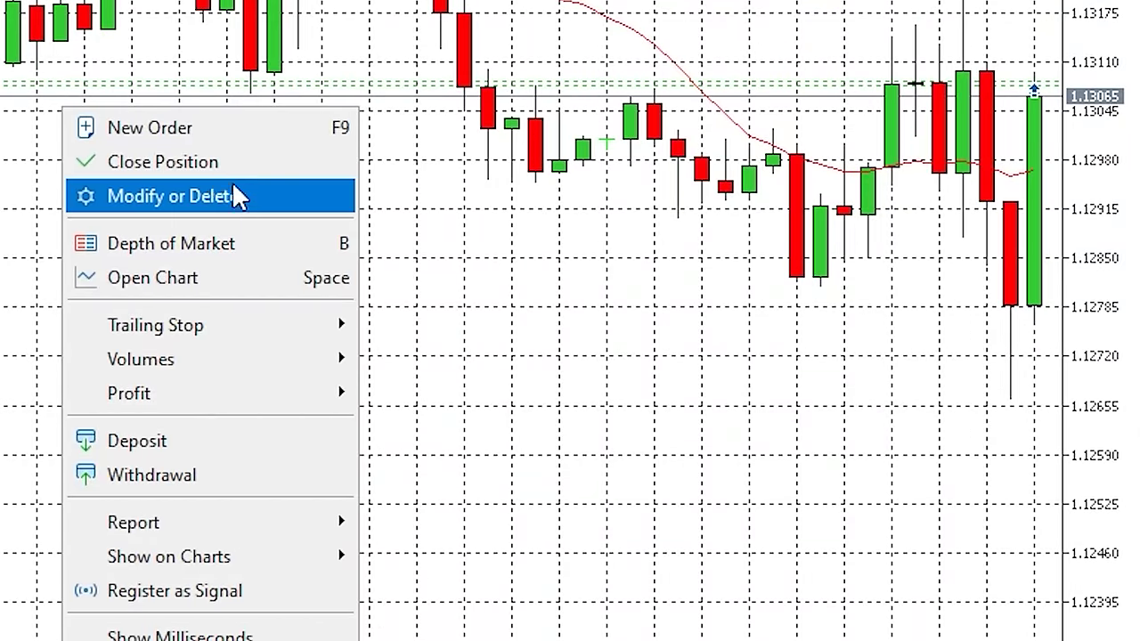
pyautogui.press('Escape')
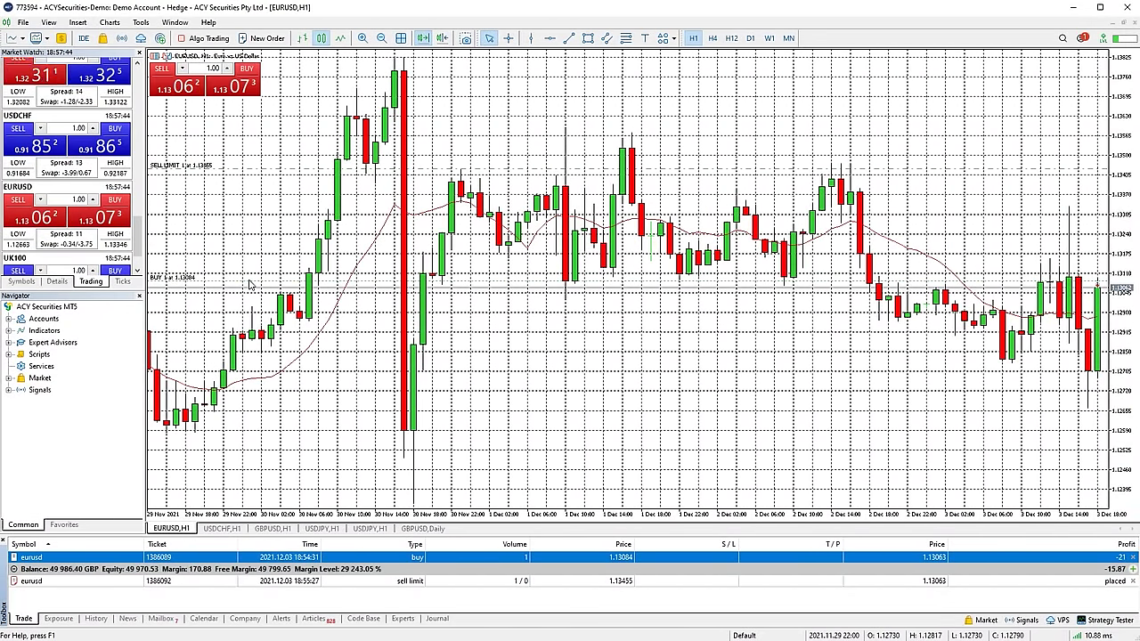
pyautogui.rightClick(215, 280)
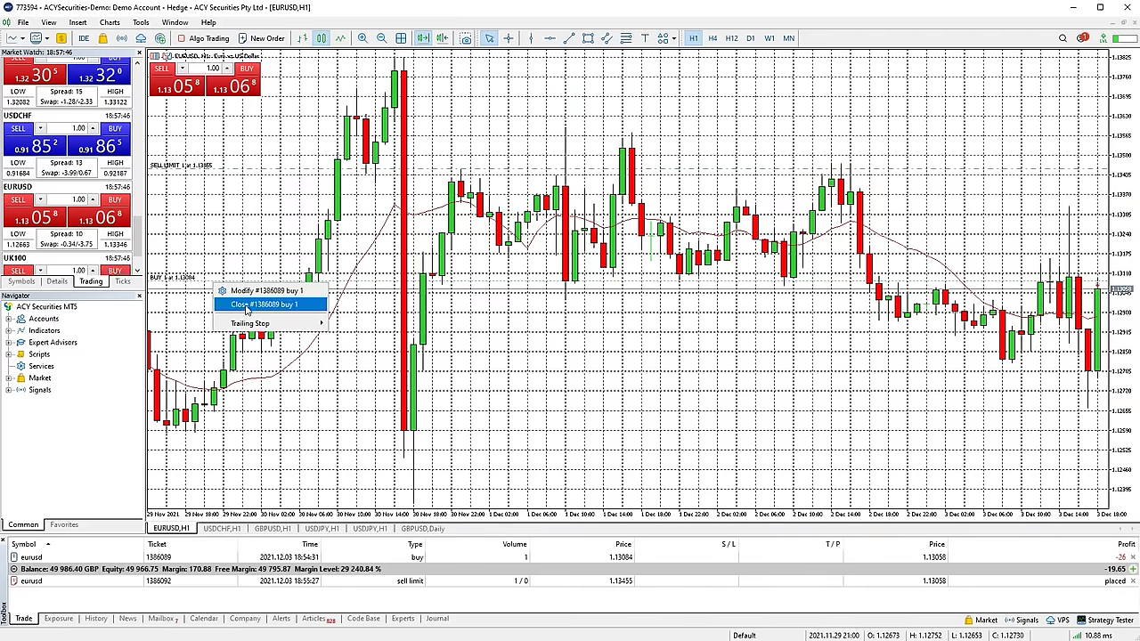
pyautogui.click(246, 305)
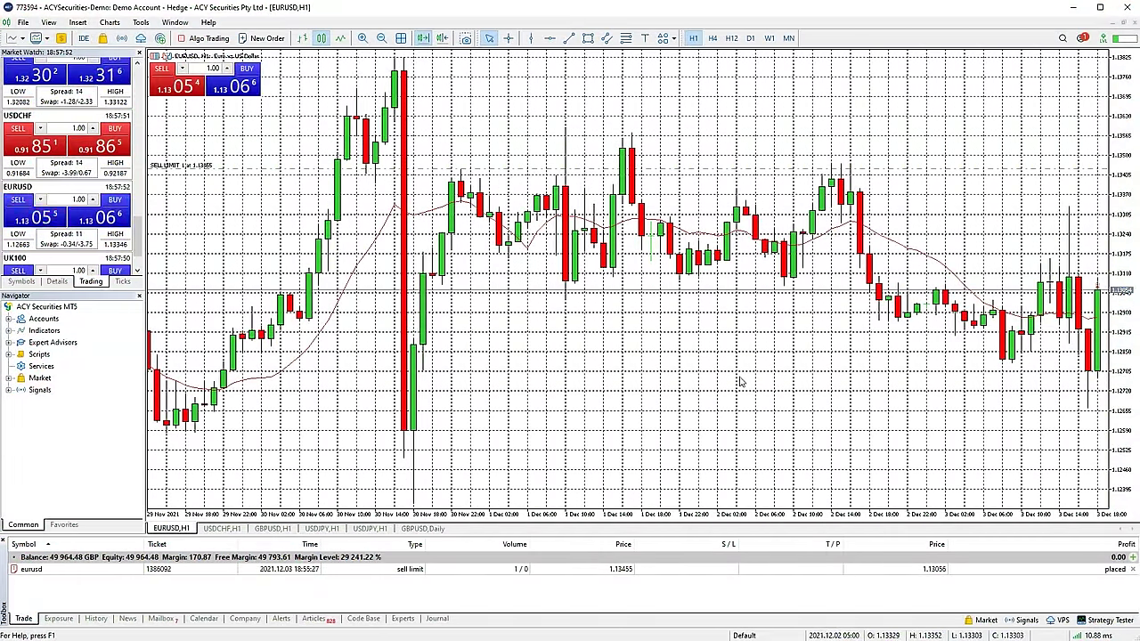
# Review the closed trades in the account history, and save the trade report as an HTML file on the Desktop
pyautogui.click(96, 619)
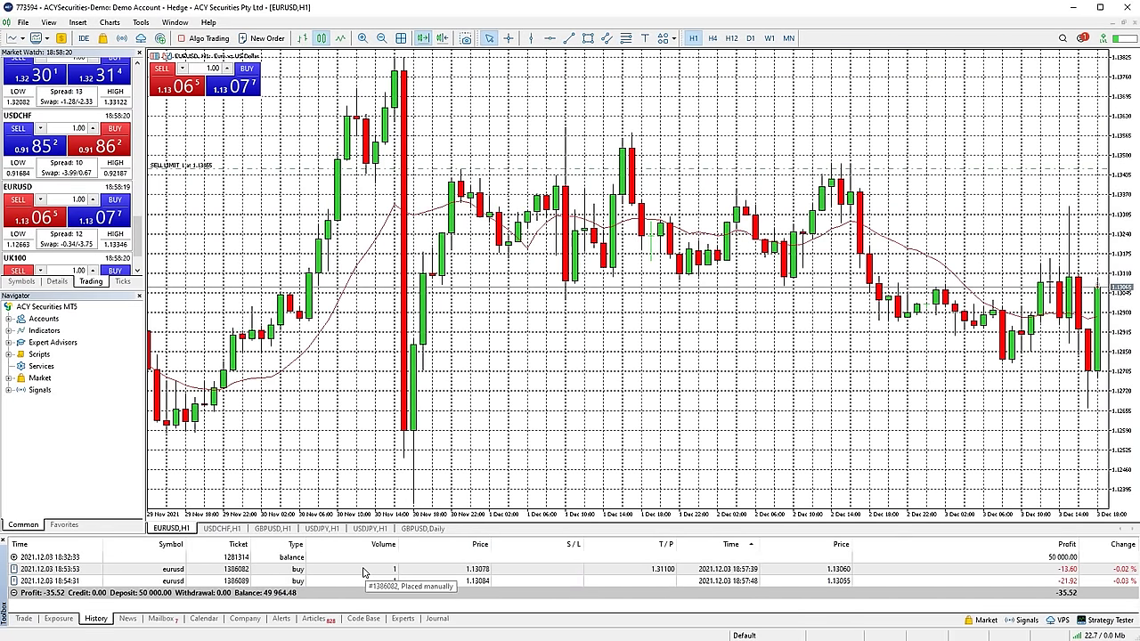
pyautogui.click(23, 621)
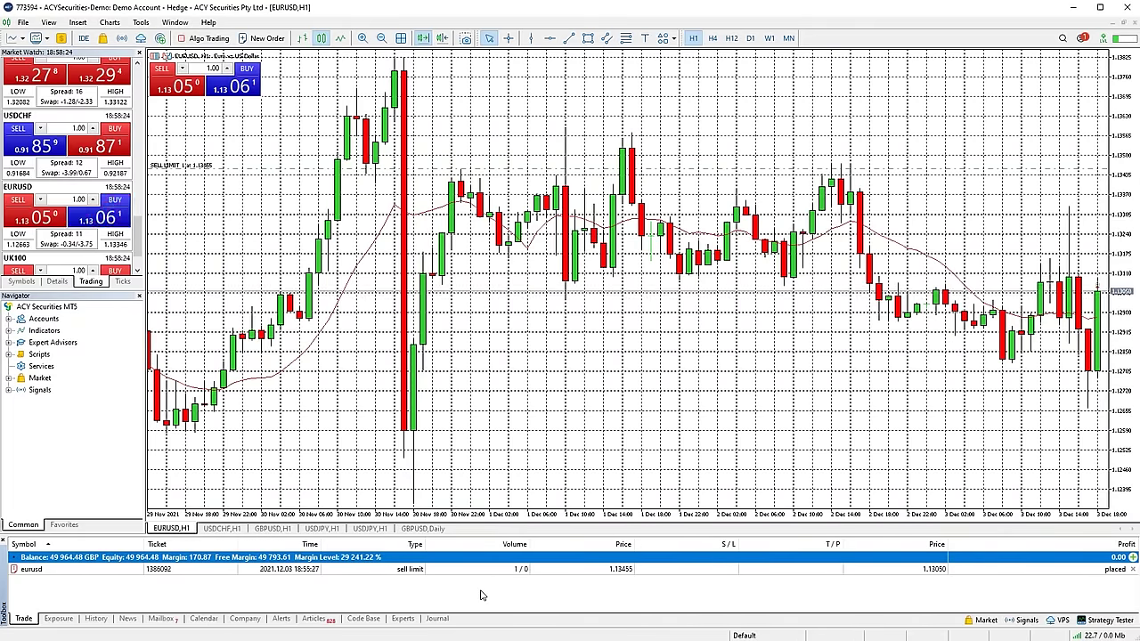
pyautogui.rightClick(481, 588)
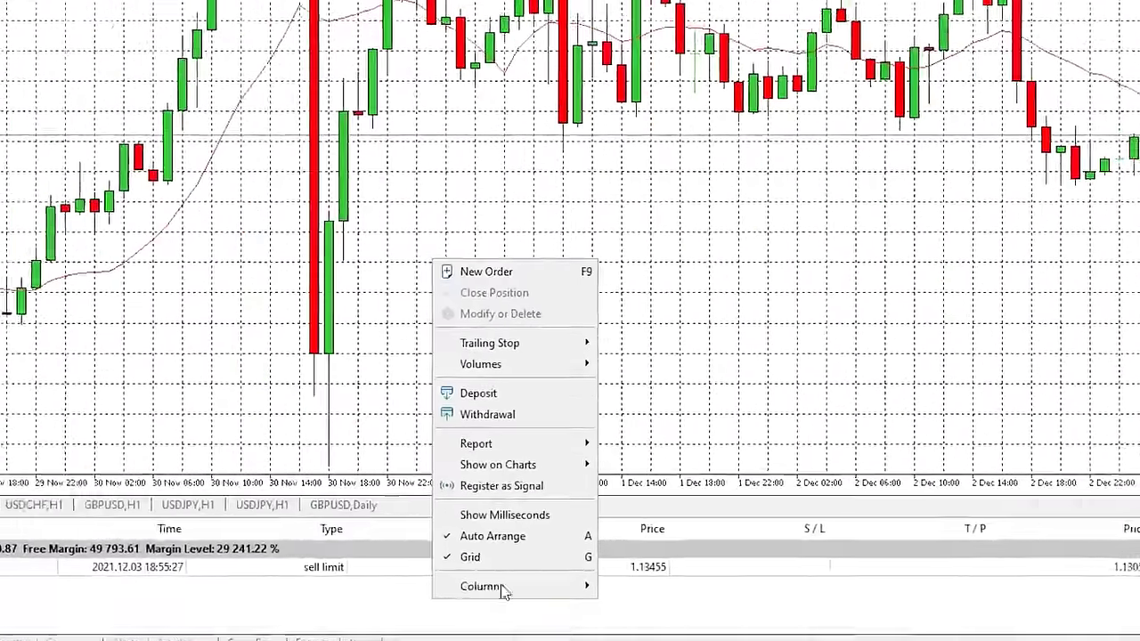
pyautogui.moveTo(534, 444)
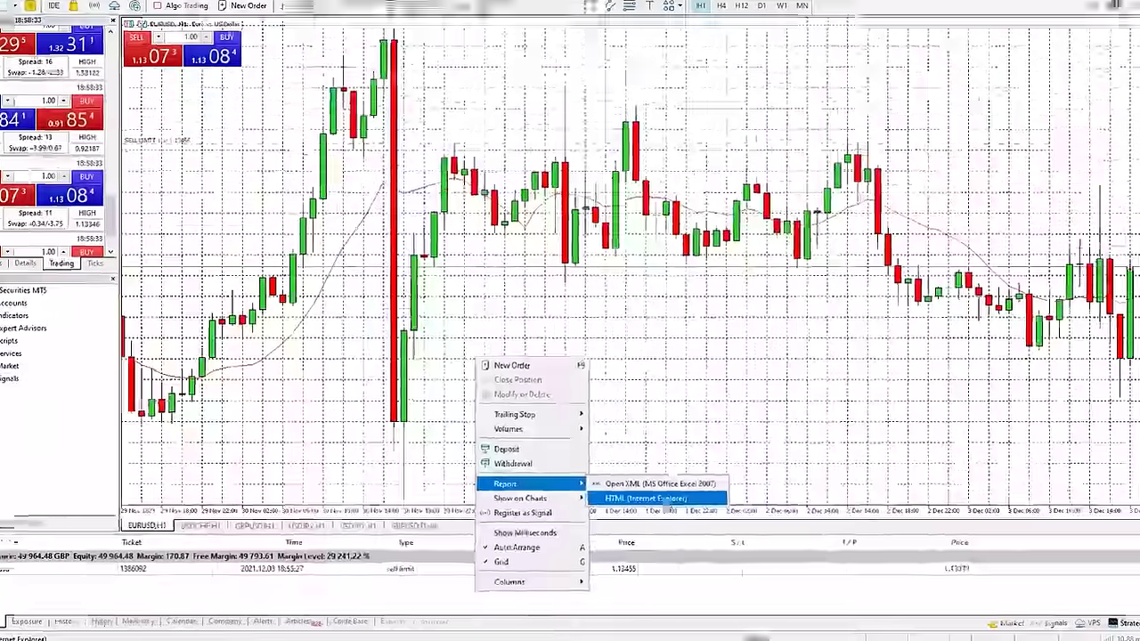
pyautogui.click(781, 440)
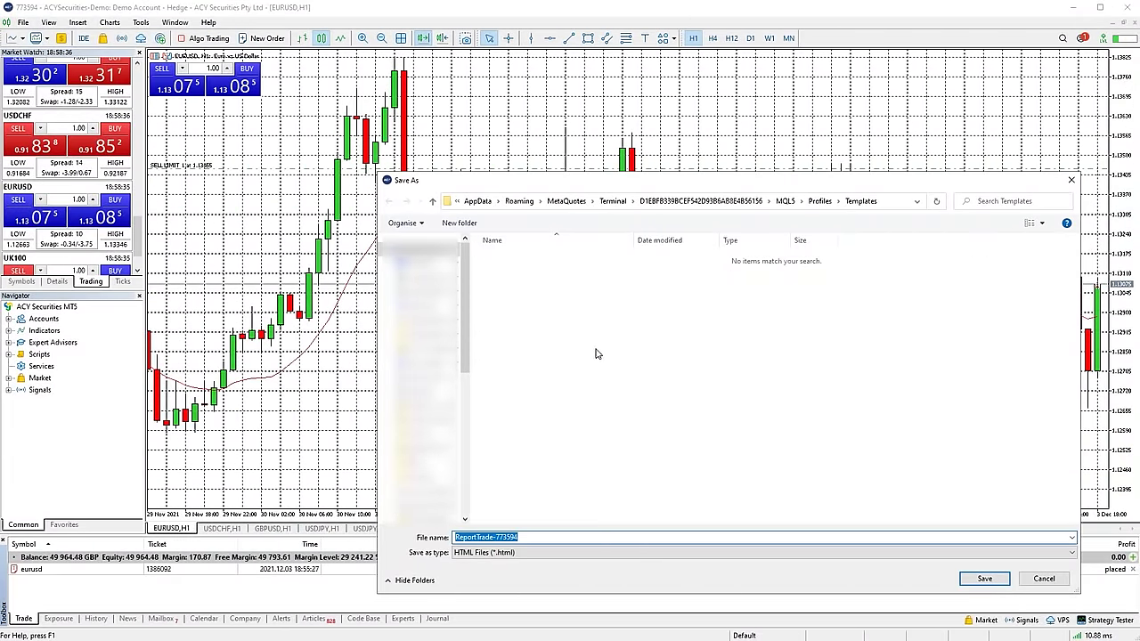
pyautogui.click(418, 263)
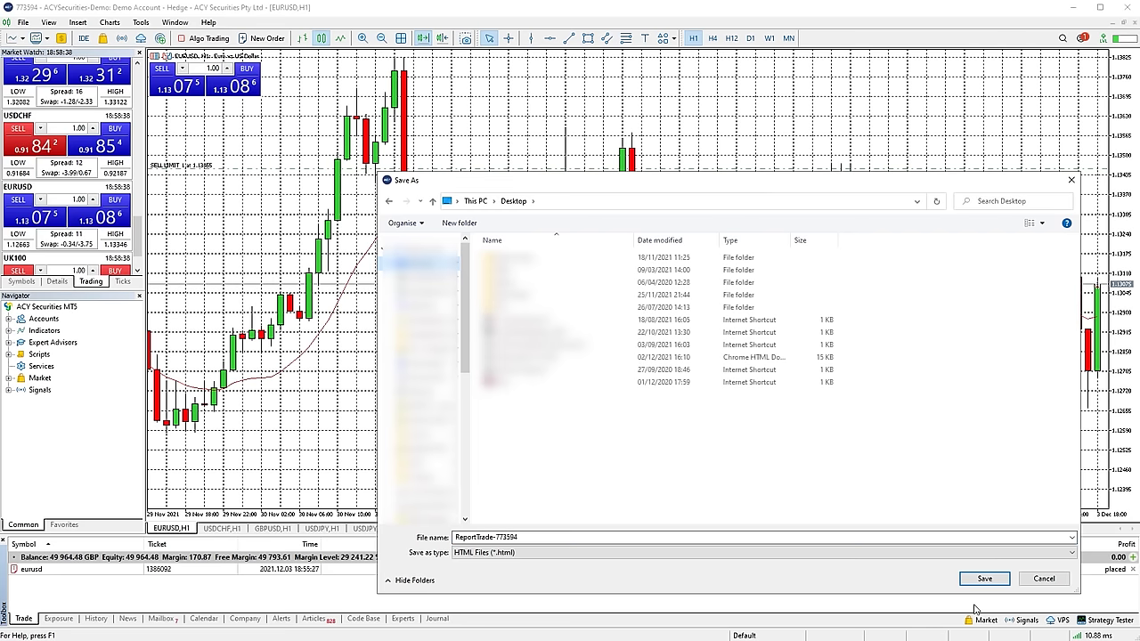
pyautogui.click(984, 579)
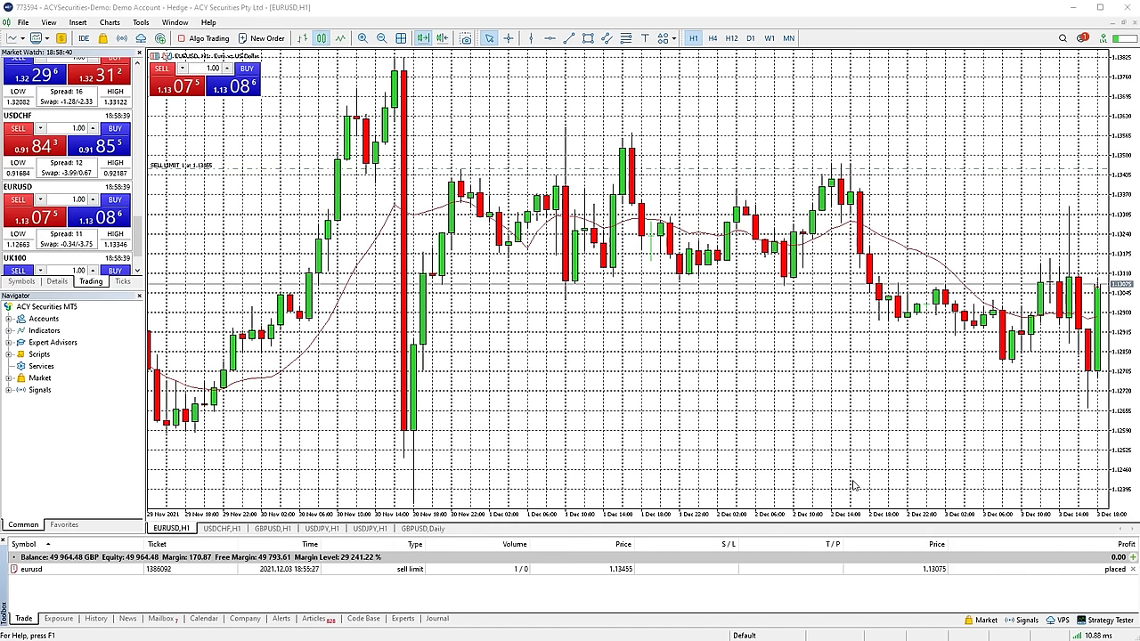
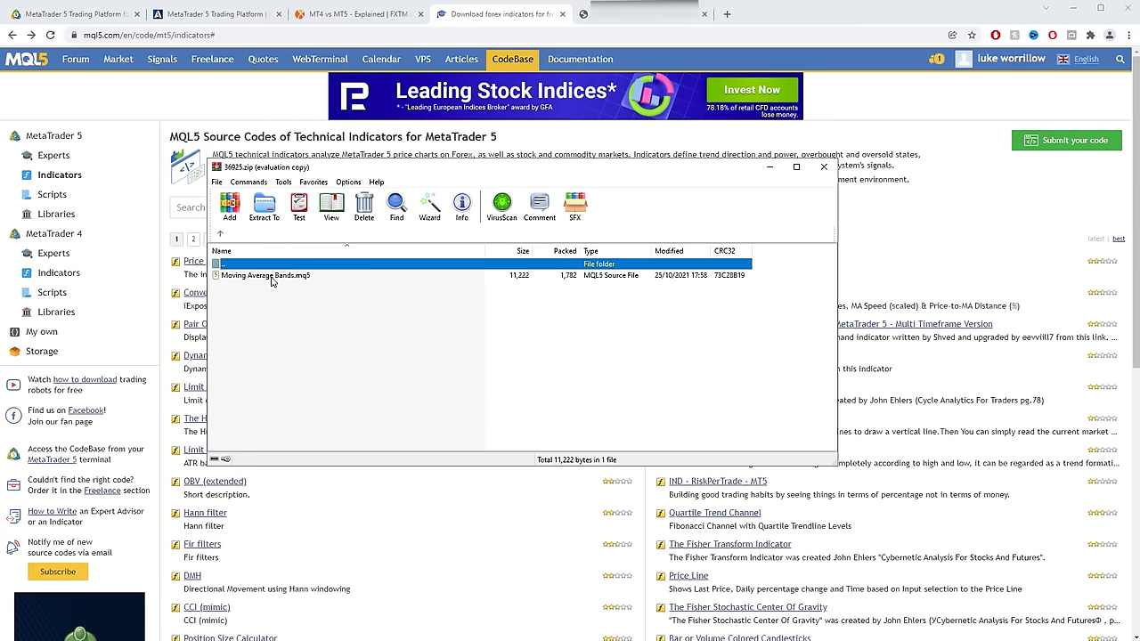
# Copy Moving Average Bands.mq5 from the open archive into the Indicators folder under MQL5 in the MetaTrader 5 data folder
pyautogui.rightClick(272, 281)
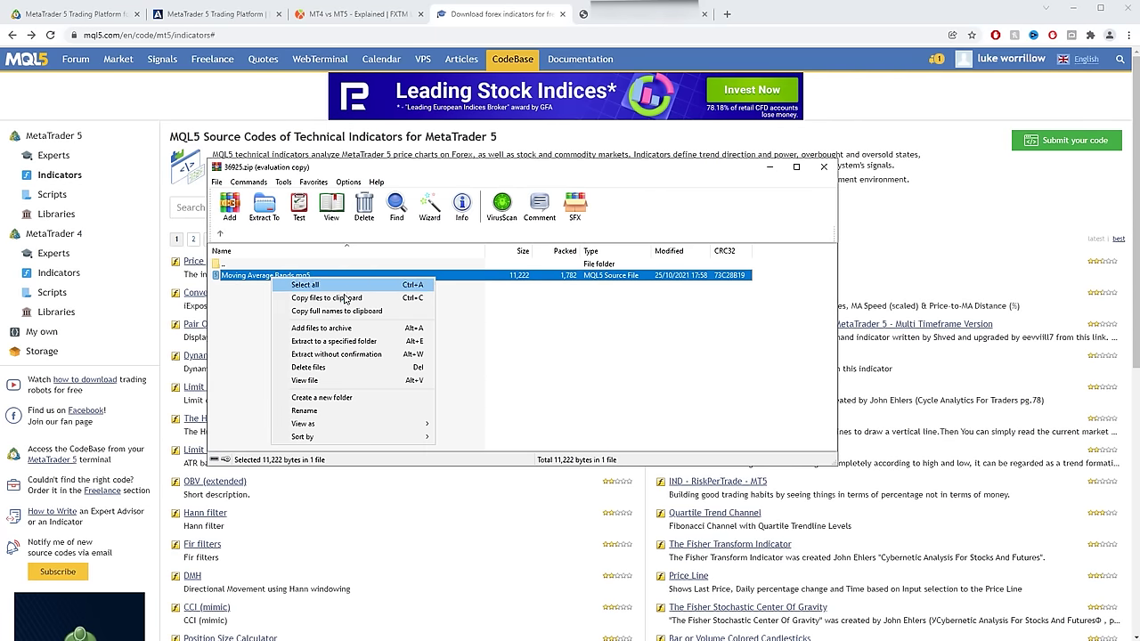
pyautogui.click(346, 298)
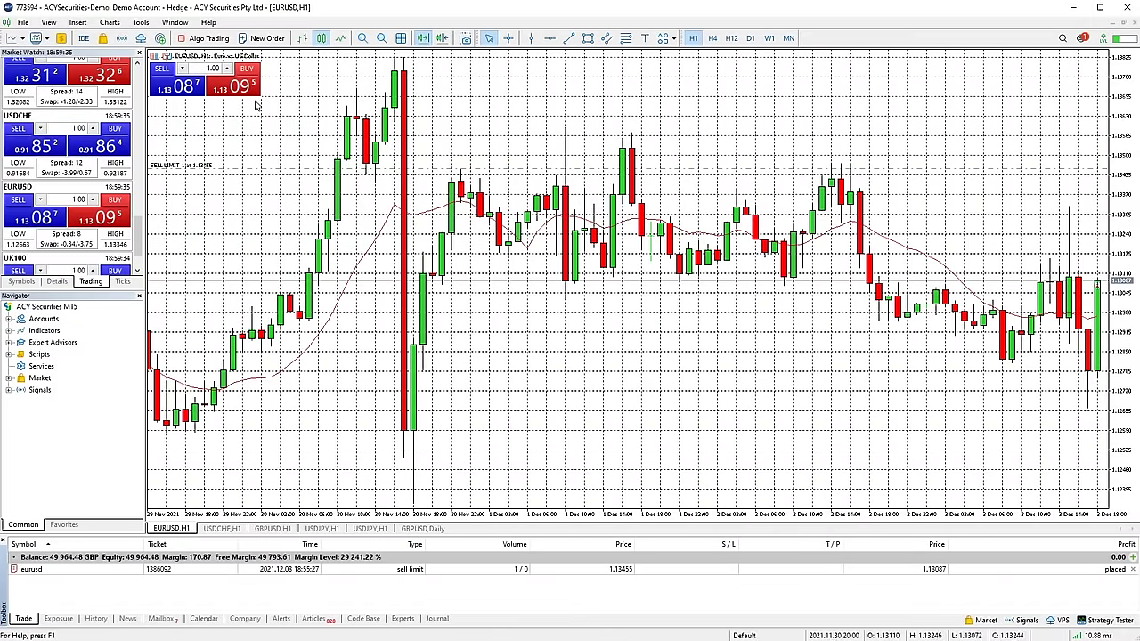
pyautogui.click(23, 25)
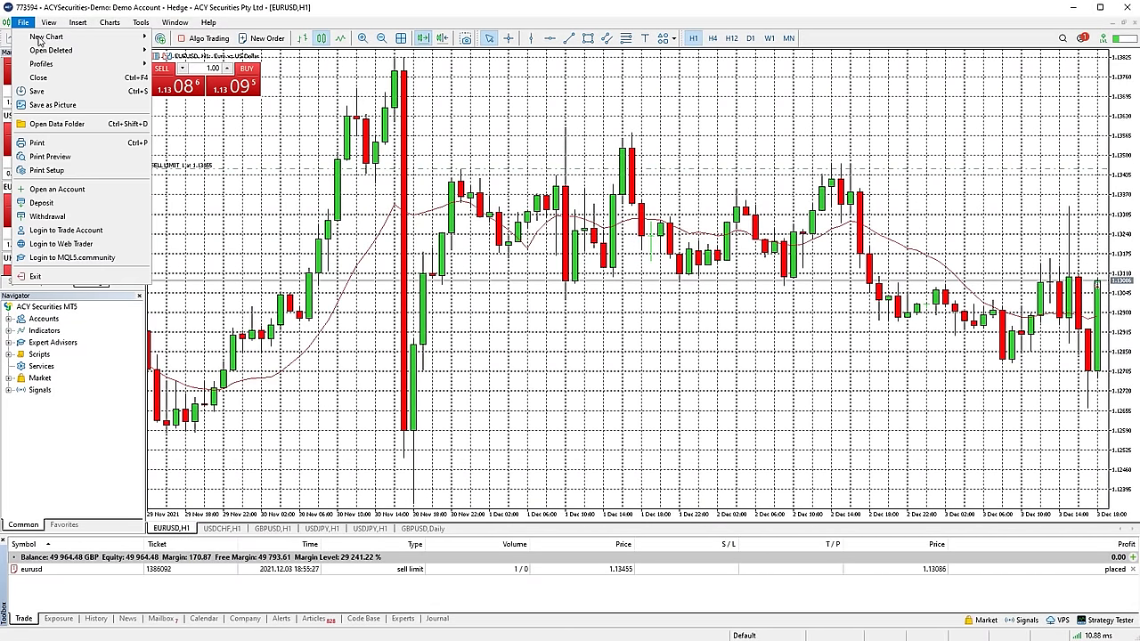
pyautogui.click(79, 130)
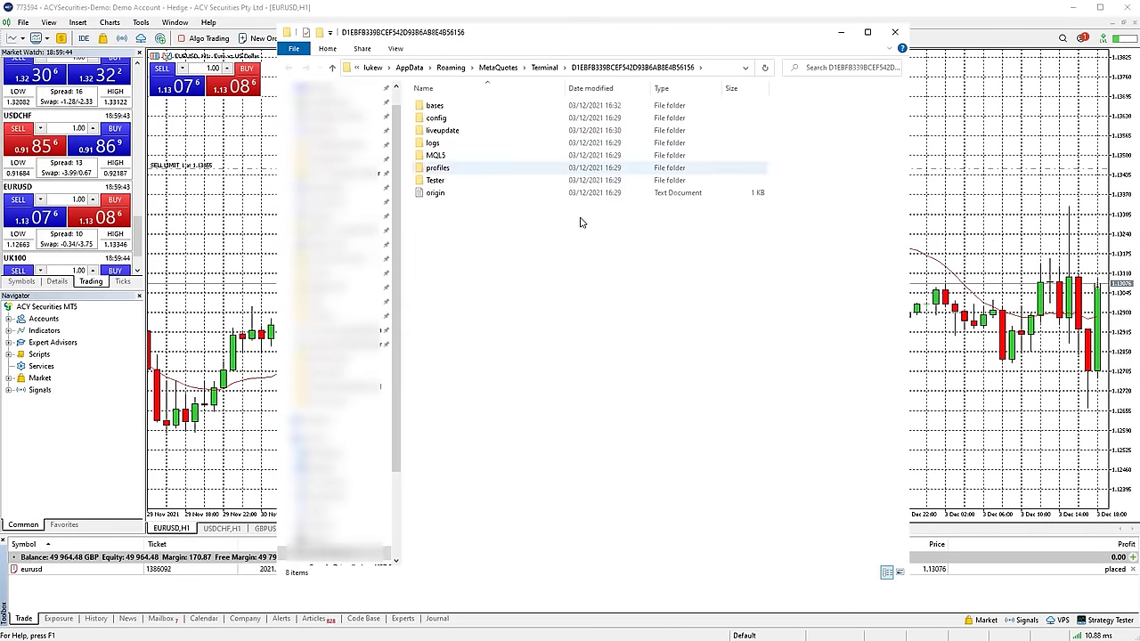
pyautogui.doubleClick(450, 158)
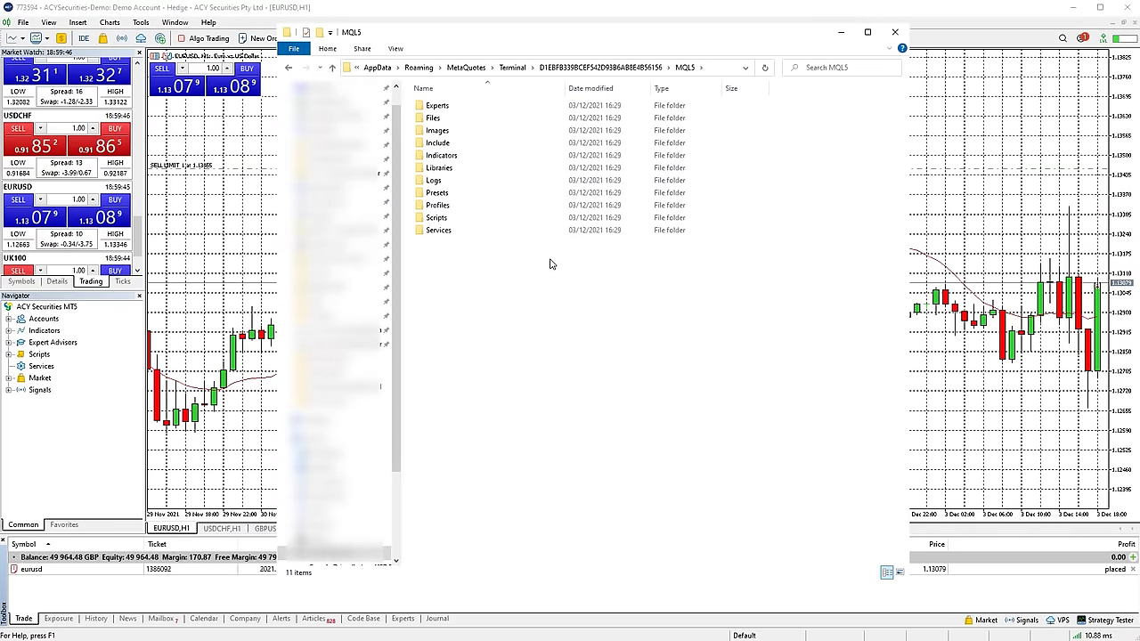
pyautogui.doubleClick(465, 157)
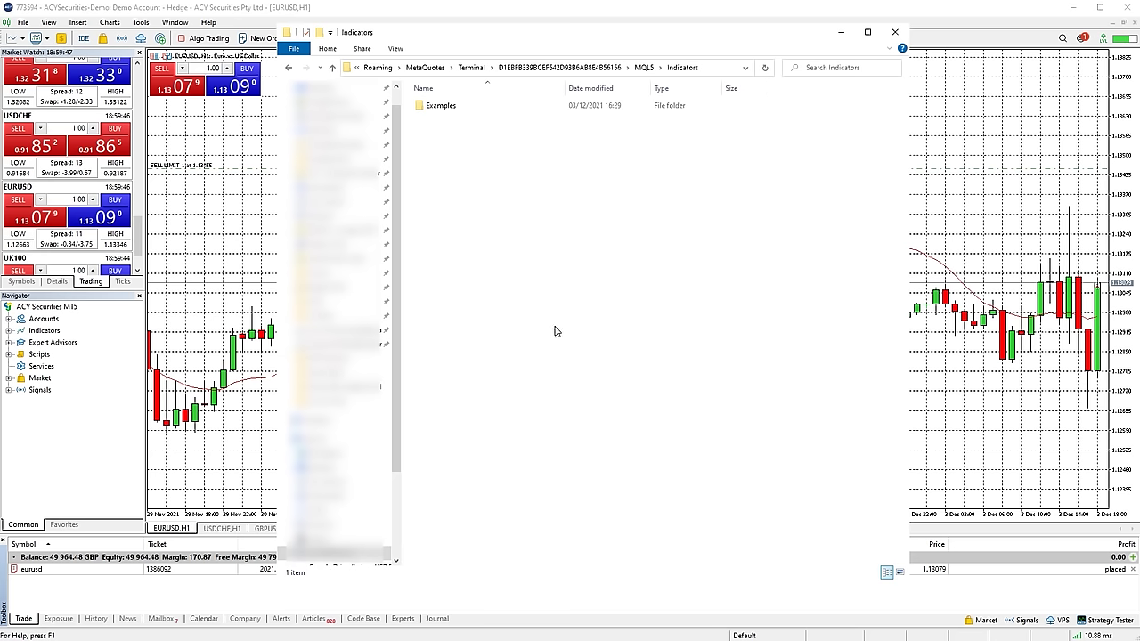
pyautogui.rightClick(455, 130)
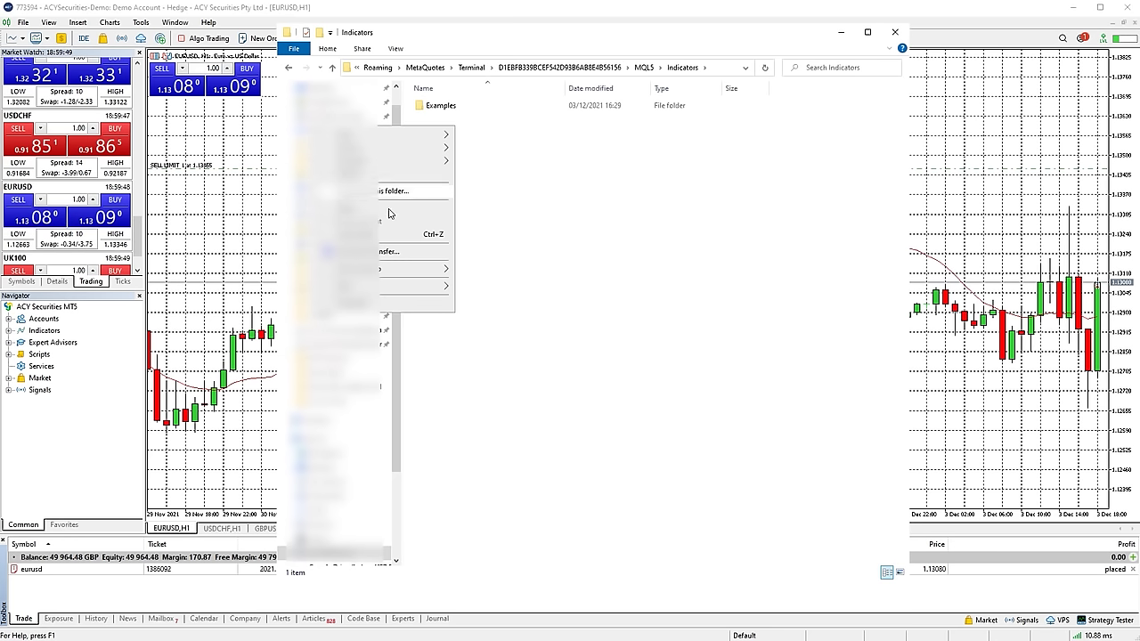
pyautogui.click(441, 207)
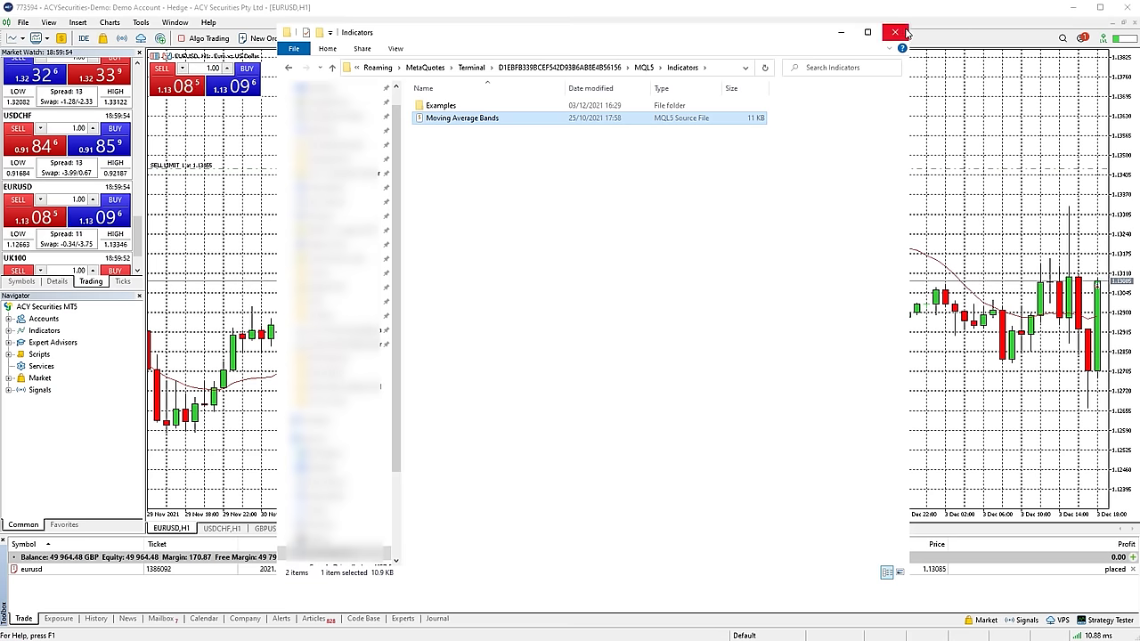
pyautogui.hotkey('alt', 'Tab')
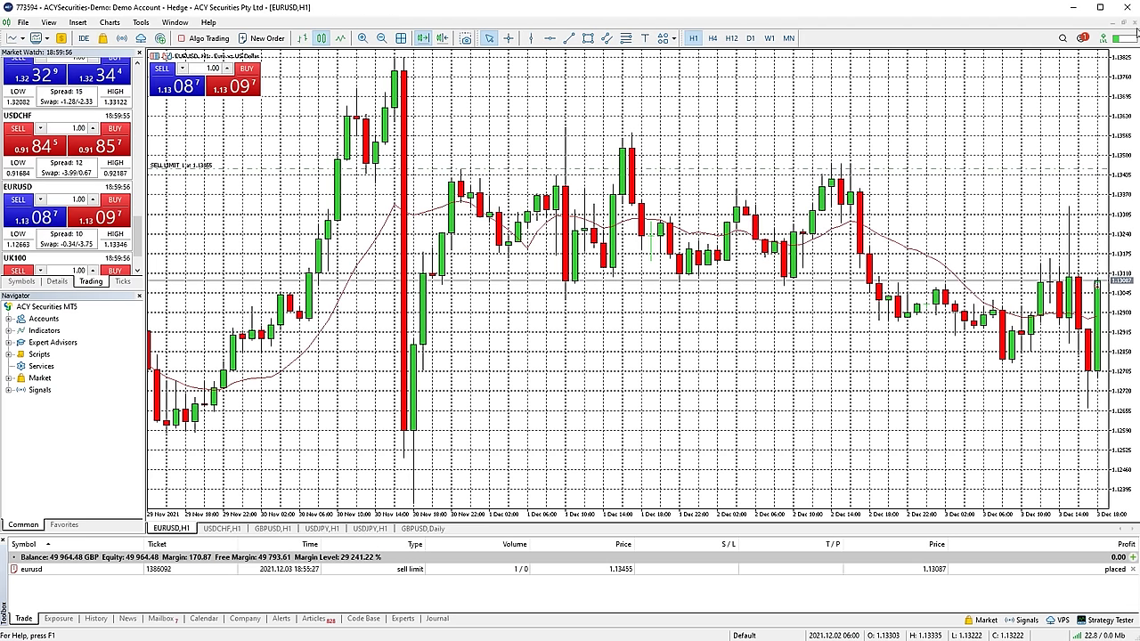
# Close MetaTrader 5 and start ACY Securities MT5 again
pyautogui.hotkey('alt', 'Tab')
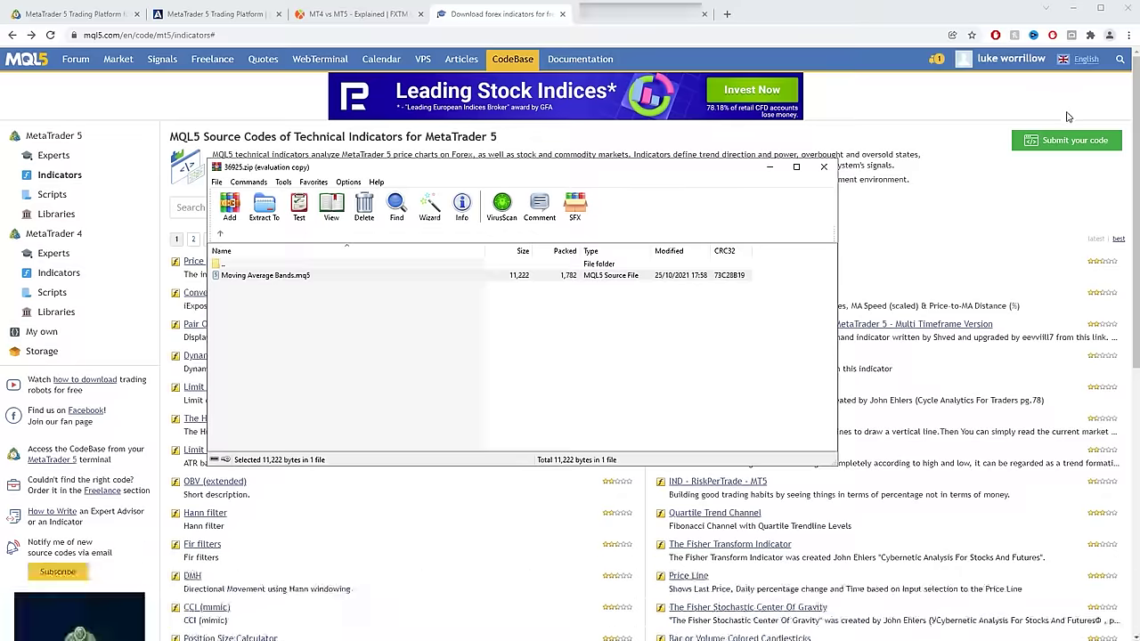
pyautogui.press('super')
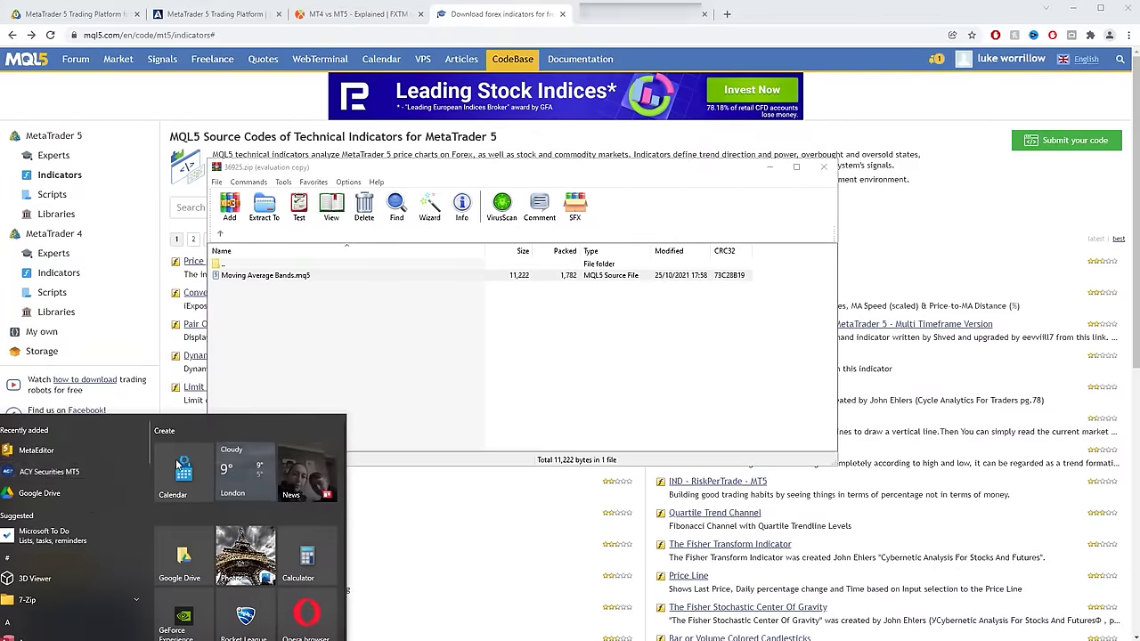
pyautogui.click(54, 478)
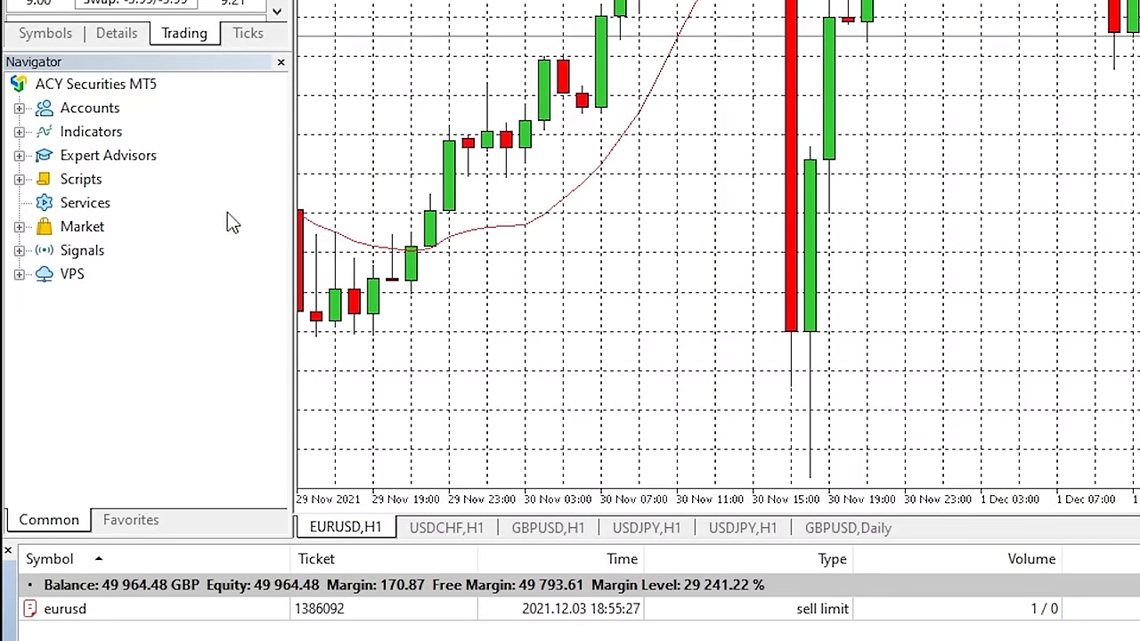
# Add the custom Moving Average Bands indicator to the EURUSD H1 chart, keeping its default inputs, colors and visualization
pyautogui.click(18, 132)
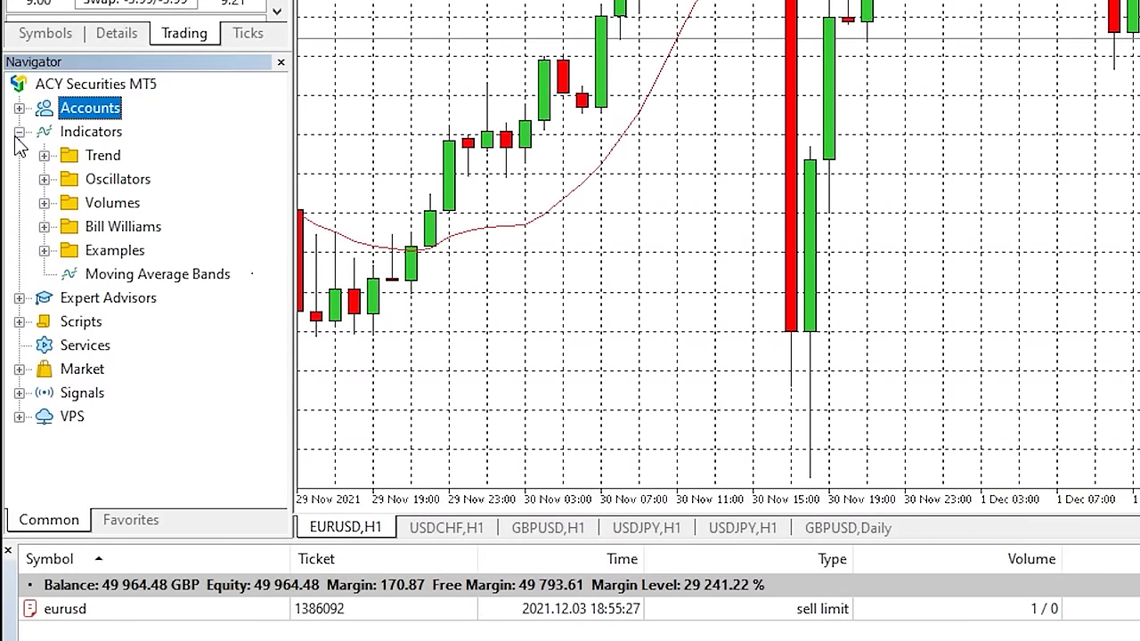
pyautogui.click(140, 276)
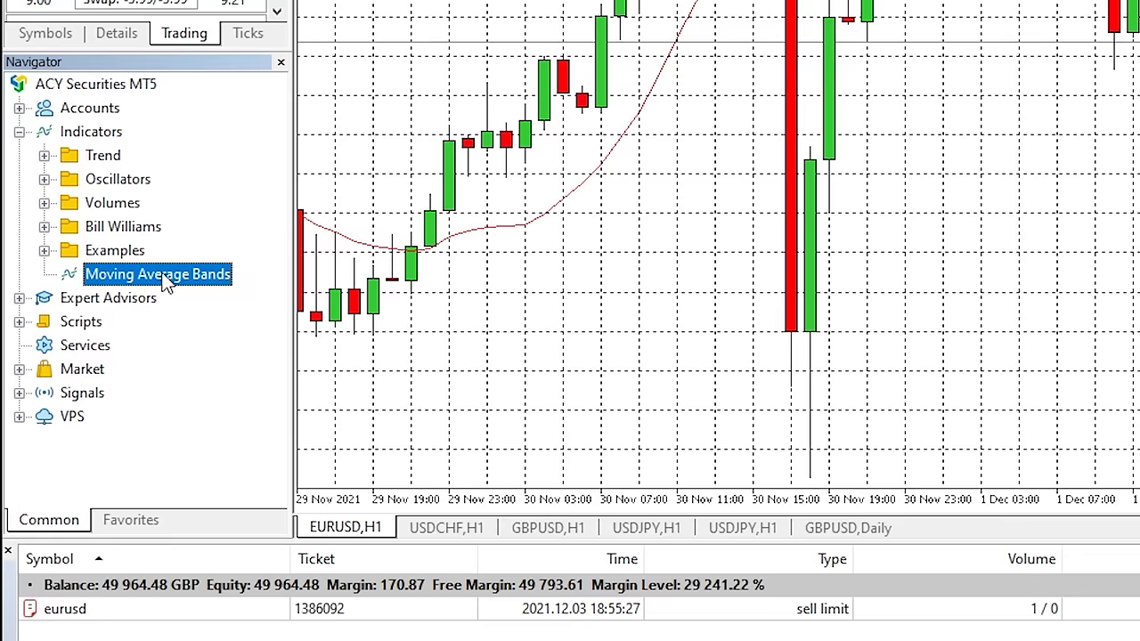
pyautogui.doubleClick(165, 276)
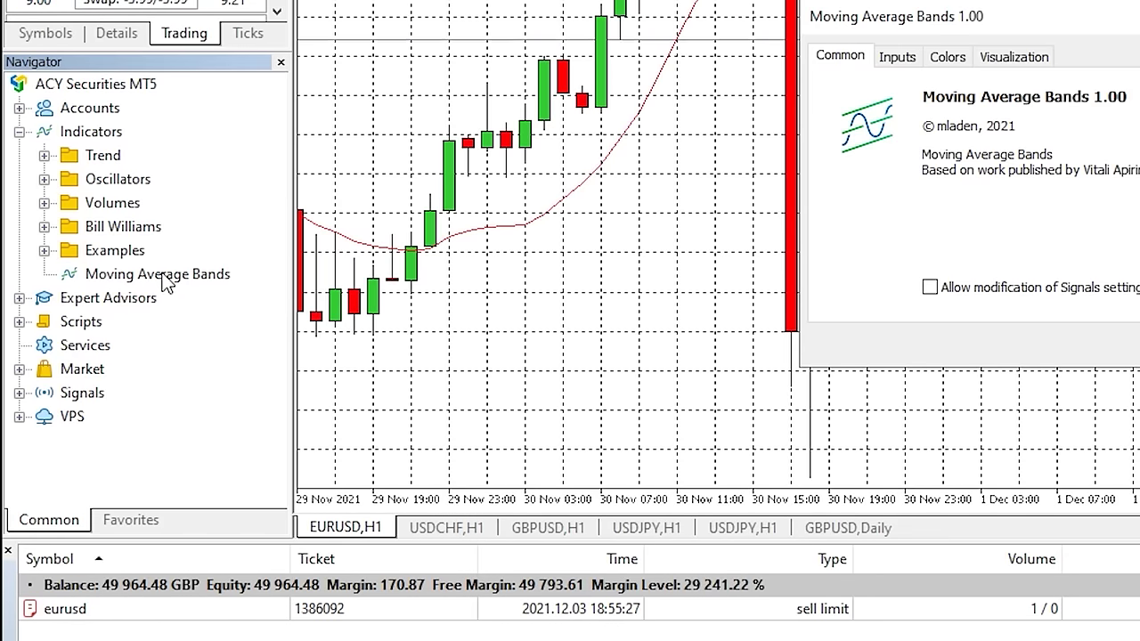
pyautogui.press('Escape')
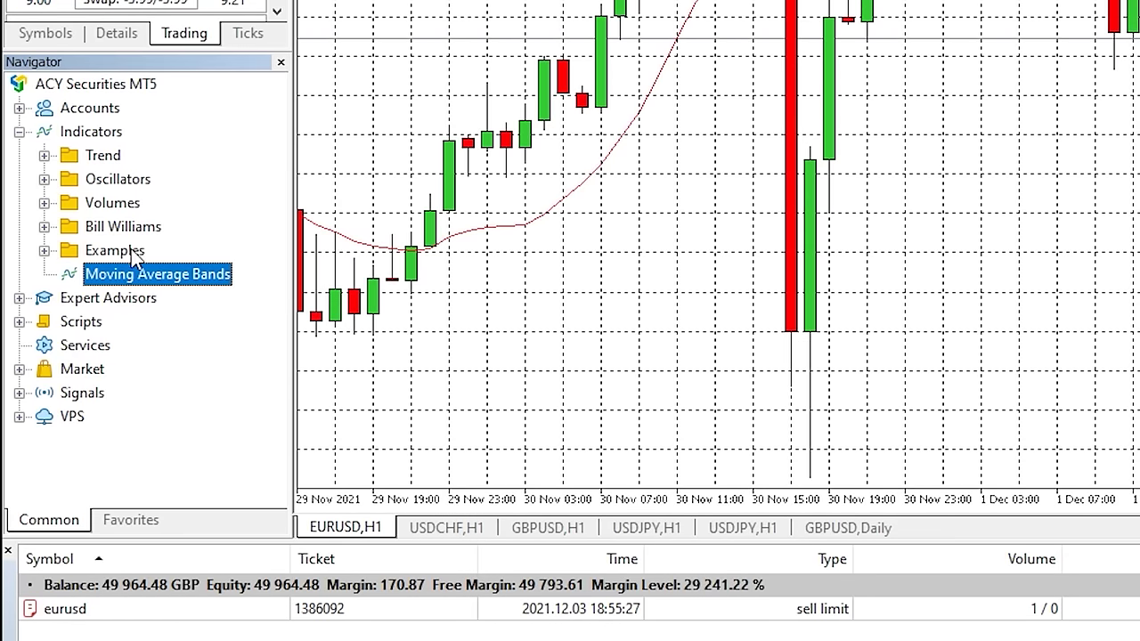
pyautogui.moveTo(1084, 187); pyautogui.dragTo(1086, 189)
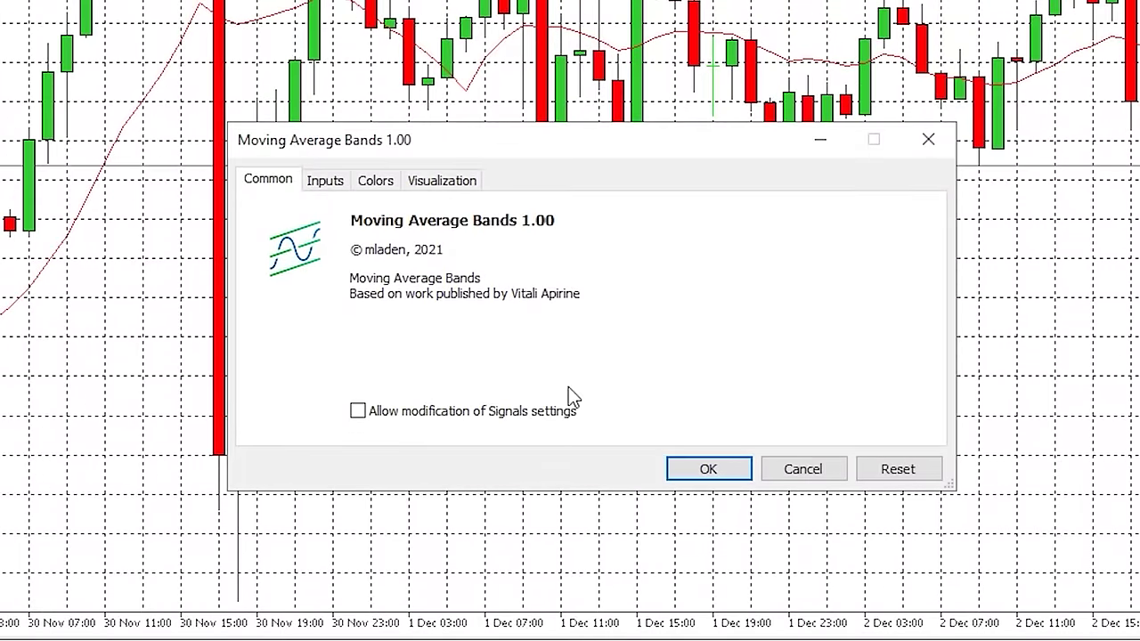
pyautogui.click(338, 187)
pyautogui.click(369, 184)
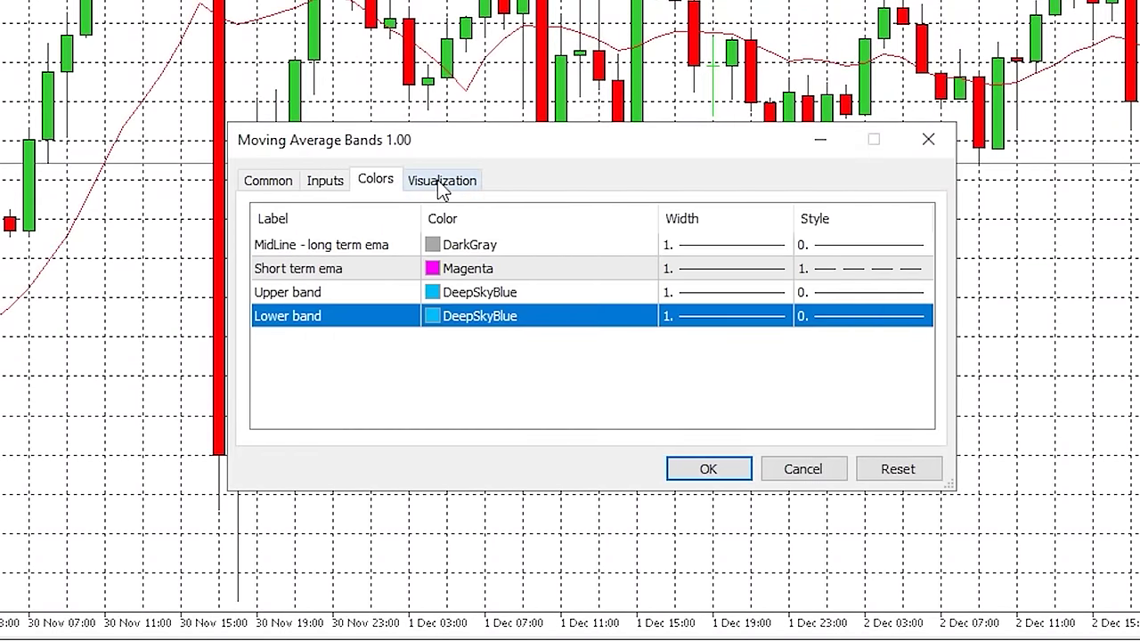
pyautogui.click(440, 182)
pyautogui.click(716, 470)
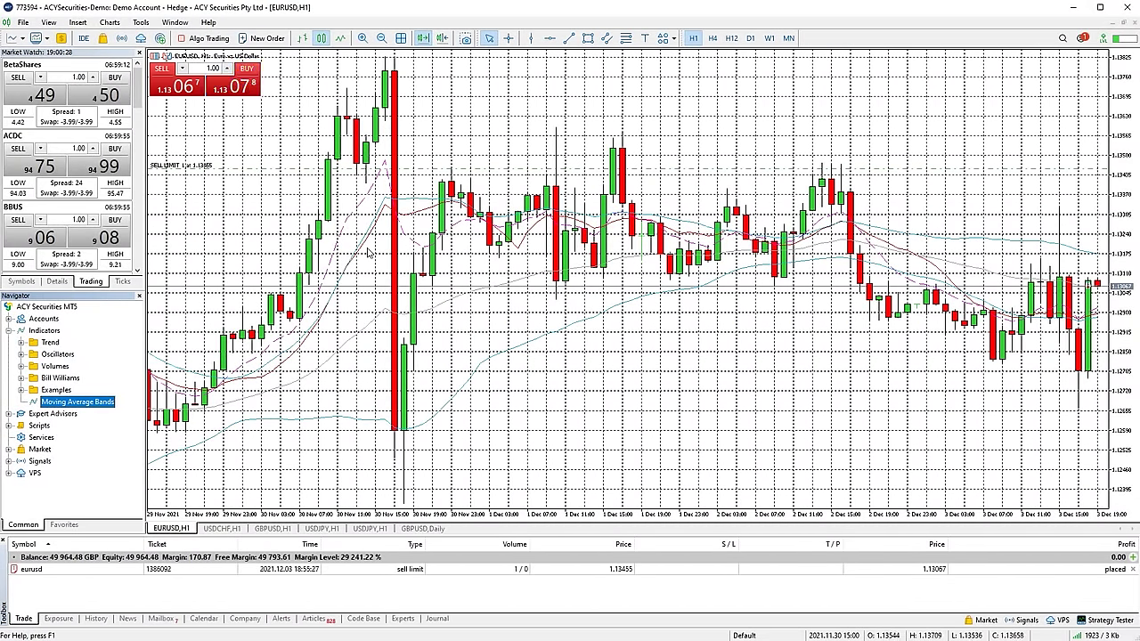
# Check the custom entries among the insertable indicators, and delete the Moving Average Bands indicator from the EURUSD chart
pyautogui.click(78, 22)
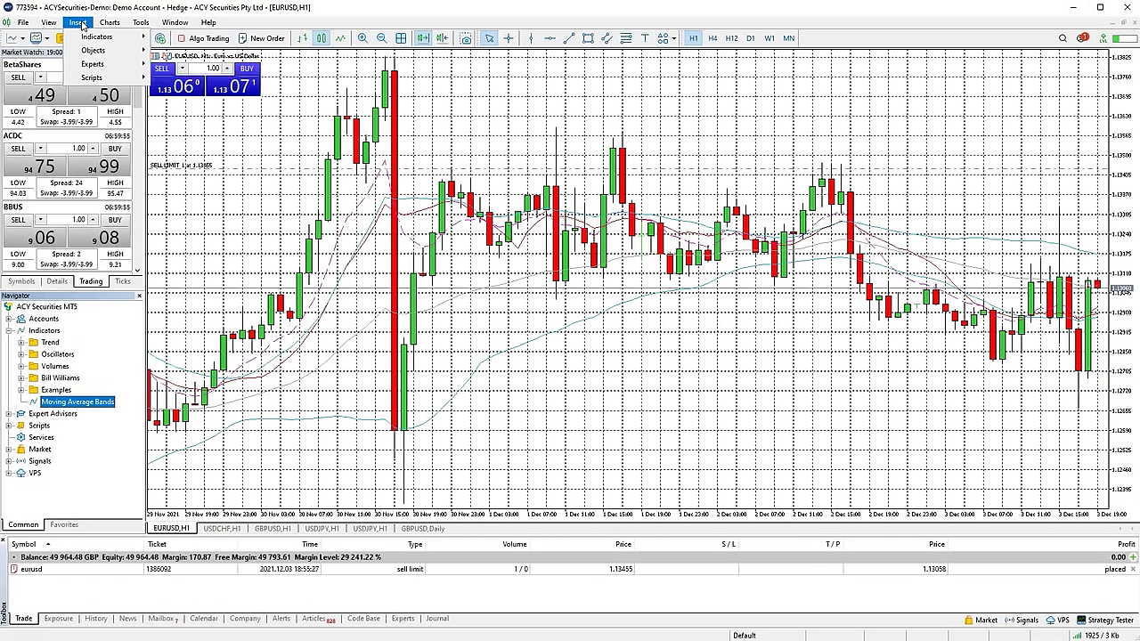
pyautogui.moveTo(103, 37)
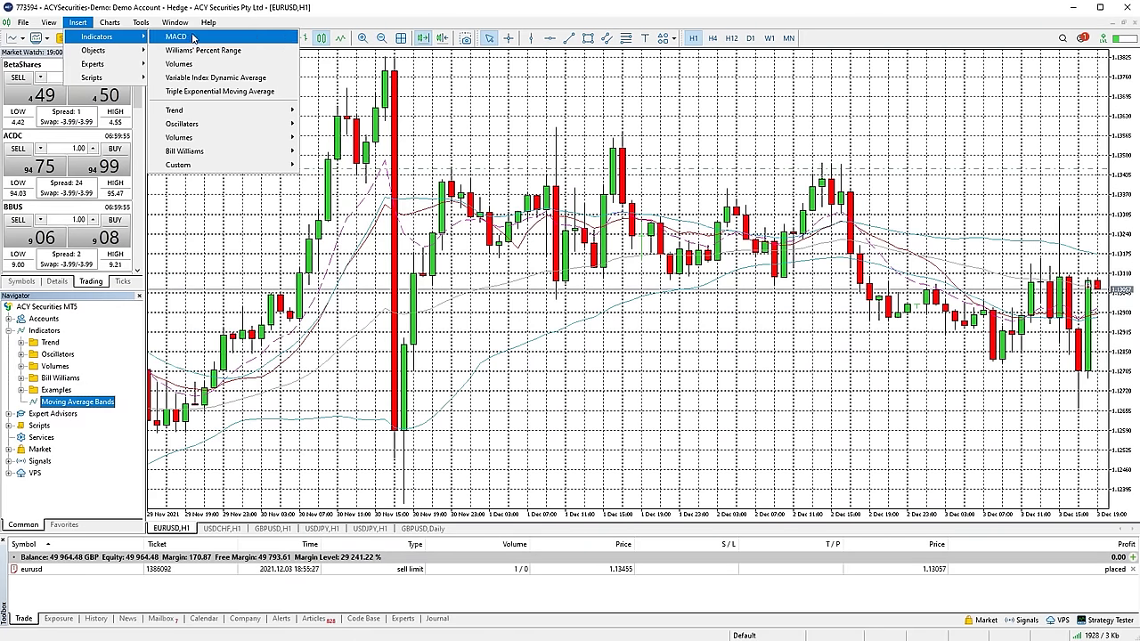
pyautogui.moveTo(228, 168)
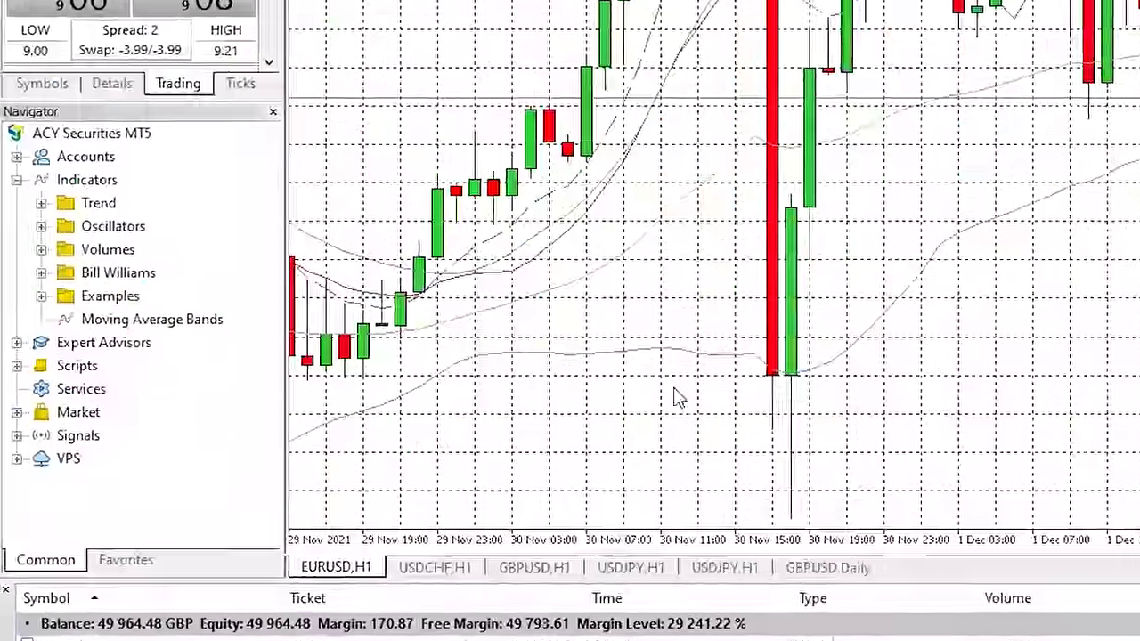
pyautogui.rightClick(249, 425)
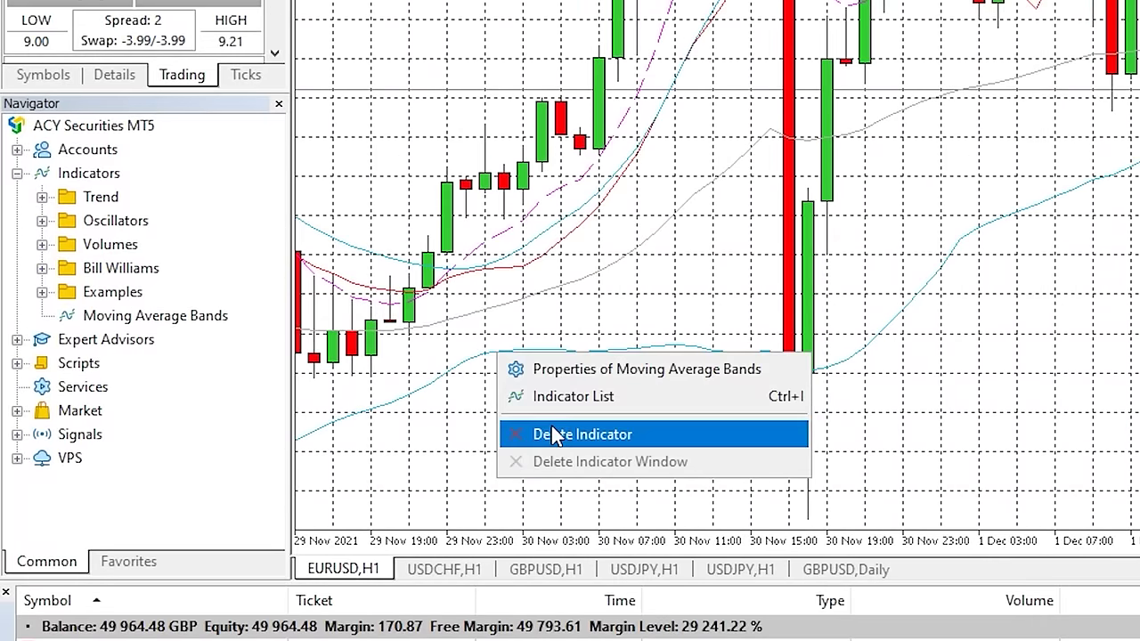
pyautogui.click(522, 434)
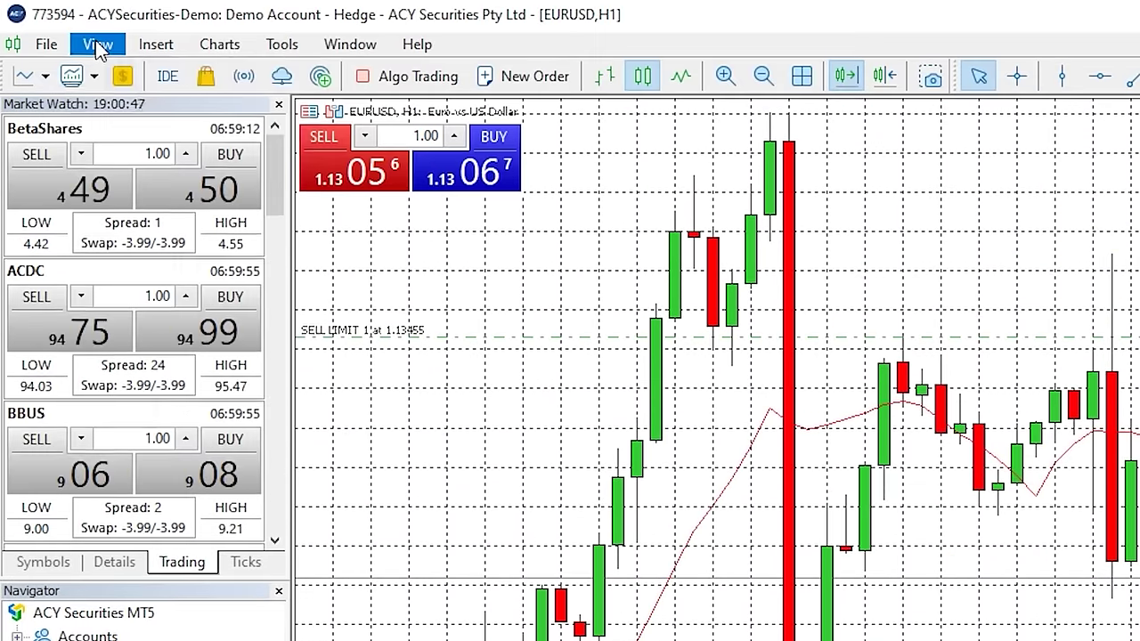
# Hide the Navigator and show it again
pyautogui.click(97, 44)
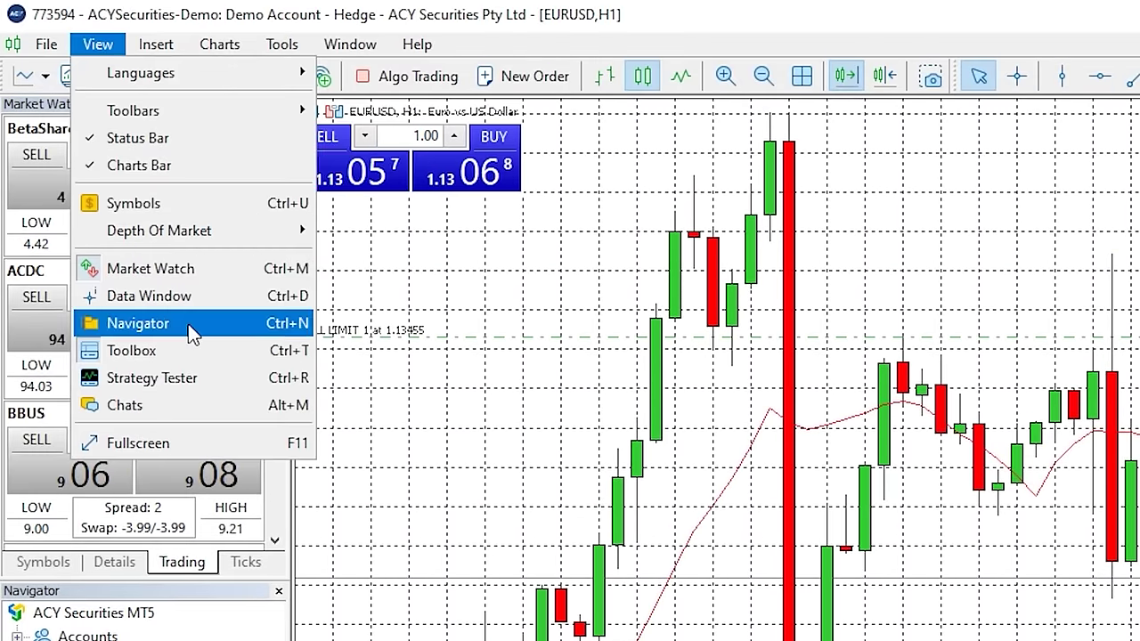
pyautogui.click(192, 331)
pyautogui.click(96, 44)
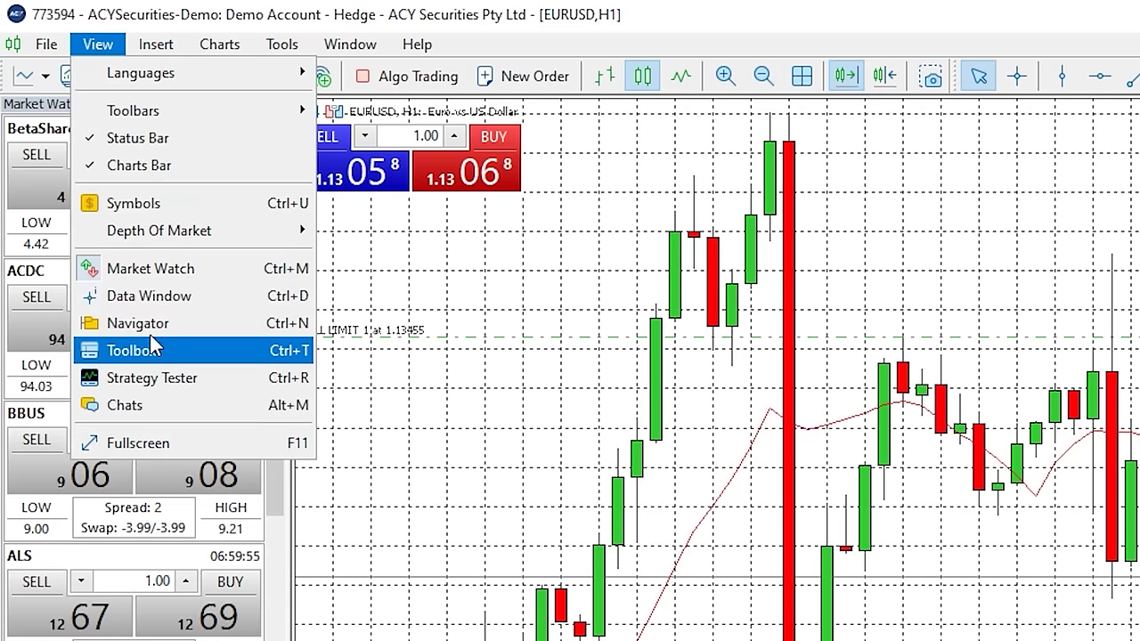
pyautogui.click(151, 338)
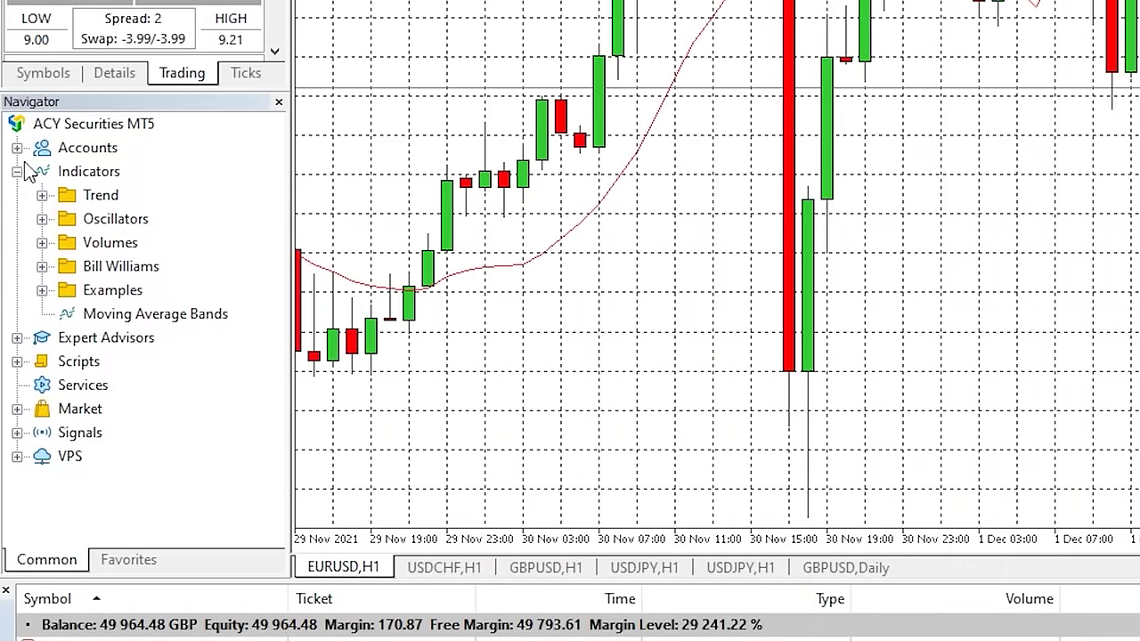
# Expand the Navigator's Accounts group, open the dialog for opening a new account, and cancel it
pyautogui.click(22, 171)
pyautogui.click(17, 149)
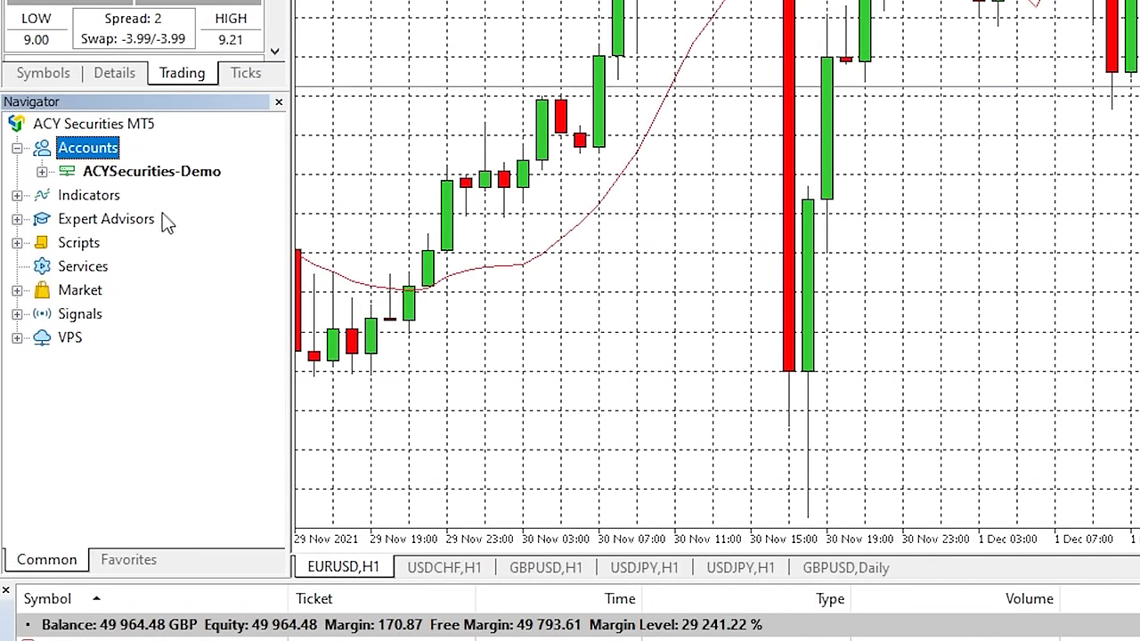
pyautogui.rightClick(89, 153)
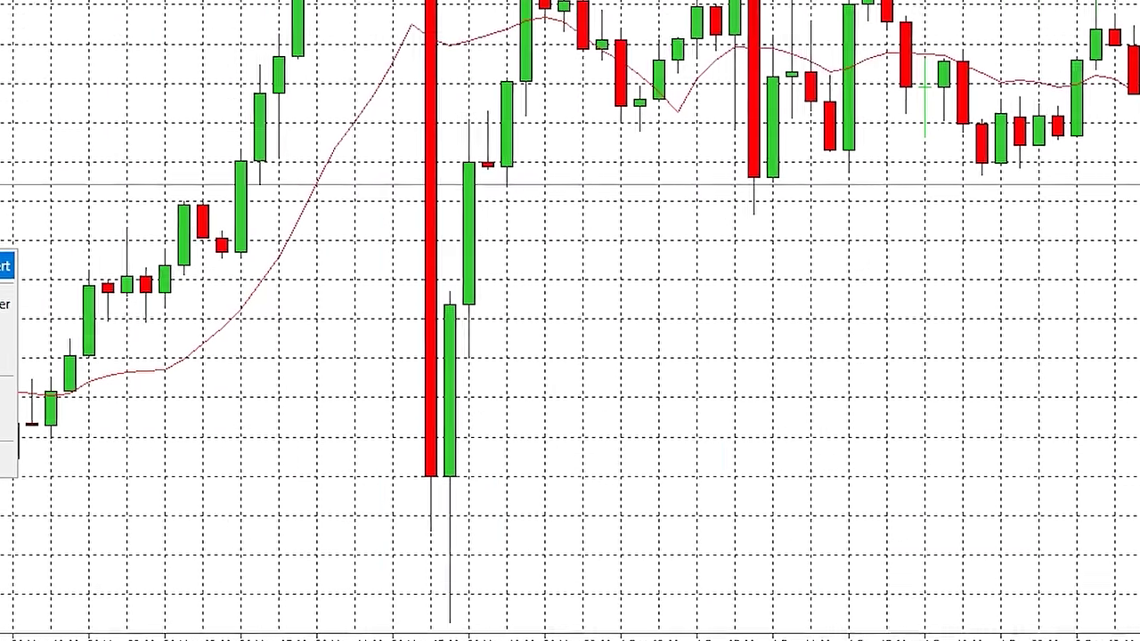
pyautogui.click(151, 161)
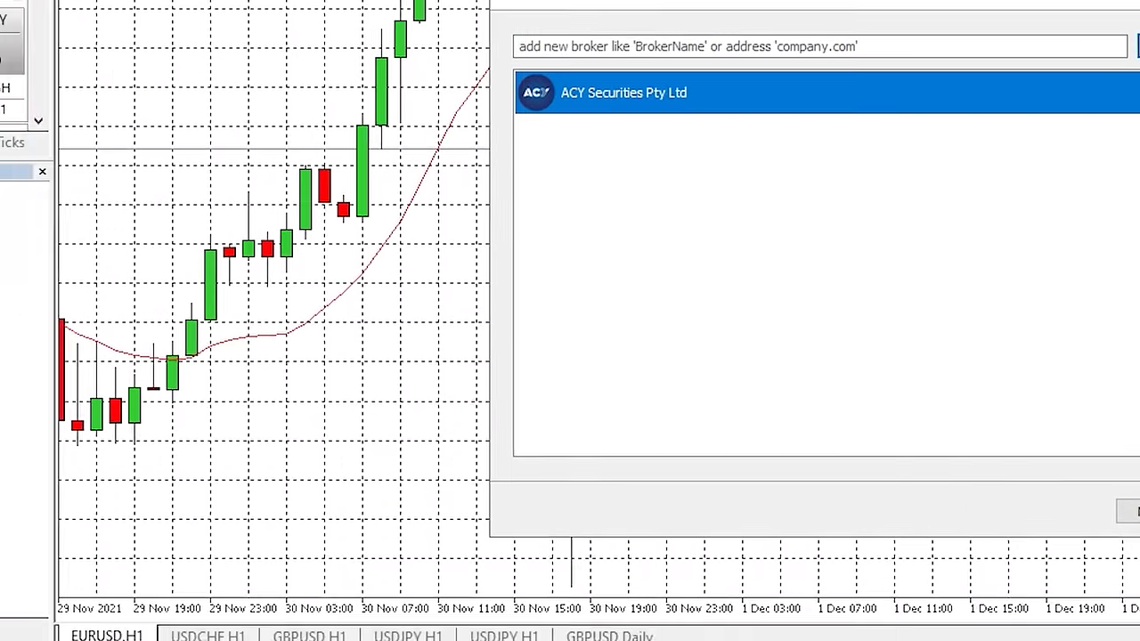
pyautogui.click(923, 611)
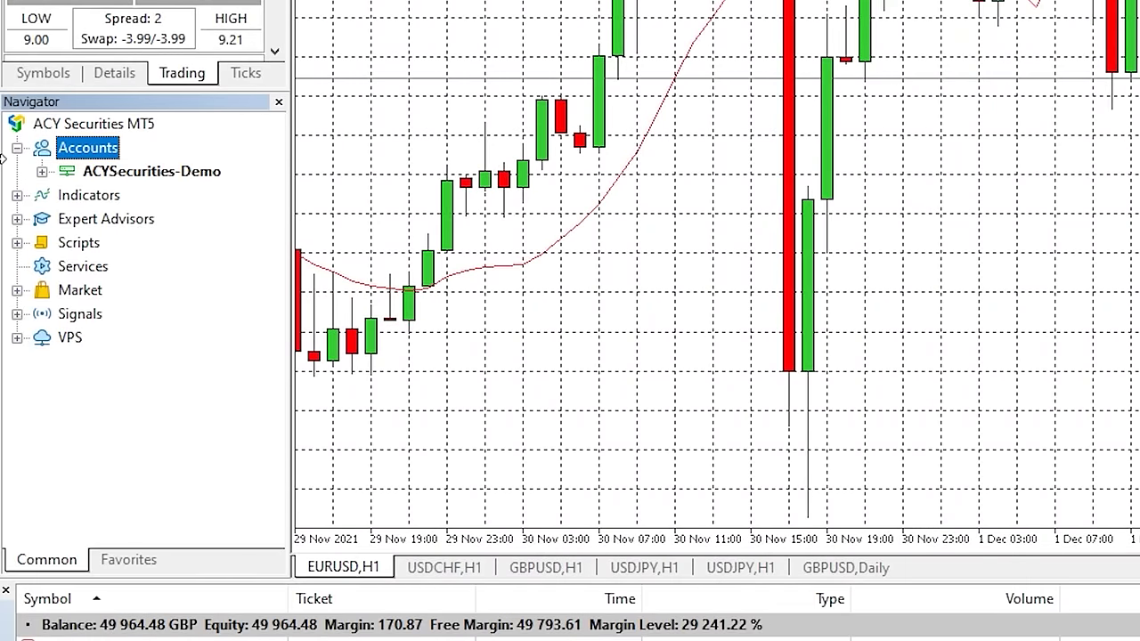
# Browse the Trend and Oscillators folders under Indicators in the Navigator, and collapse the Indicators group
pyautogui.click(17, 148)
pyautogui.click(17, 171)
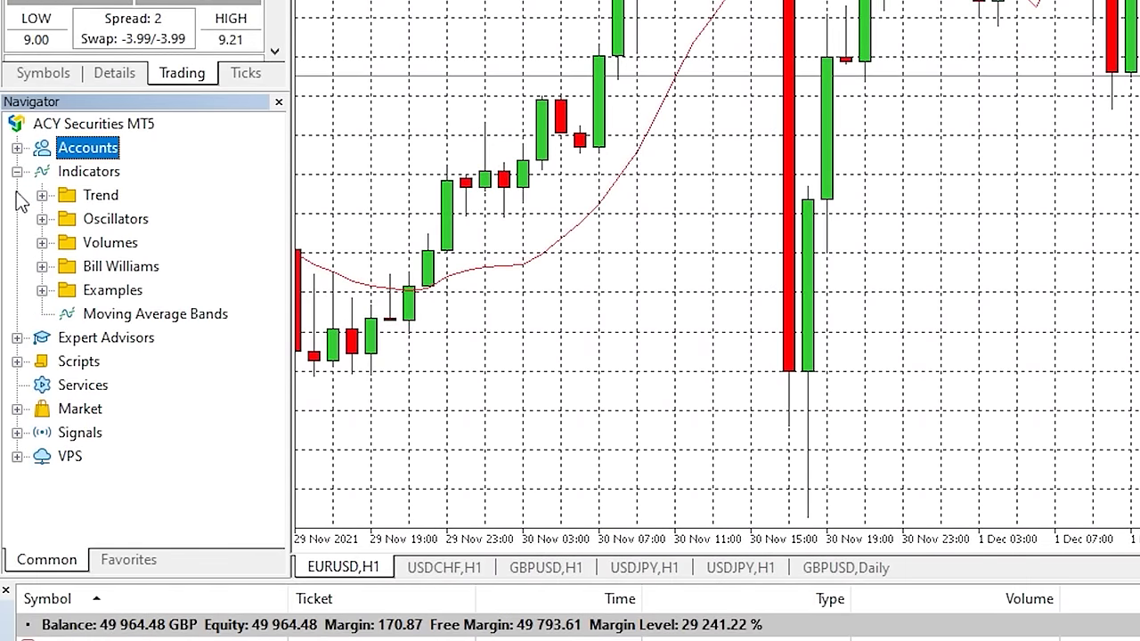
pyautogui.click(42, 195)
pyautogui.click(42, 197)
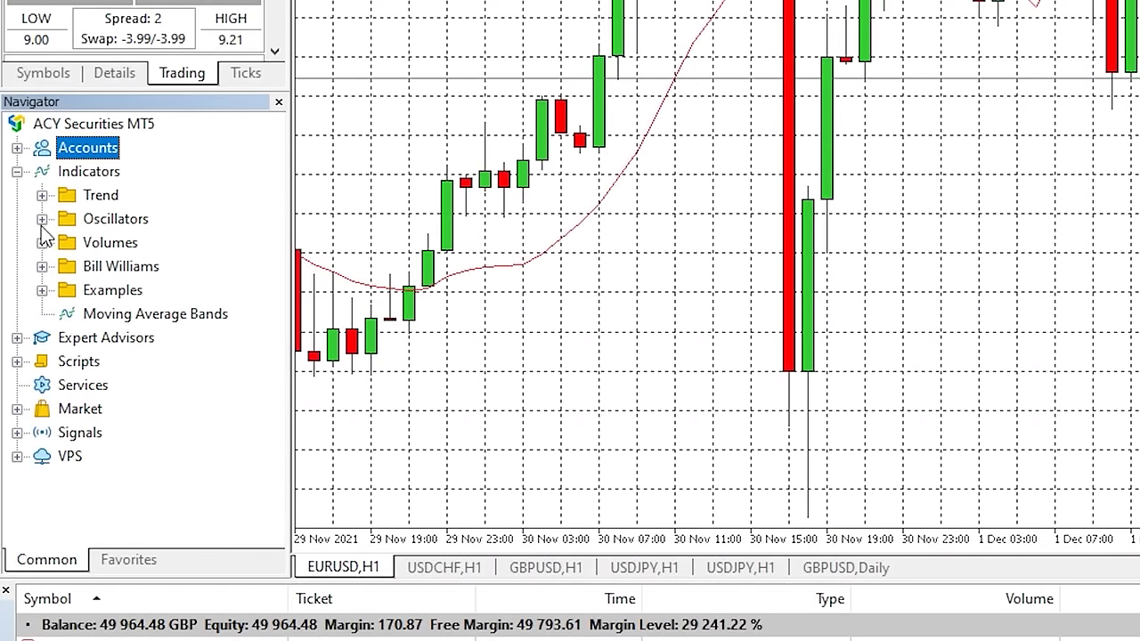
pyautogui.click(42, 219)
pyautogui.click(42, 169)
pyautogui.click(17, 171)
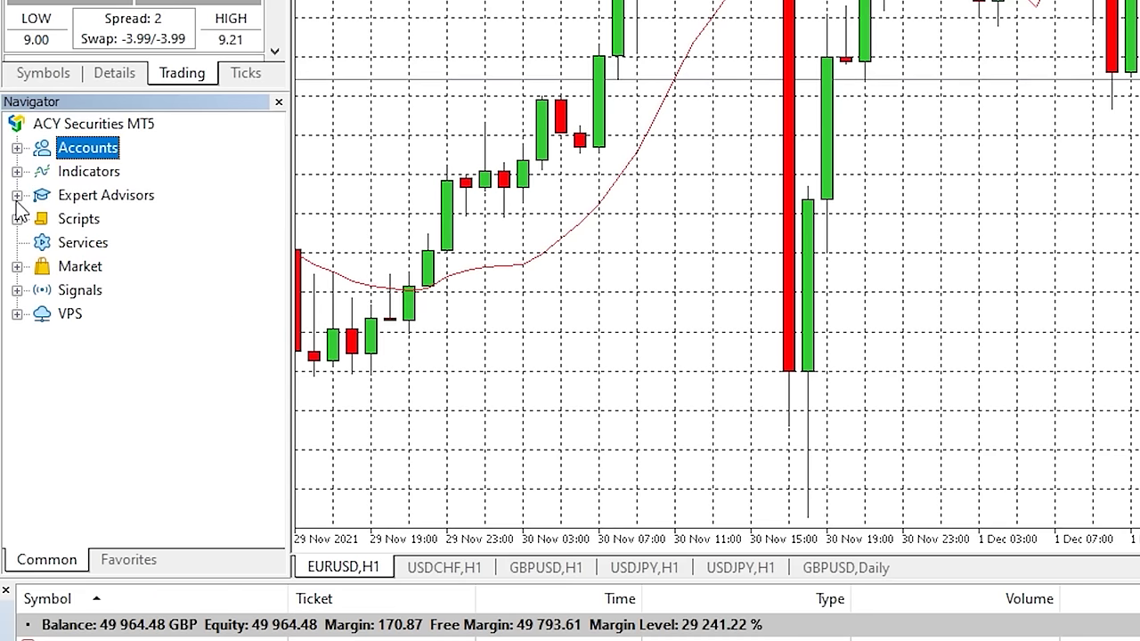
# Look through the Advisors folder under Expert Advisors and the Examples folder under Scripts in the Navigator
pyautogui.click(17, 195)
pyautogui.click(42, 219)
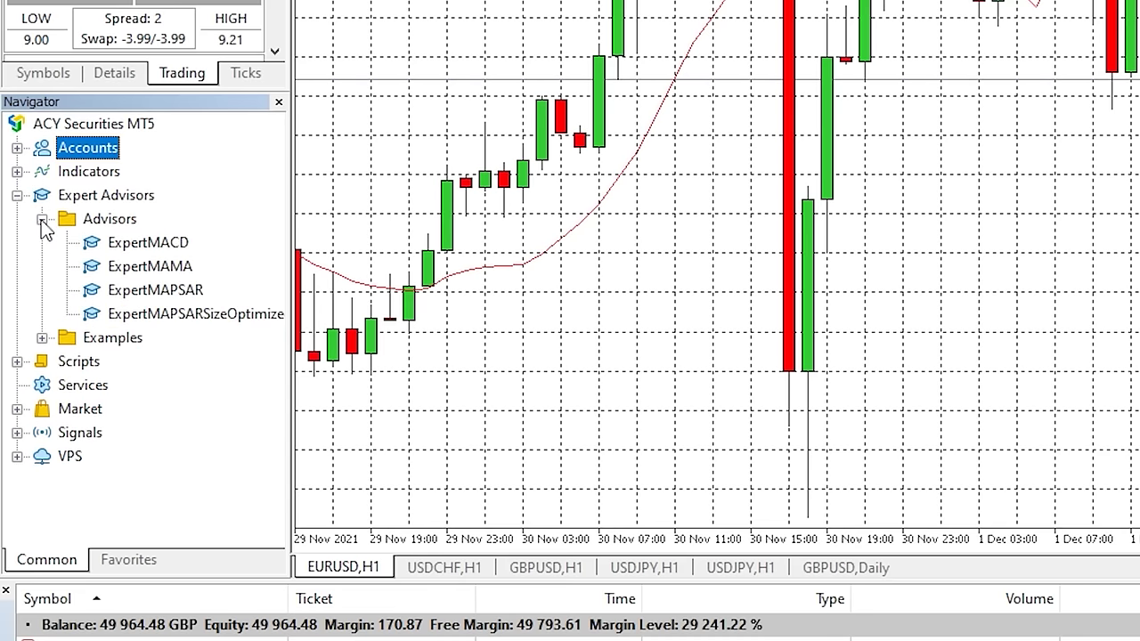
pyautogui.click(17, 195)
pyautogui.click(17, 219)
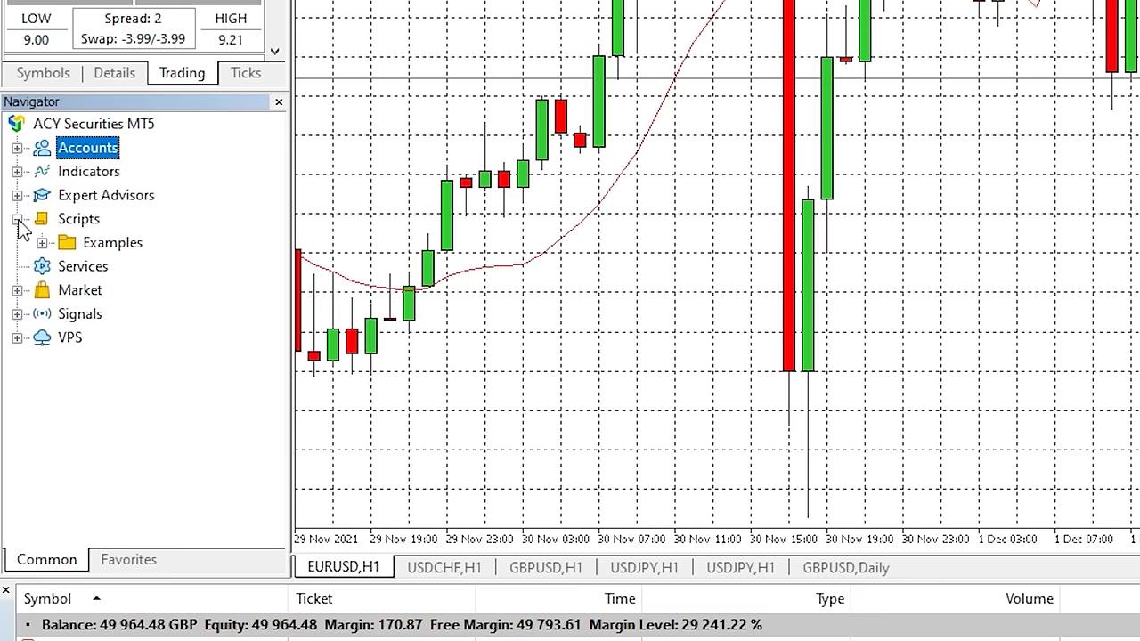
pyautogui.click(42, 243)
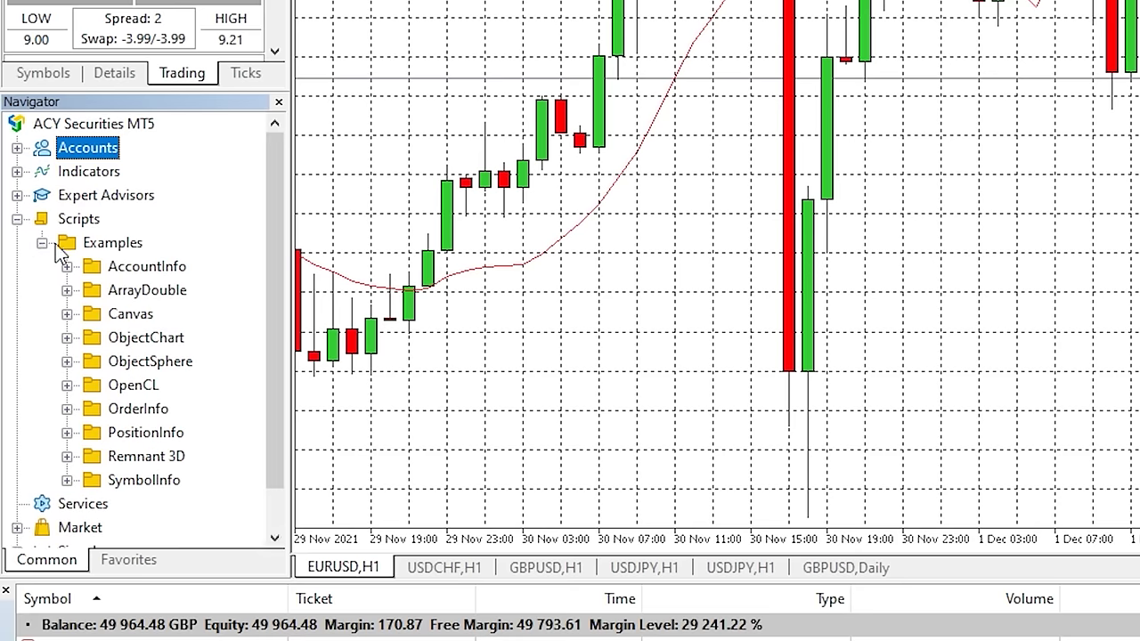
pyautogui.click(17, 219)
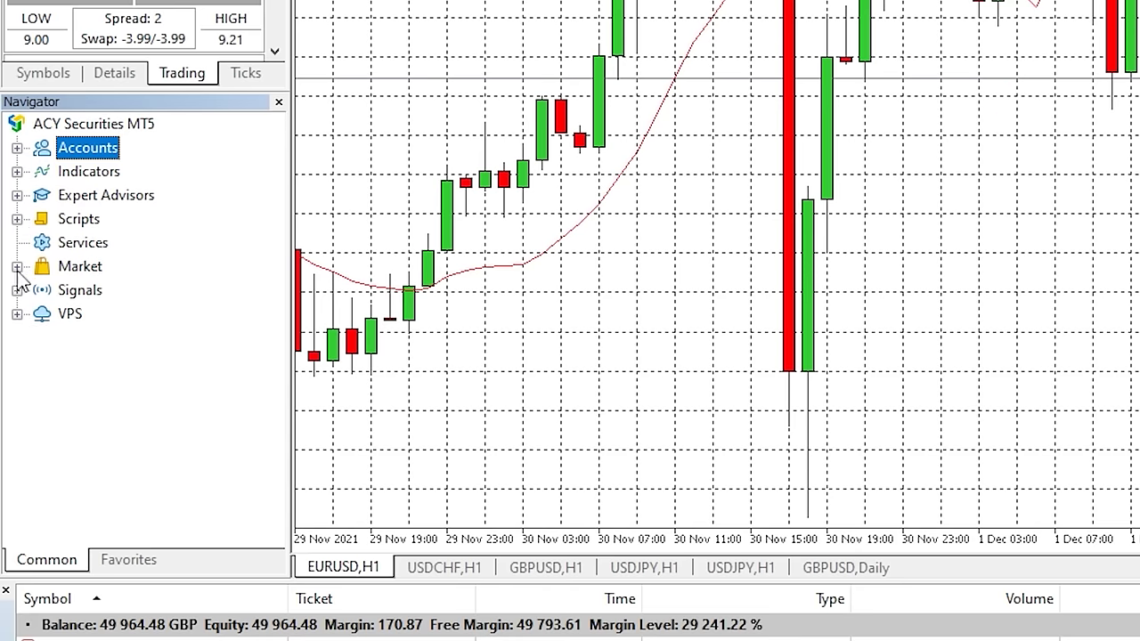
# Open the Market from the Navigator to view the offered products, and close it
pyautogui.doubleClick(71, 267)
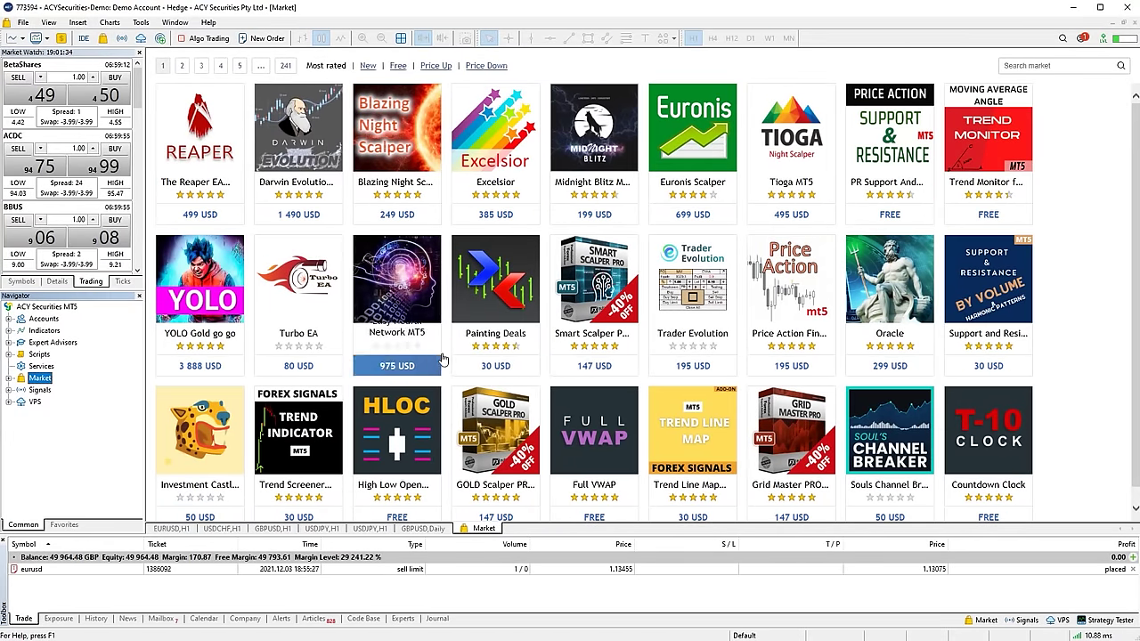
pyautogui.moveTo(504, 371)
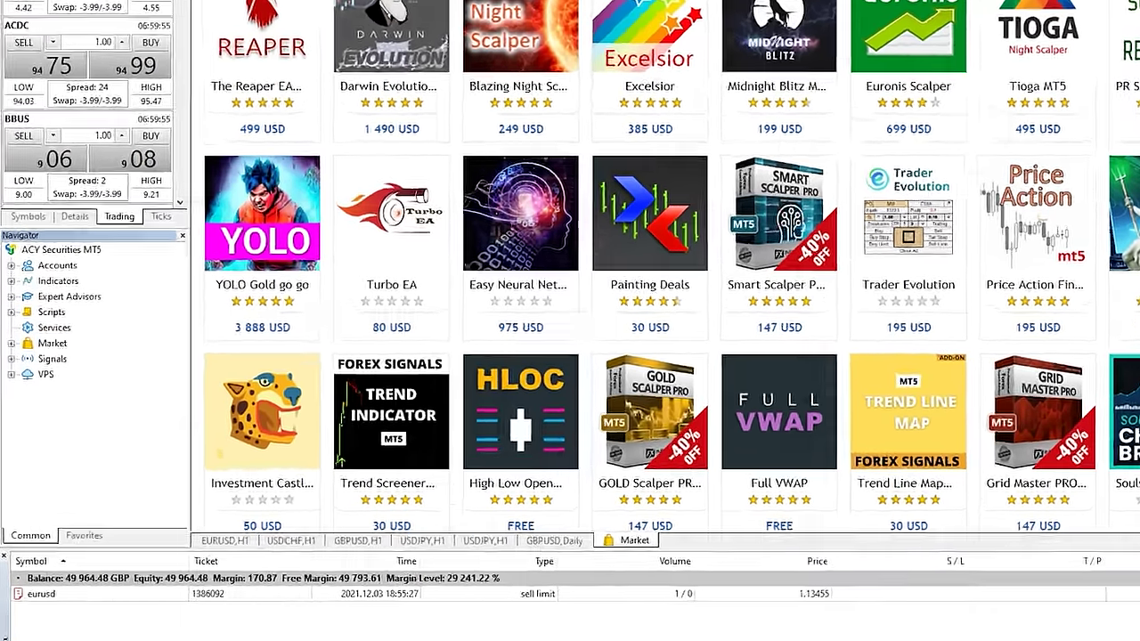
pyautogui.click(1133, 23)
# Open the Signals listing from the Navigator, expand the Signals group, and open How It Works
pyautogui.doubleClick(80, 290)
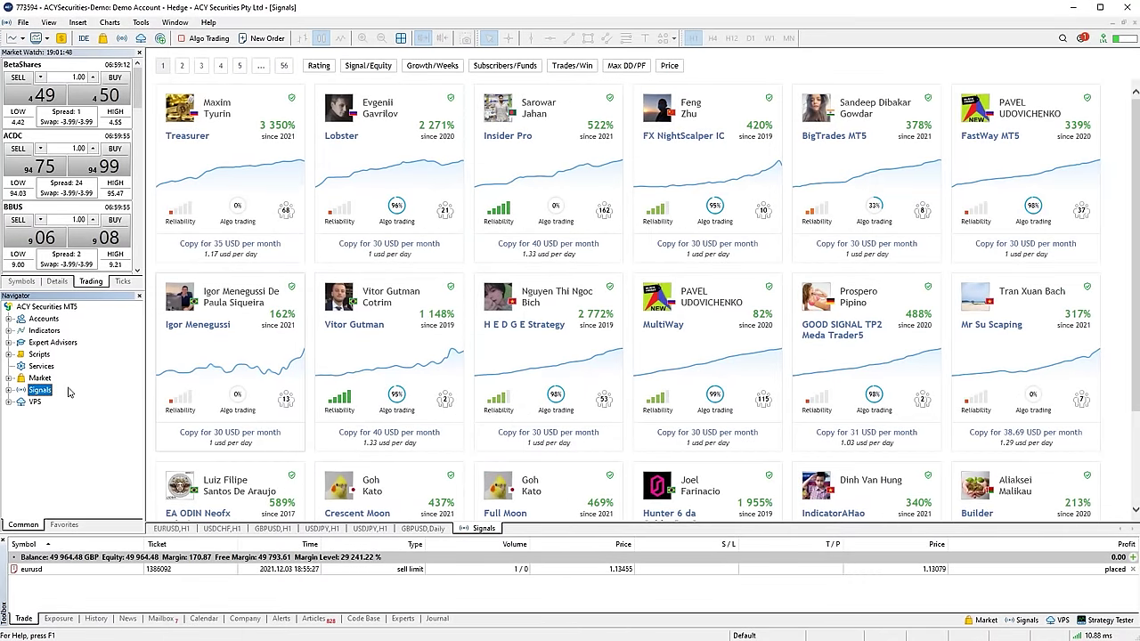
pyautogui.click(10, 391)
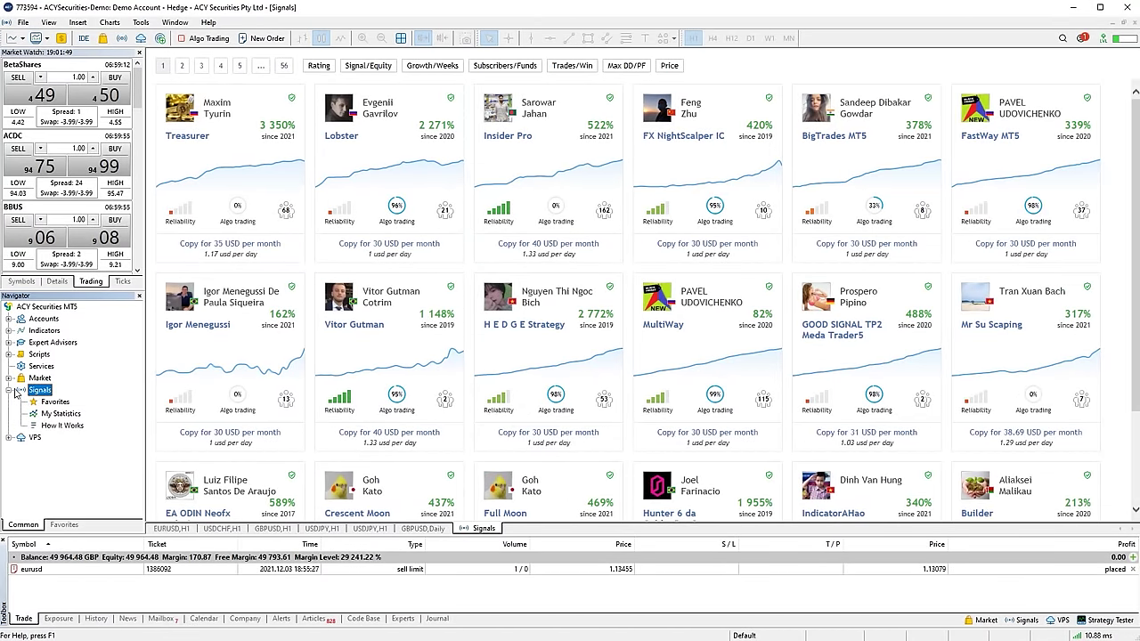
pyautogui.click(62, 425)
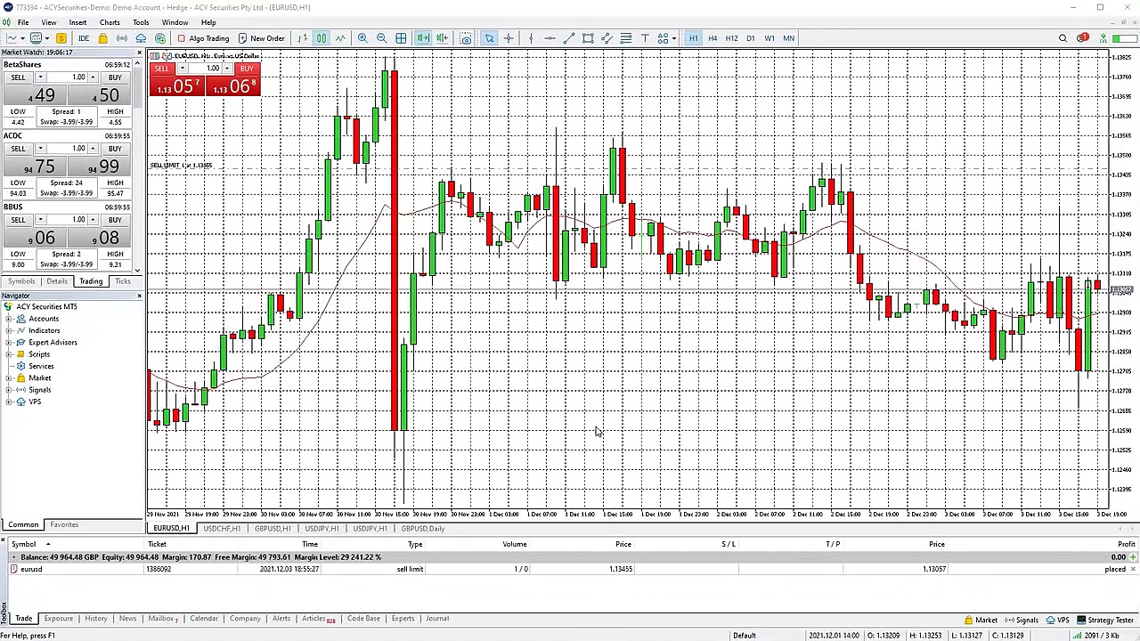
# Turn the EURUSD chart's grid off and back on
pyautogui.rightClick(629, 329)
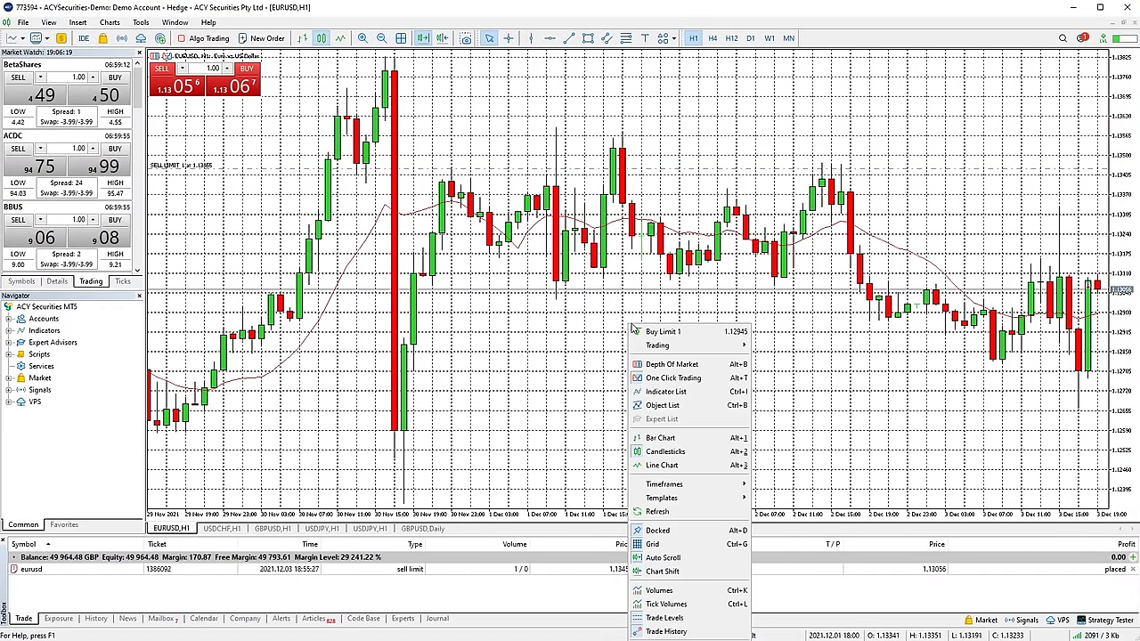
pyautogui.click(669, 544)
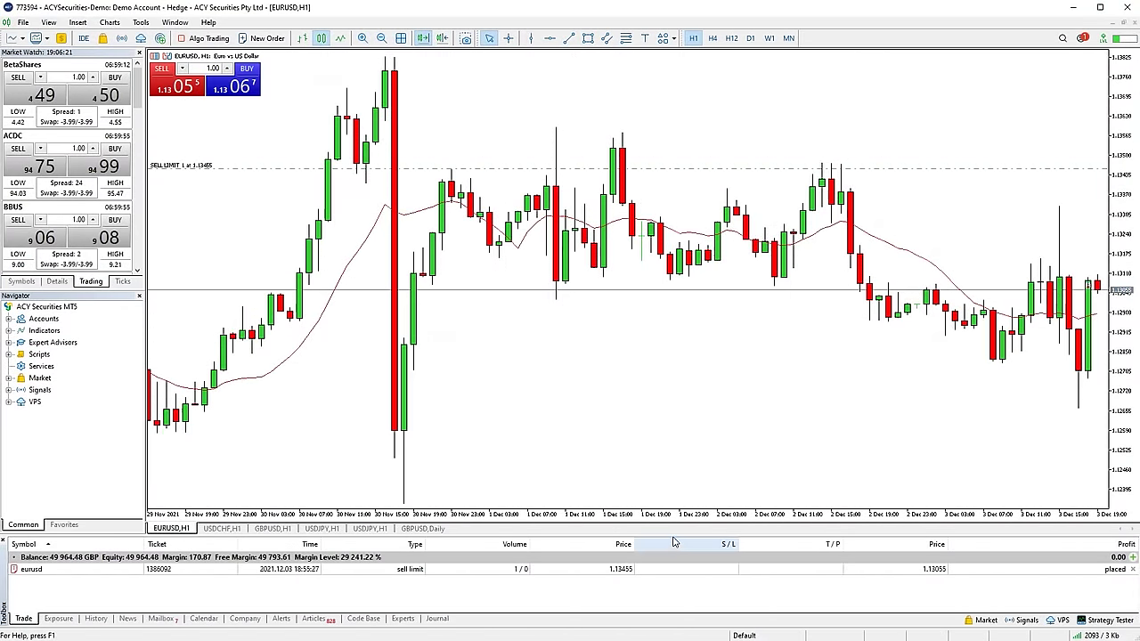
pyautogui.rightClick(721, 329)
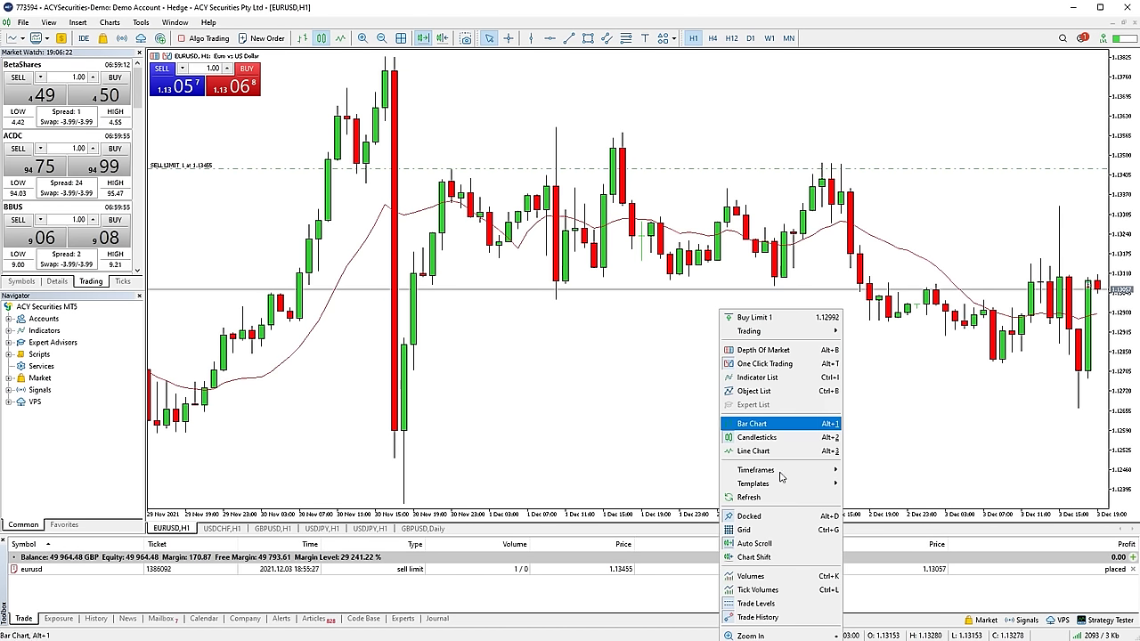
pyautogui.click(780, 529)
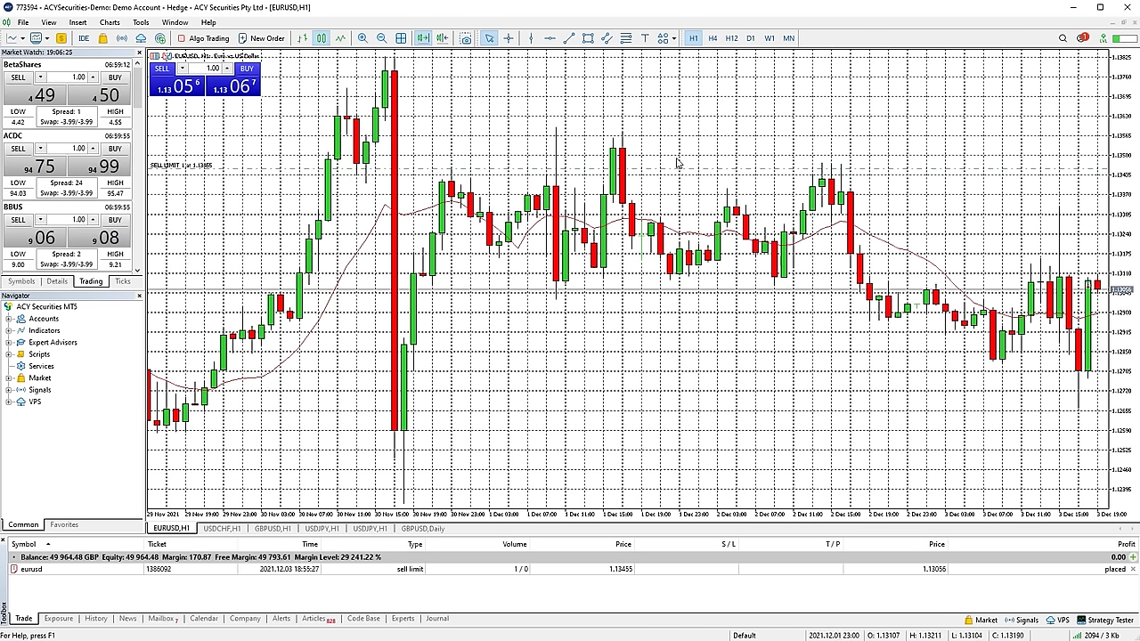
# Set the EURUSD chart's grid colour to White in the chart properties and apply the change
pyautogui.rightClick(690, 131)
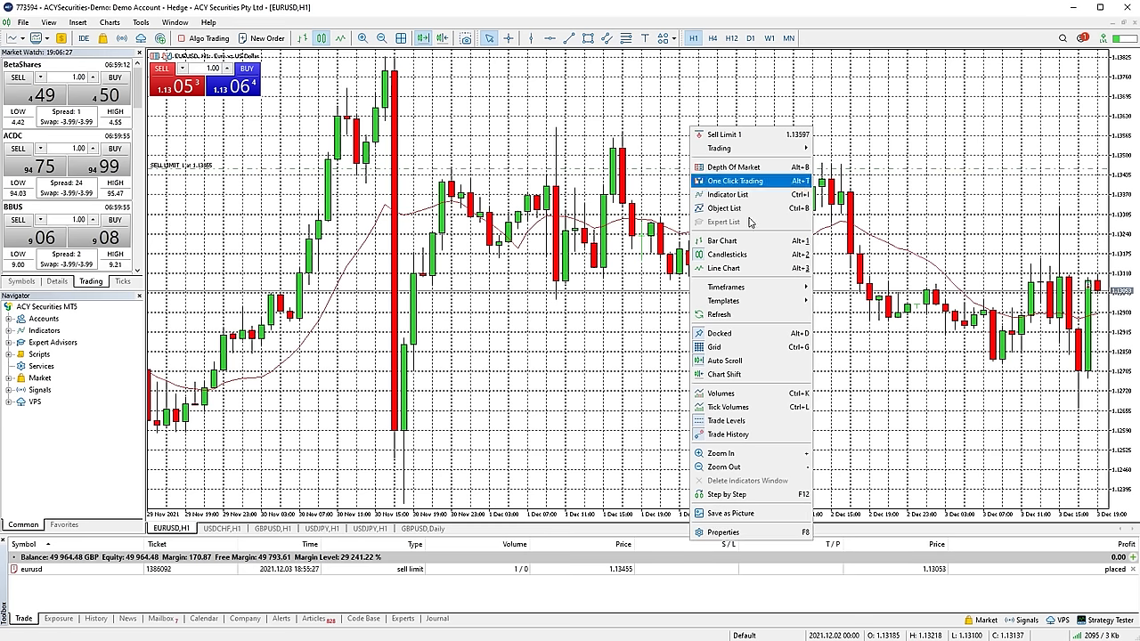
pyautogui.click(752, 532)
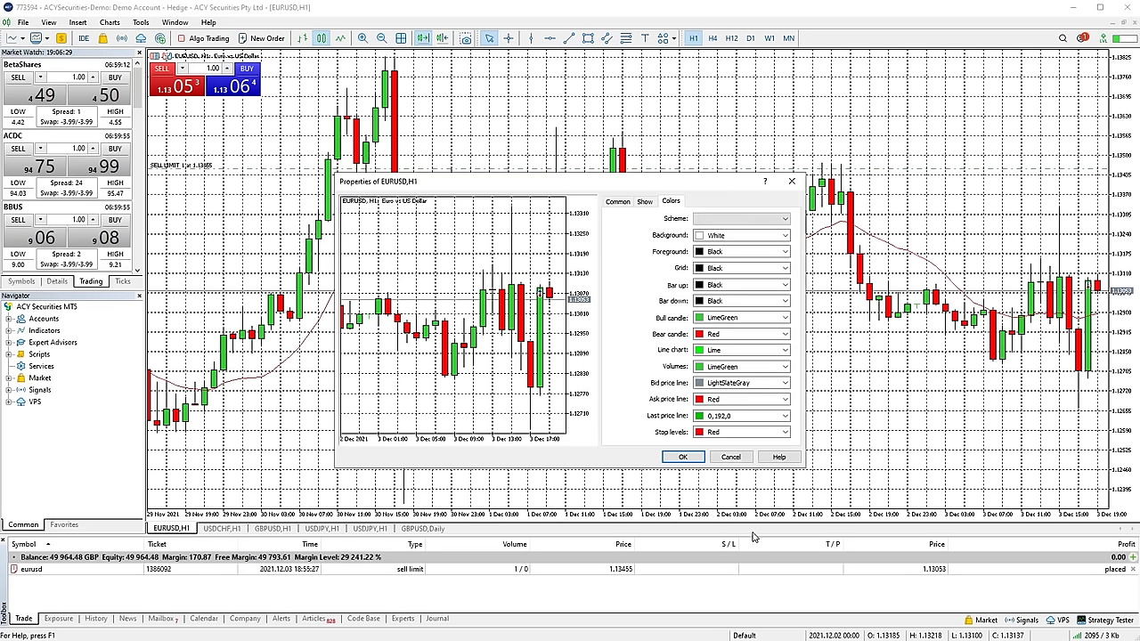
pyautogui.click(785, 268)
pyautogui.click(806, 416)
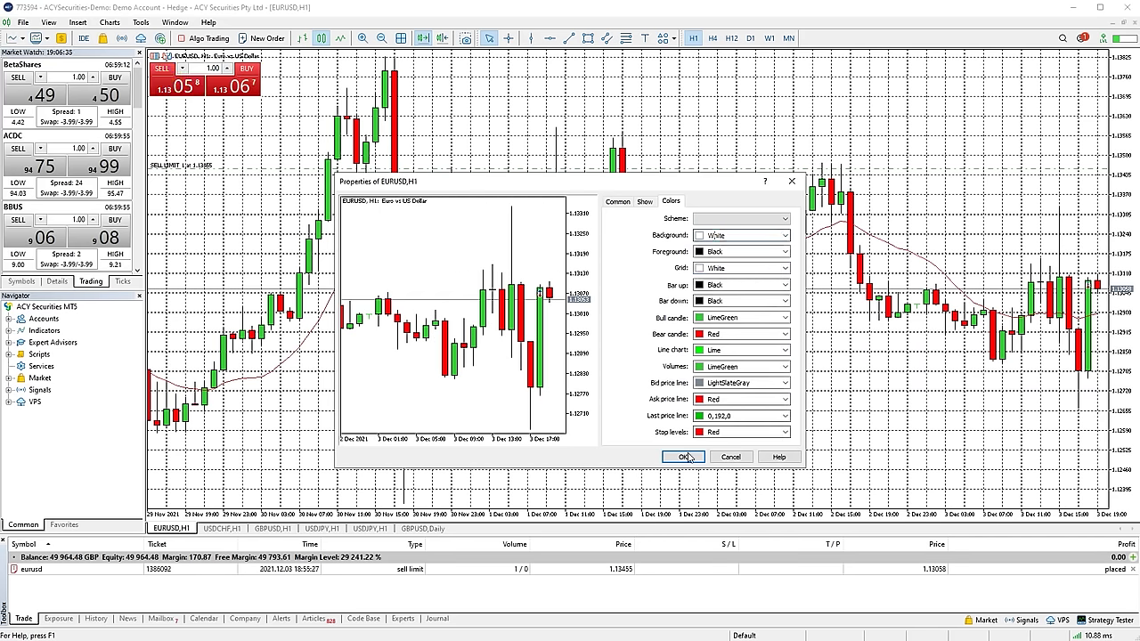
pyautogui.click(682, 457)
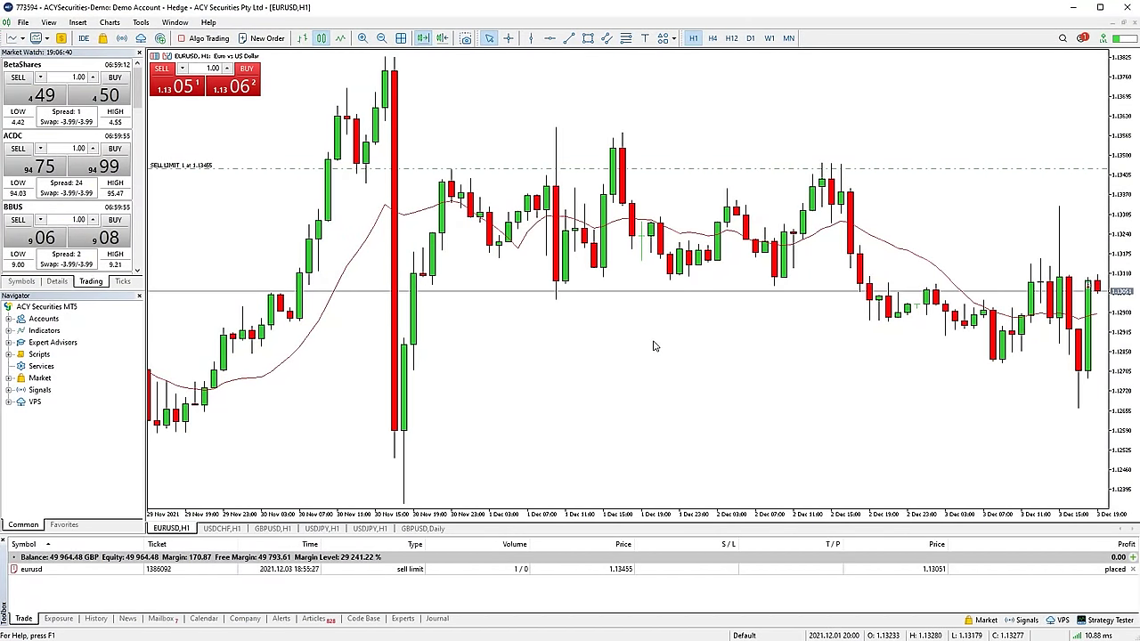
# Open the Depth of Market for EURUSD from the Forex Majors group to view it, and close it
pyautogui.click(49, 22)
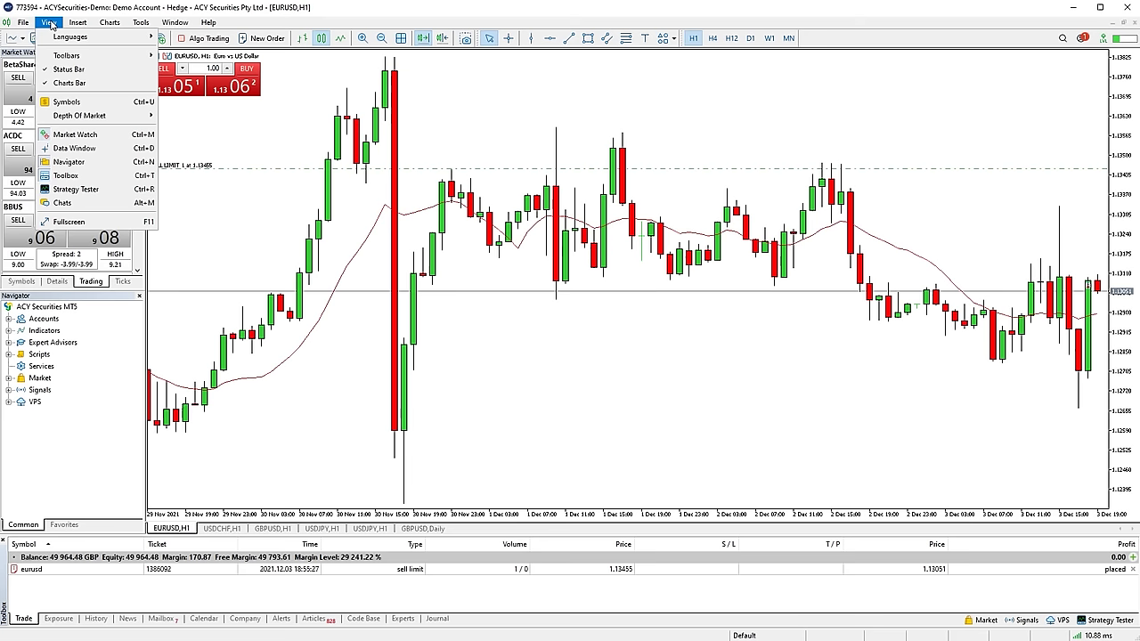
pyautogui.moveTo(99, 120)
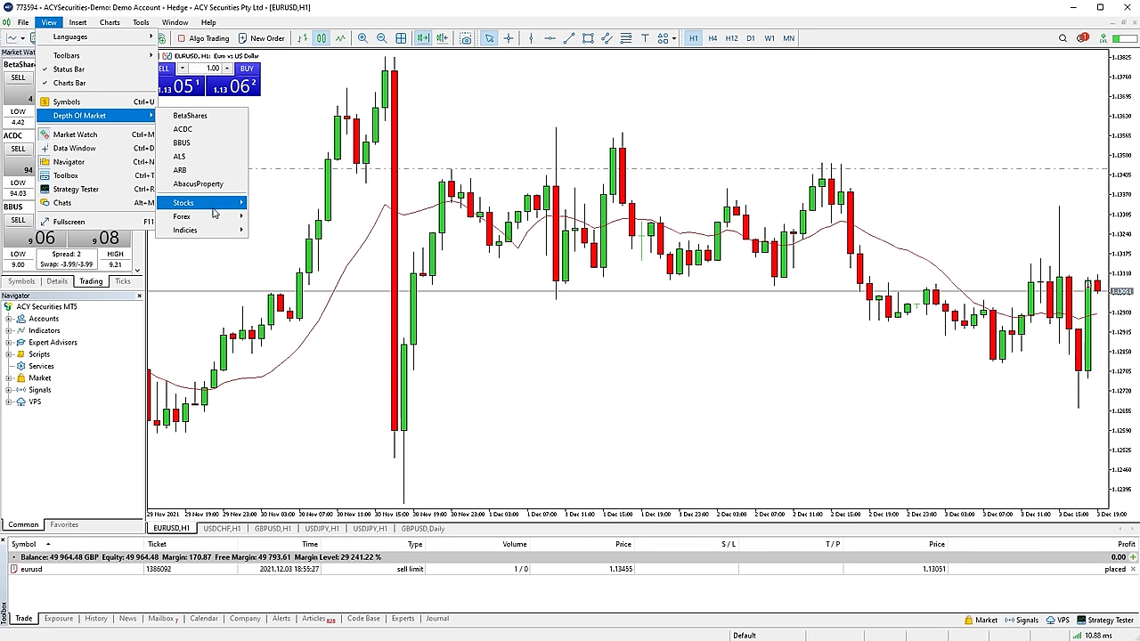
pyautogui.moveTo(214, 221)
pyautogui.moveTo(273, 222)
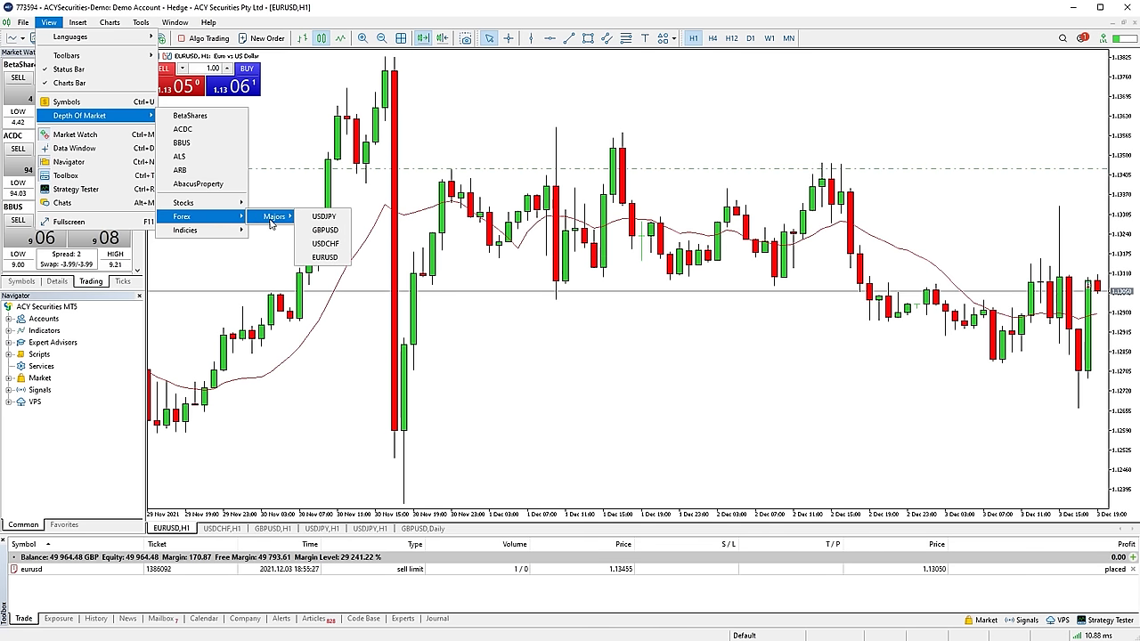
pyautogui.click(325, 257)
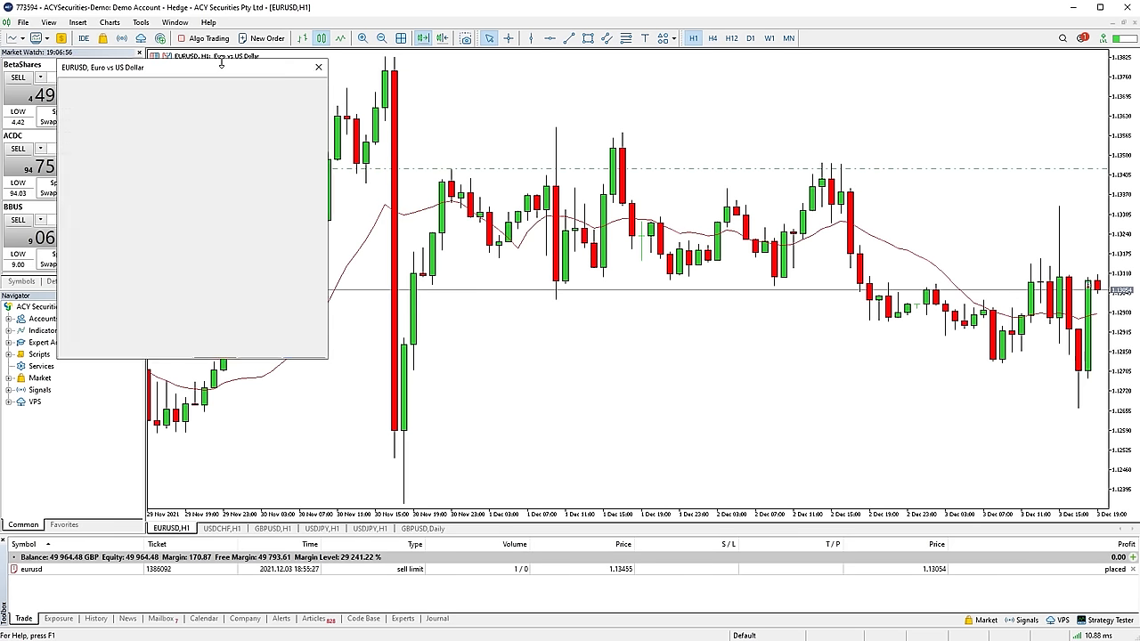
pyautogui.press('Escape')
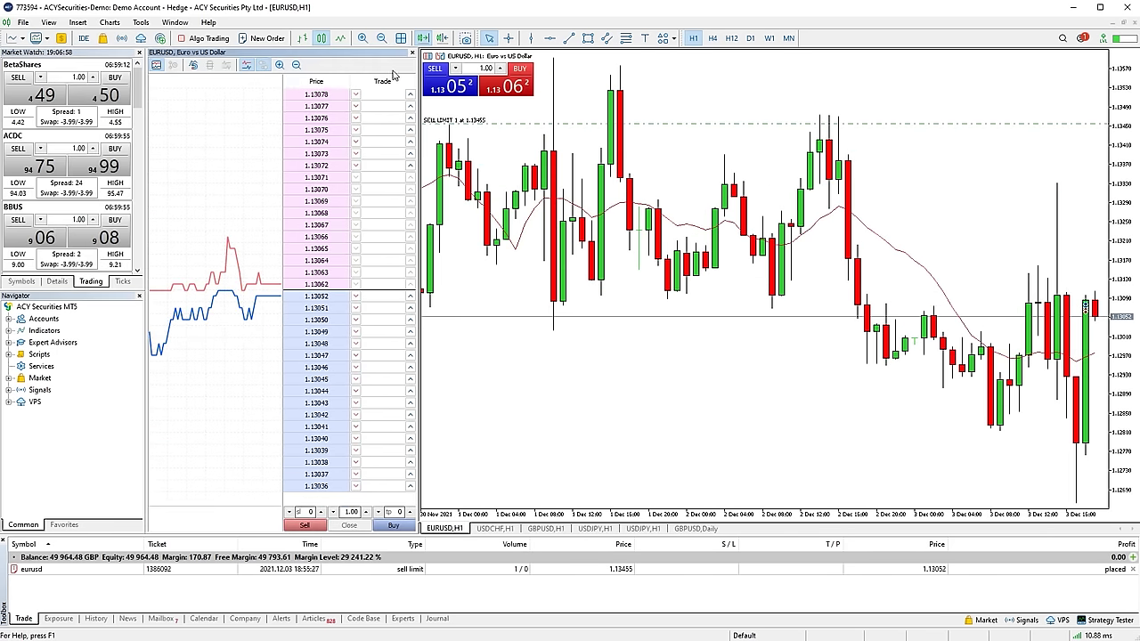
pyautogui.click(412, 54)
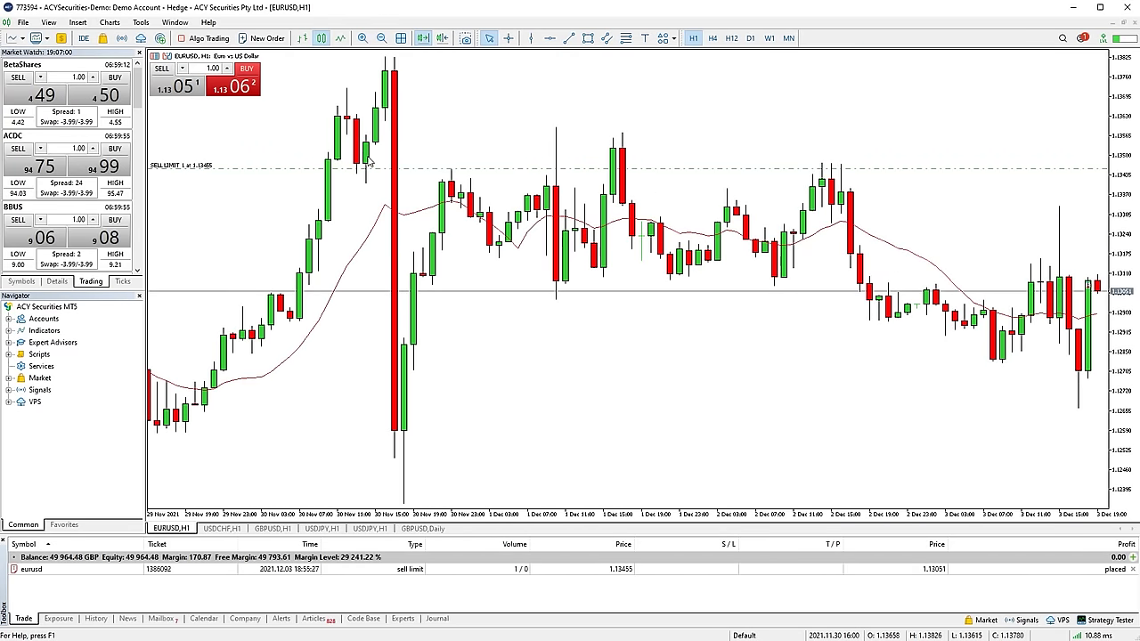
# Switch the Market Watch from the trading view to the symbols list
pyautogui.click(25, 280)
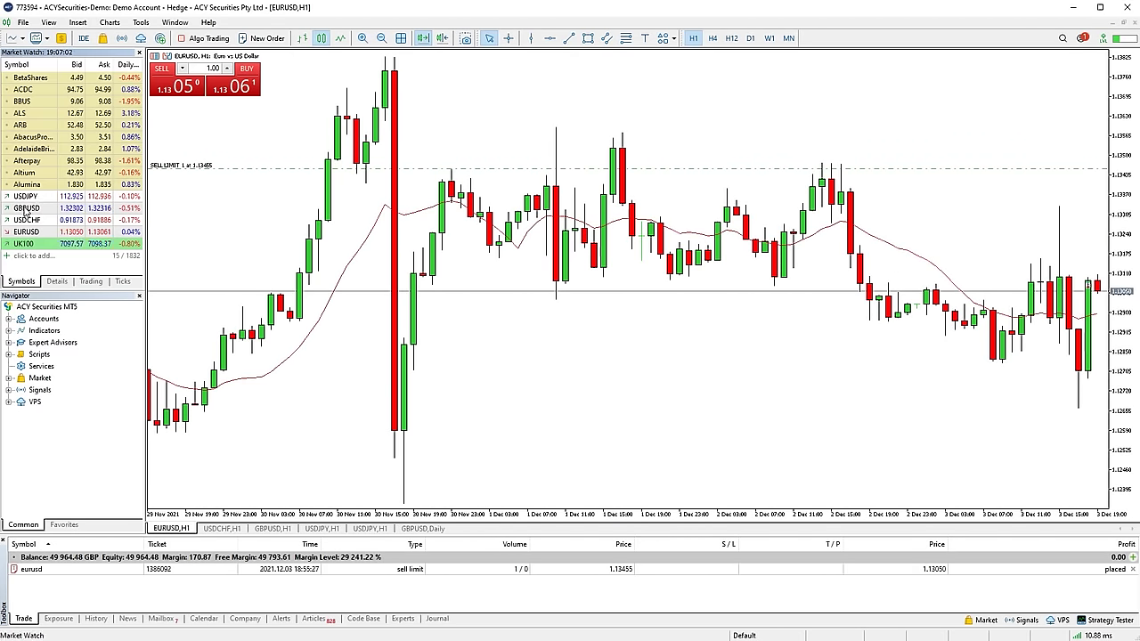